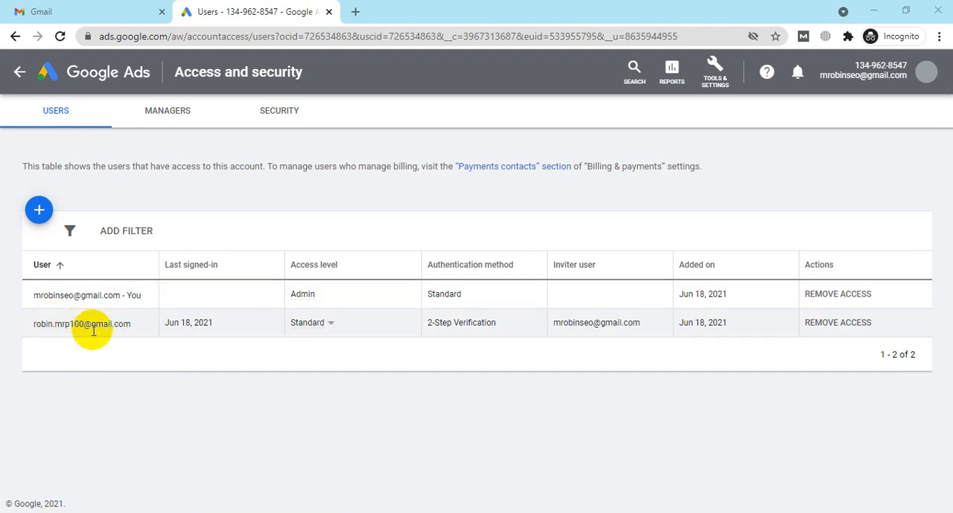
Step: View the access level options for the standard-access account user and open the account's list of managers
click(330, 328)
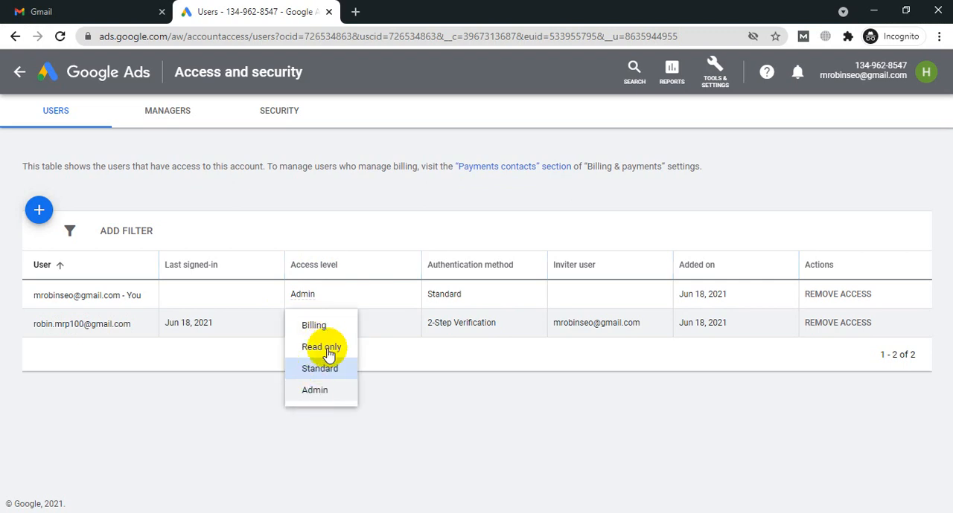
click(480, 269)
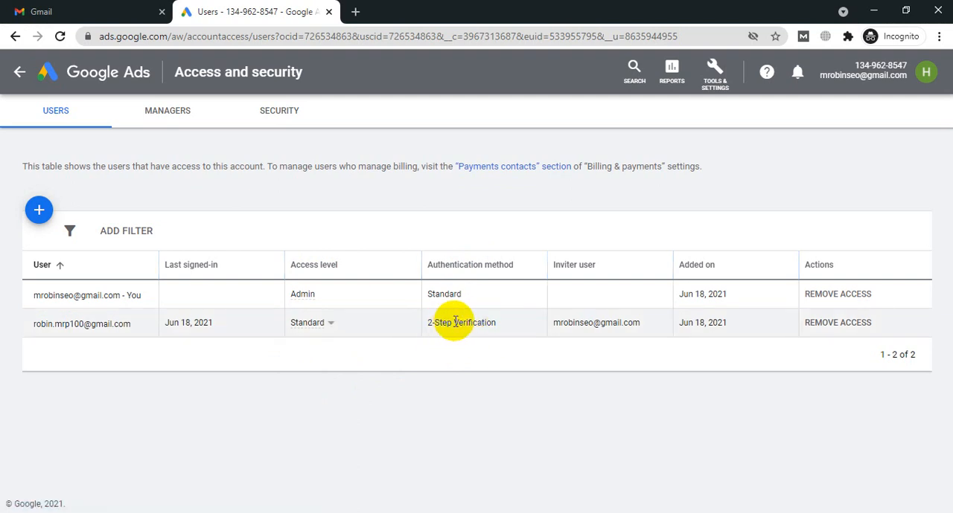
click(171, 121)
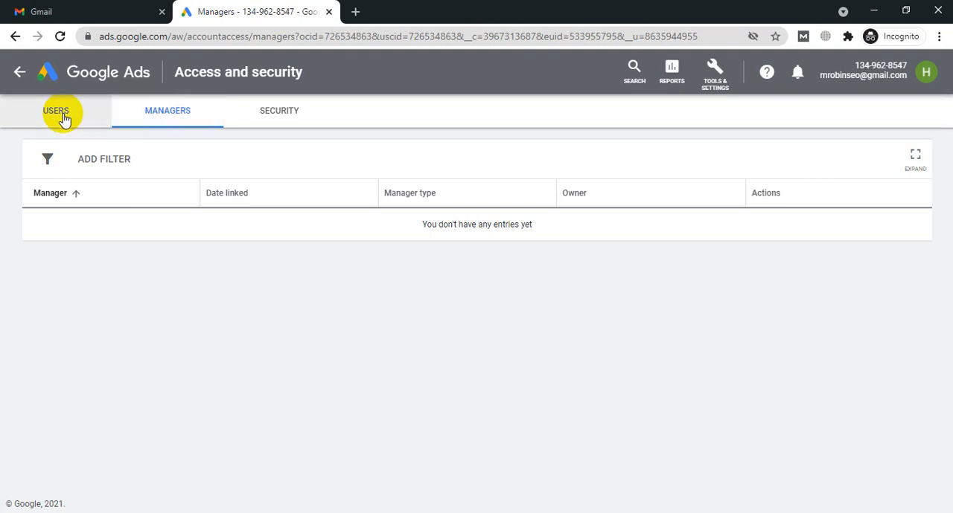
Step: Look over the Tools & Settings options and return to the account's overview page
click(716, 72)
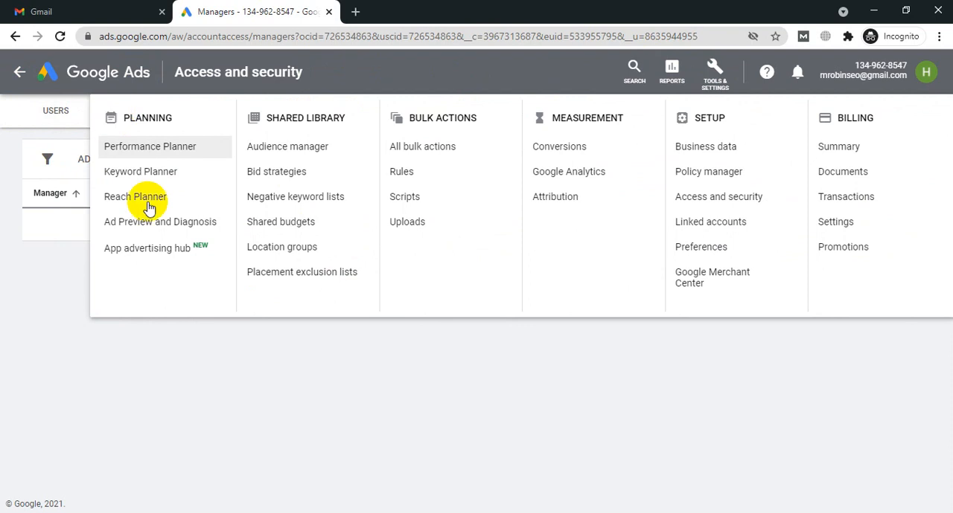
click(526, 338)
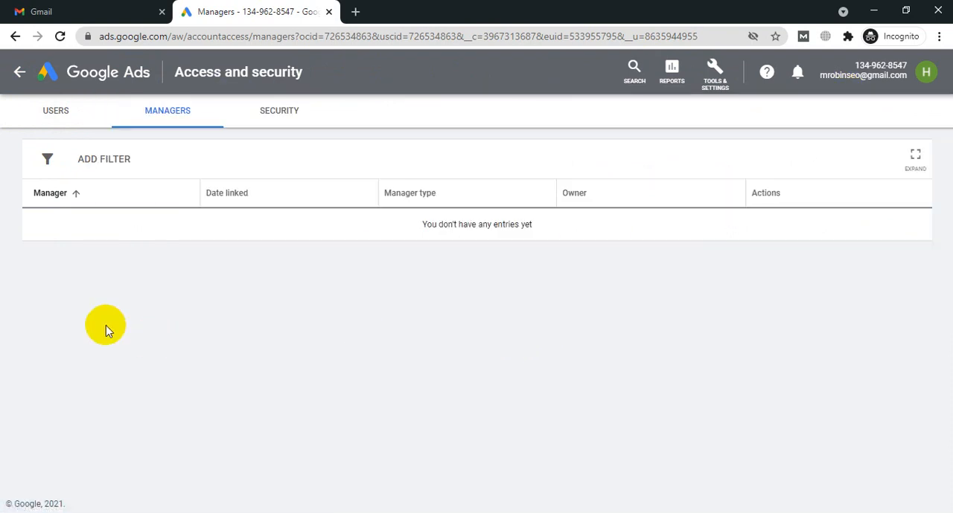
click(106, 86)
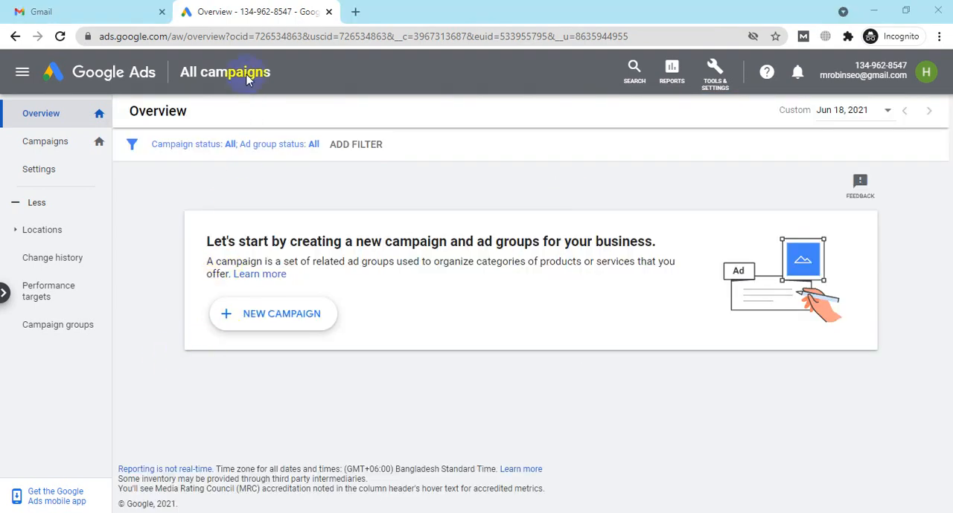
Step: Start creating a new campaign from the All campaigns overview
click(18, 78)
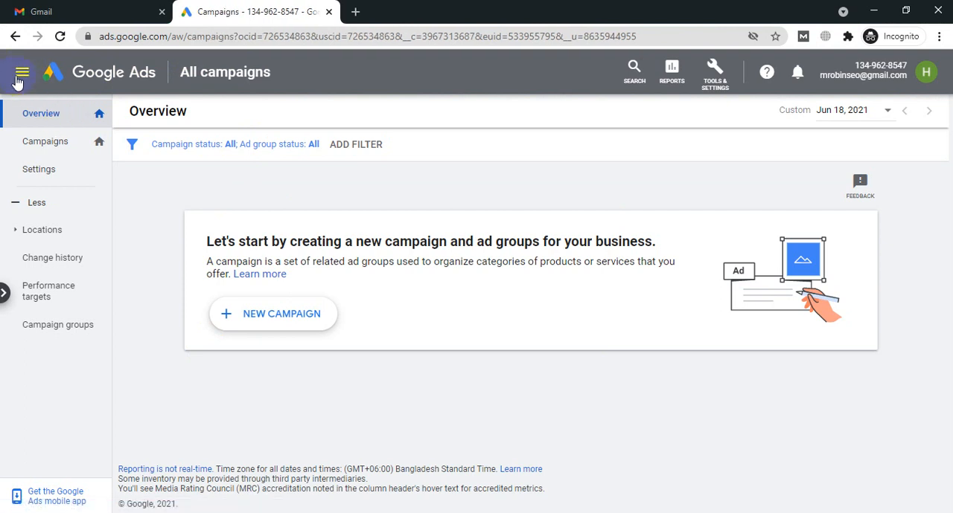
click(25, 72)
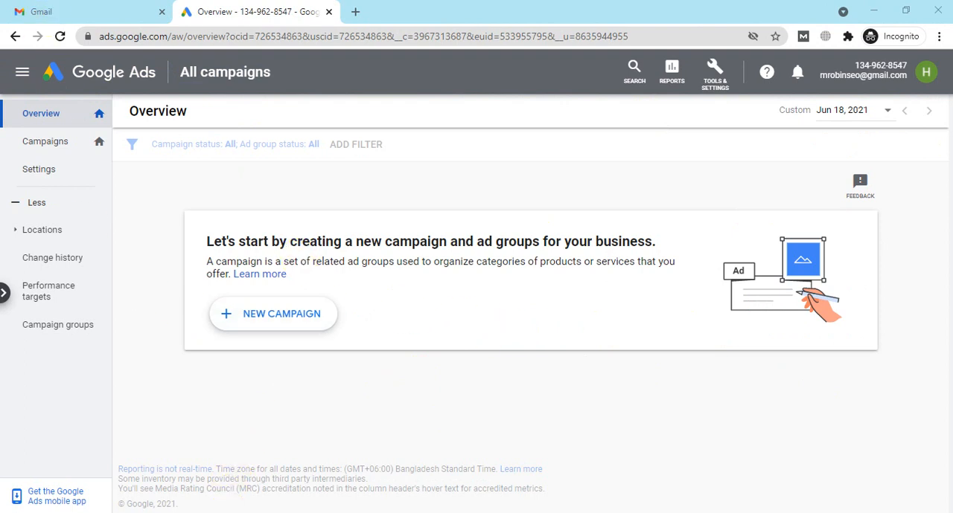
mouse_move(244, 512)
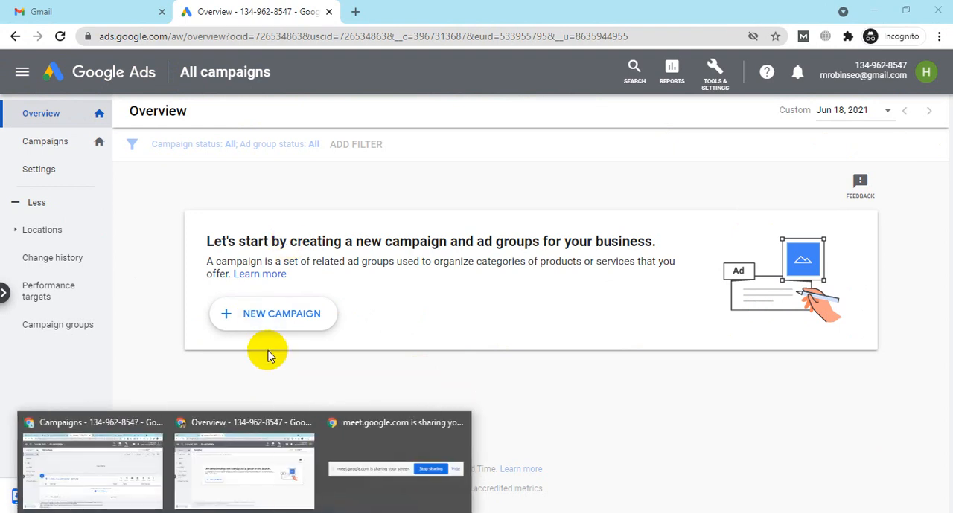
click(280, 320)
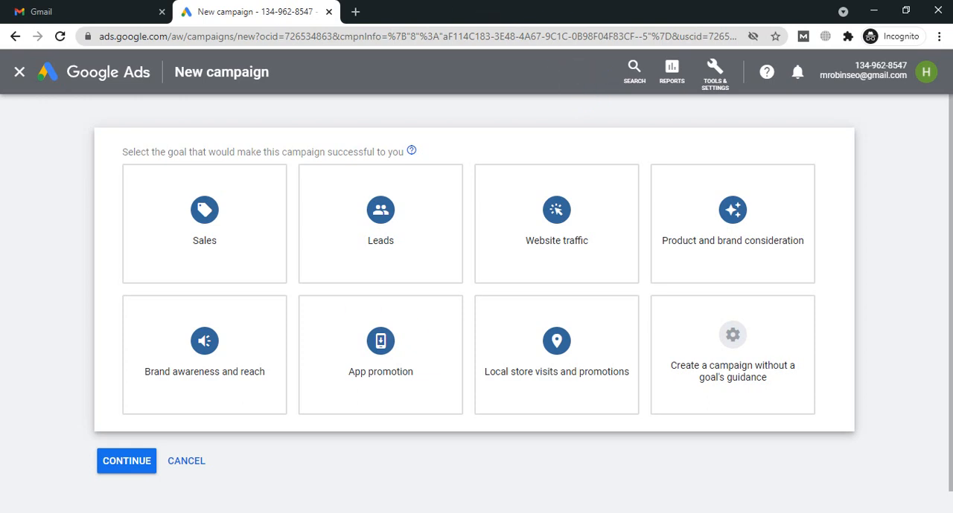
click(244, 512)
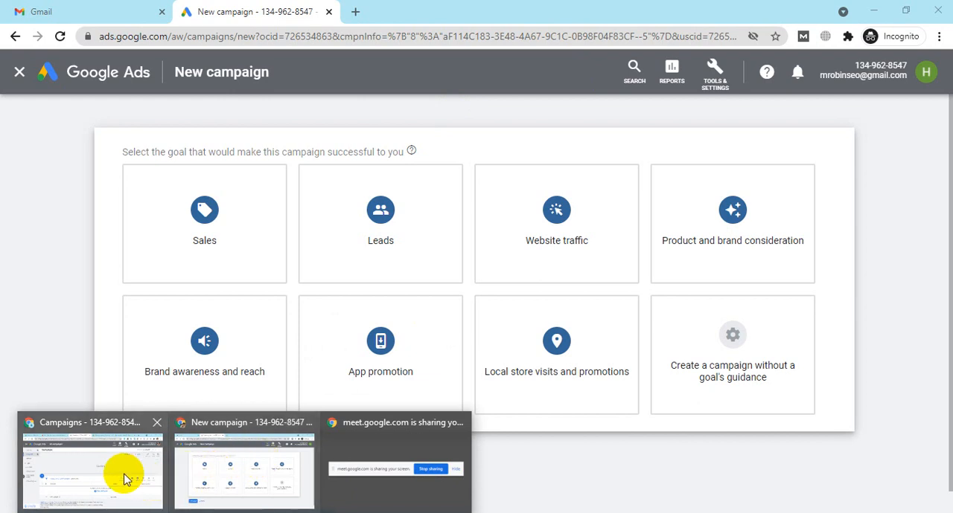
mouse_move(94, 473)
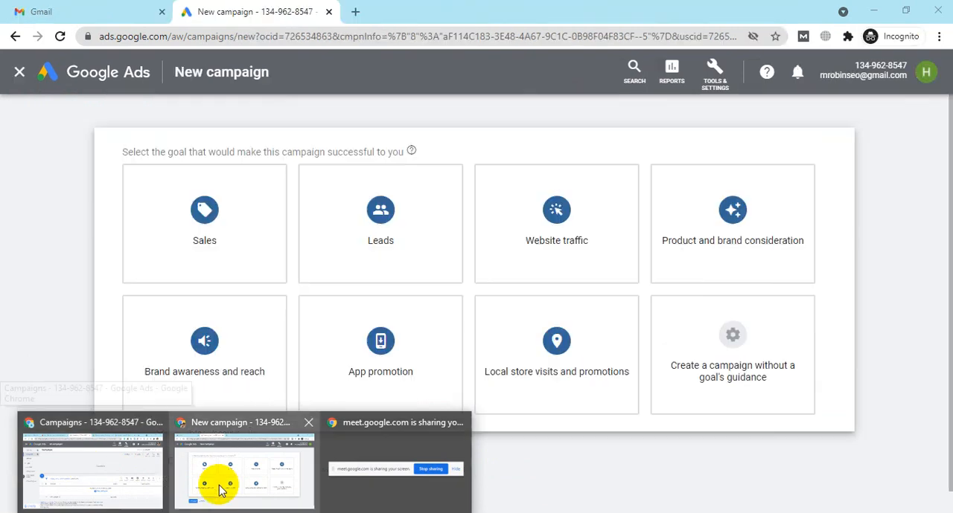
click(215, 480)
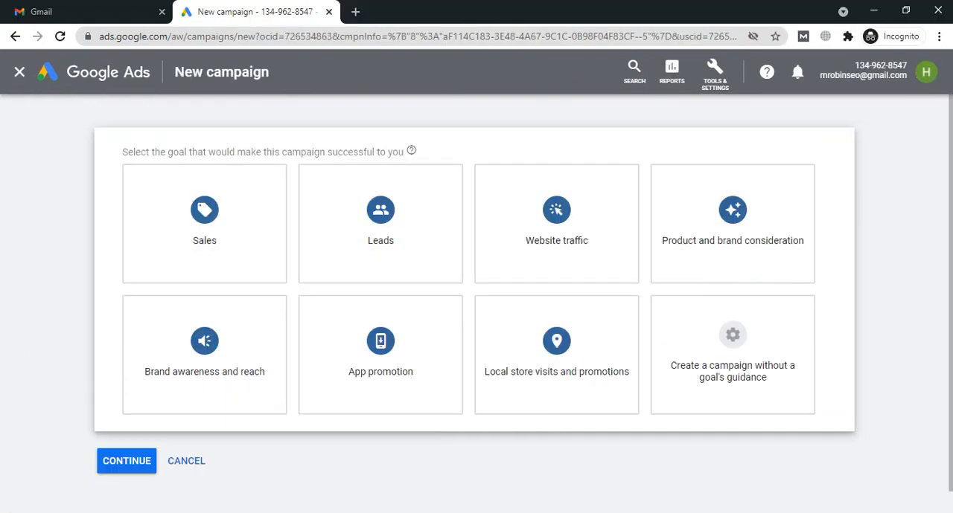
Step: Search Google for "web hosting" in a new browser tab
click(355, 12)
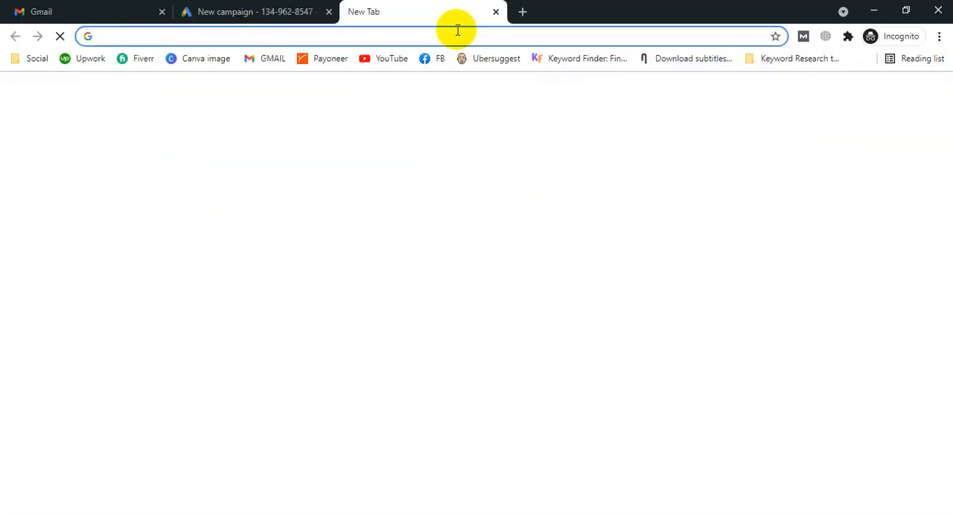
text(web)
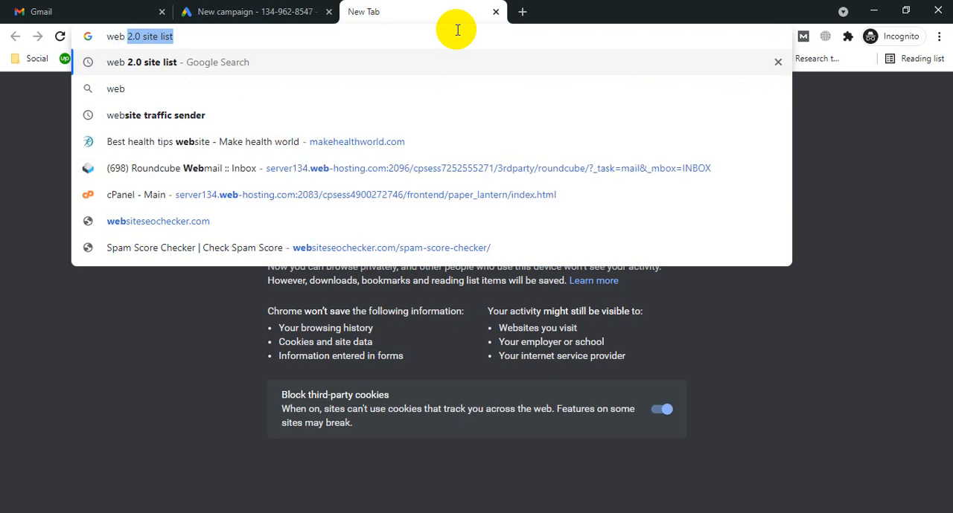
text( hosting)
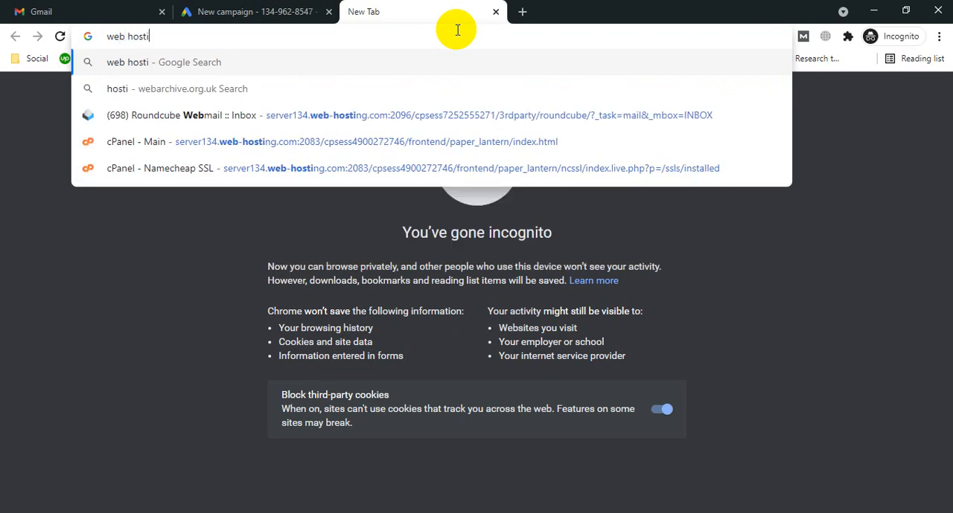
key(Return)
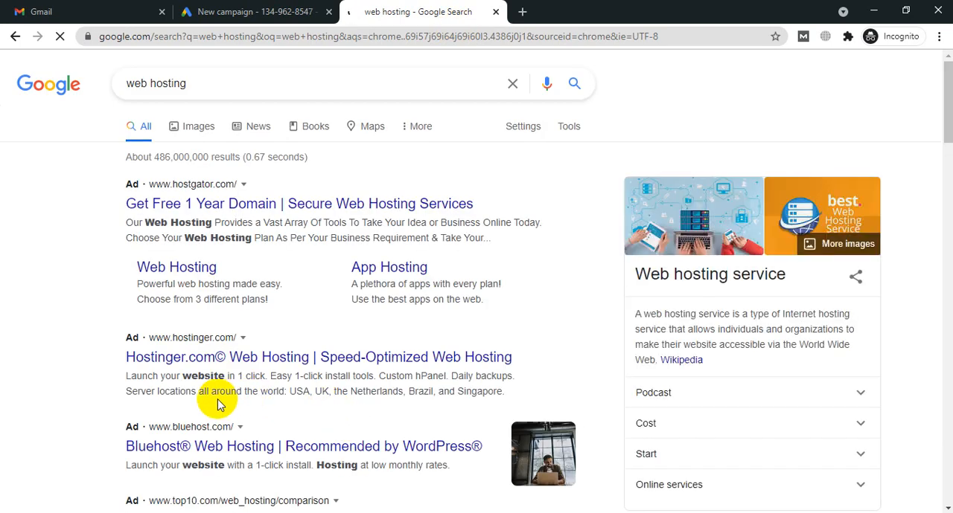
Step: Examine the ads, local business listings and organic results on the web hosting search page
click(232, 350)
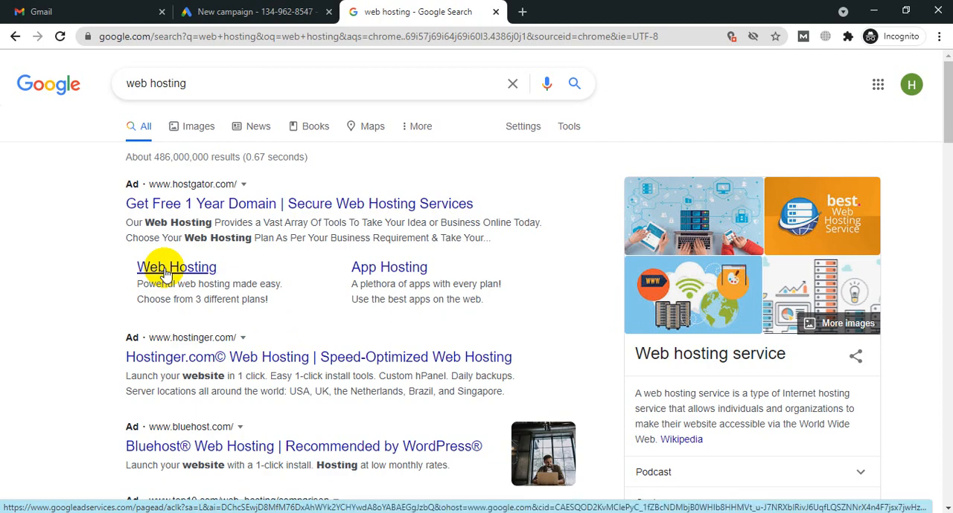
scroll(165, 273, down, 15)
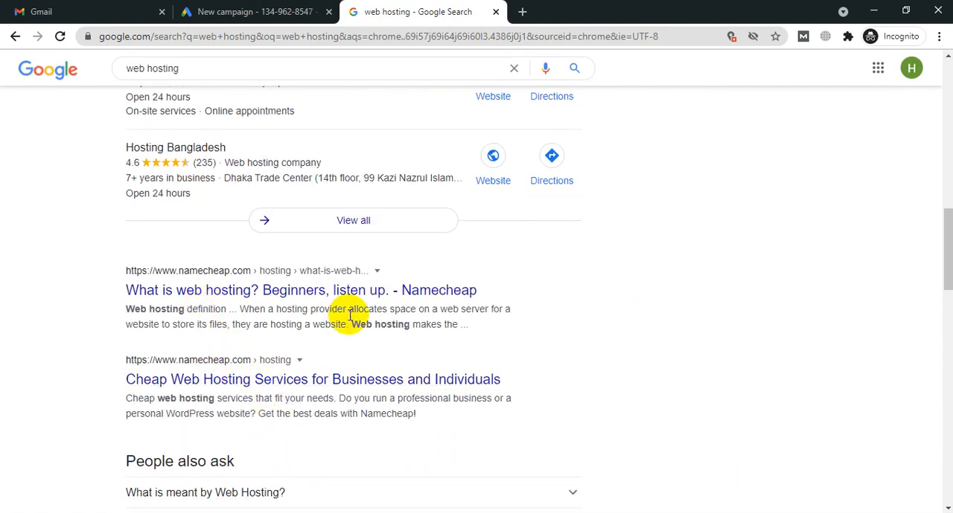
scroll(312, 302, up, 15)
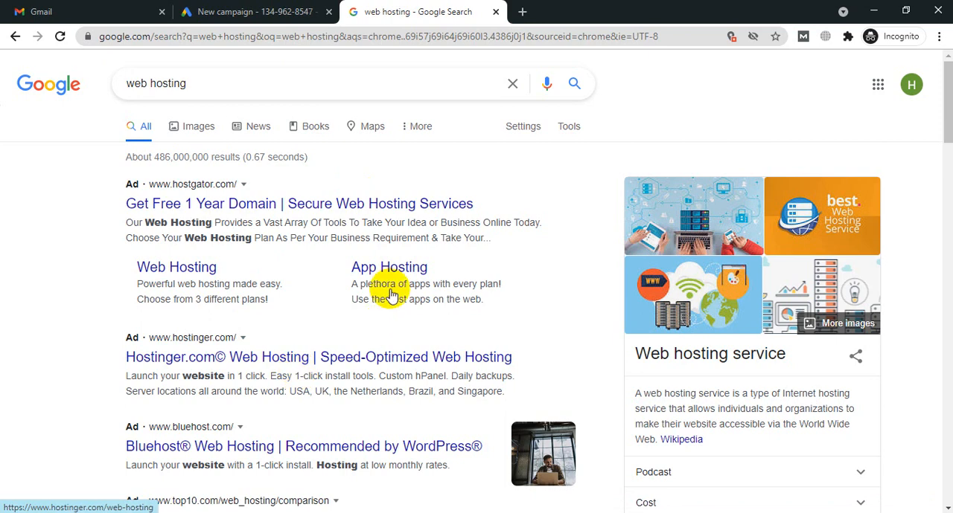
click(254, 10)
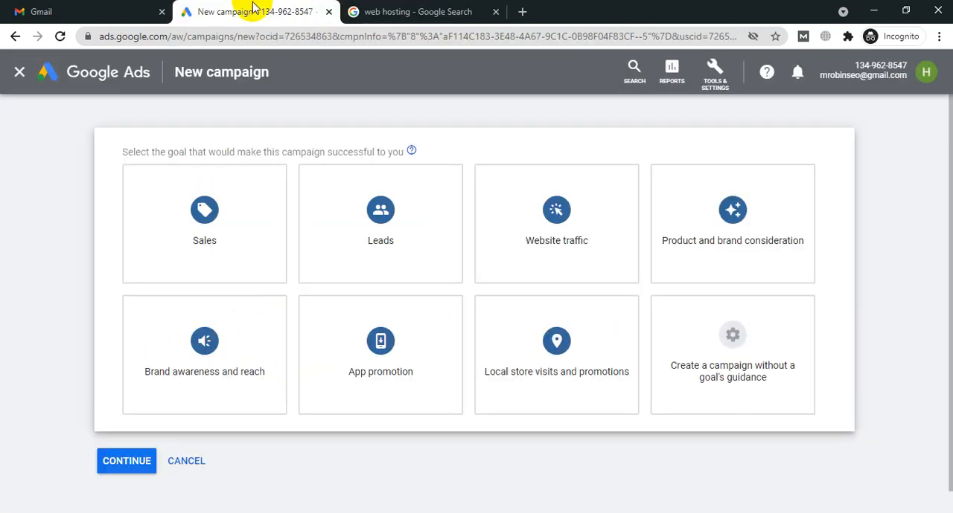
click(457, 11)
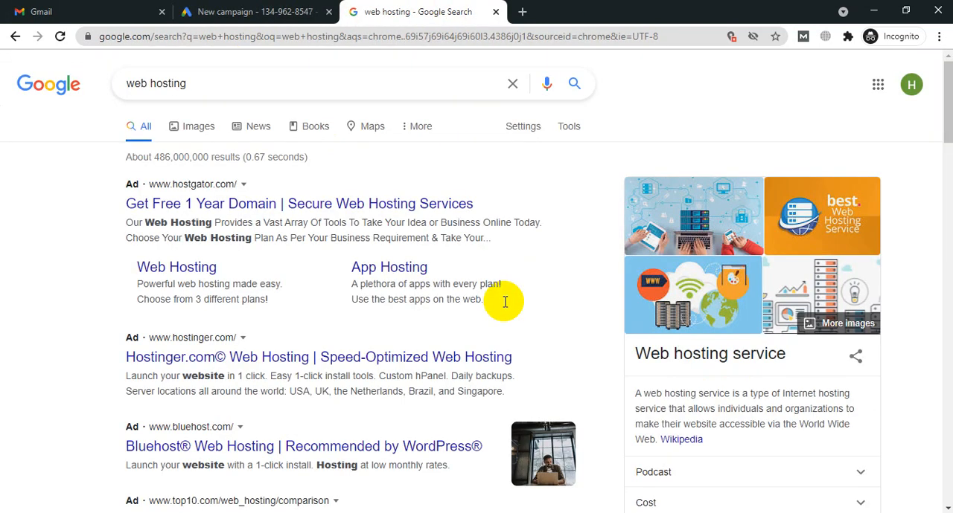
scroll(350, 256, down, 4)
scroll(346, 257, up, 3)
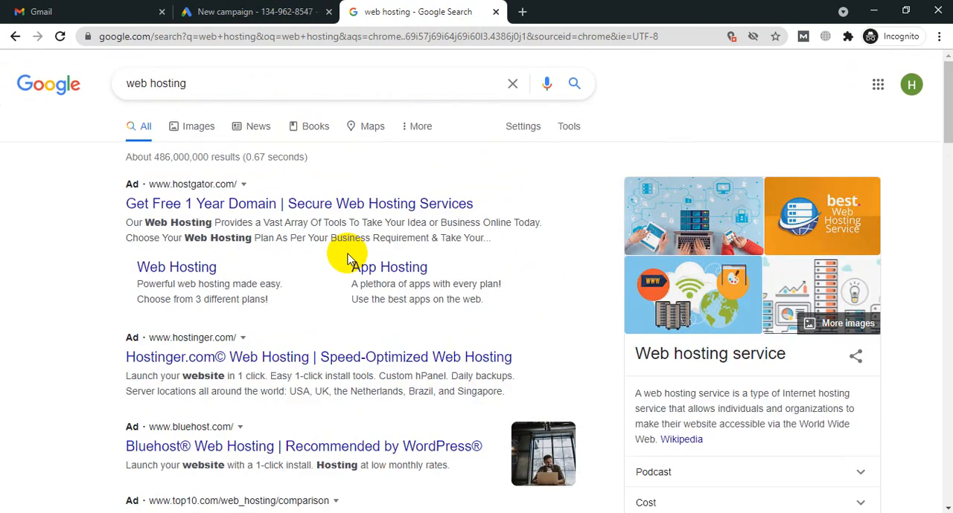
scroll(340, 249, down, 6)
scroll(330, 243, up, 5)
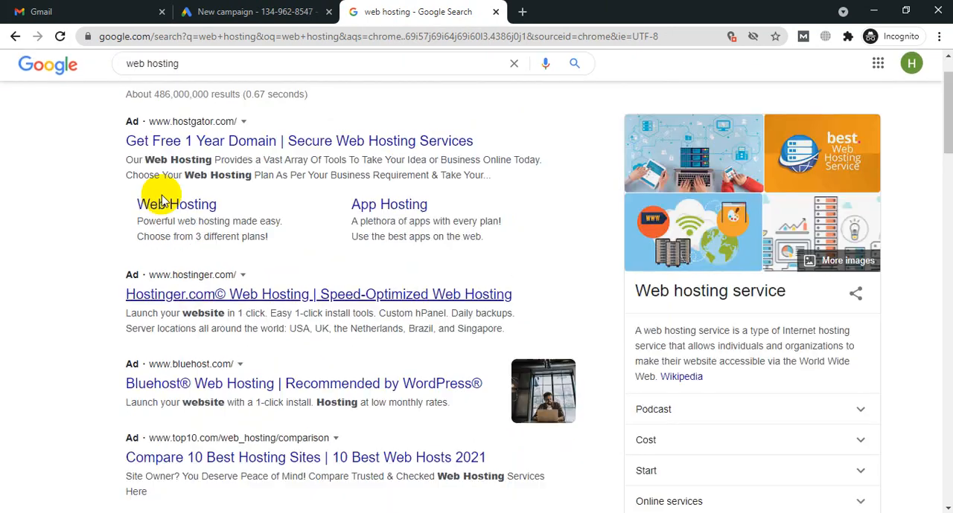
Step: Switch to the other Chrome window and close its two Google Ads tabs and the Gmail invitation tab, leaving the course syllabus open
mouse_move(169, 500)
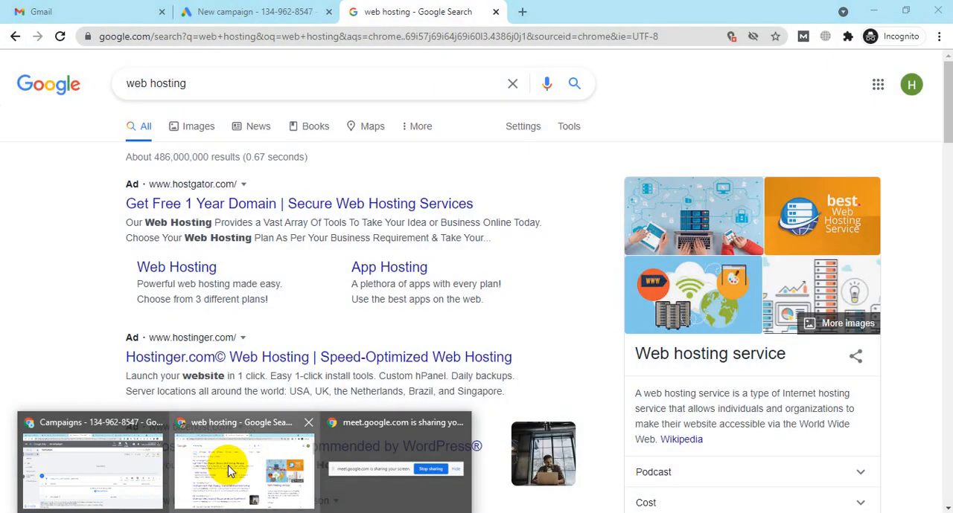
mouse_move(140, 466)
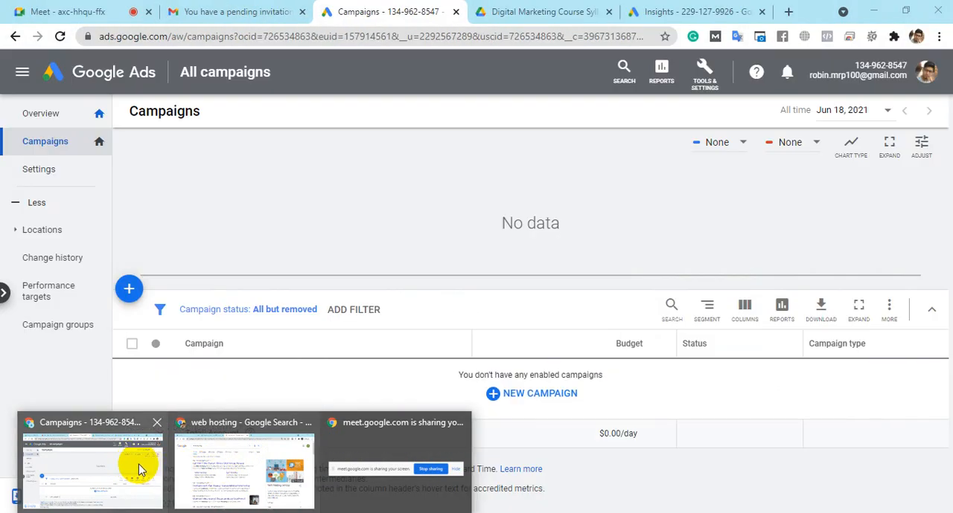
click(117, 462)
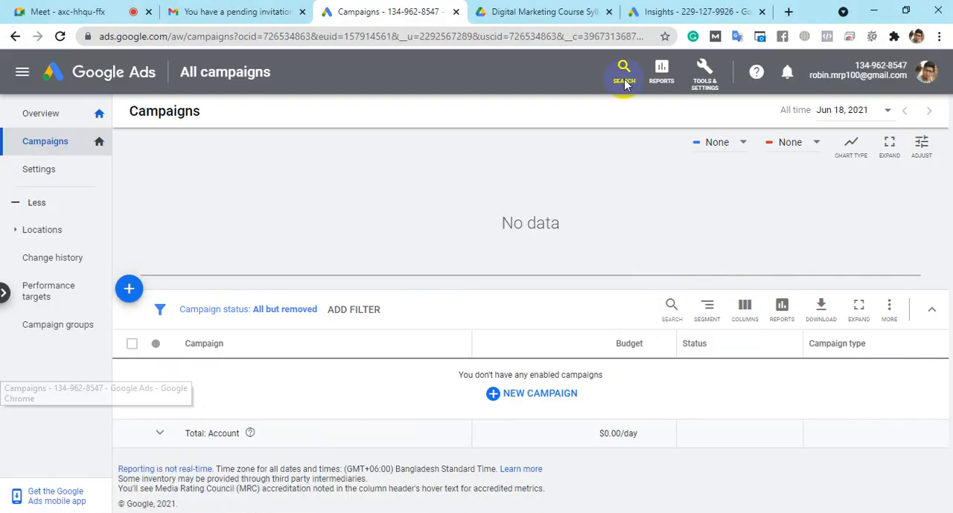
click(547, 6)
click(764, 11)
click(459, 13)
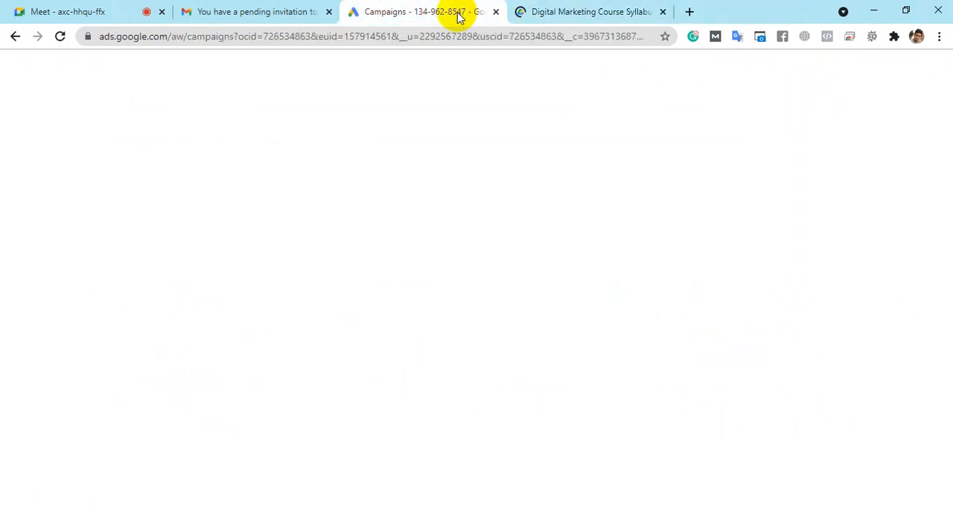
click(498, 12)
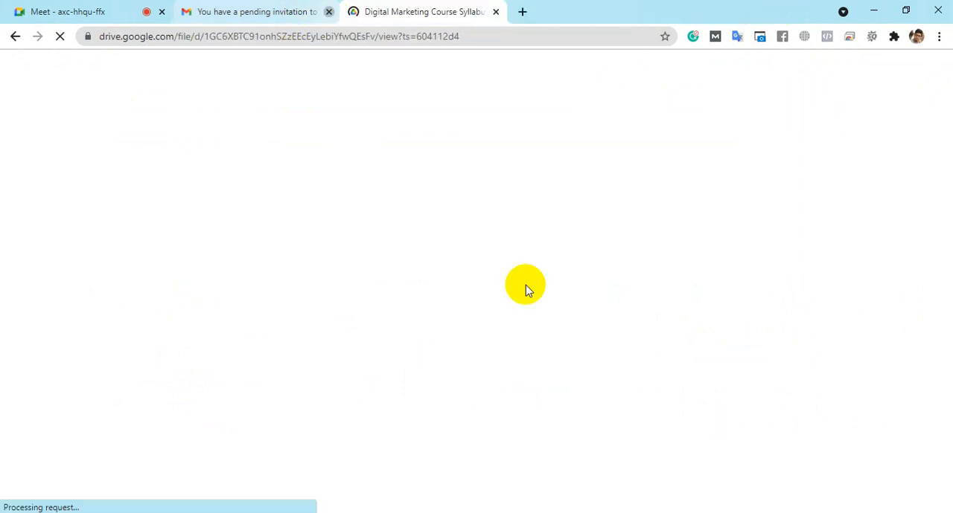
click(328, 12)
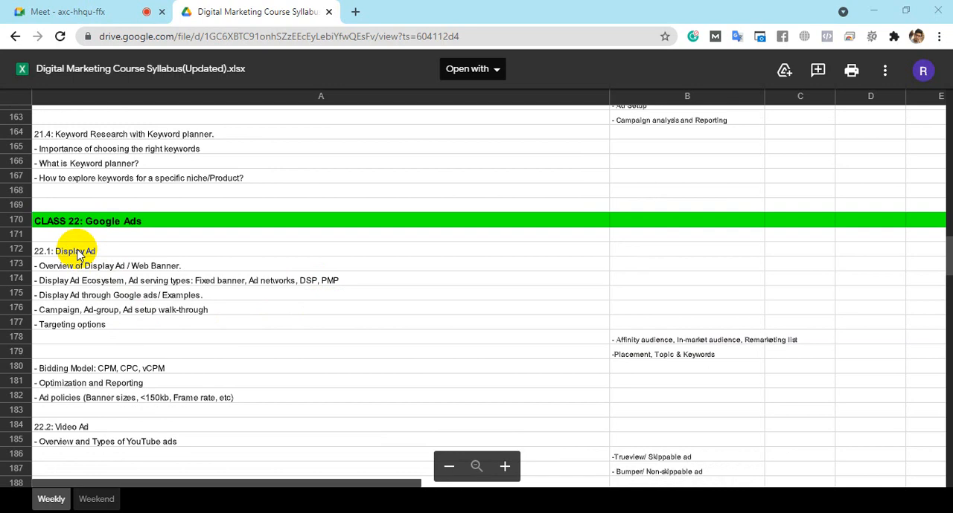
Step: Review the Class 21 and Class 22 Google Ads topics in the Digital Marketing Course Syllabus
scroll(251, 323, up, 3)
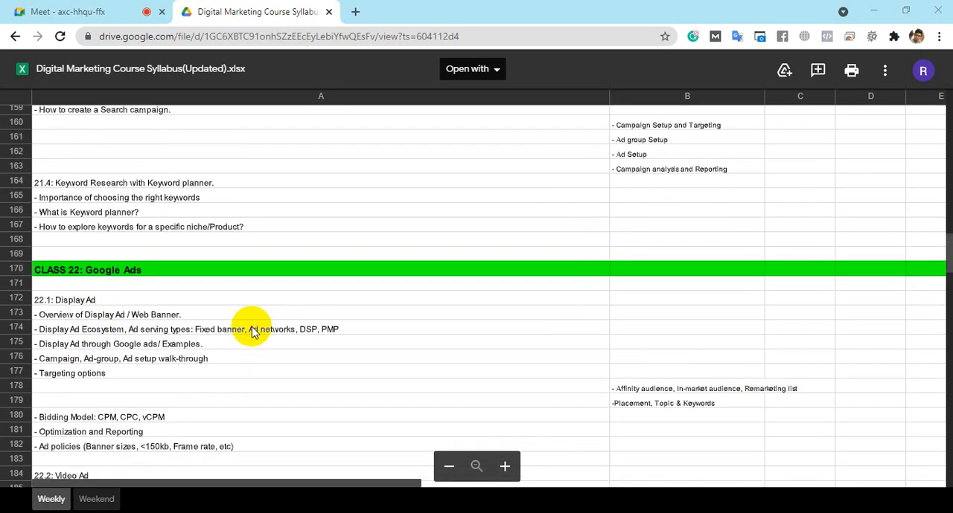
scroll(251, 326, down, 3)
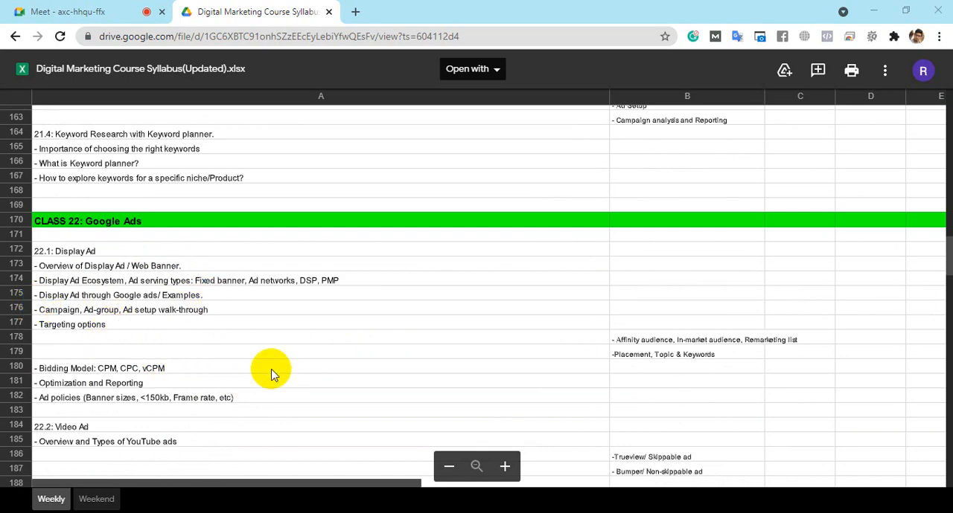
scroll(366, 324, up, 7)
scroll(397, 277, down, 4)
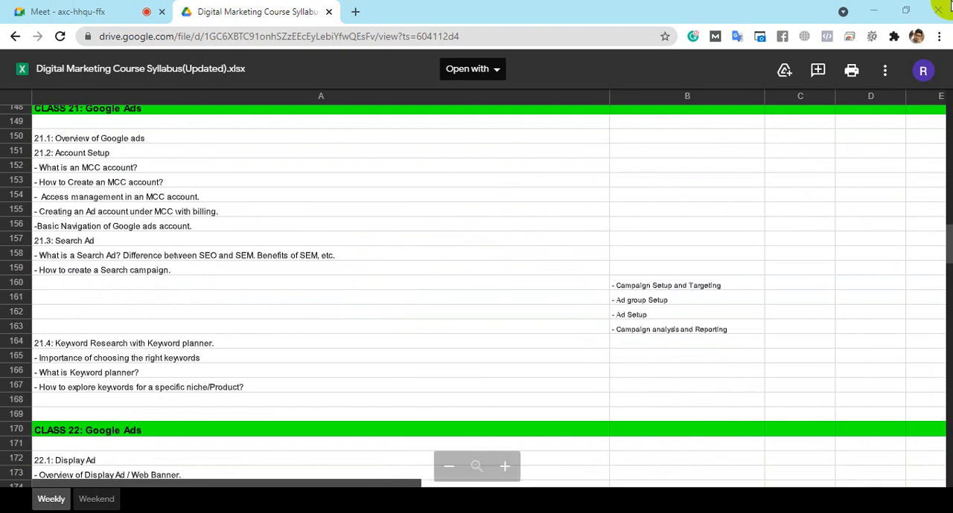
Step: Minimize the syllabus window and look through the ads and local listings in the web hosting search results again
click(876, 10)
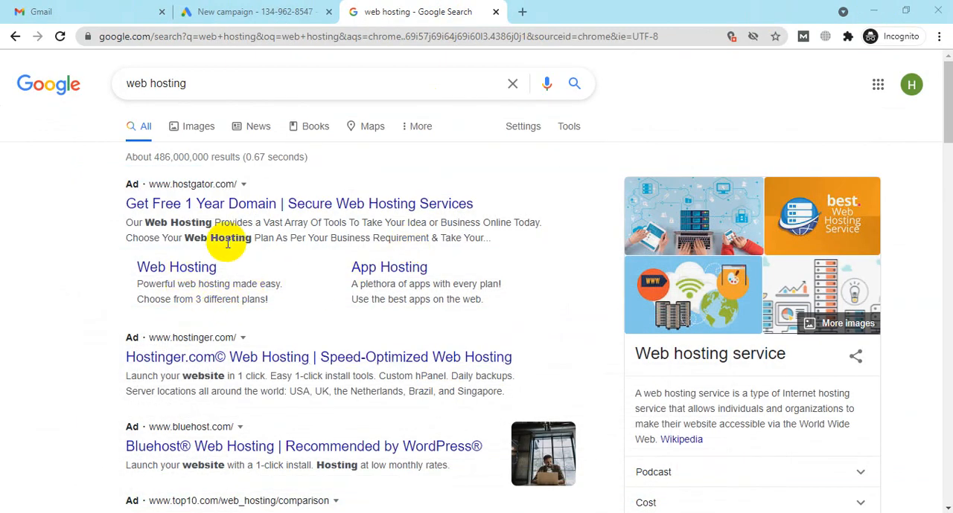
scroll(298, 266, down, 7)
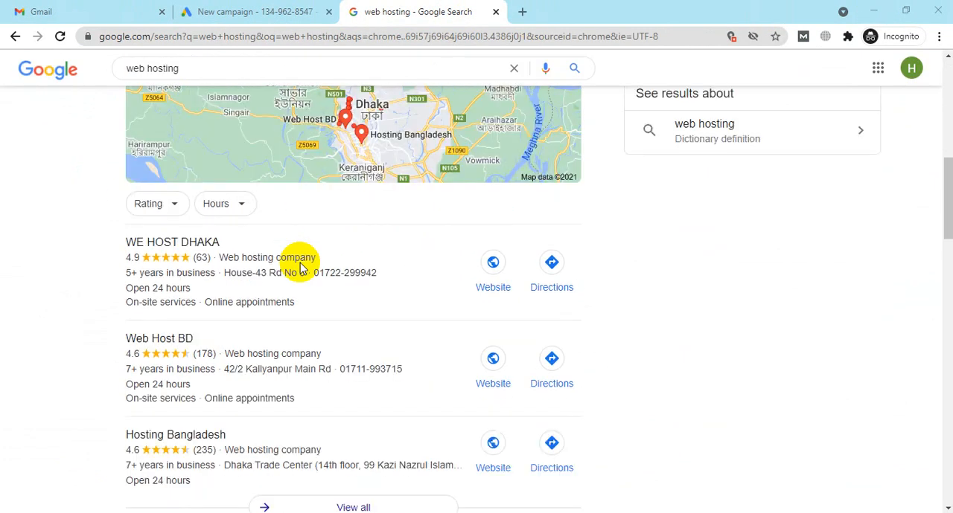
scroll(298, 261, up, 7)
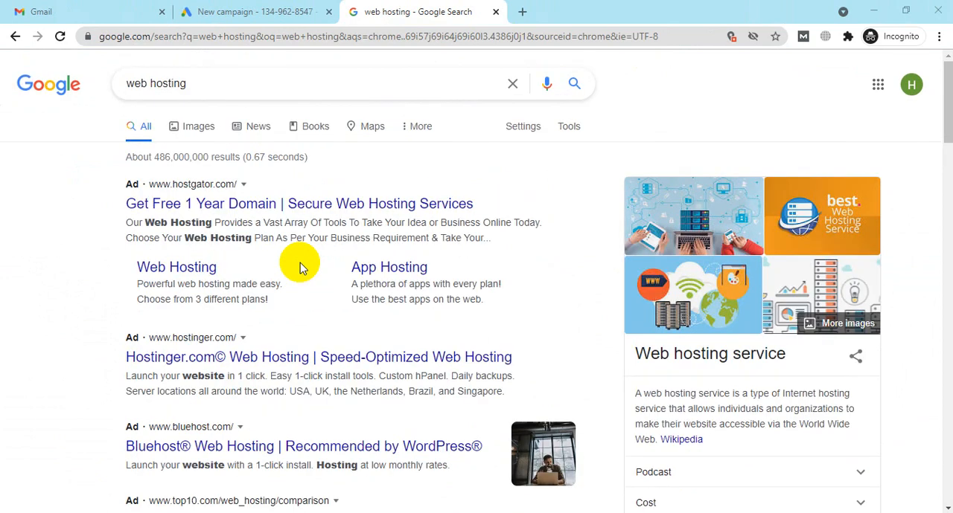
Step: Choose Website traffic as the new campaign's goal and compare the Search campaign type with the ads in the web hosting results
click(524, 13)
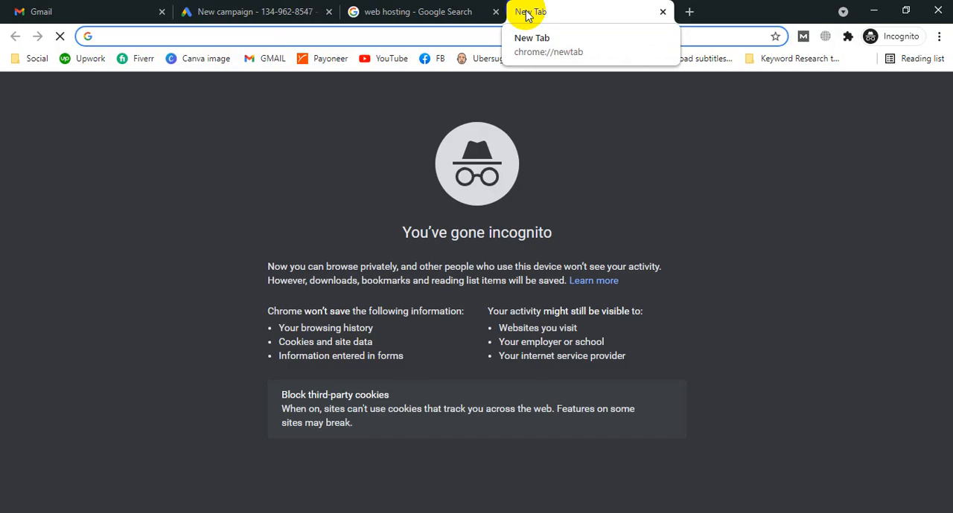
click(414, 11)
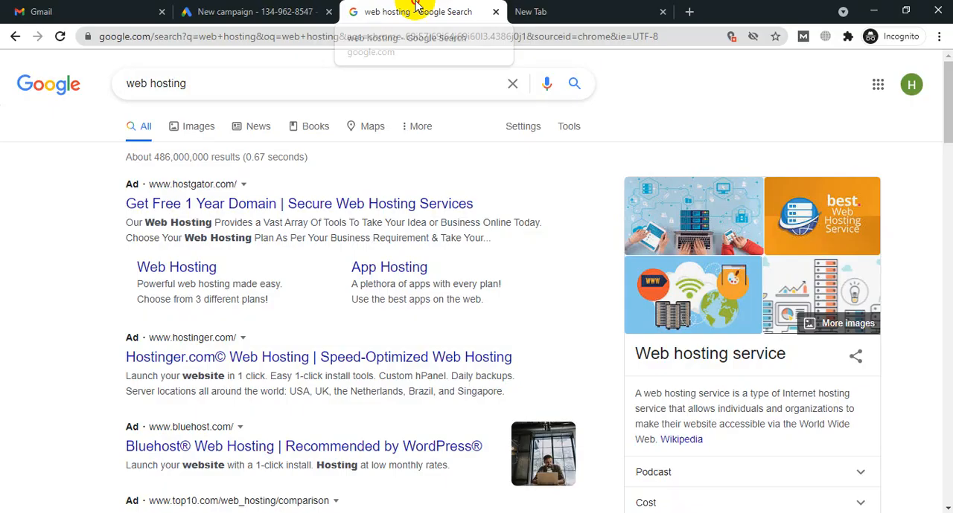
click(282, 6)
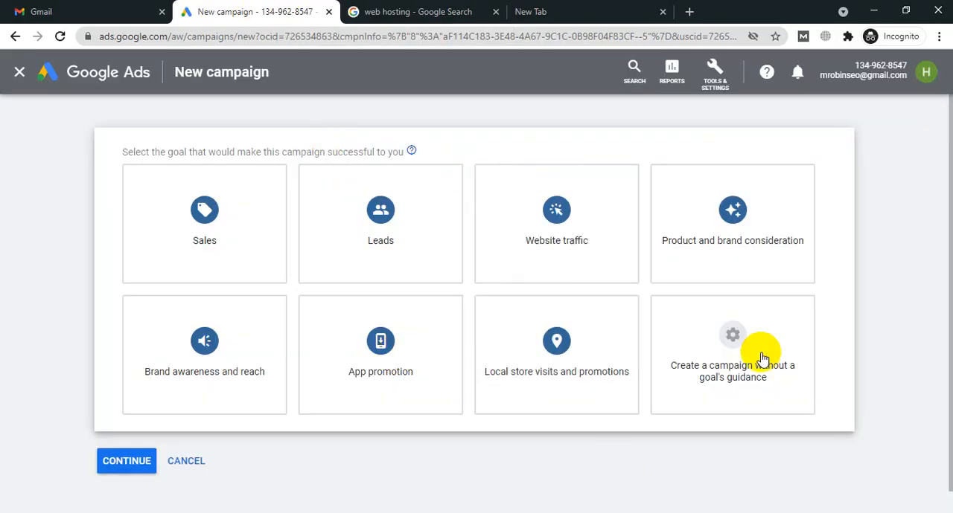
click(424, 12)
click(236, 6)
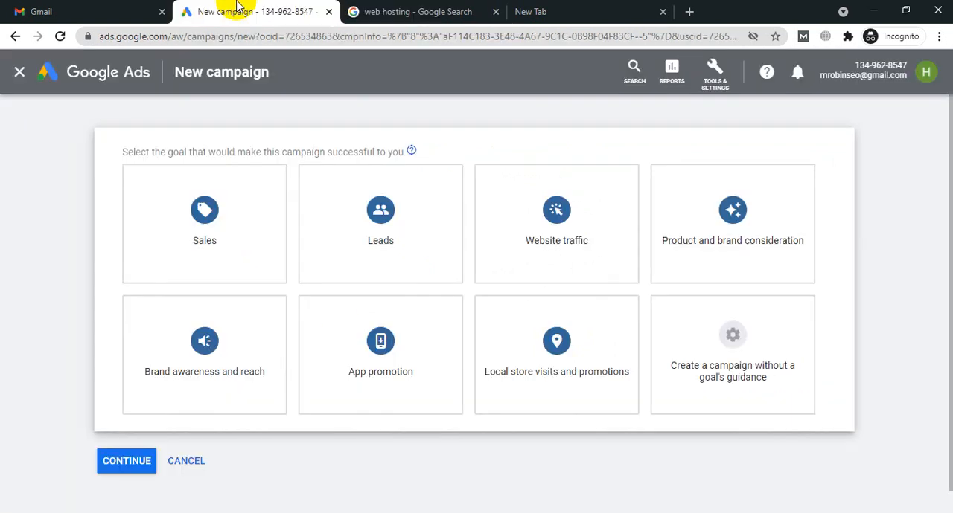
click(563, 263)
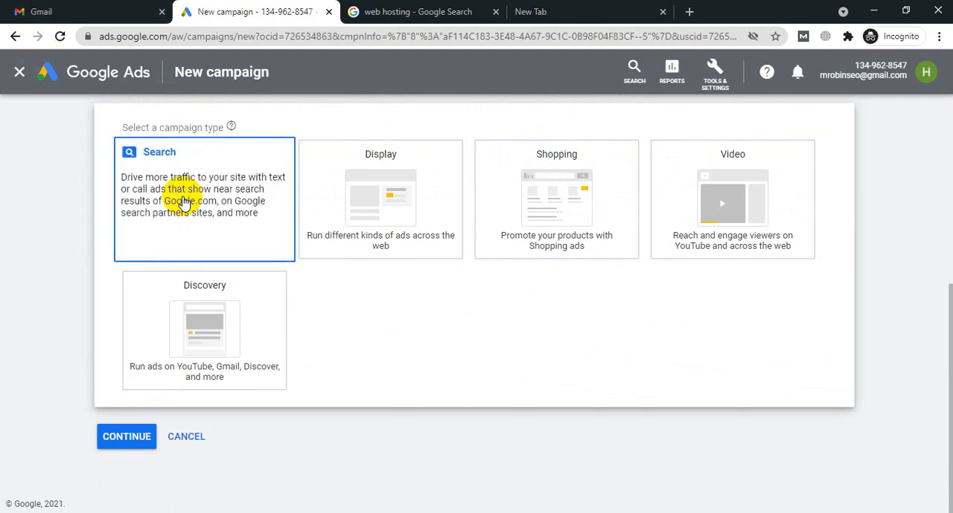
click(372, 14)
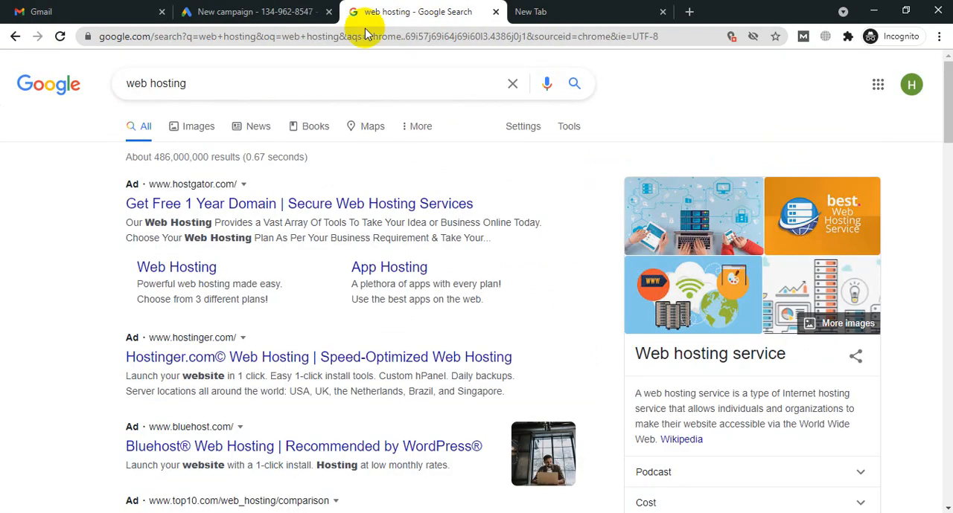
click(230, 13)
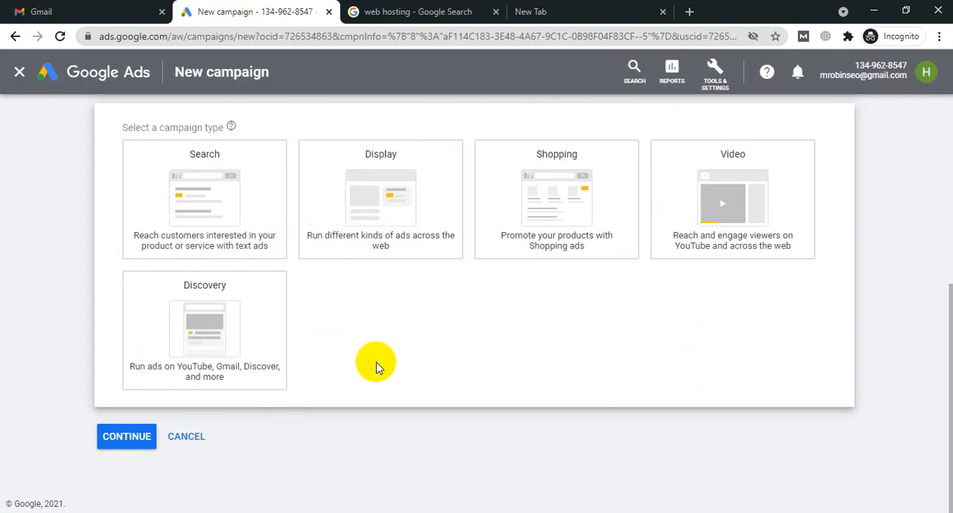
Step: Search Google for "prothom alo" in the empty tab and open the prothomalo.com news site
click(528, 11)
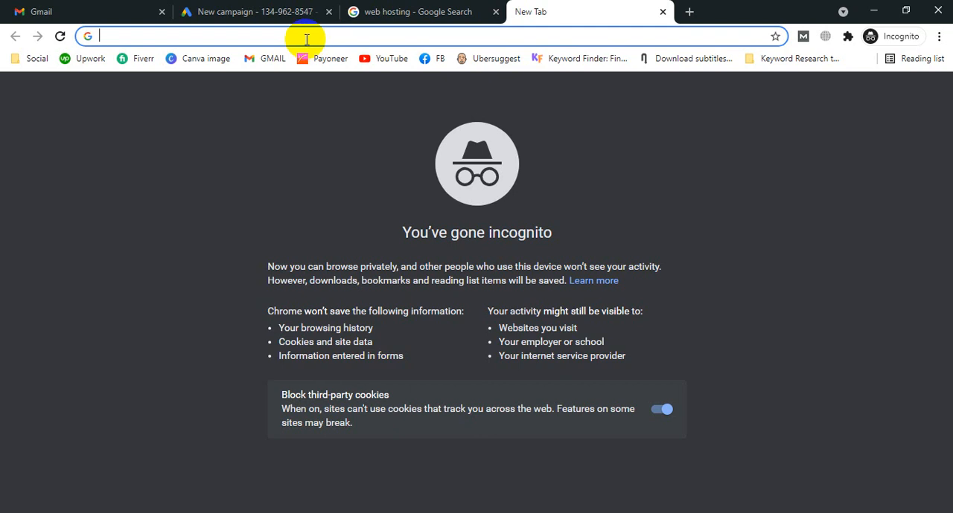
text(pro)
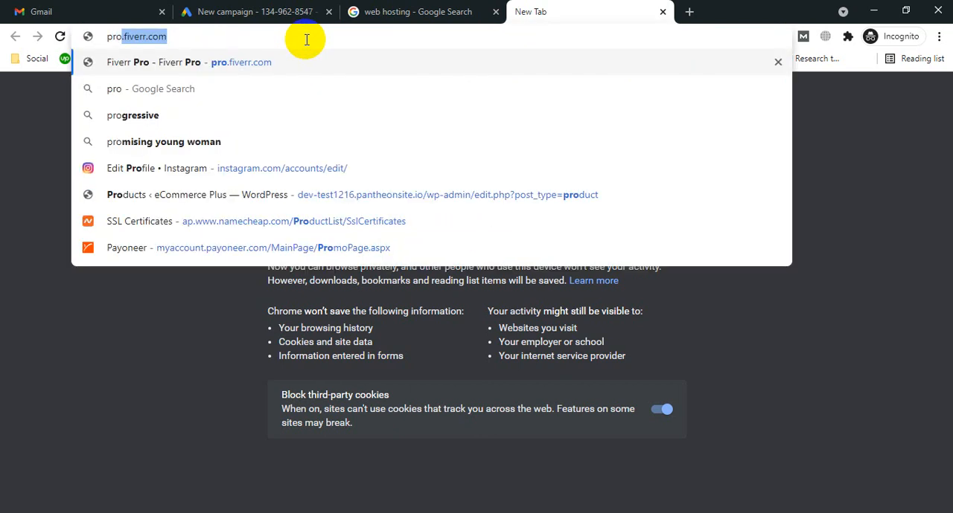
text(thom alo)
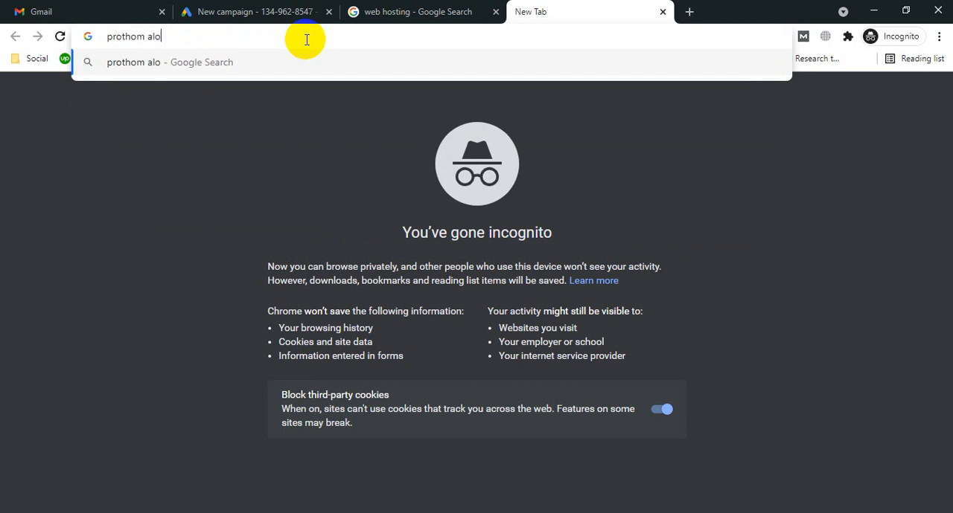
key(Return)
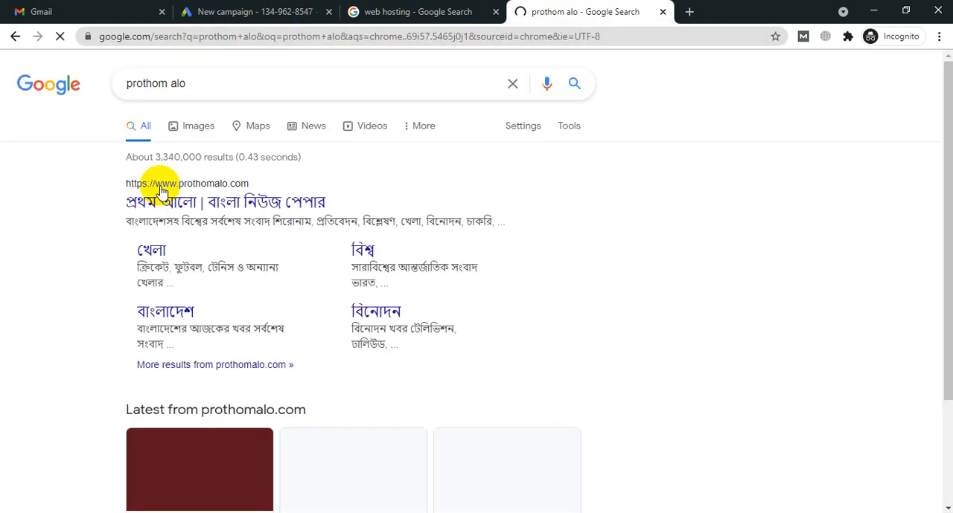
click(196, 198)
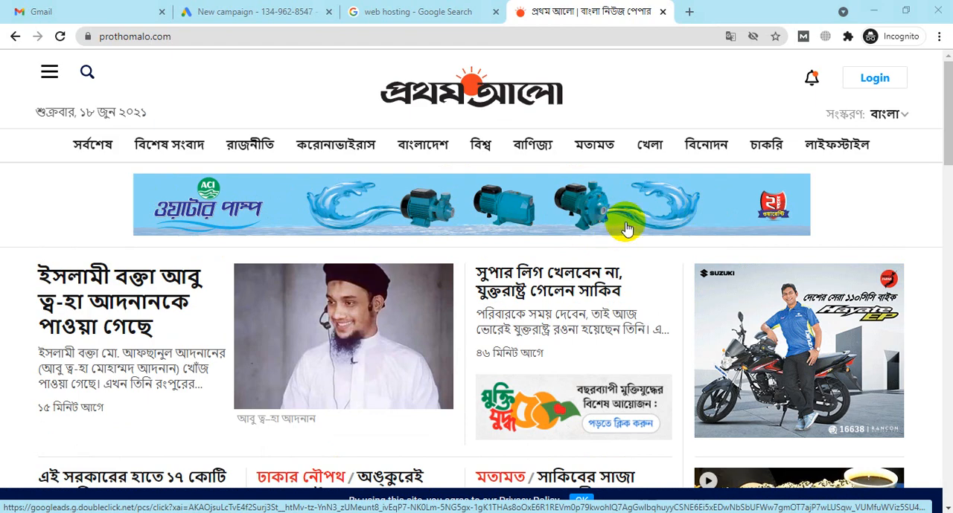
Step: Look through the display banners on the Prothom Alo homepage and decline its news alert request
scroll(855, 183, down, 2)
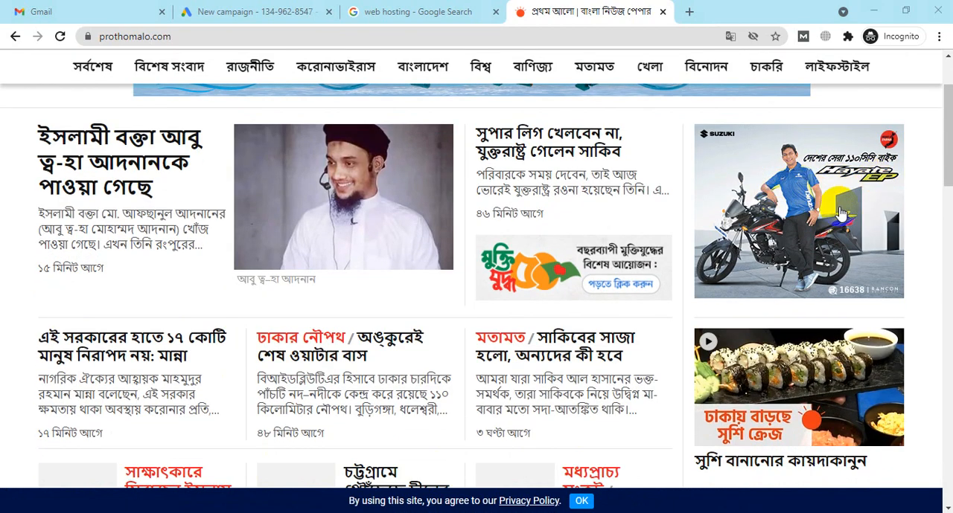
scroll(837, 163, down, 4)
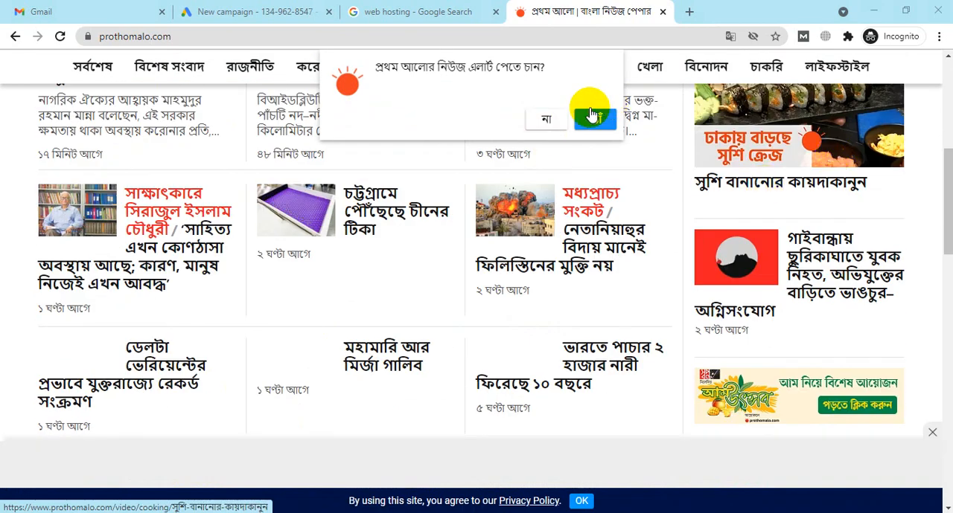
scroll(644, 215, down, 4)
scroll(643, 214, down, 1)
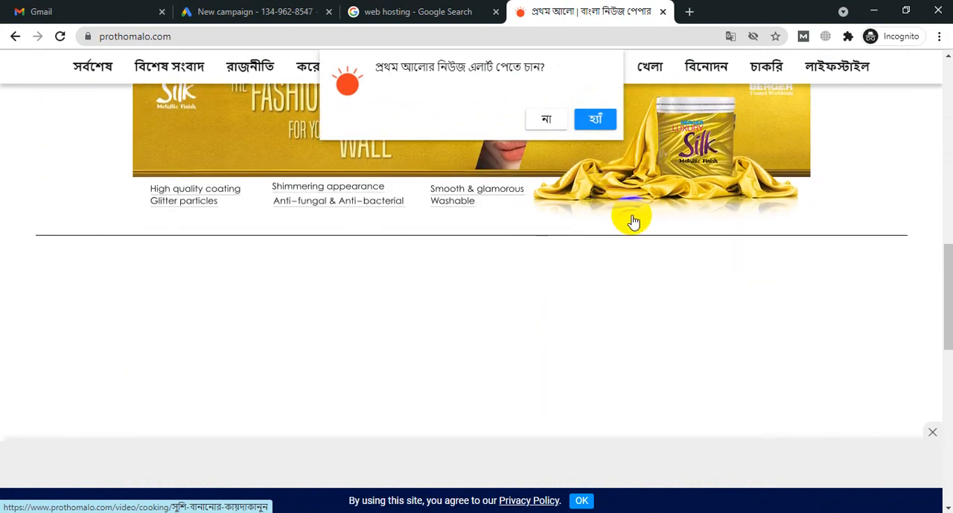
scroll(632, 218, up, 2)
click(546, 119)
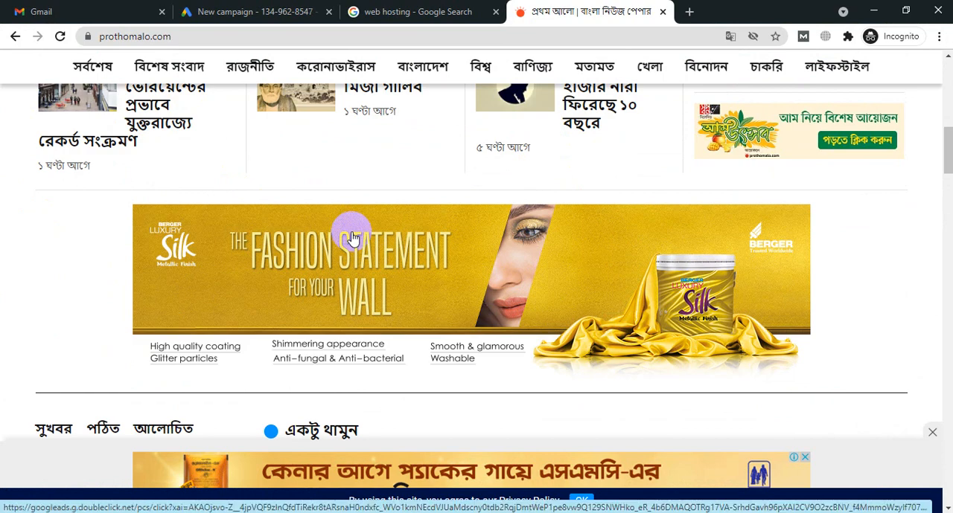
scroll(349, 233, down, 3)
scroll(420, 309, up, 2)
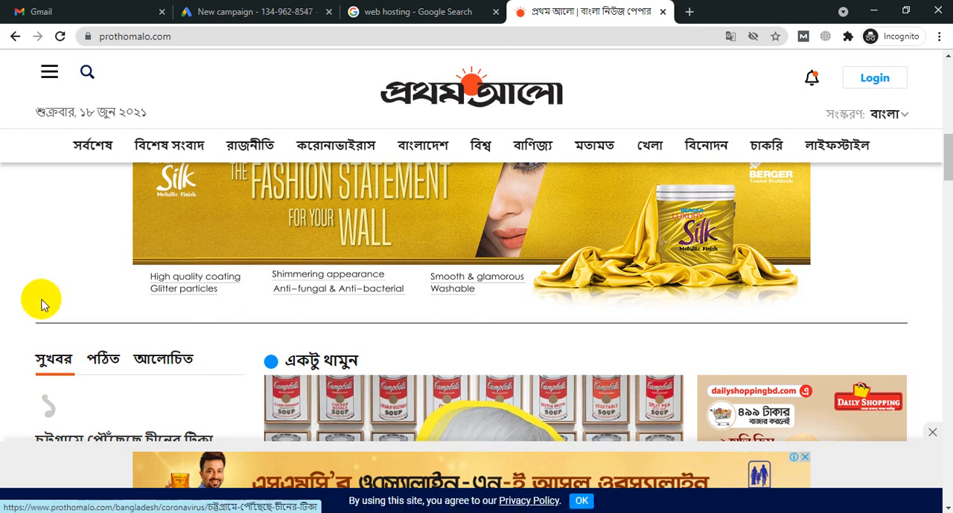
Step: Compare the Display campaign type in the new Google Ads campaign with the banner ads across the Prothom Alo homepage
click(212, 11)
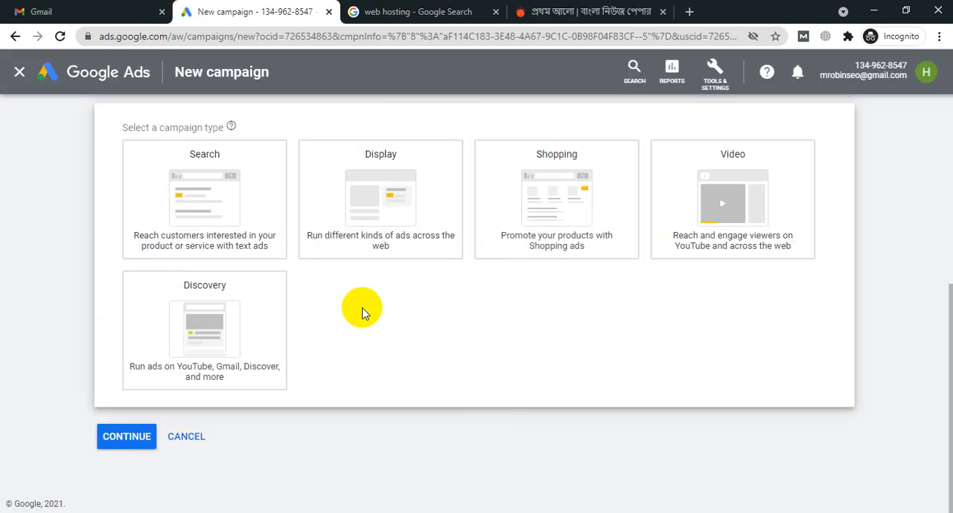
click(379, 227)
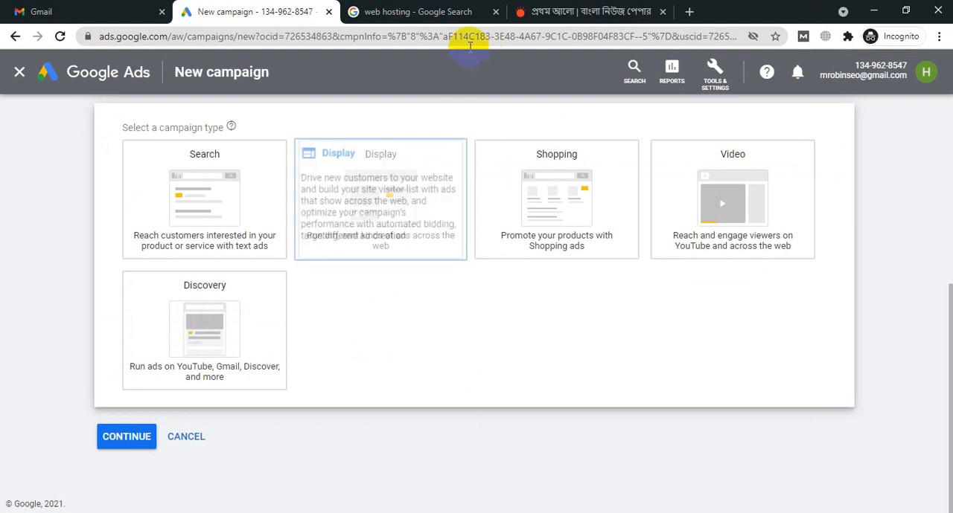
click(575, 7)
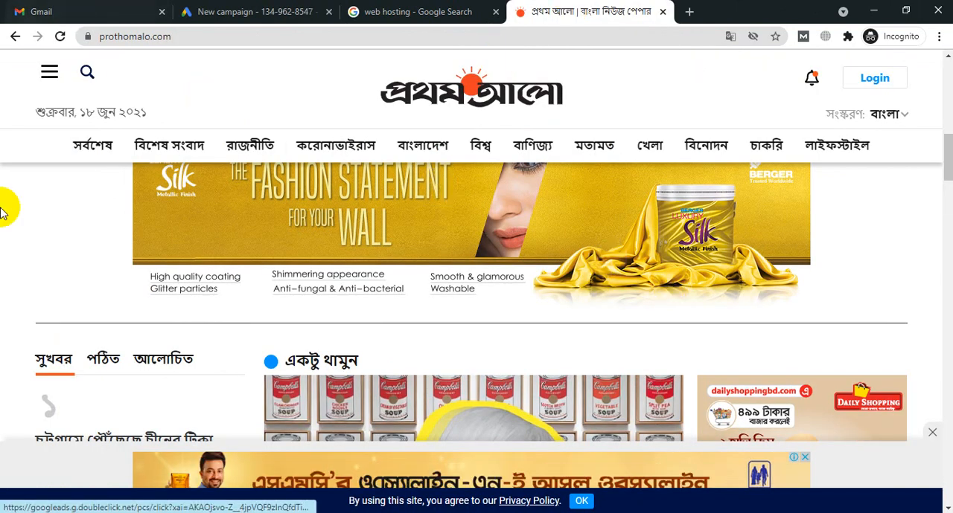
scroll(648, 265, down, 5)
scroll(648, 264, up, 5)
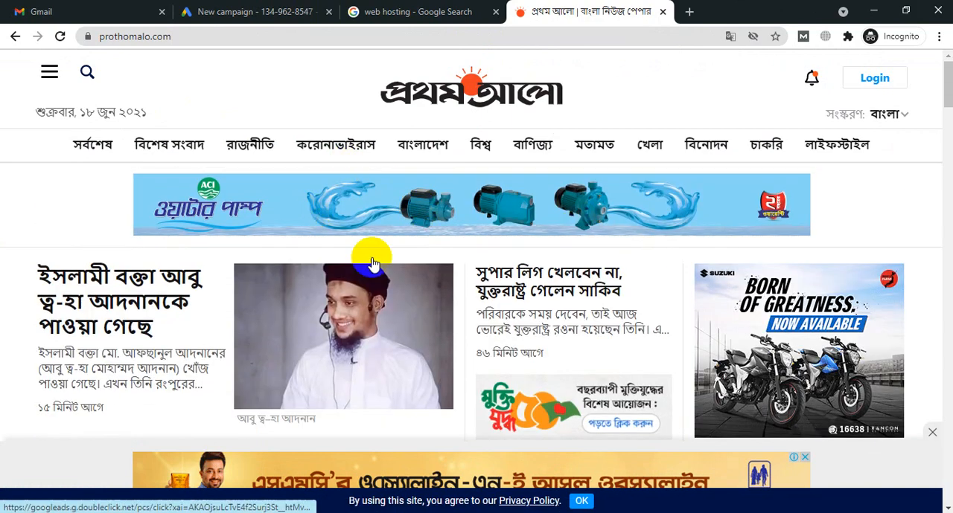
scroll(791, 287, down, 3)
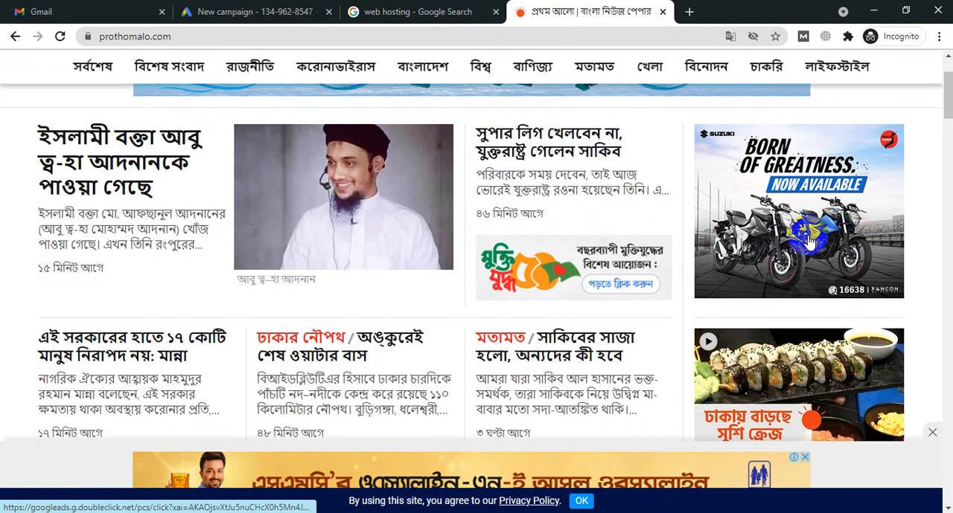
scroll(814, 378, down, 4)
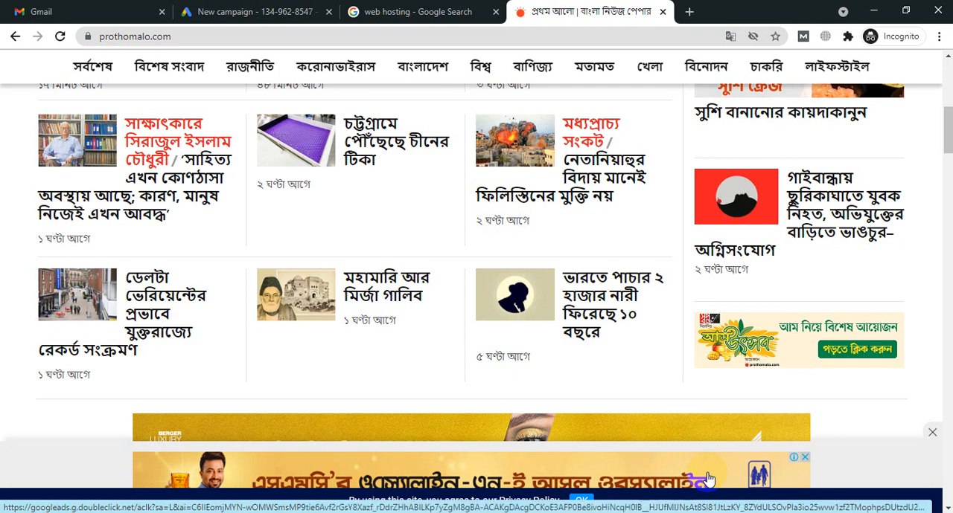
Step: Return to the new campaign's type selection and review the Display and Shopping options
click(238, 11)
click(357, 178)
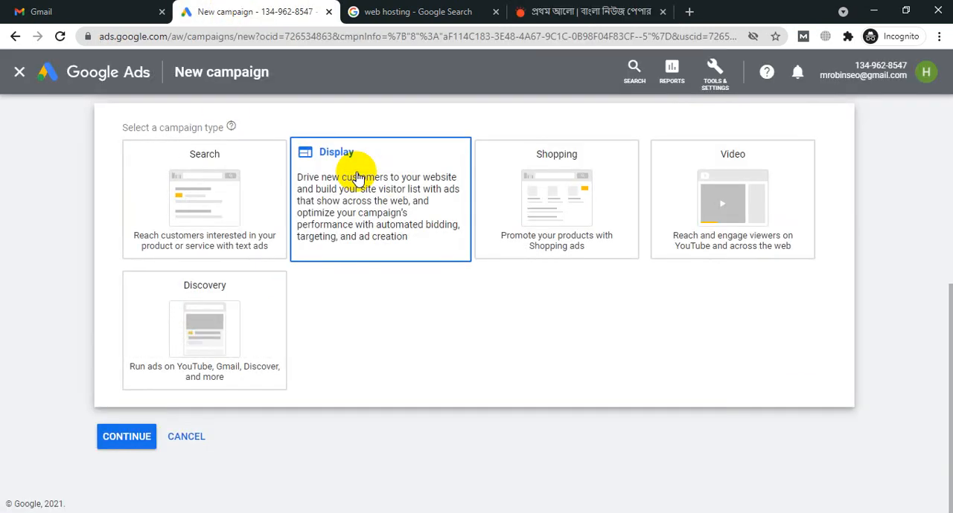
click(568, 141)
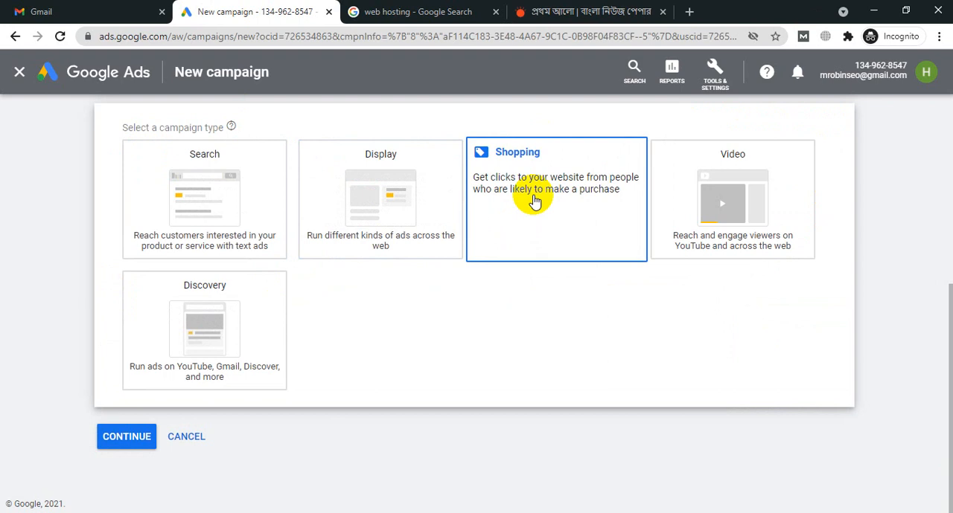
Step: Search Google for "running shoes" in a new tab
click(691, 12)
text(runi)
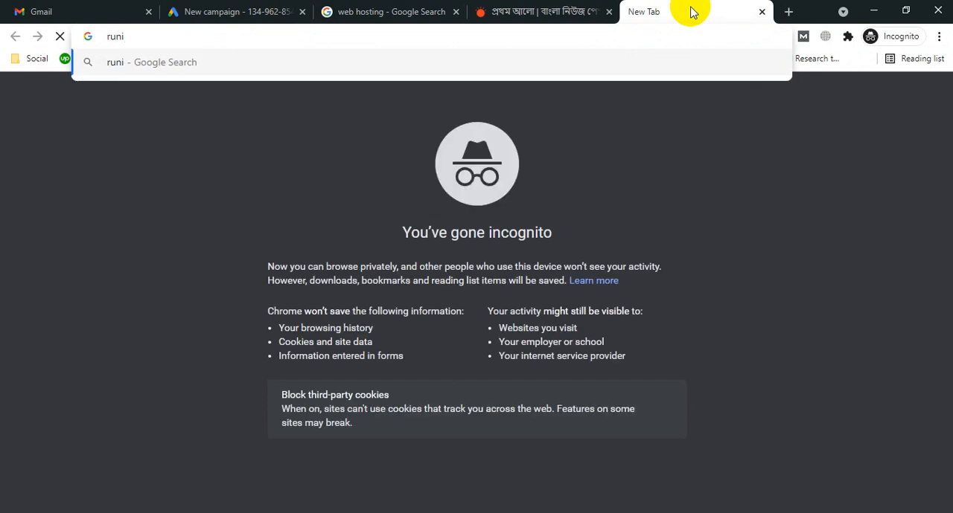
key(BackSpace)
text(nn)
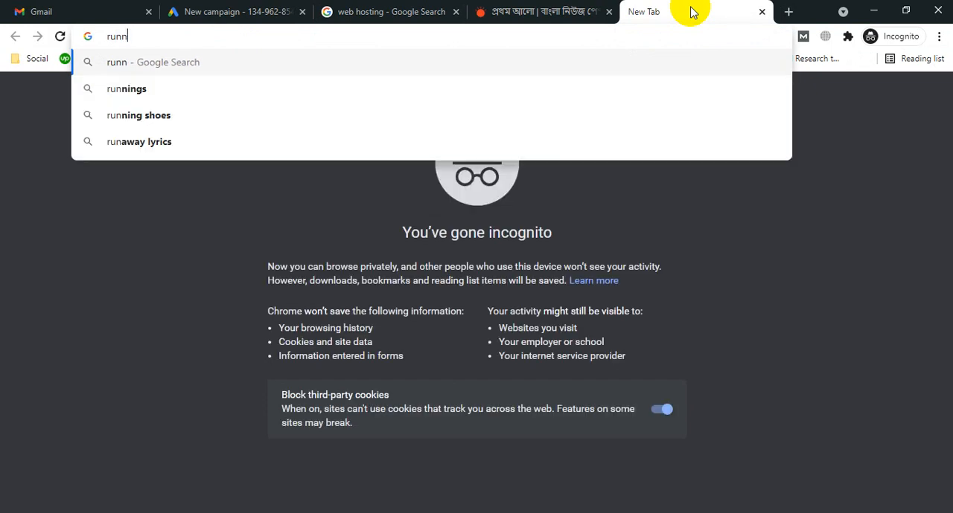
text(ign)
key(BackSpace)
key(BackSpace)
text(ng s)
click(315, 91)
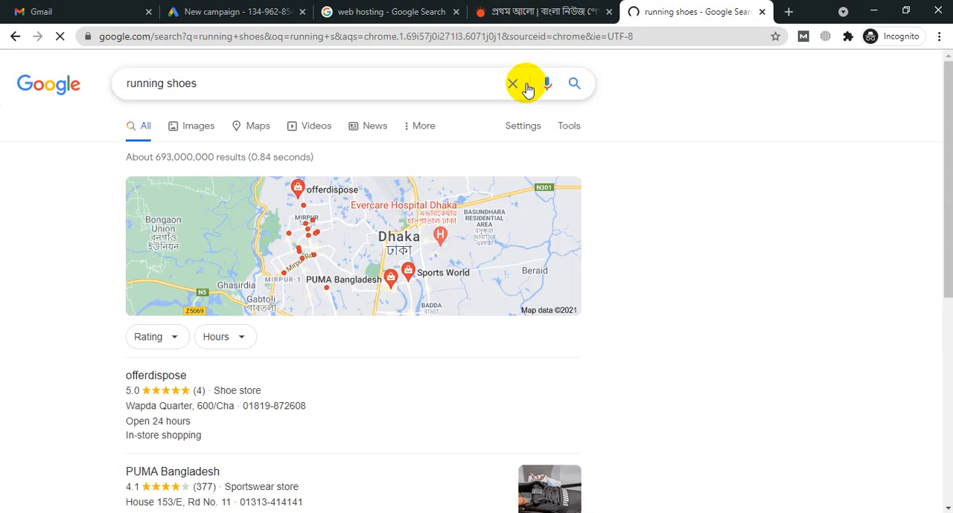
Step: Examine the running shoes results page for shopping ads, including the local store listings, top stories and organic results
scroll(638, 218, down, 5)
scroll(639, 217, down, 8)
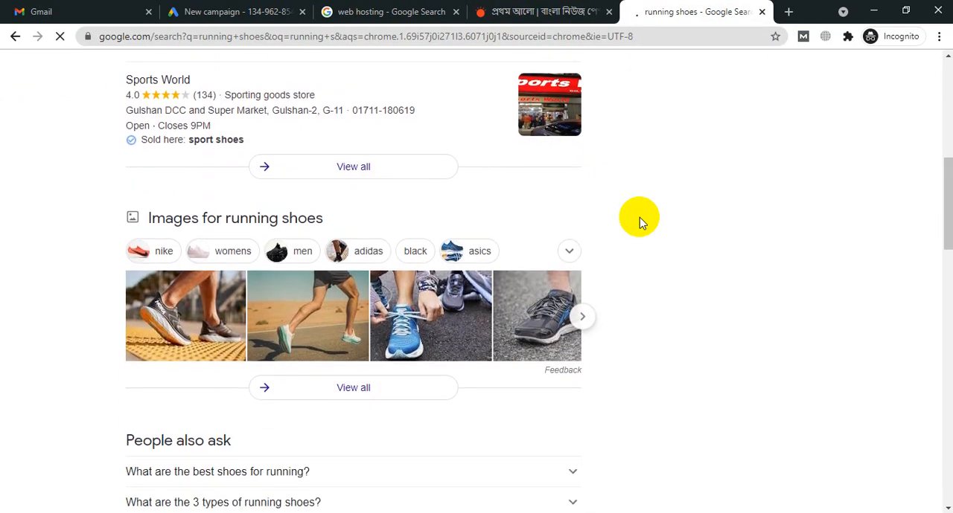
scroll(639, 218, up, 5)
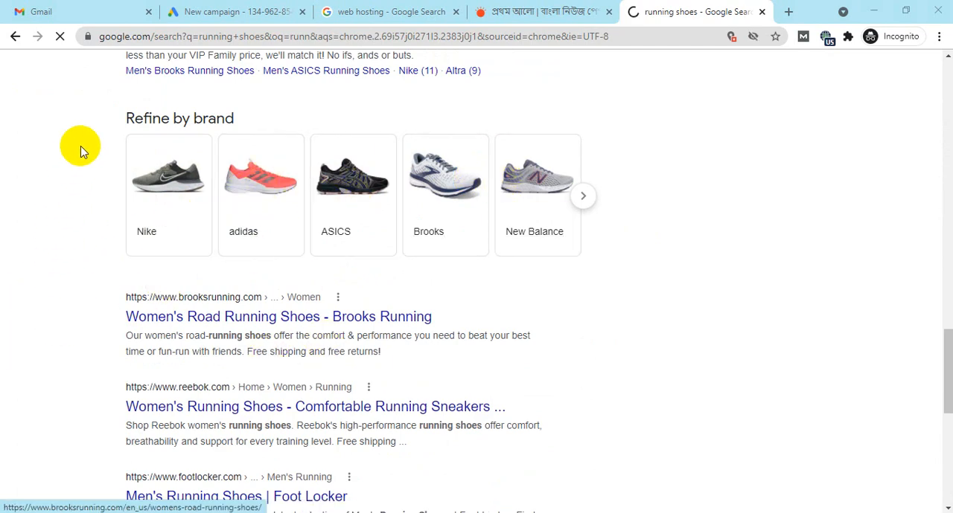
scroll(408, 398, up, 14)
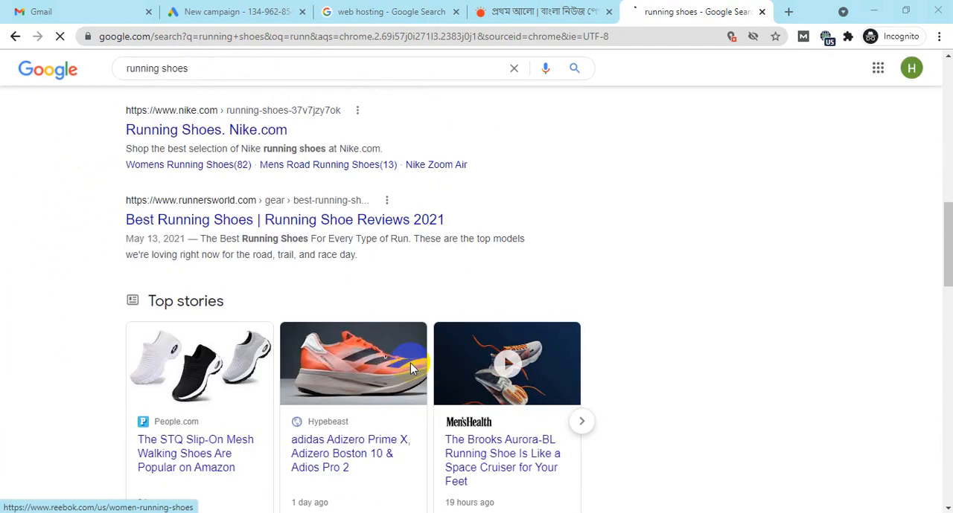
scroll(407, 327, down, 7)
scroll(399, 279, up, 13)
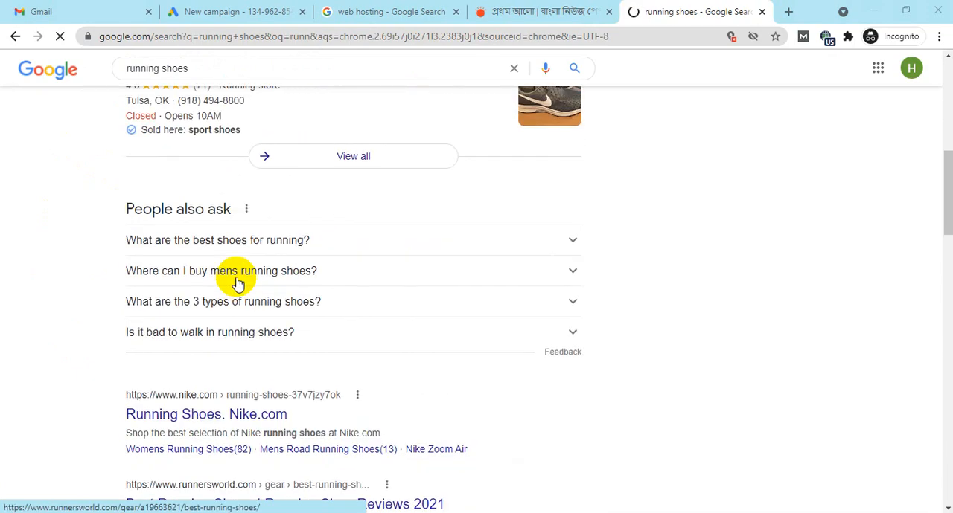
scroll(233, 275, down, 15)
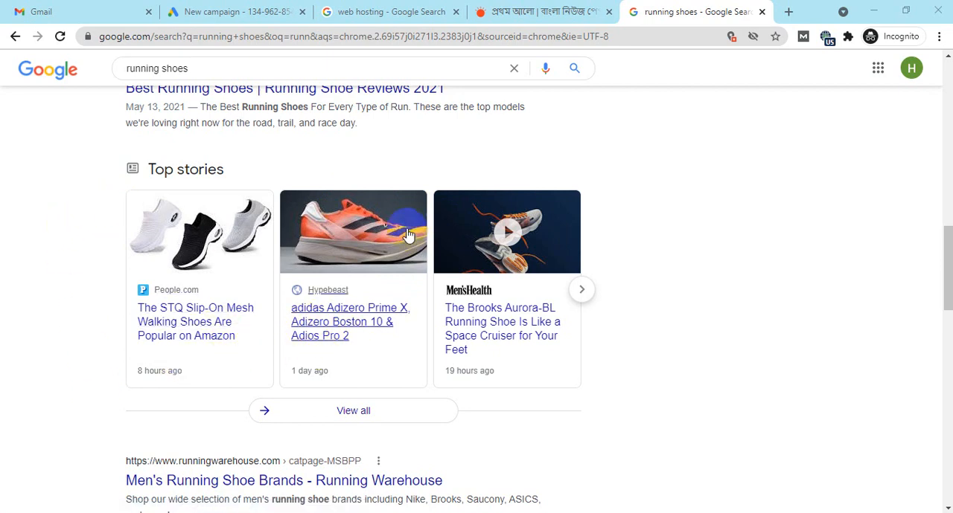
scroll(404, 223, up, 10)
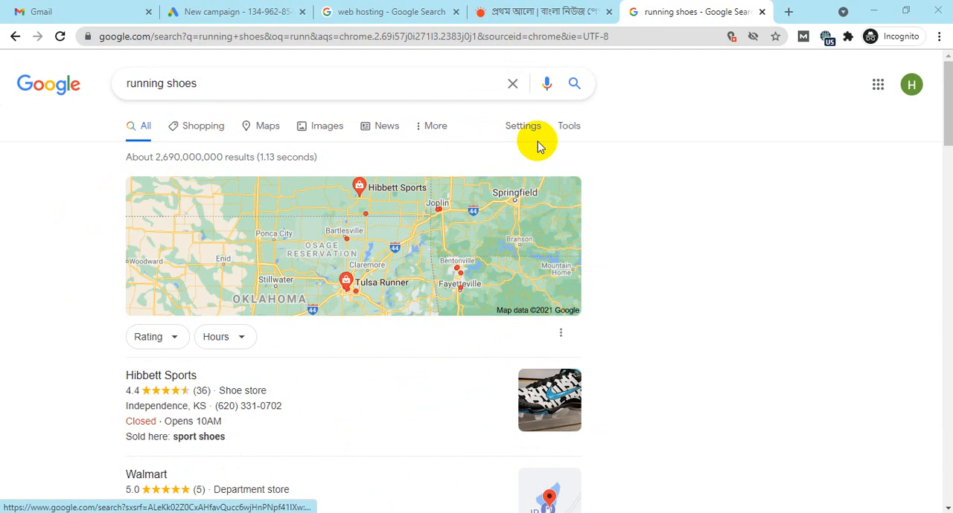
scroll(487, 176, down, 4)
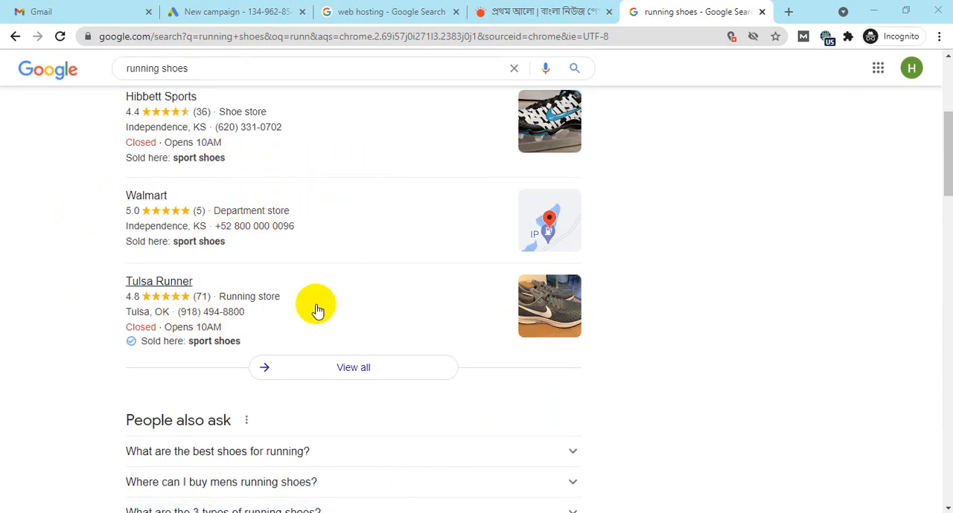
Step: Turn off the Browsec VPN after a last look through the running shoes search results
scroll(224, 320, up, 4)
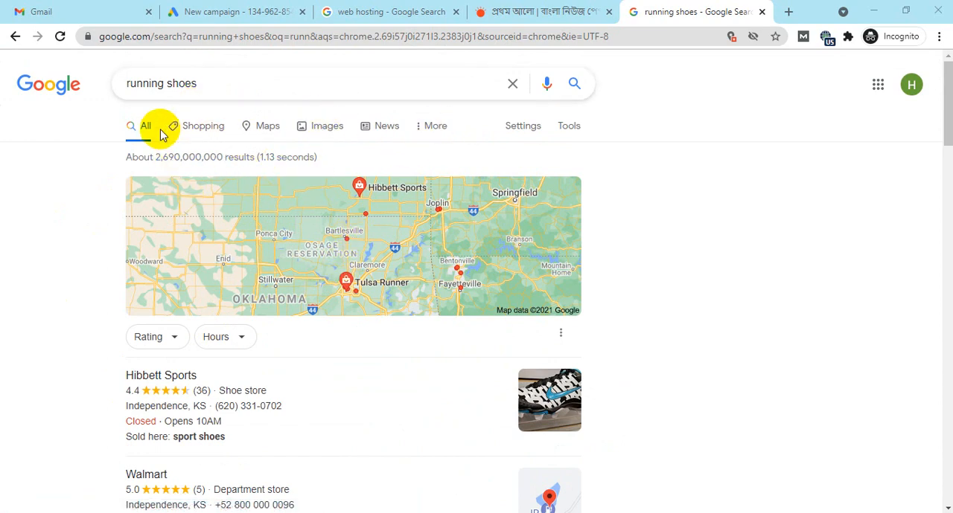
scroll(516, 146, down, 10)
scroll(517, 145, down, 3)
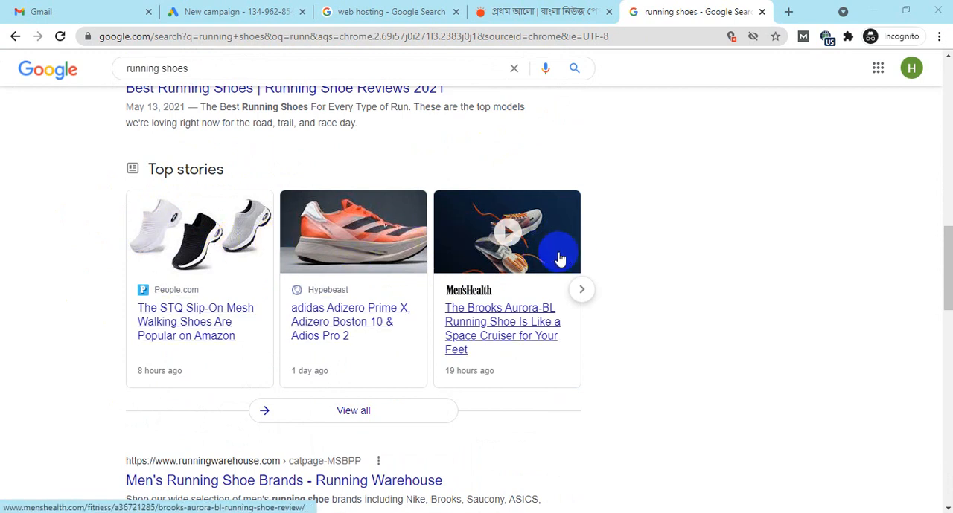
click(827, 39)
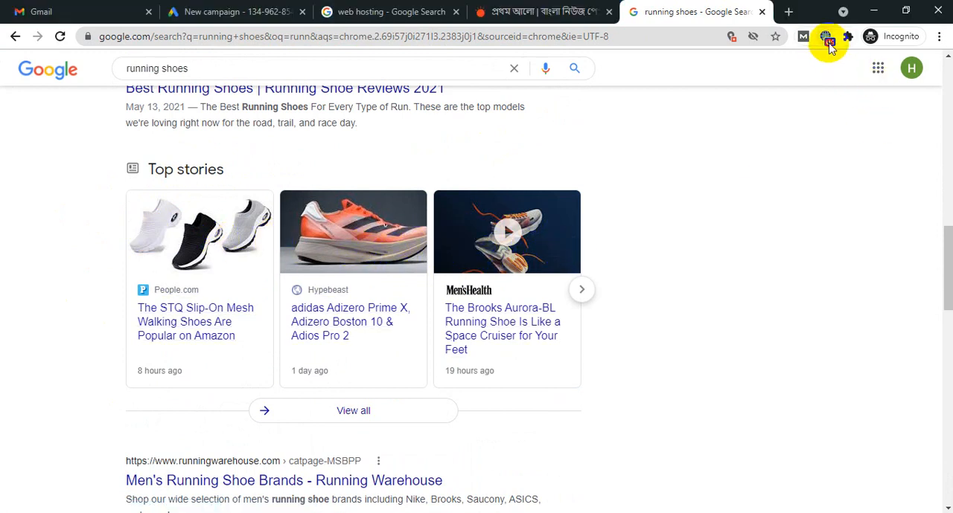
click(826, 41)
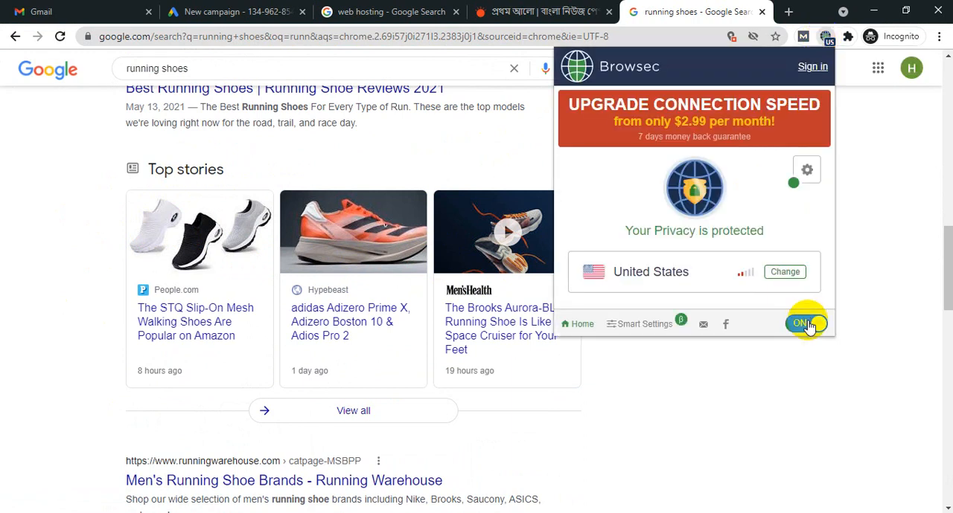
click(809, 325)
click(776, 409)
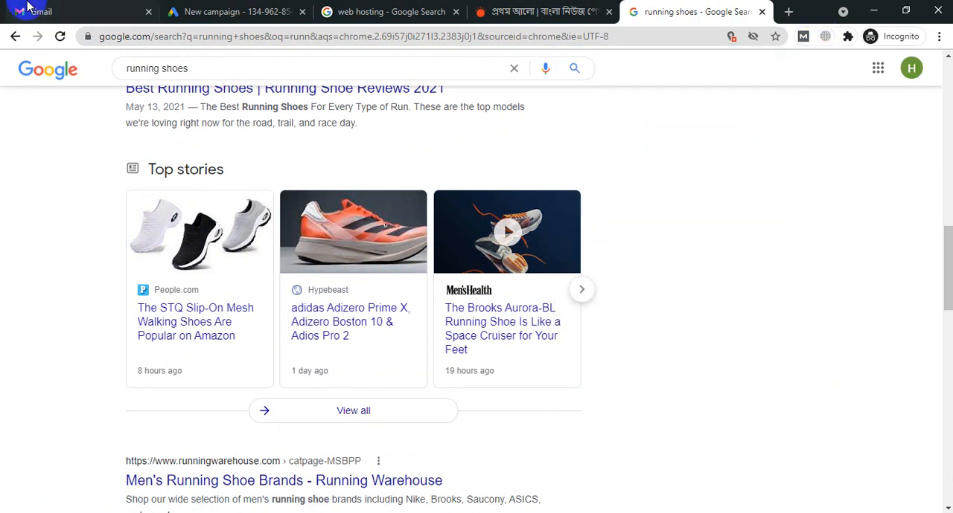
Step: Return to the new Google Ads campaign's type selection and review the Discovery option
click(223, 7)
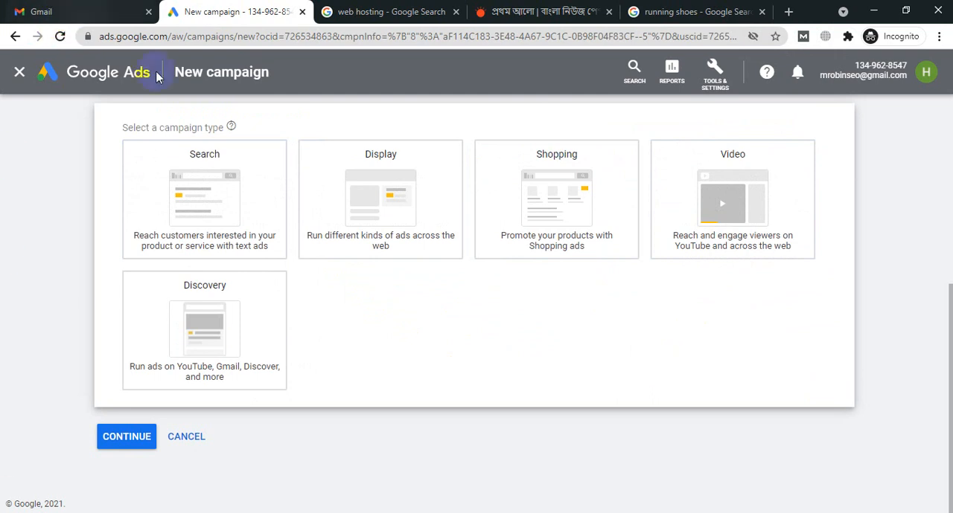
click(238, 344)
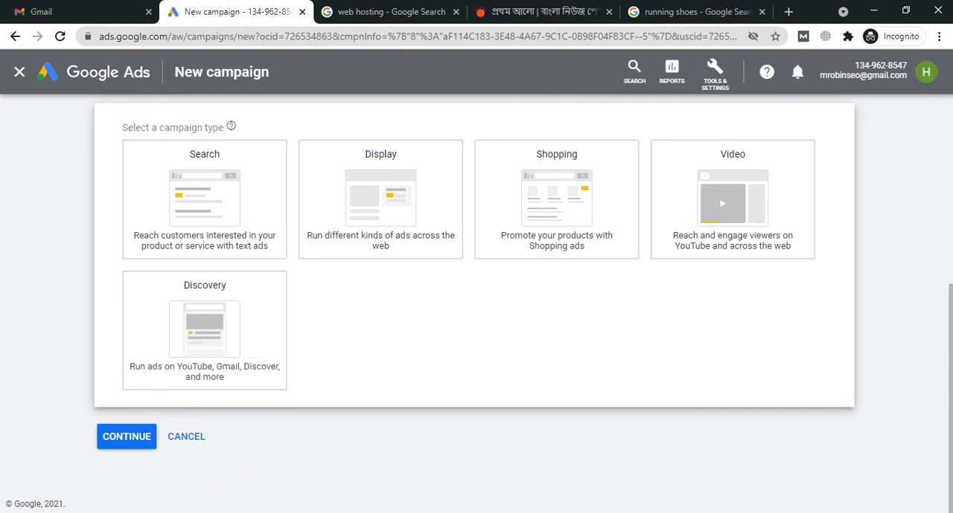
Step: Switch to the browser window with the course syllabus and open Gmail in a new tab
mouse_move(246, 511)
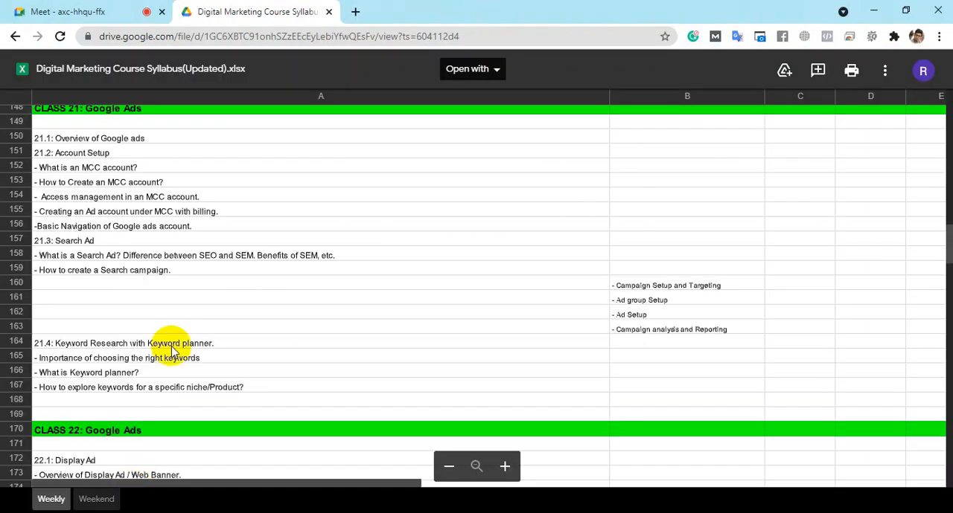
click(355, 11)
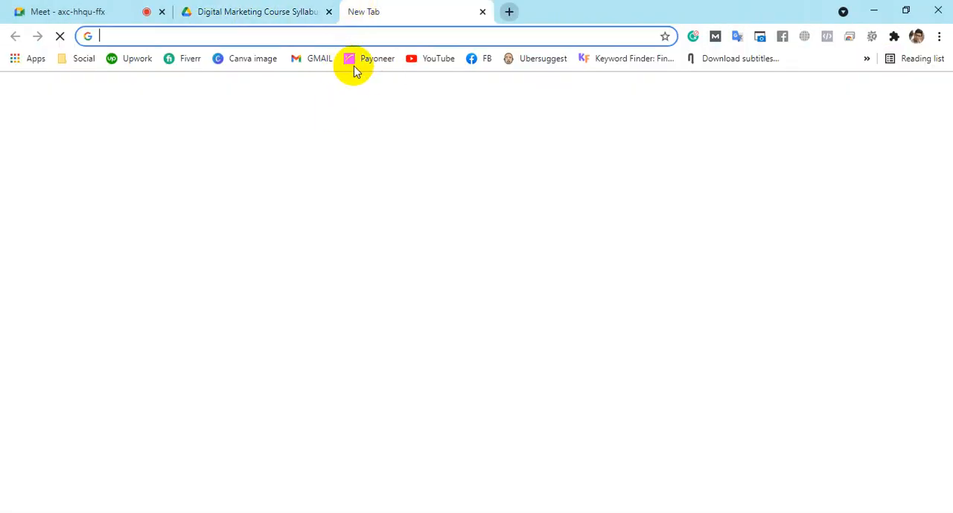
click(321, 60)
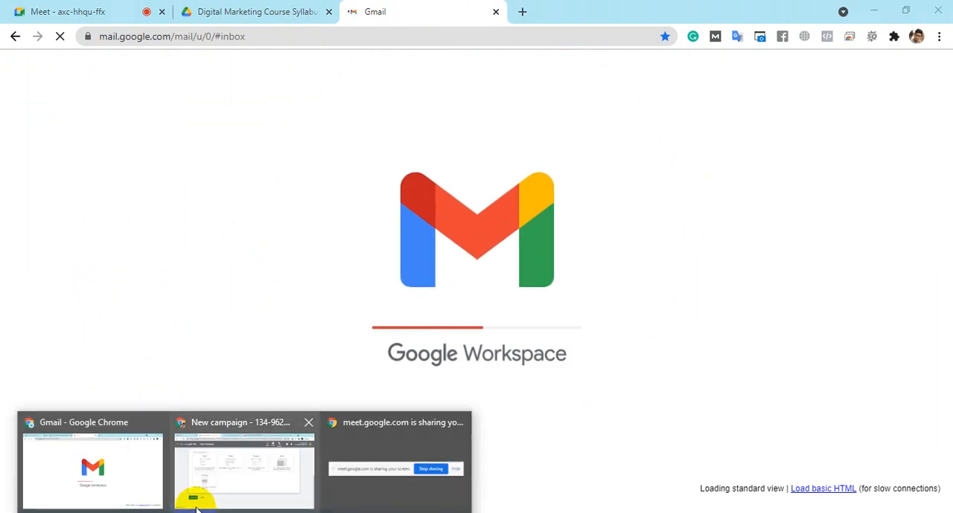
Step: Check the Discovery campaign type's ad placements in the new Google Ads campaign again, and go back to the Gmail inbox
click(198, 510)
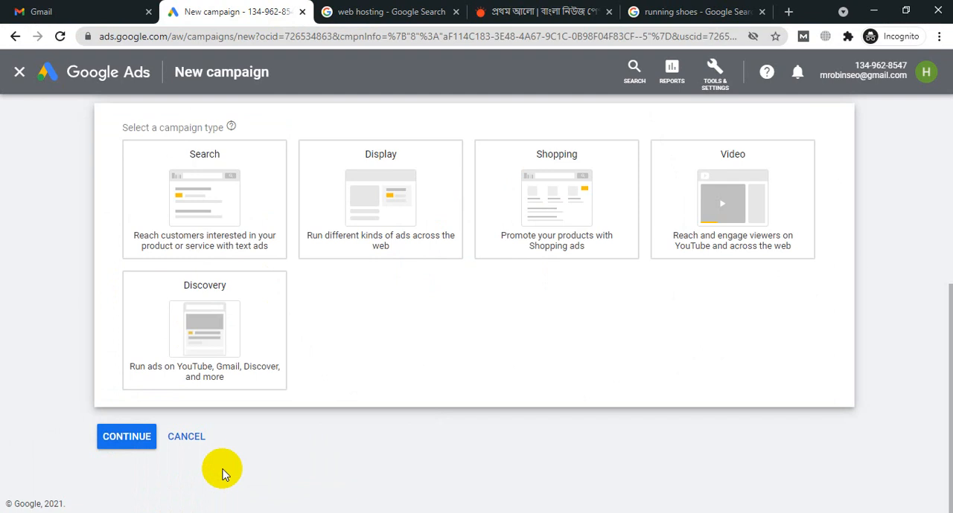
click(192, 327)
click(244, 512)
click(75, 495)
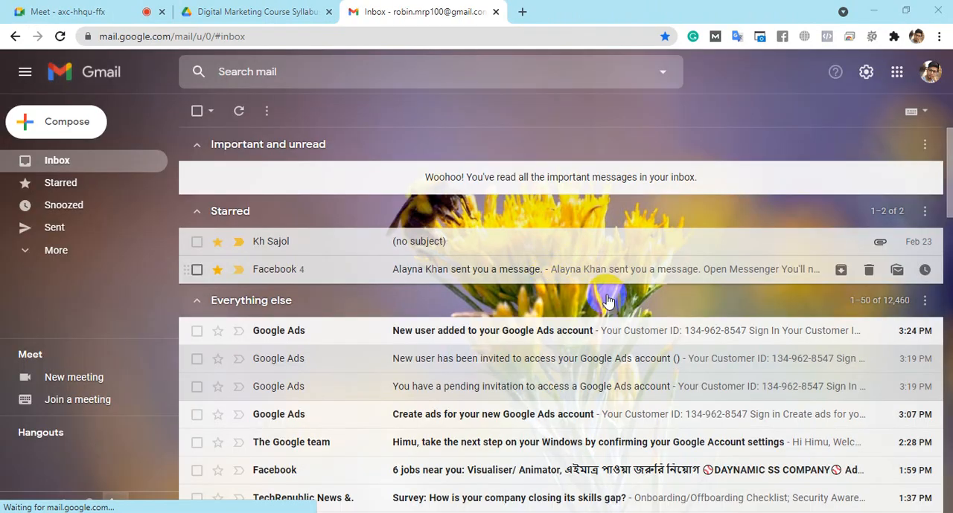
Step: Scan the Gmail inbox messages for an example of a Discovery ad
scroll(599, 446, down, 4)
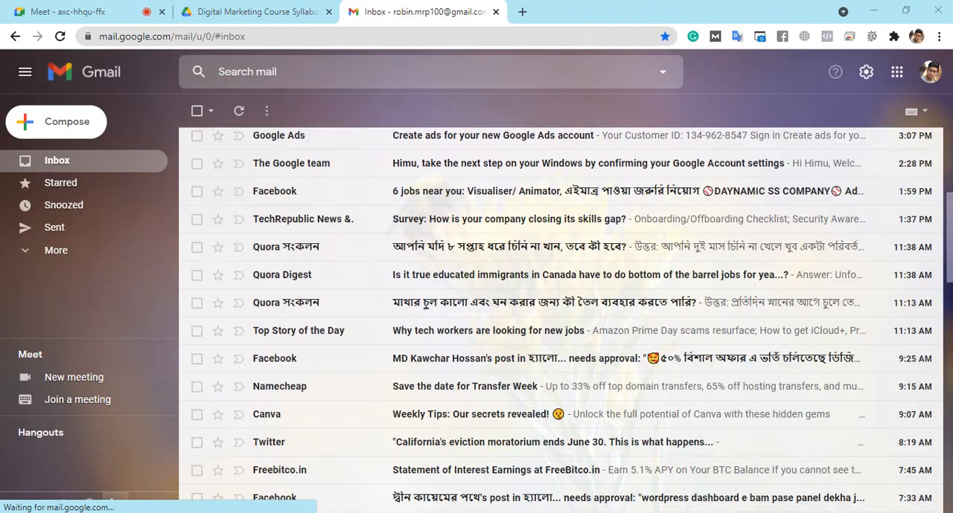
scroll(608, 335, up, 4)
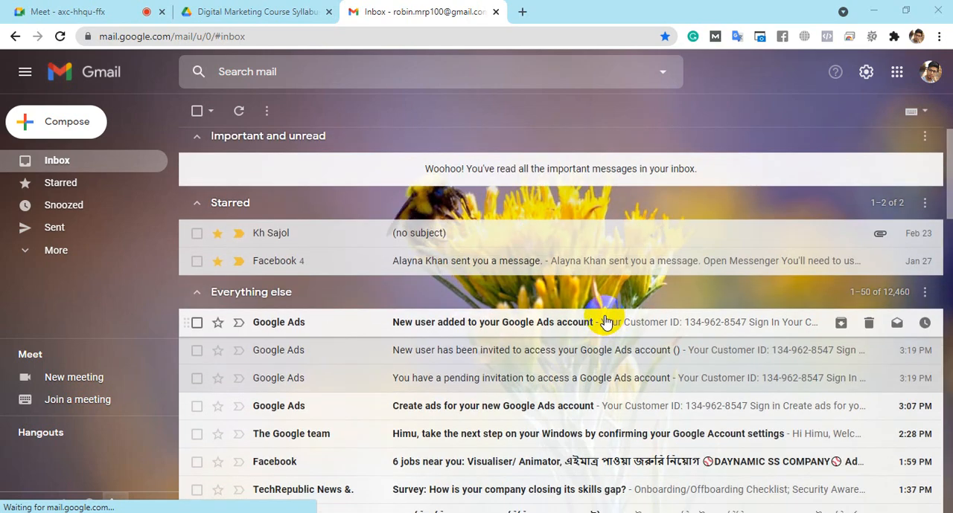
scroll(588, 297, down, 8)
scroll(570, 277, down, 2)
scroll(569, 277, up, 4)
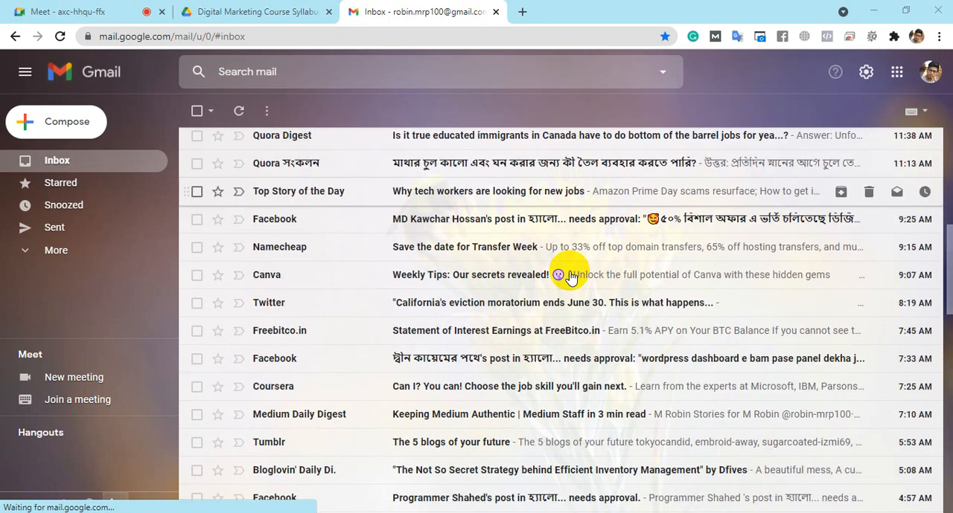
scroll(570, 277, up, 5)
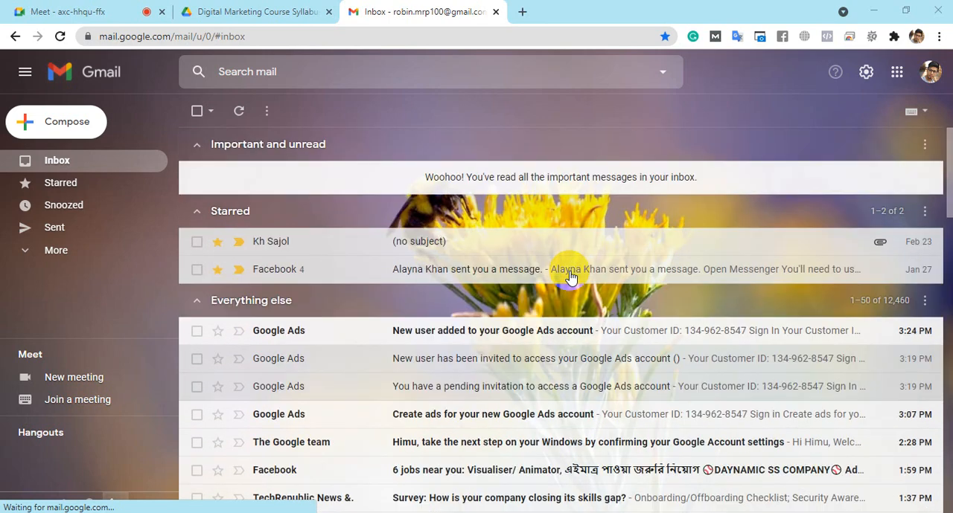
Step: Expand the hidden Gmail mailbox labels and locate the Promotions category
click(57, 253)
scroll(82, 246, down, 4)
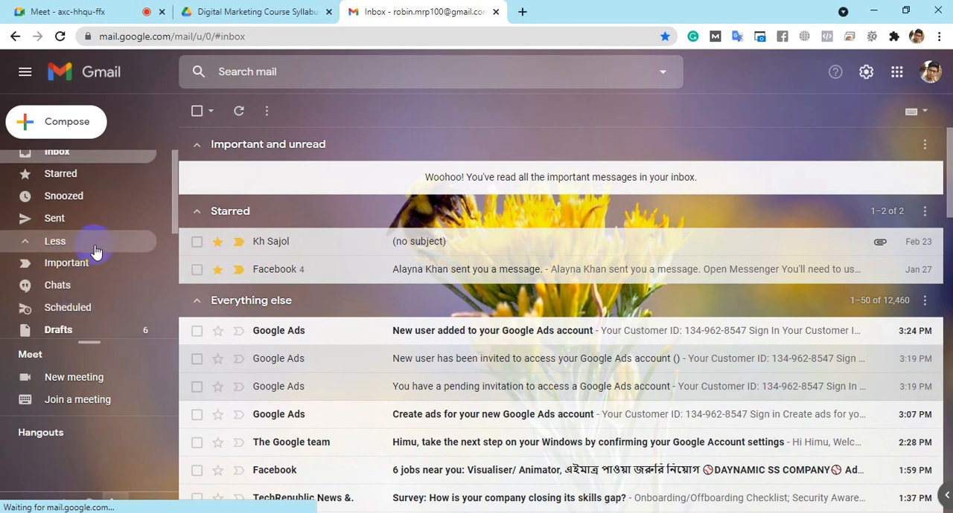
scroll(90, 197, up, 2)
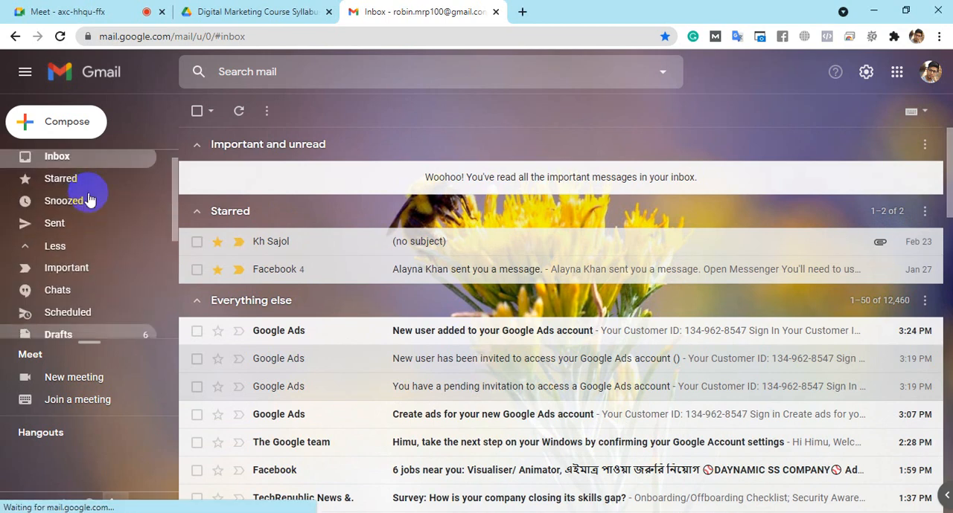
scroll(96, 200, down, 1)
scroll(104, 200, up, 1)
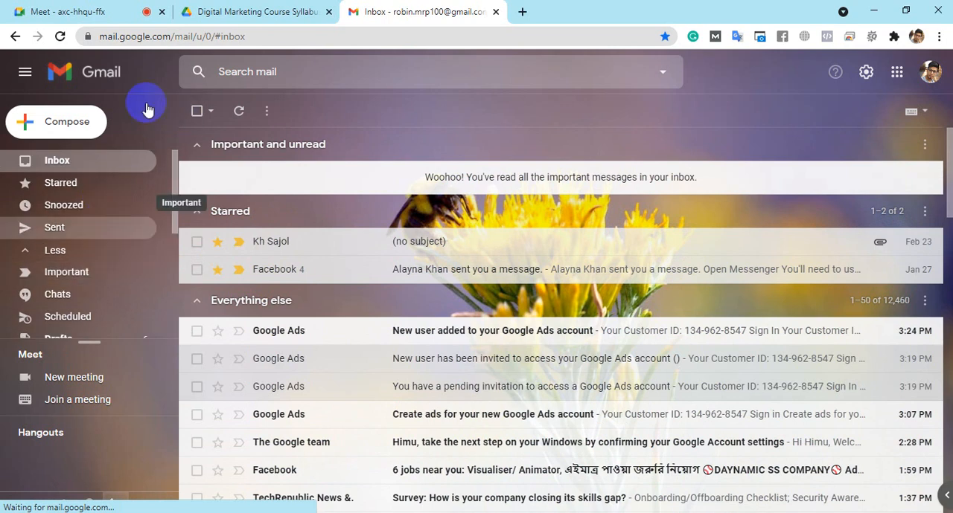
scroll(82, 223, down, 5)
scroll(75, 249, down, 1)
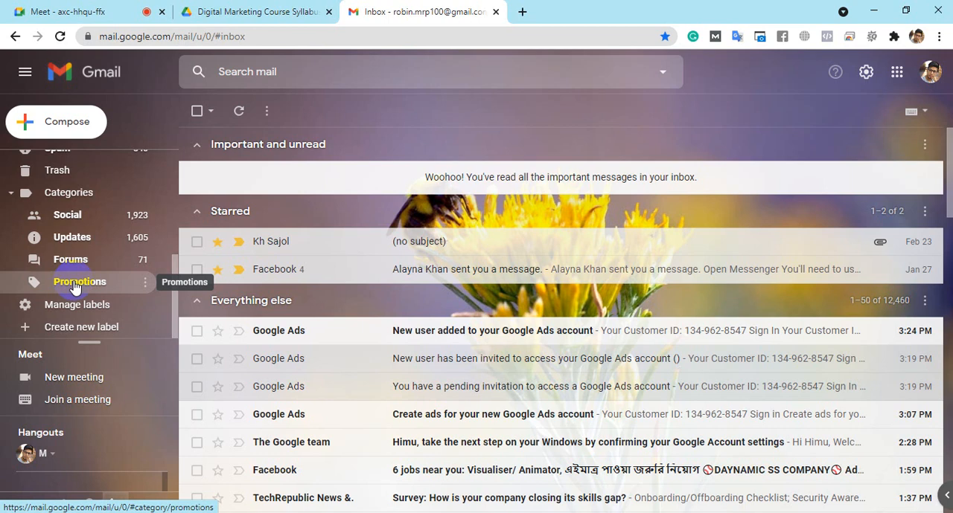
click(144, 273)
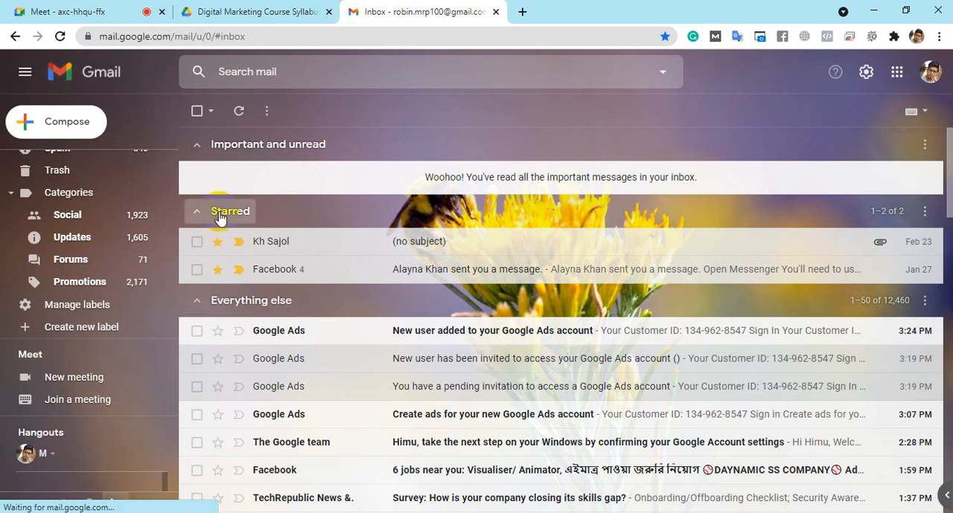
Step: Revisit the new campaign's type selection, and request the Promotions category in the second Gmail account's inbox
mouse_move(245, 512)
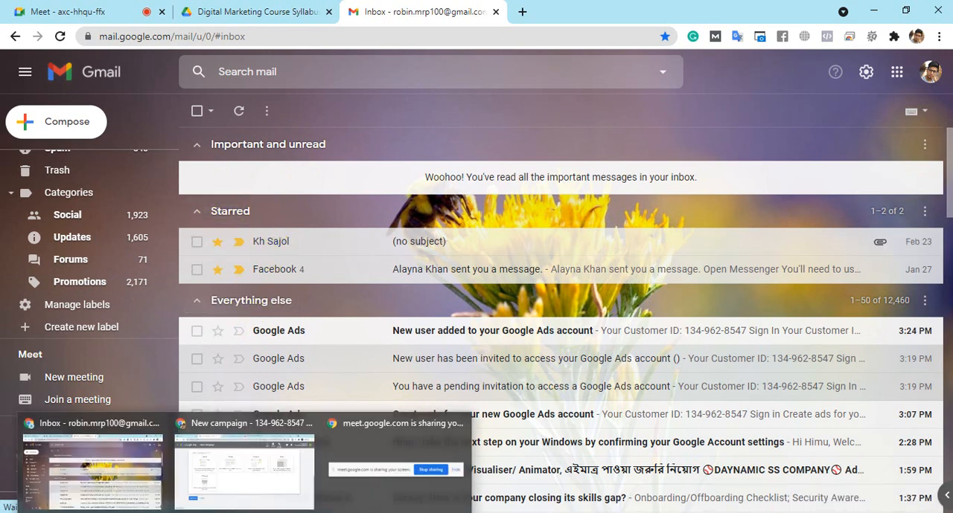
click(239, 480)
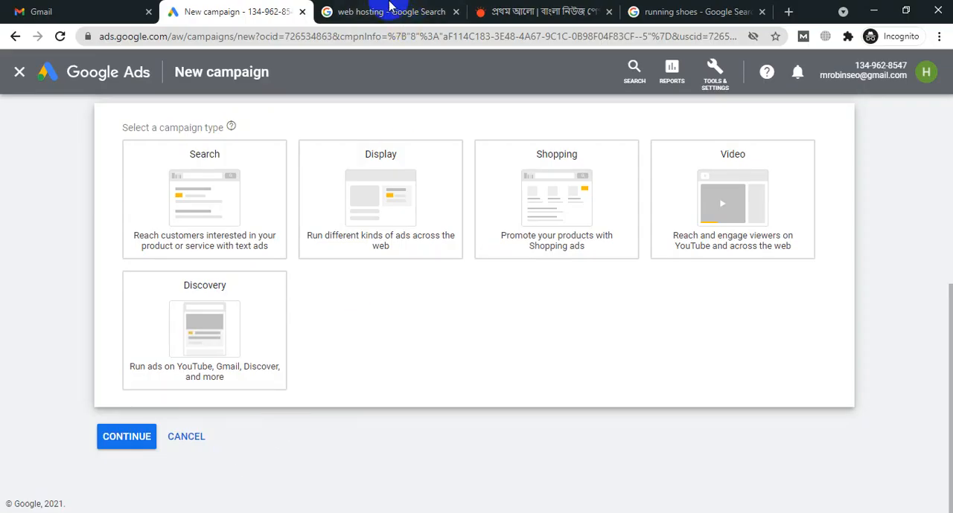
click(74, 12)
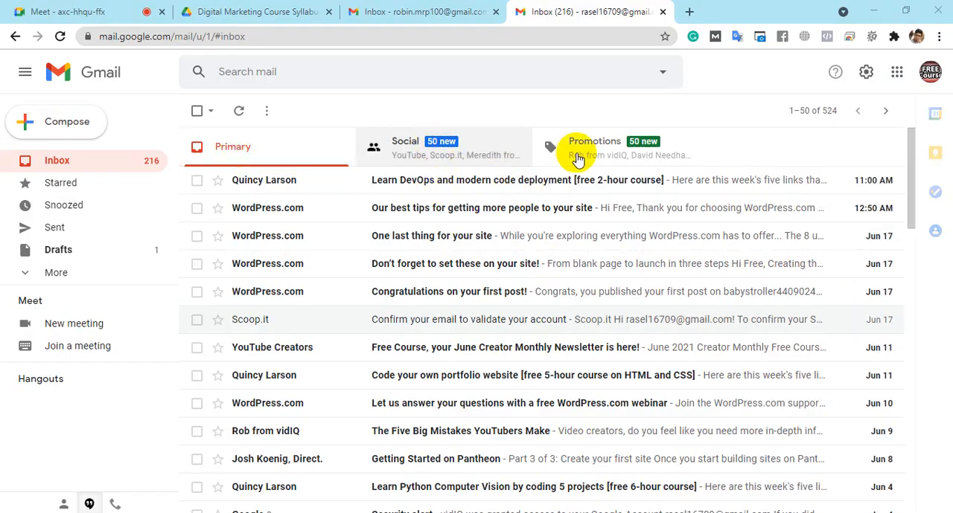
click(598, 154)
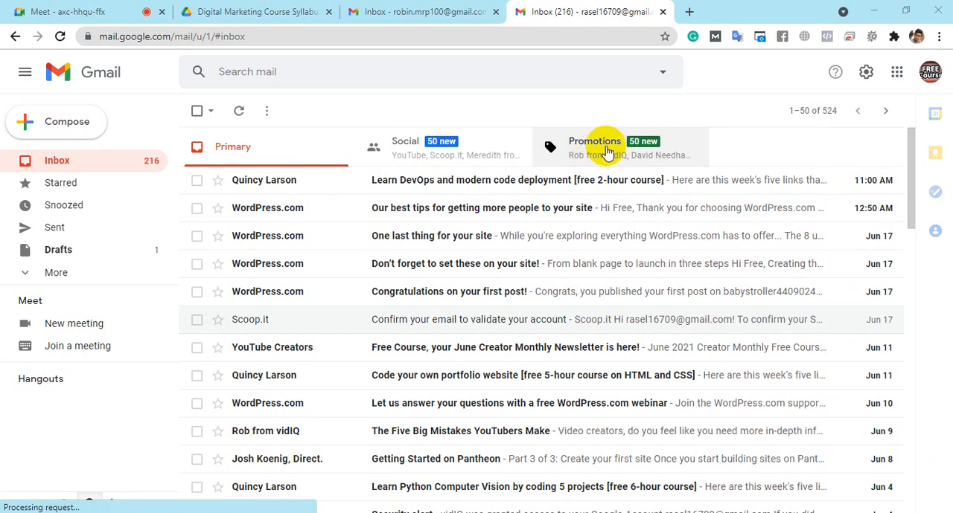
Step: Compare with the first Gmail account by looking over its inbox sections and label list
click(364, 12)
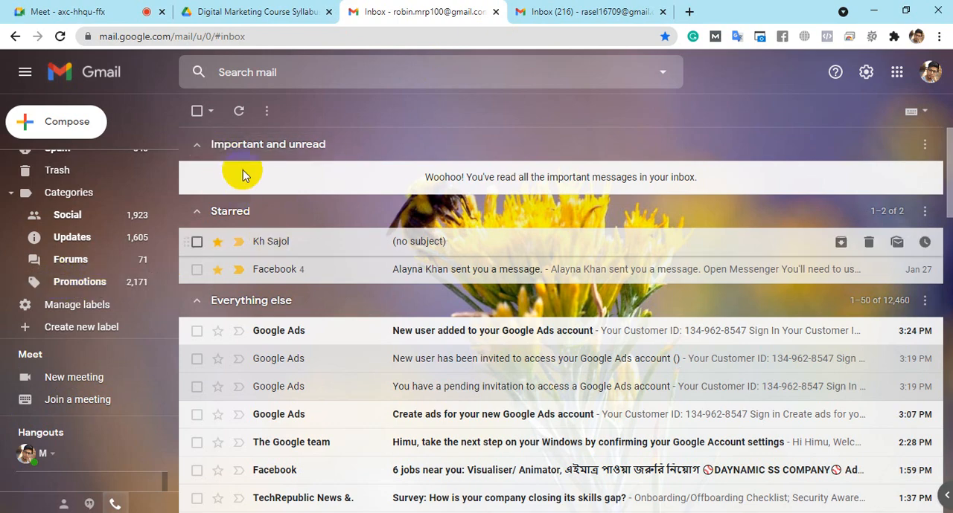
scroll(85, 206, up, 5)
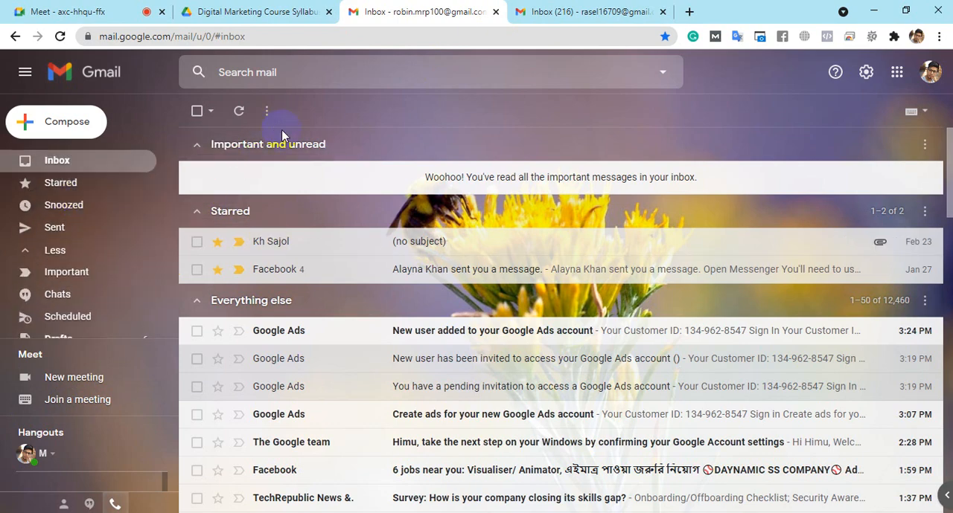
scroll(444, 314, down, 3)
scroll(436, 335, up, 3)
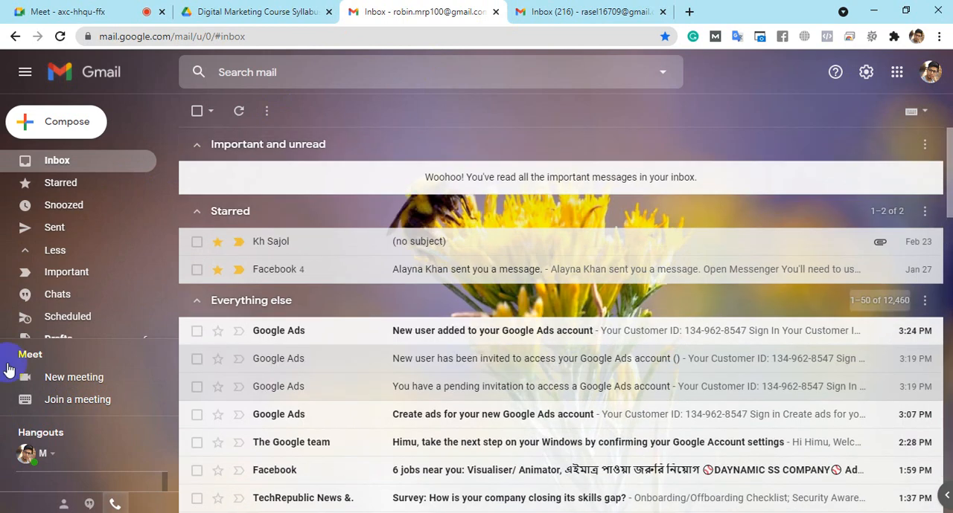
Step: Show the Promotions category in the second Gmail account and look through it for ads
click(579, 7)
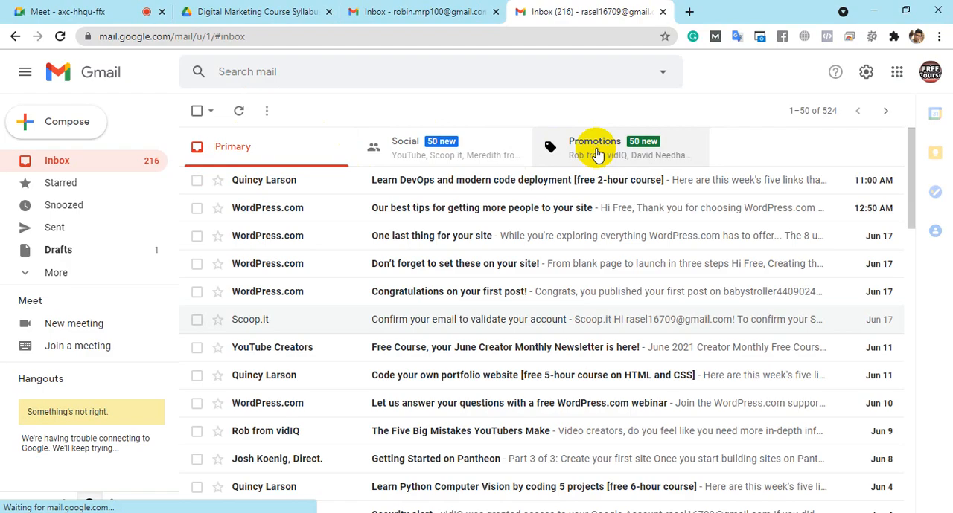
click(595, 154)
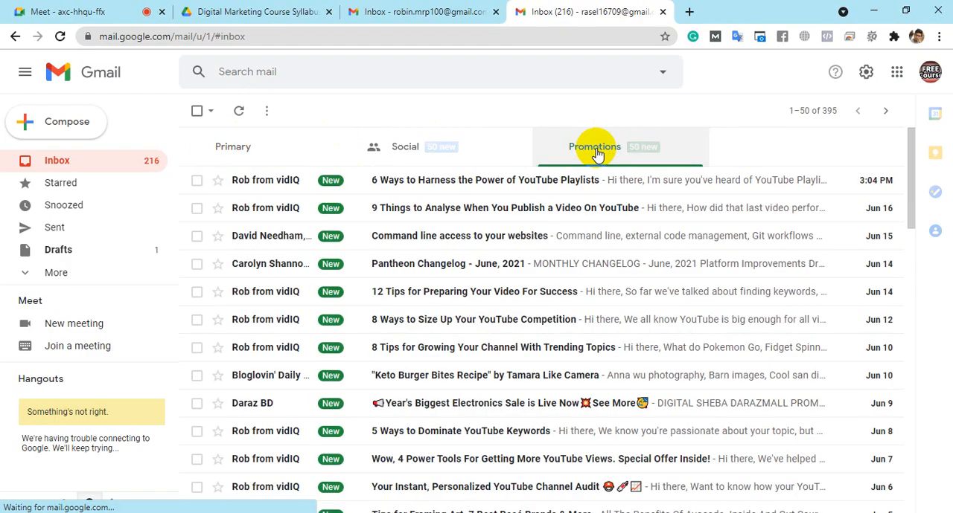
scroll(412, 253, down, 3)
scroll(596, 268, down, 7)
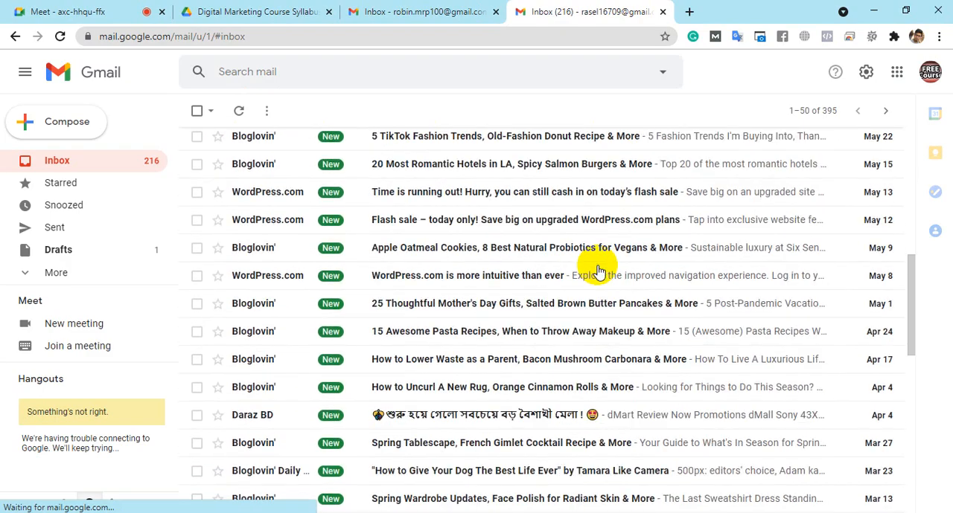
scroll(595, 268, up, 9)
scroll(595, 268, up, 2)
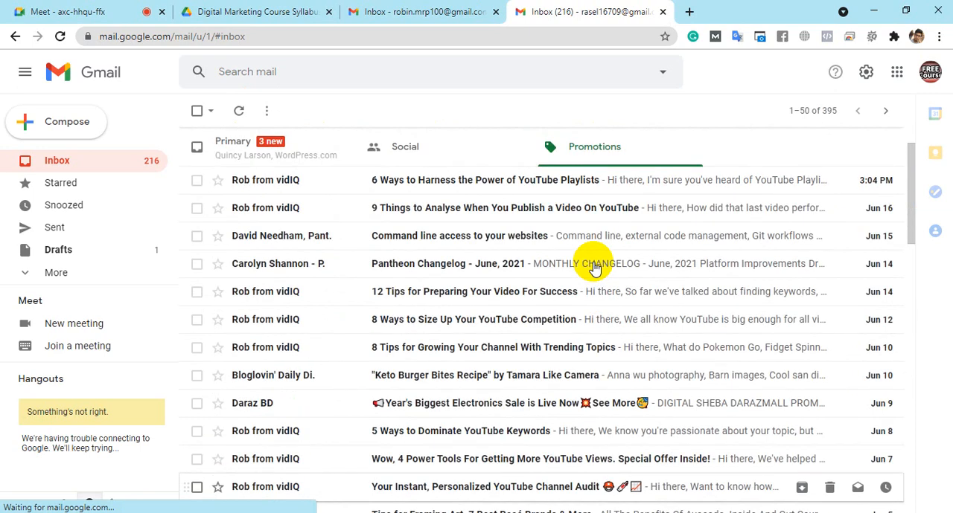
scroll(549, 343, down, 3)
scroll(521, 312, up, 3)
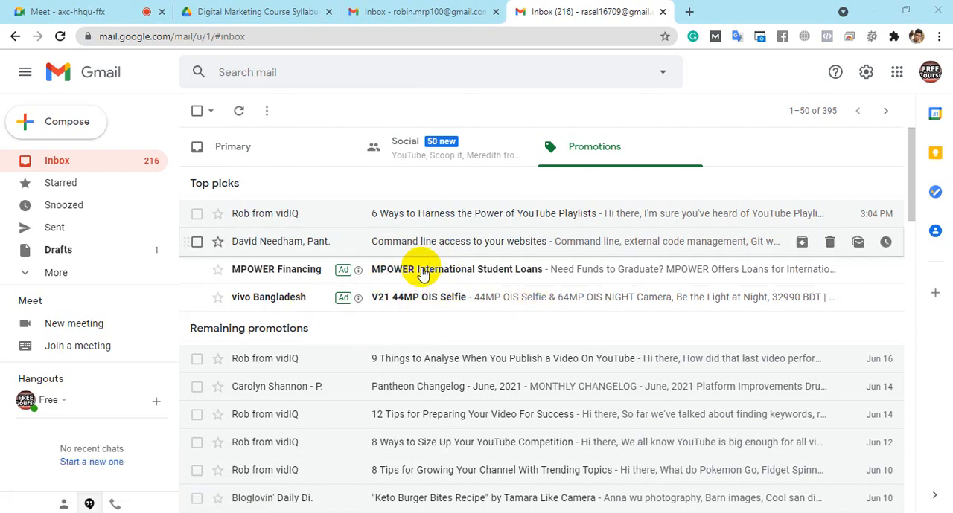
Step: Open the MPOWER International Student Loans ad from the Promotions list and view its content
click(425, 278)
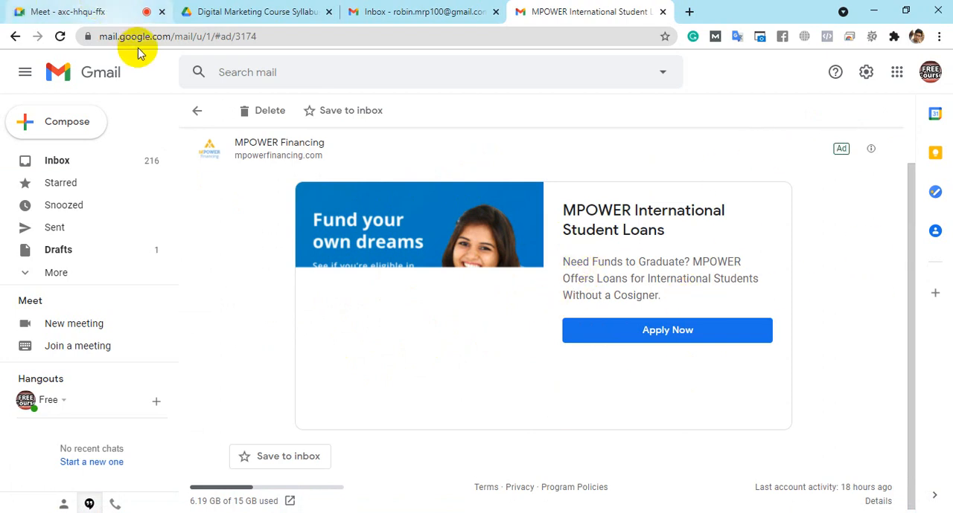
click(202, 9)
click(536, 11)
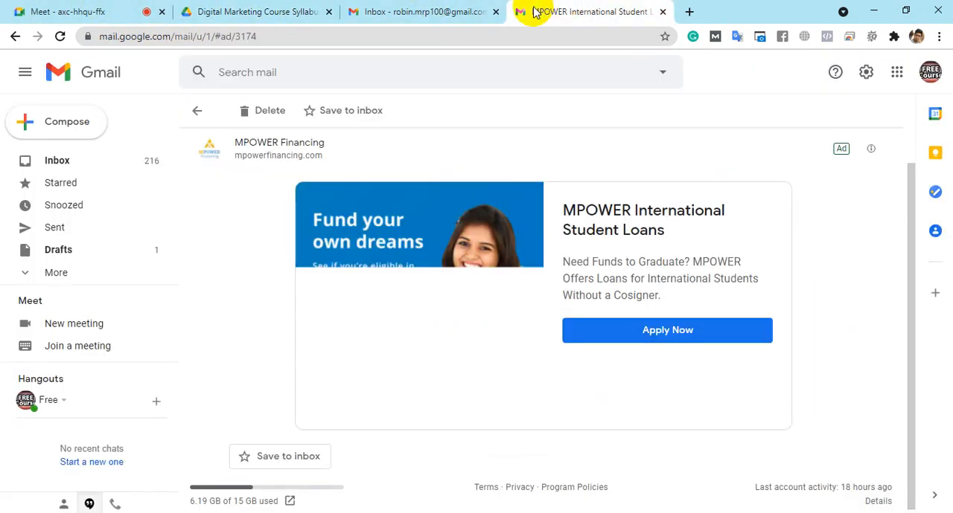
Step: Switch to the incognito browser window's new Google Ads campaign and choose Search as the campaign type
mouse_move(211, 511)
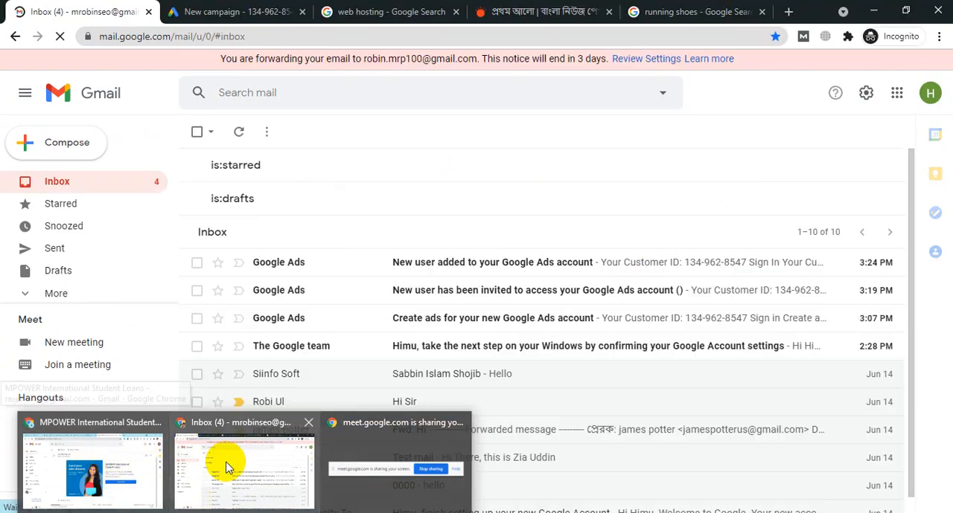
click(225, 468)
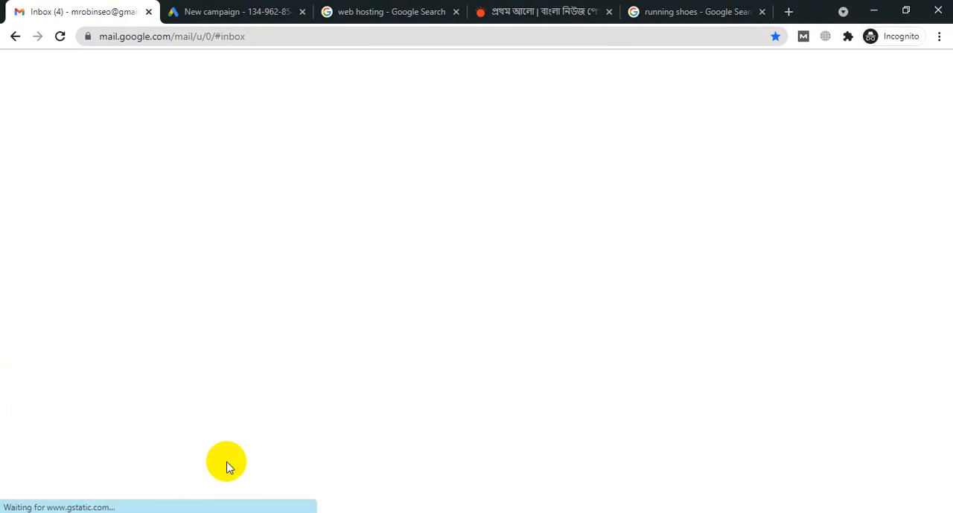
click(224, 10)
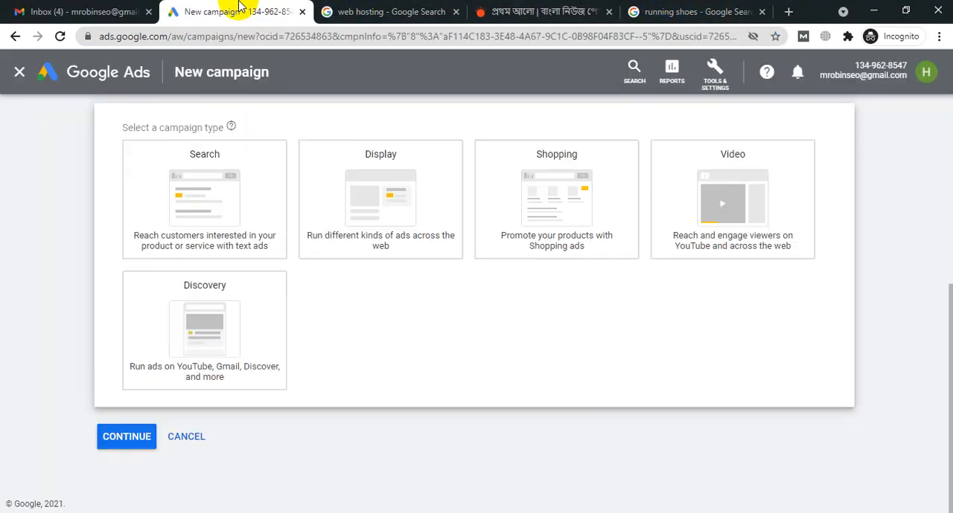
click(194, 337)
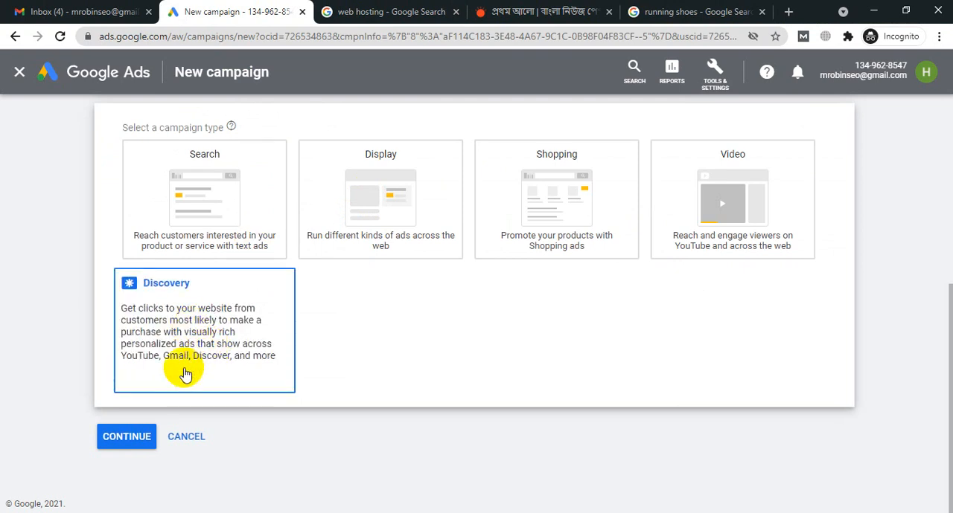
click(190, 170)
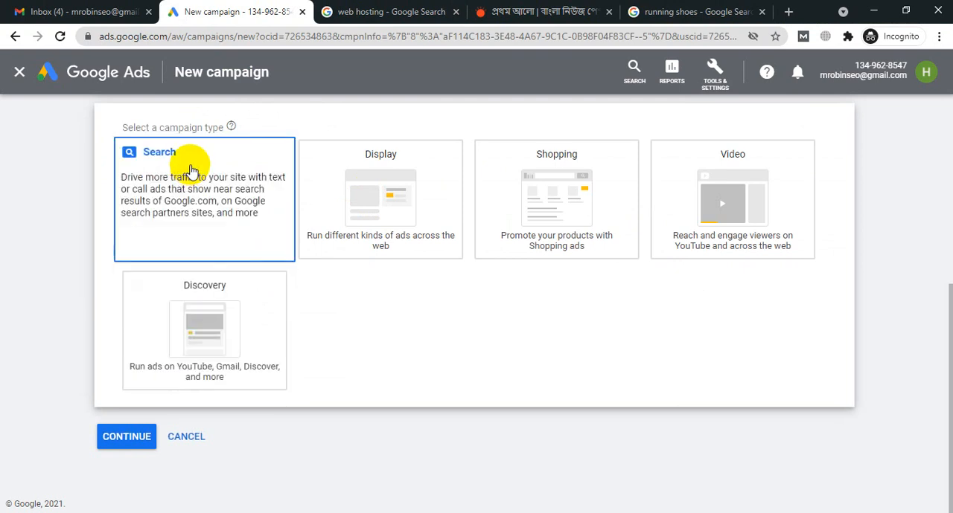
click(233, 183)
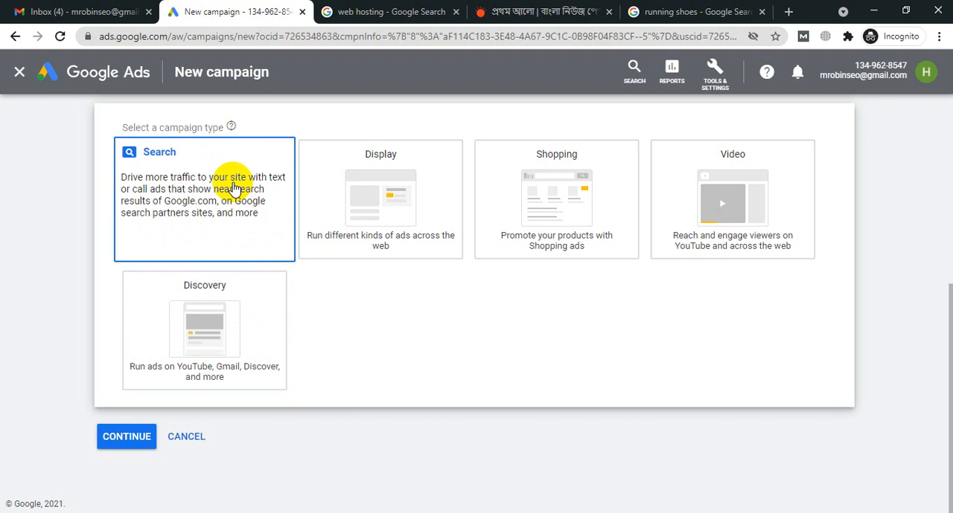
click(129, 439)
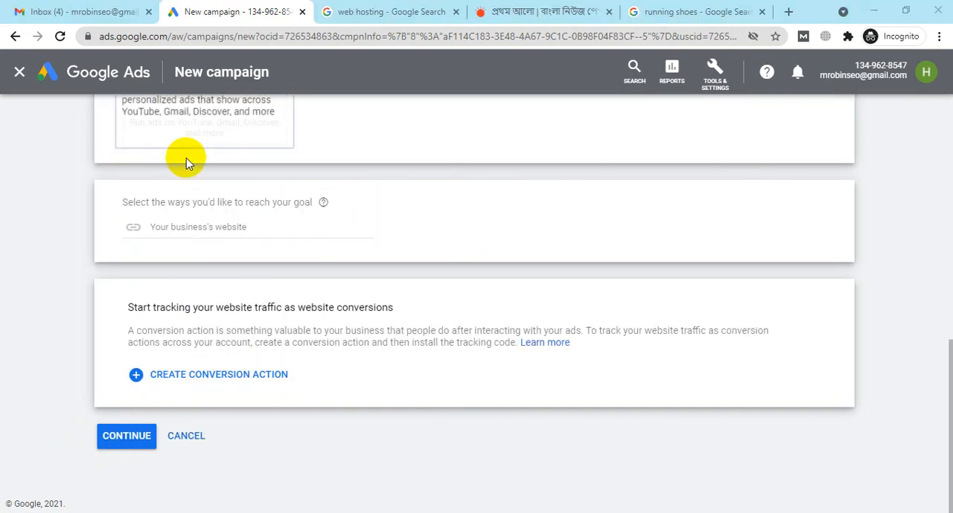
scroll(187, 160, up, 4)
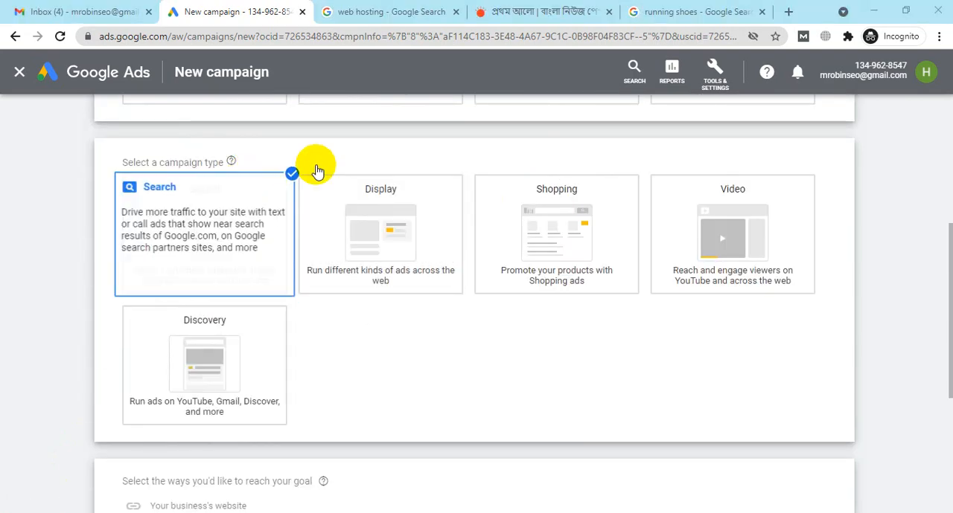
scroll(245, 144, down, 2)
scroll(238, 148, down, 2)
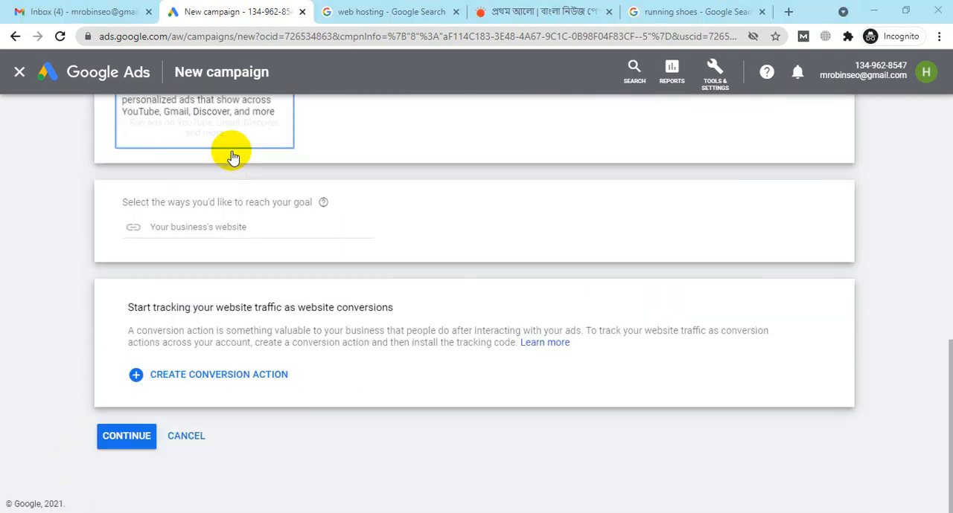
scroll(246, 205, up, 3)
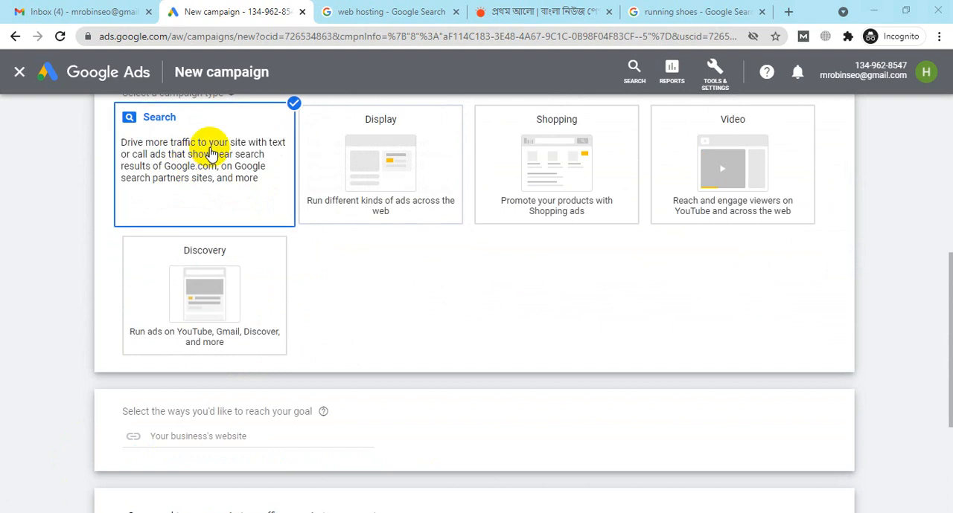
Step: Close the news site and running shoes search pages, keep the web hosting results open, and return to the new campaign
click(396, 10)
click(609, 13)
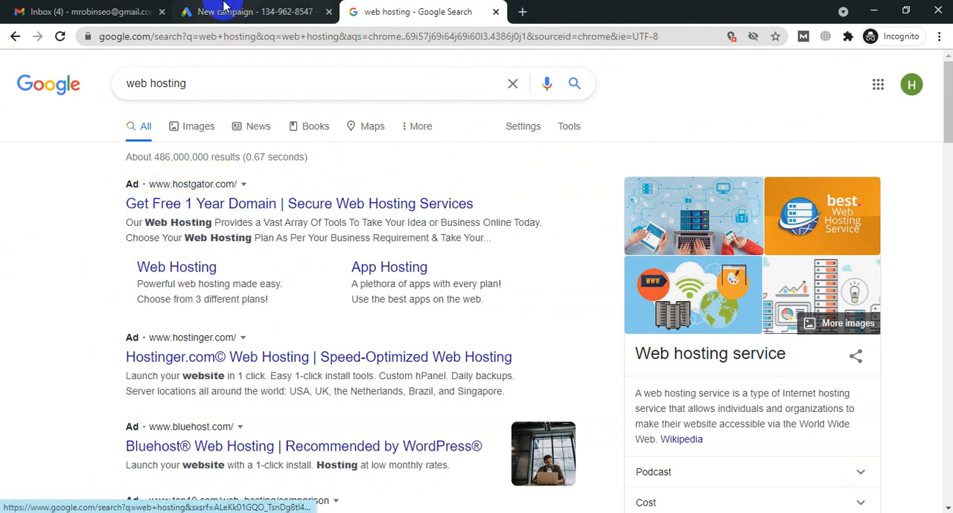
click(251, 12)
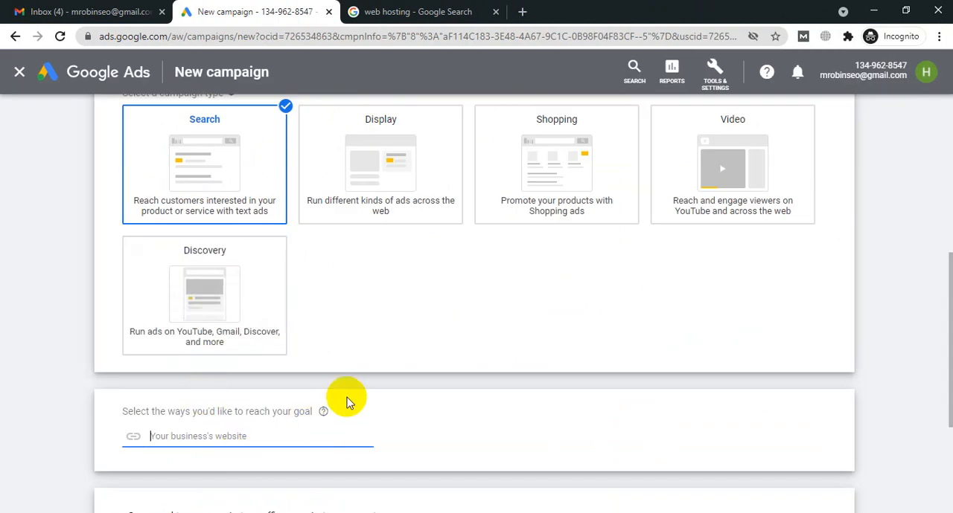
scroll(347, 397, down, 3)
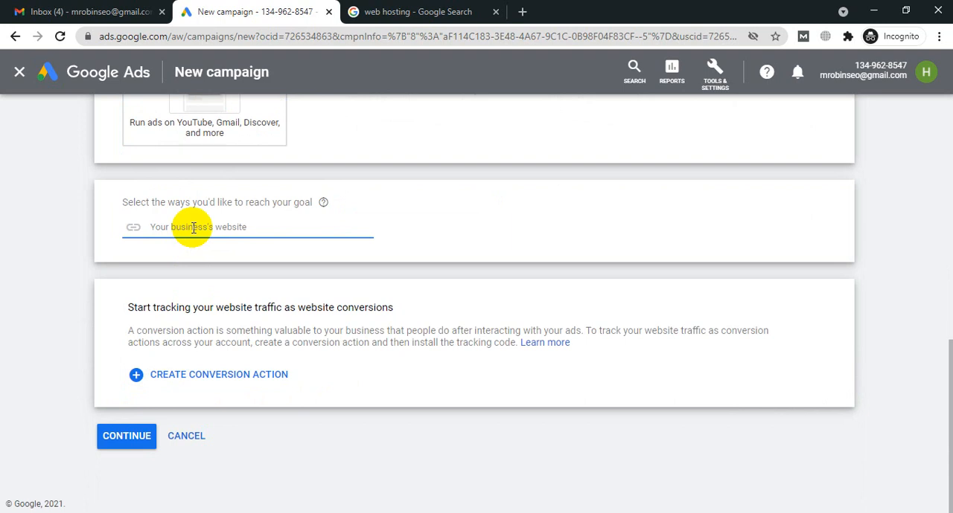
text(https://makehealhworld.com)
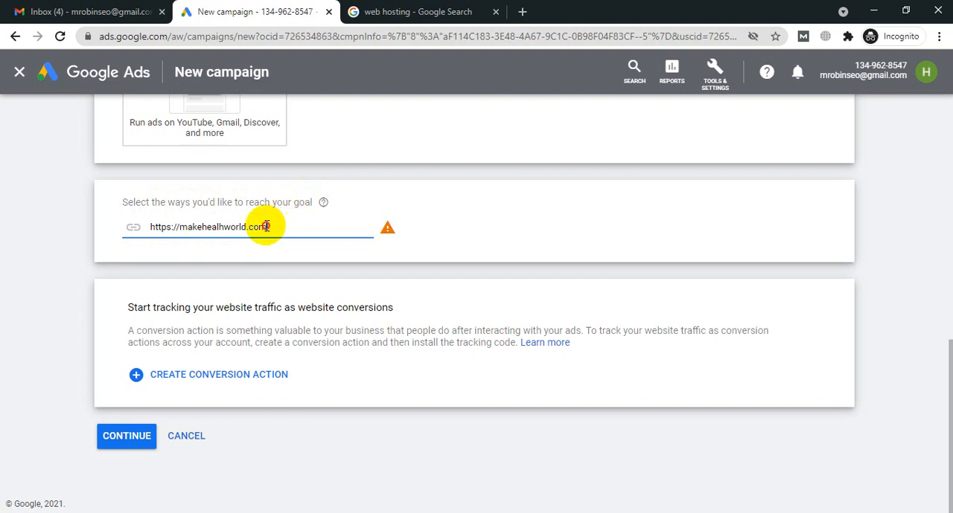
drag(266, 227, 96, 249)
key(BackSpace)
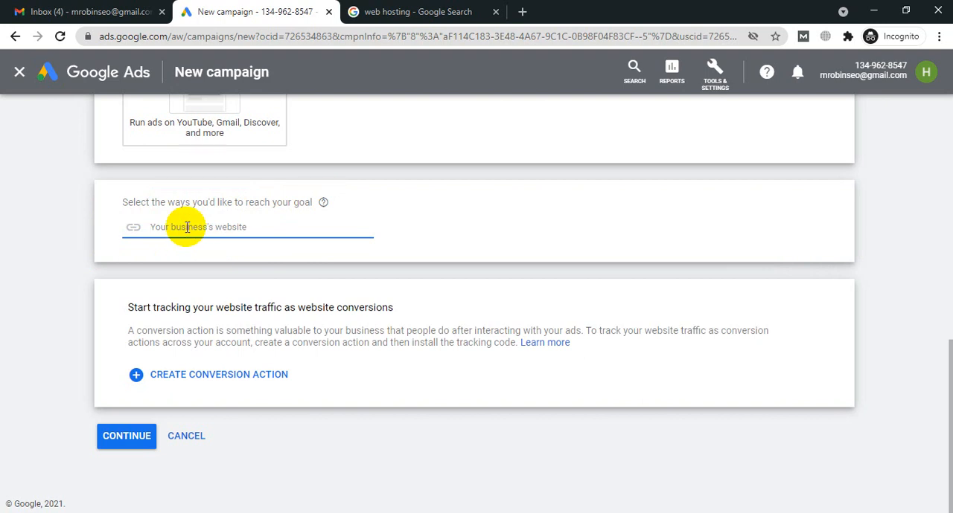
Step: Enter mrobinseo.com as the business website for reaching the campaign goal
text(mrob)
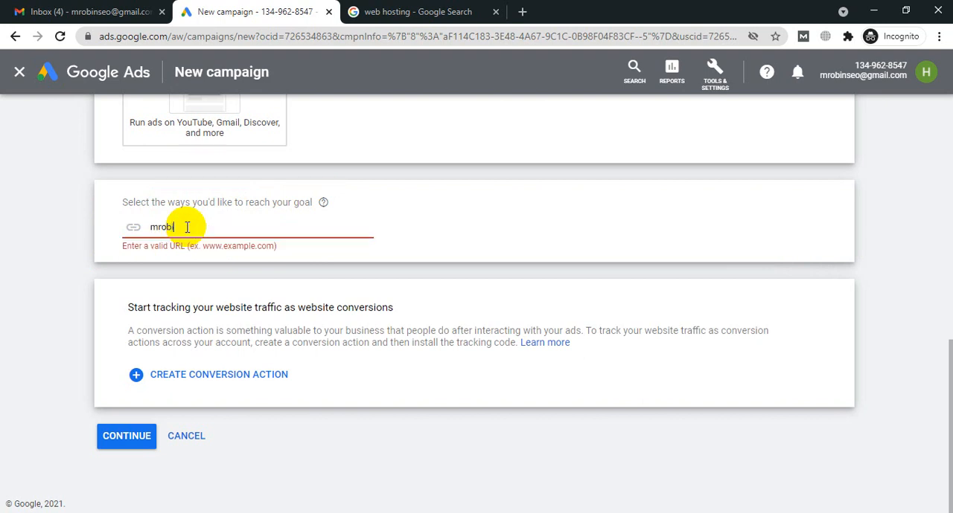
text(inseo.com)
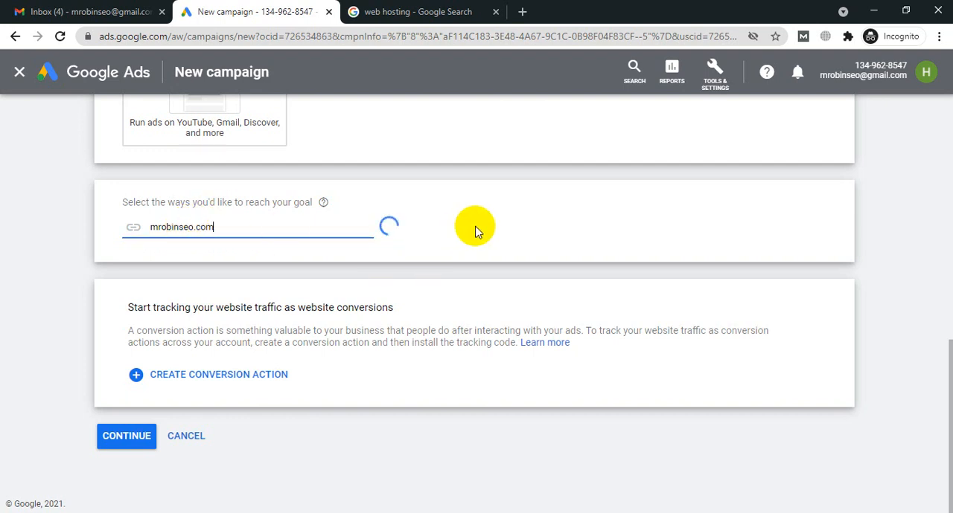
click(490, 245)
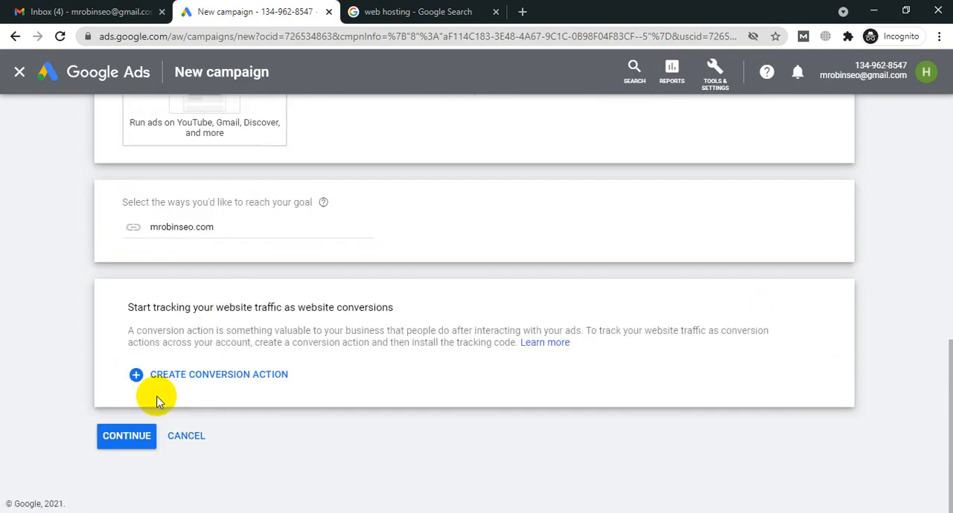
Step: Review the selected Search campaign type and Website traffic goal, and compare them with the ads in the web hosting search results
scroll(206, 231, up, 3)
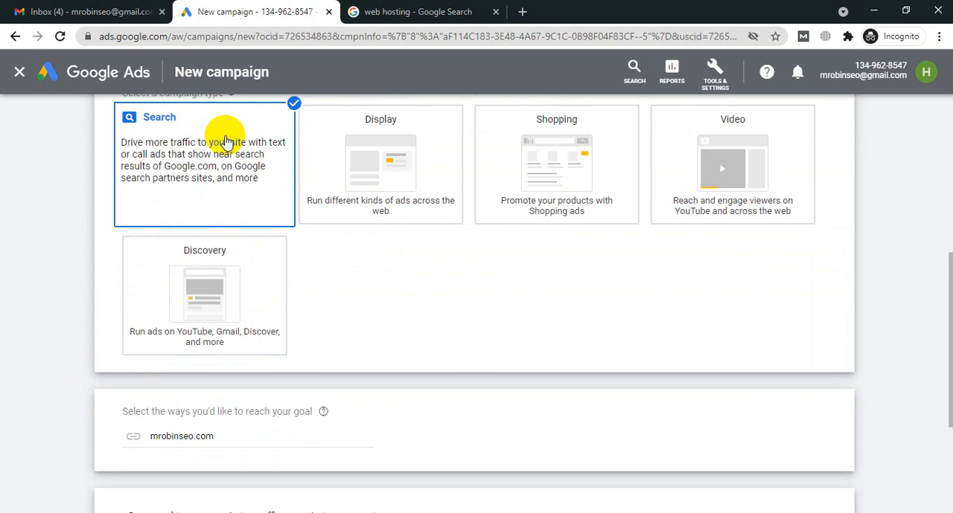
scroll(226, 141, up, 5)
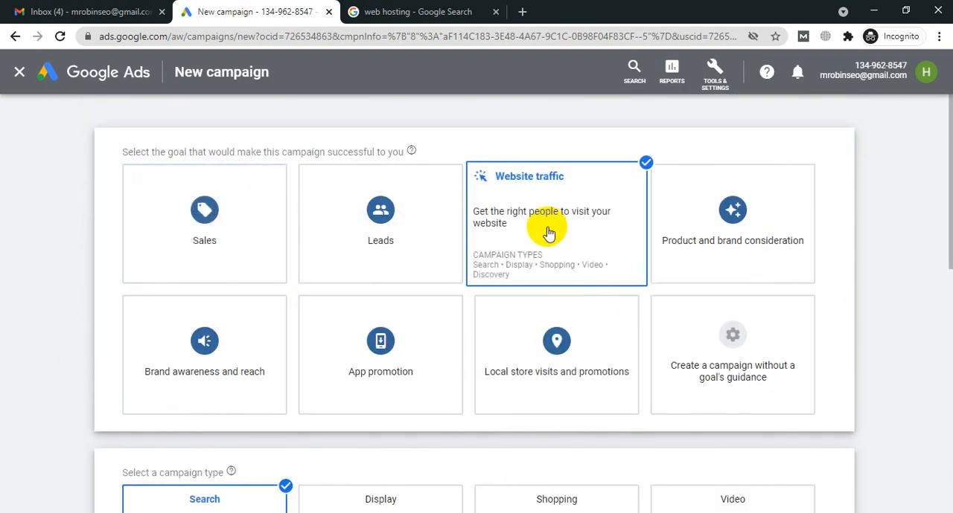
click(387, 11)
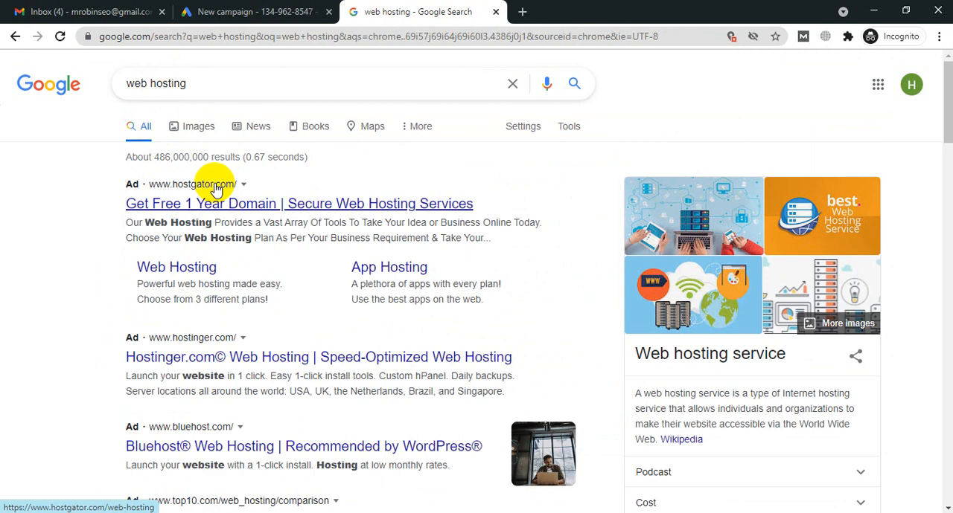
click(200, 7)
Step: Continue to the Search campaign settings, dismiss the draft campaign notice and leave the setup guide
scroll(425, 290, down, 10)
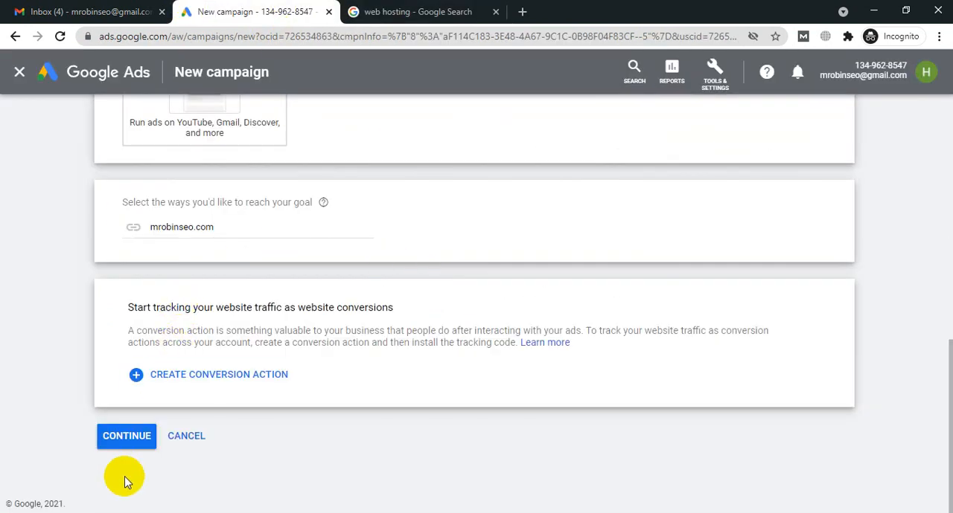
click(135, 439)
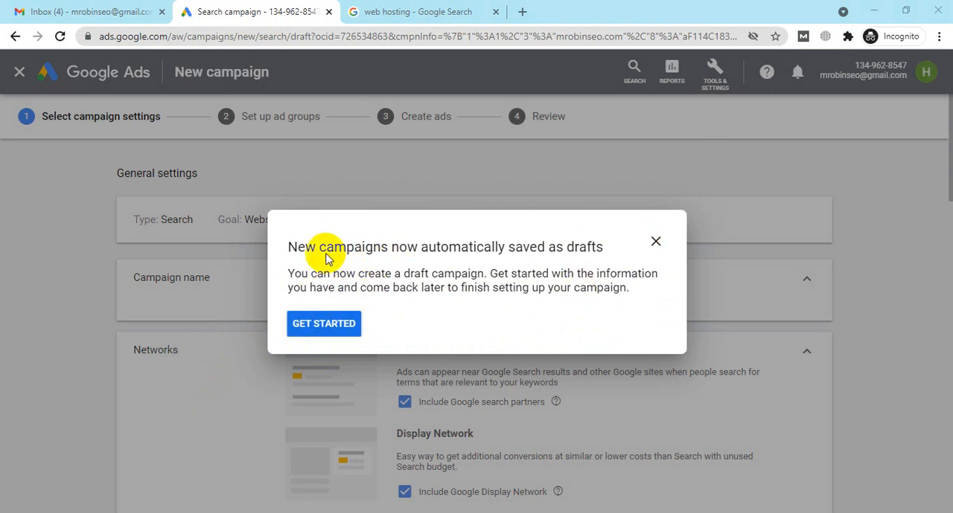
click(317, 328)
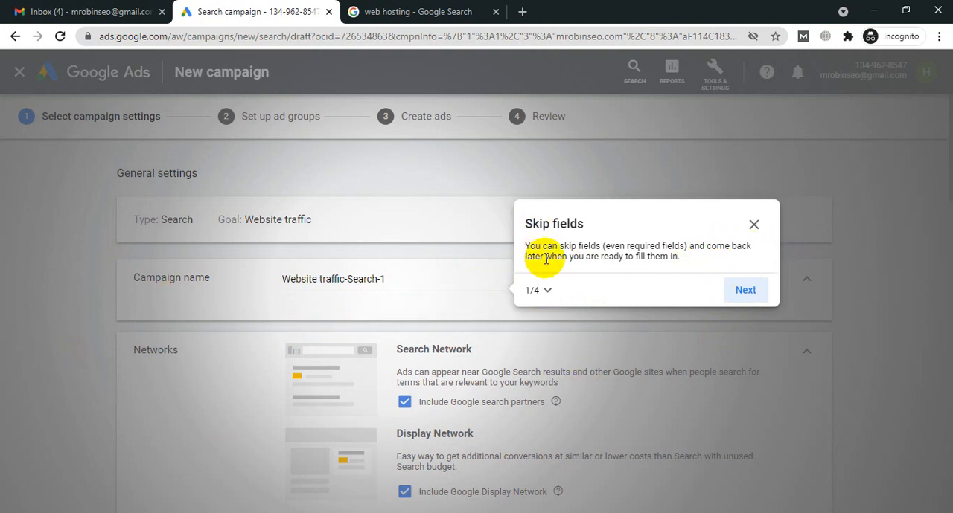
click(754, 224)
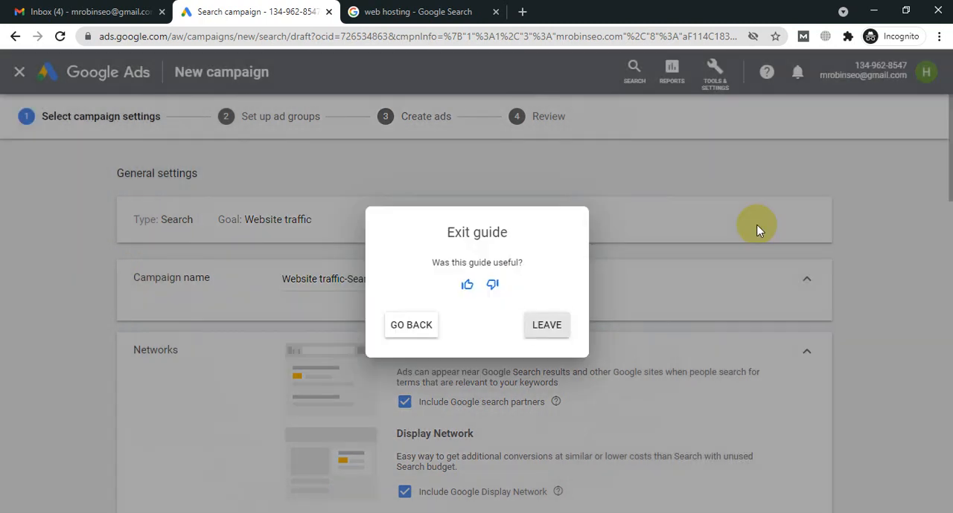
click(547, 326)
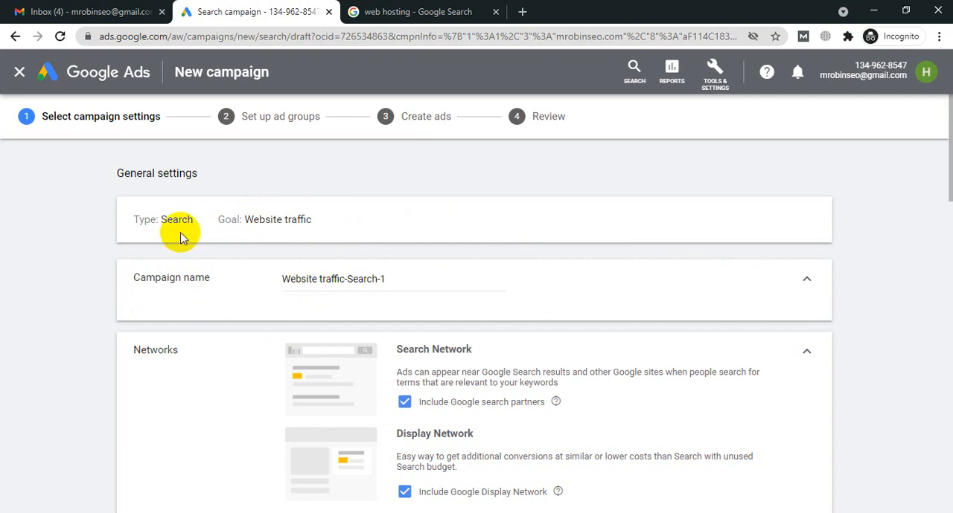
Step: Rename the campaign as M Robin SEO Website Traffic
click(411, 282)
key(BackSpace)
key(BackSpace)
key(BackSpace)
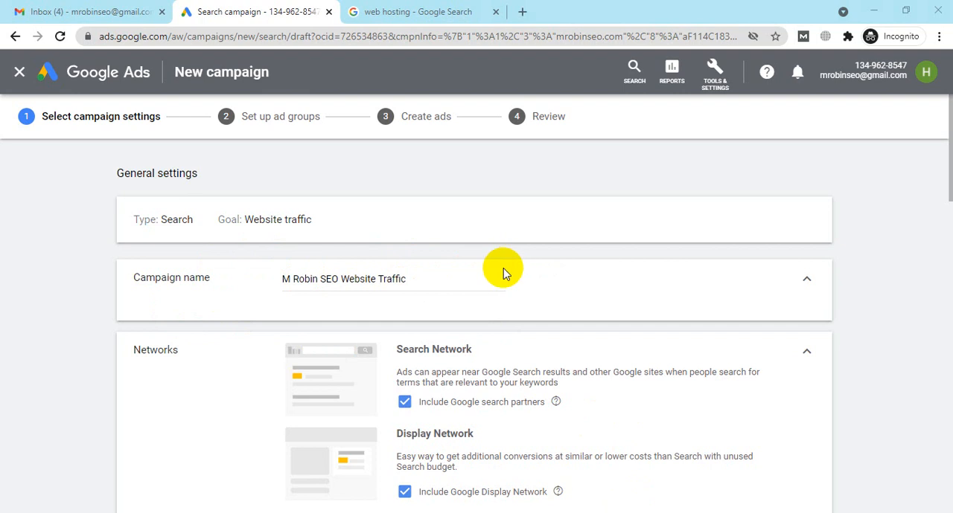
Step: Review the campaign's network settings and exclude the Google Display Network
scroll(503, 268, down, 3)
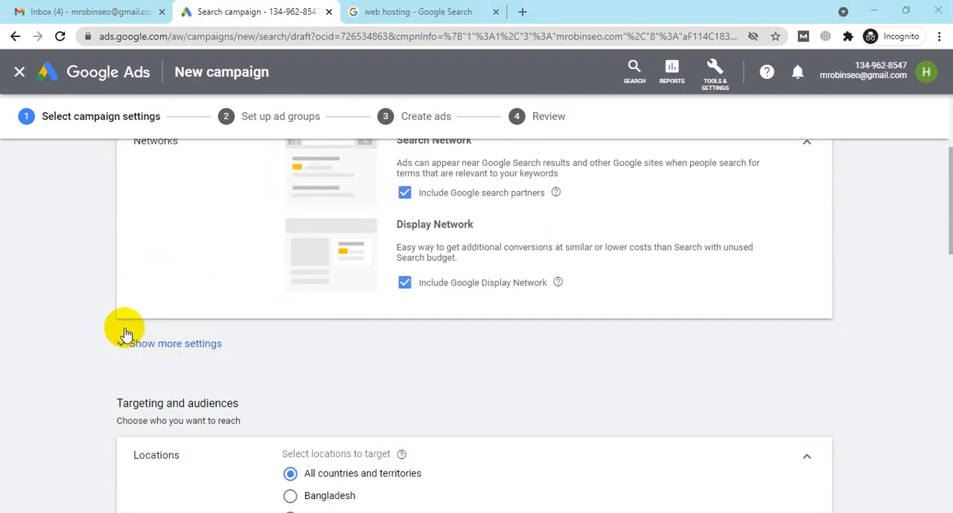
scroll(255, 232, up, 1)
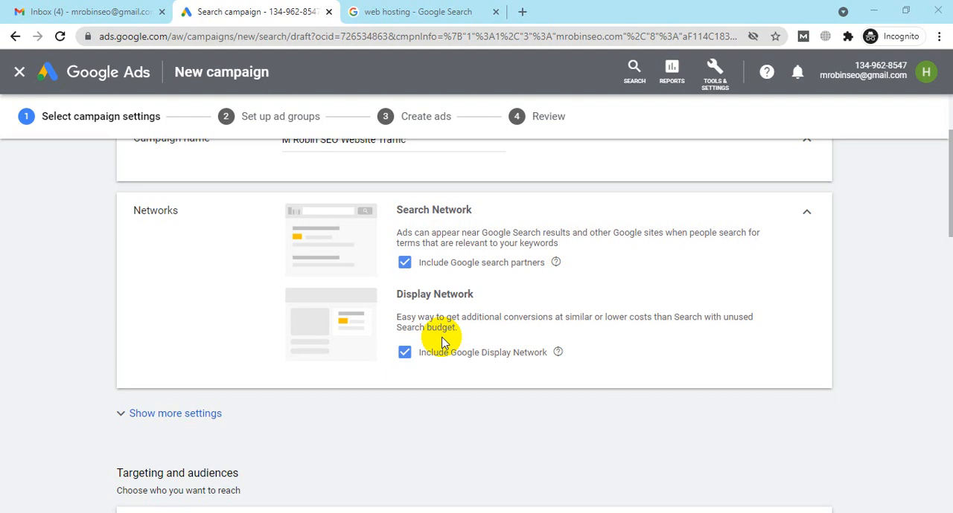
scroll(442, 343, up, 2)
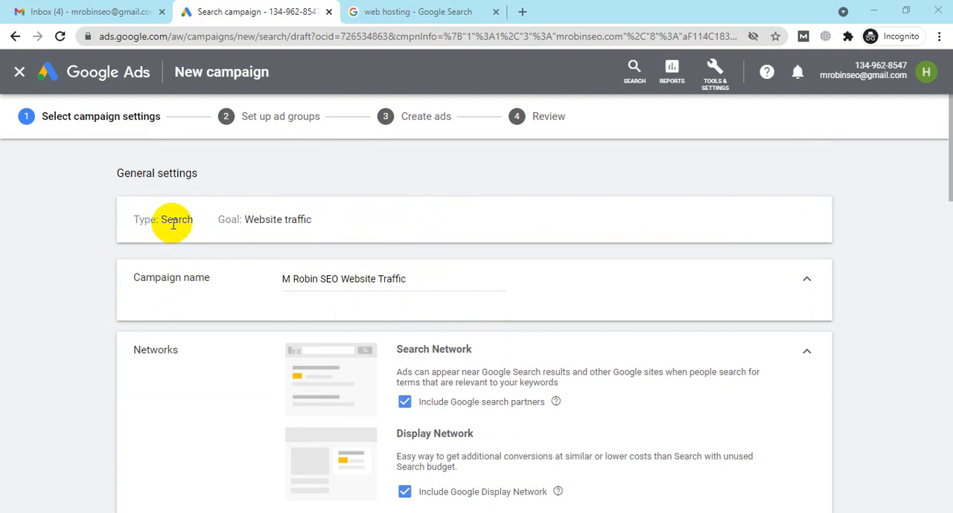
scroll(173, 224, down, 2)
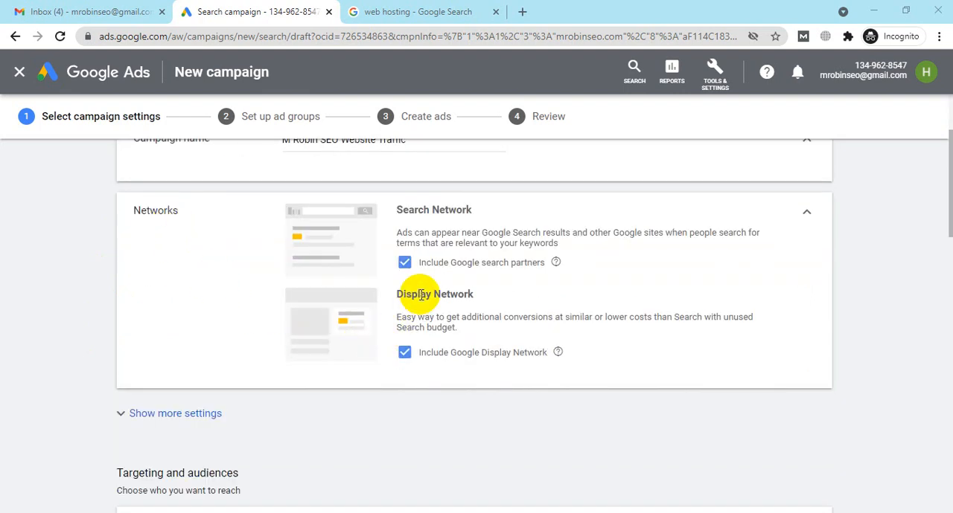
click(405, 354)
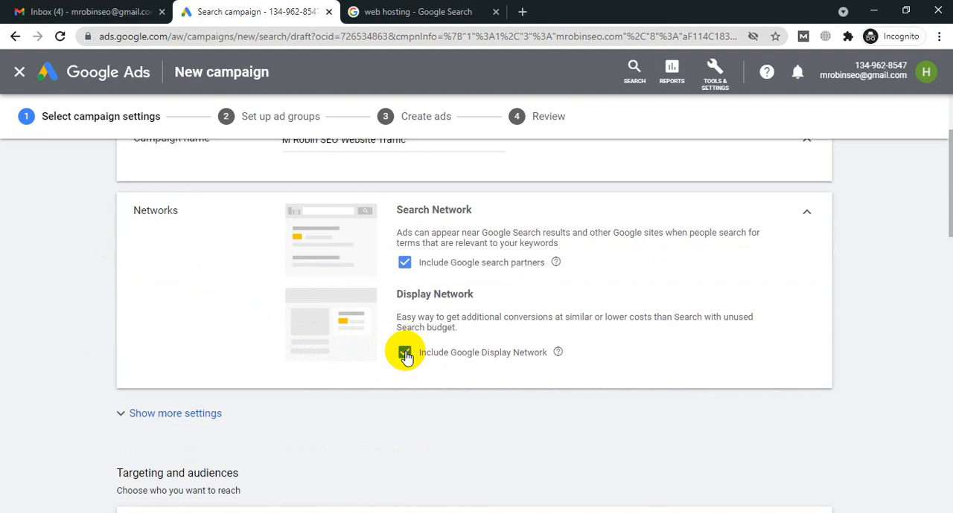
click(405, 354)
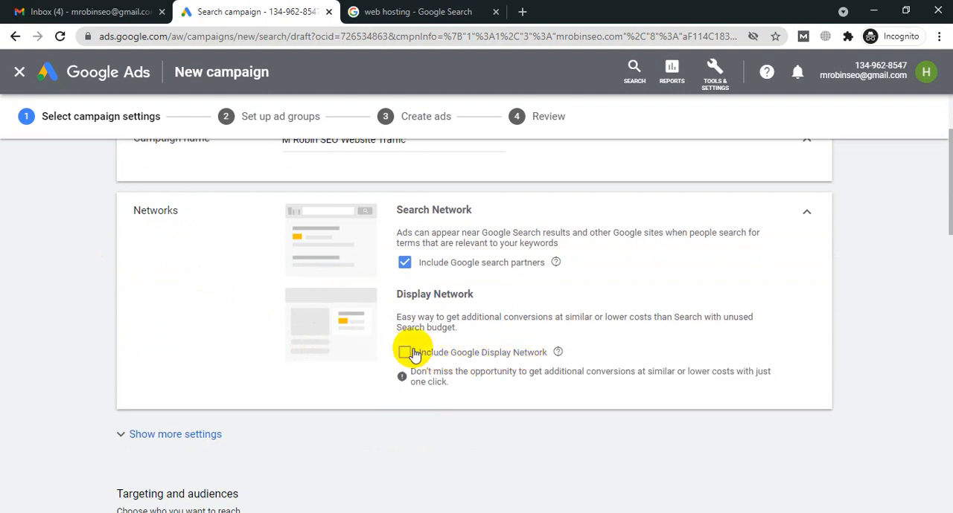
Step: Check the web hosting search ads against the Search Network setting, and view the campaign's location targeting options
click(364, 11)
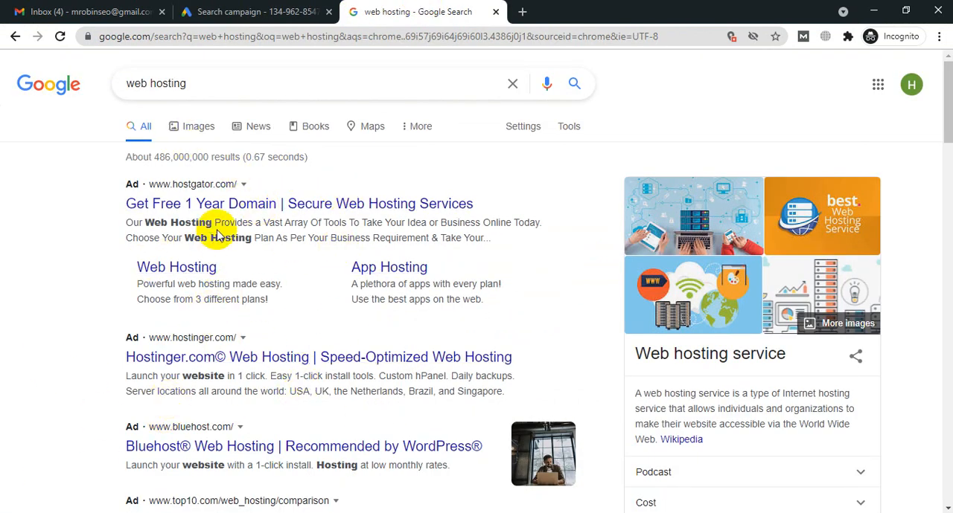
click(233, 6)
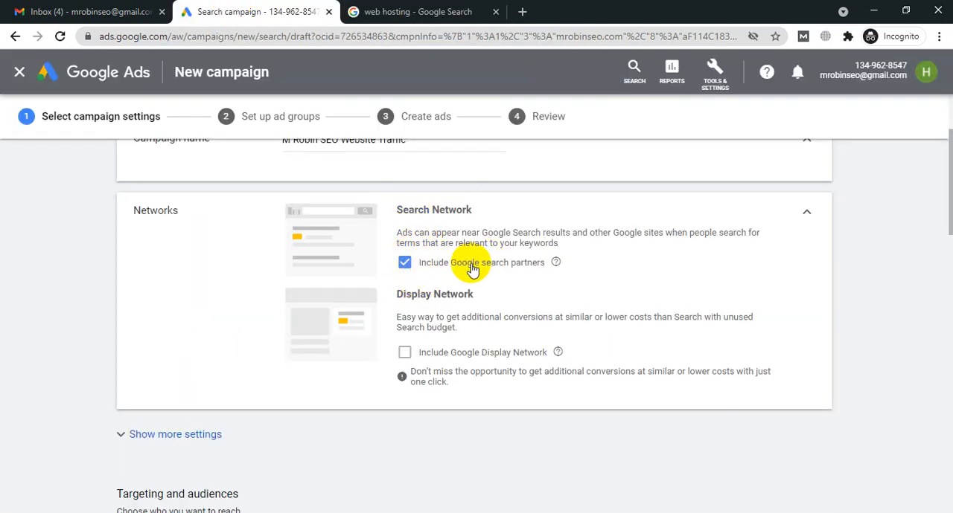
scroll(473, 264, down, 1)
scroll(306, 288, down, 2)
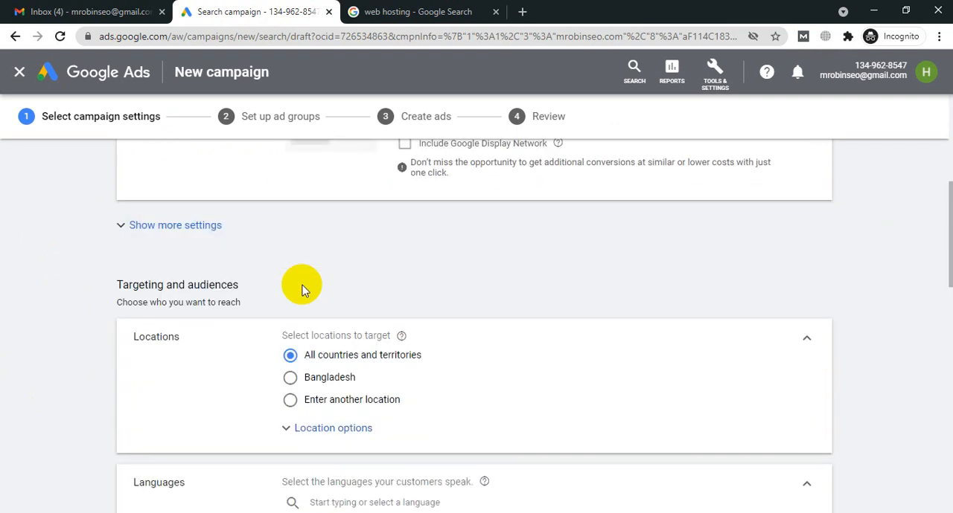
Step: Show the additional campaign settings and set the start date to Jun 20, 2021
click(173, 230)
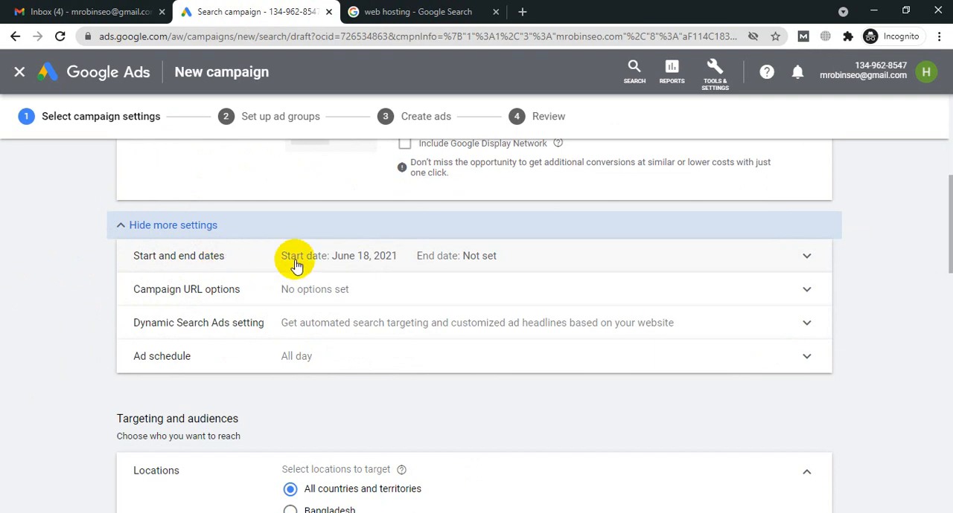
click(530, 257)
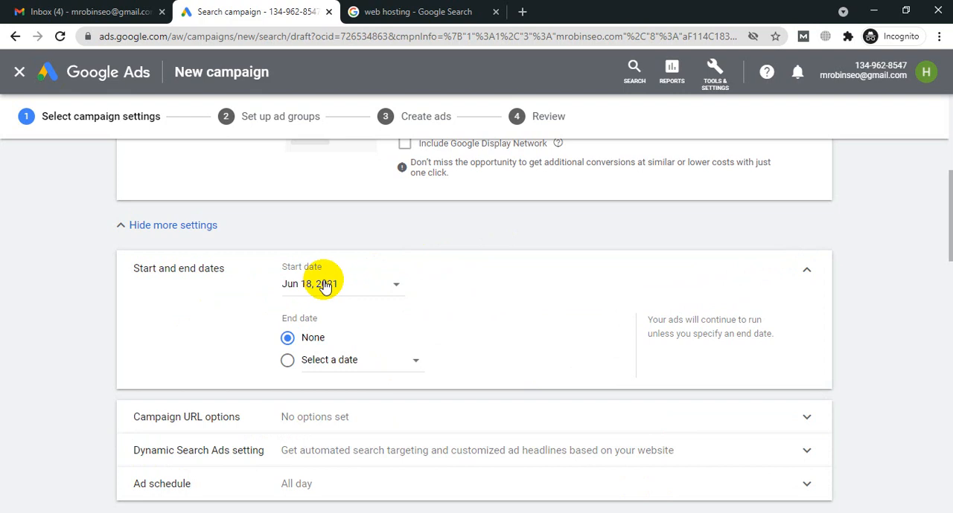
click(325, 287)
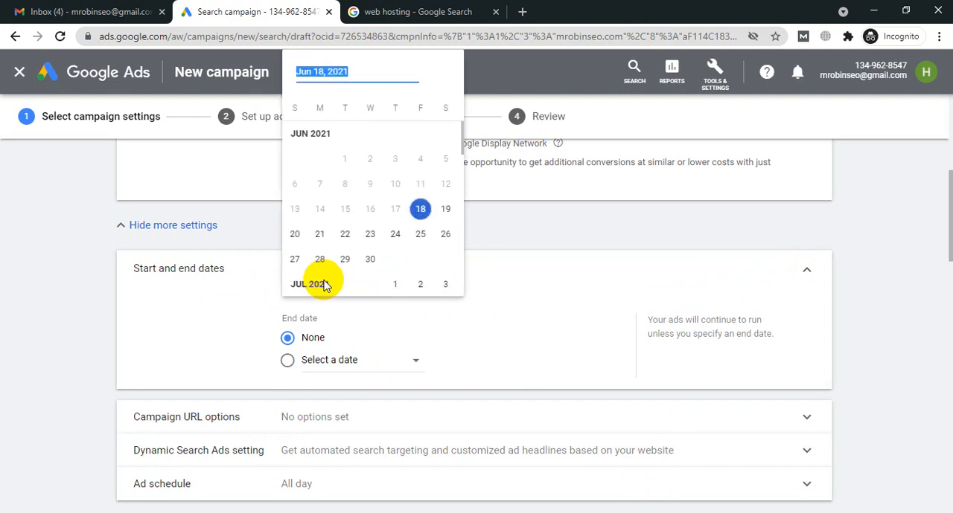
click(295, 235)
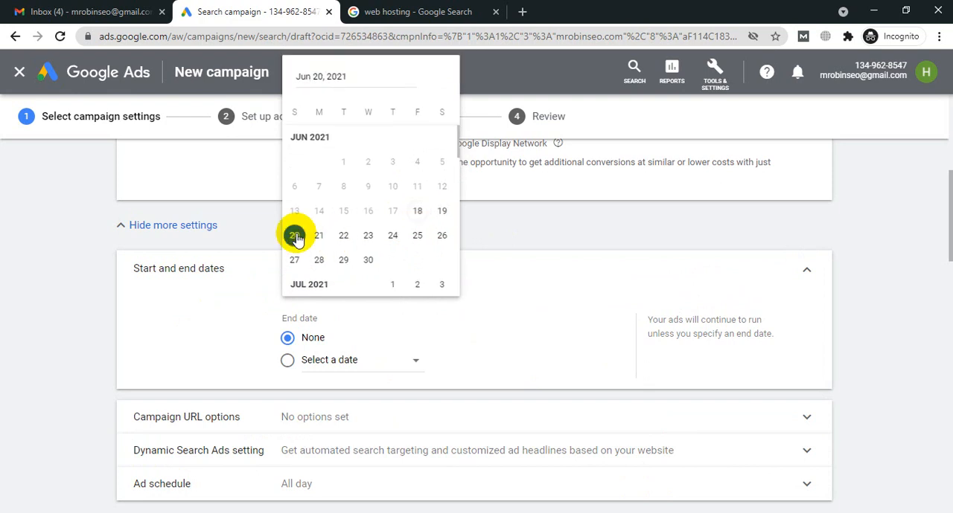
Step: Give the campaign an end date of Jun 30, 2021
click(288, 362)
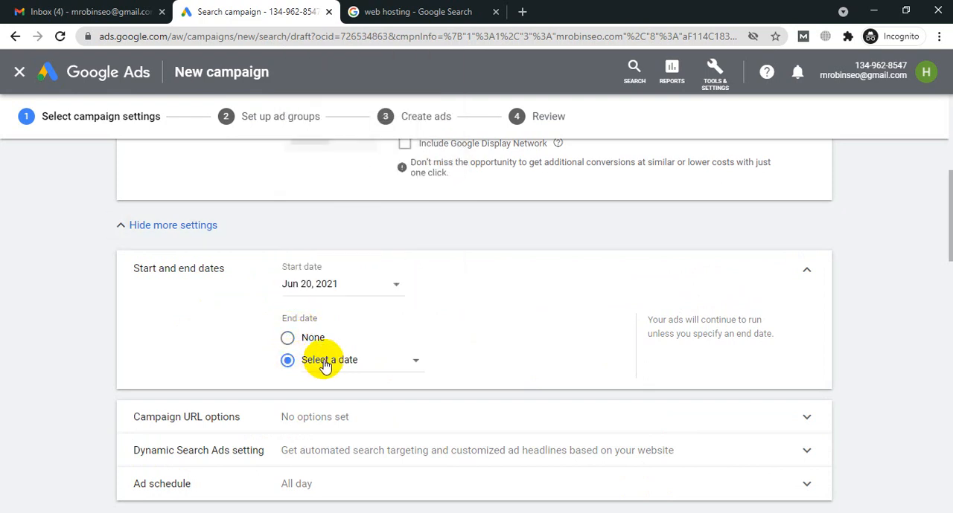
click(325, 364)
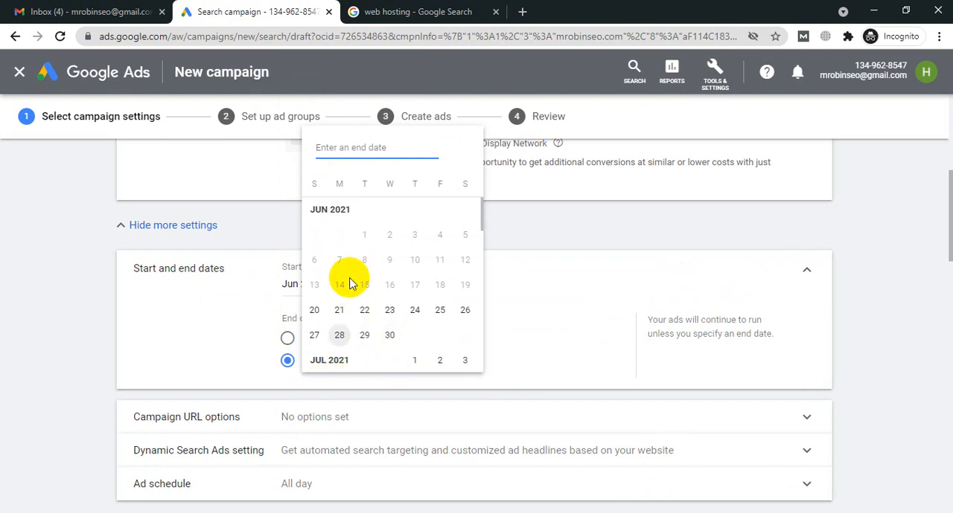
scroll(349, 275, down, 3)
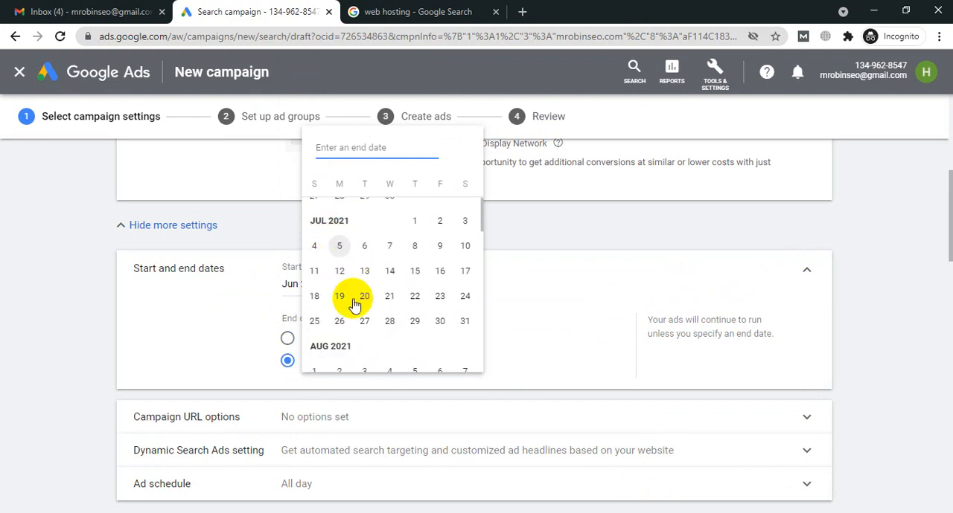
scroll(389, 298, up, 2)
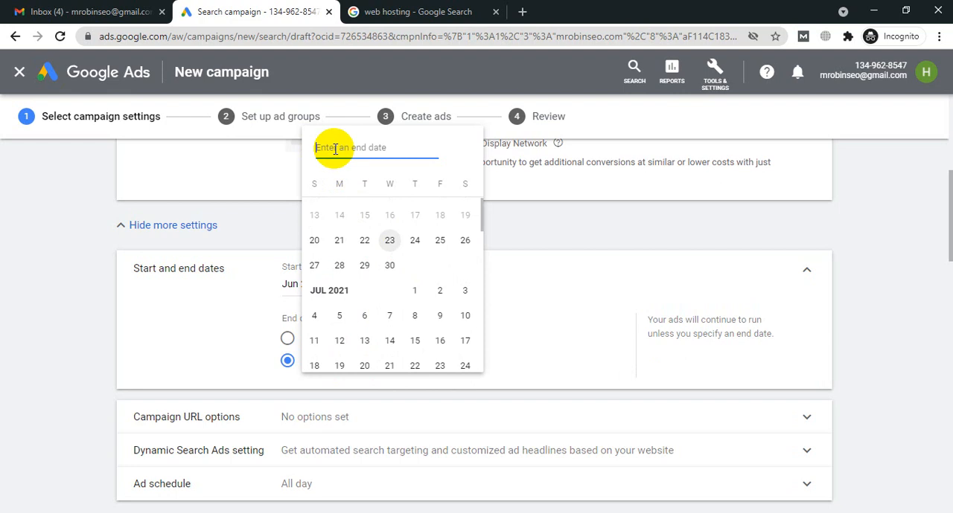
click(386, 269)
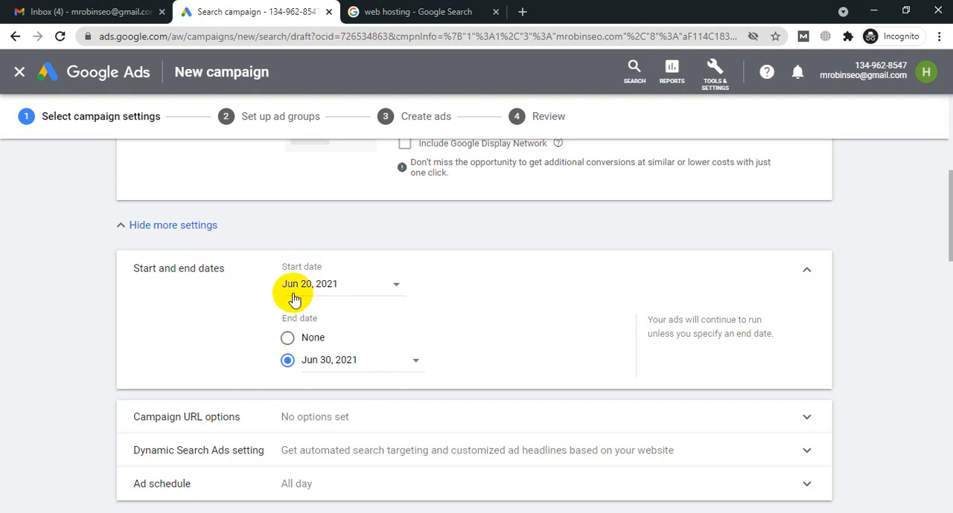
Step: Review the ad schedule's day and time options, leave them as they are and collapse the section
scroll(415, 298, down, 1)
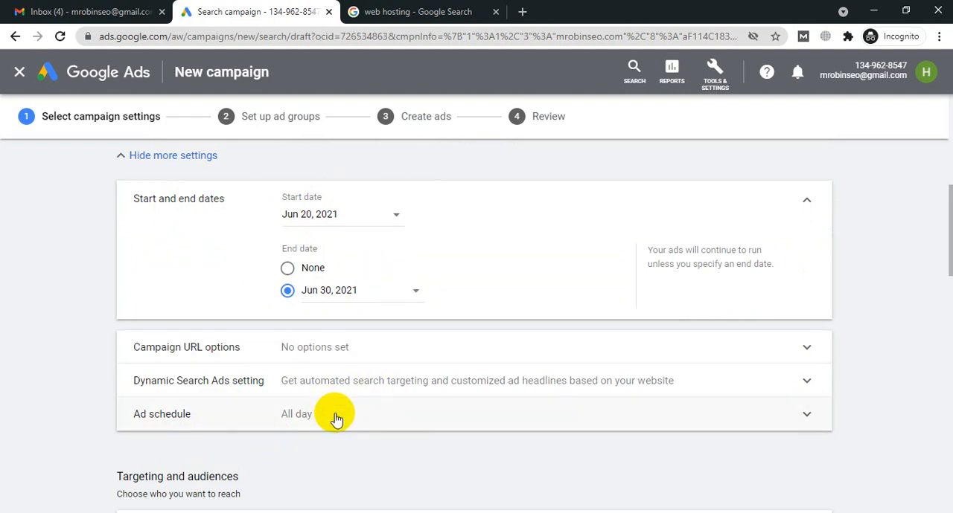
scroll(336, 418, down, 1)
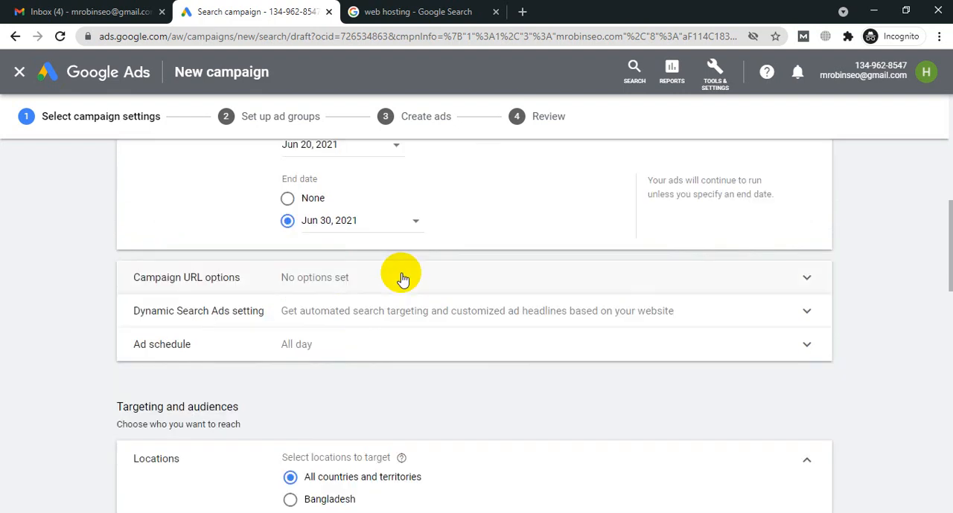
click(333, 351)
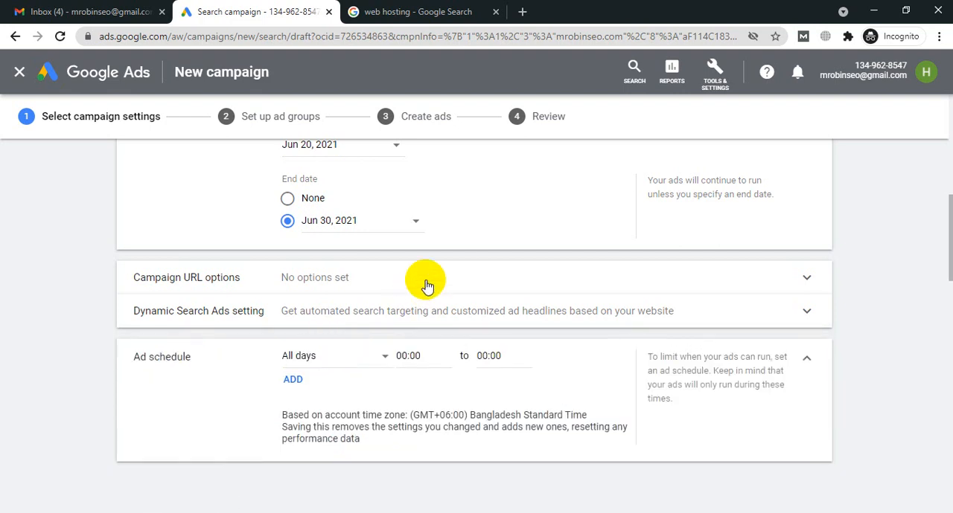
click(344, 365)
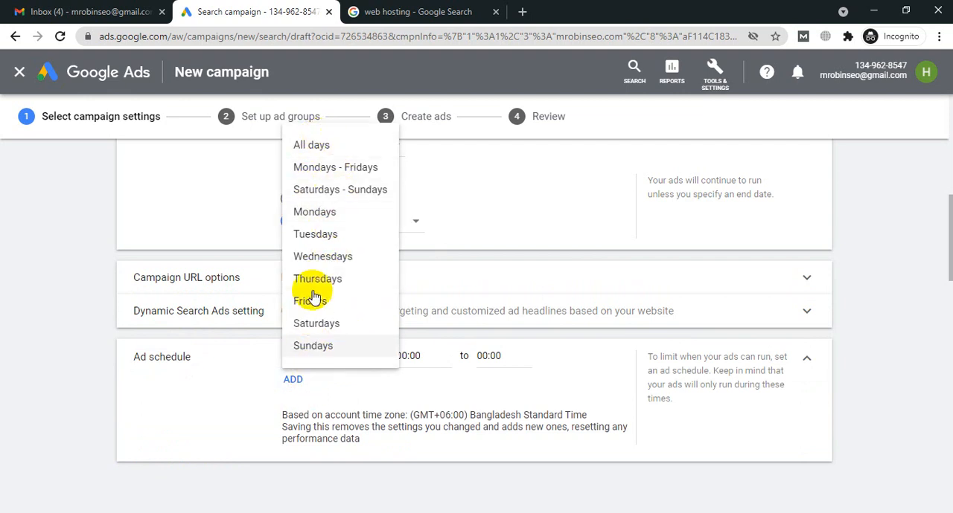
click(415, 356)
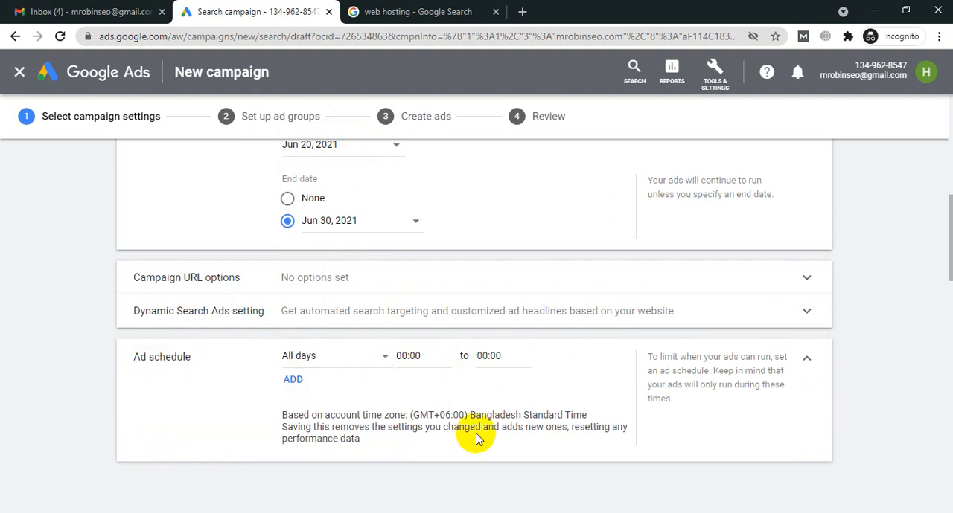
click(805, 360)
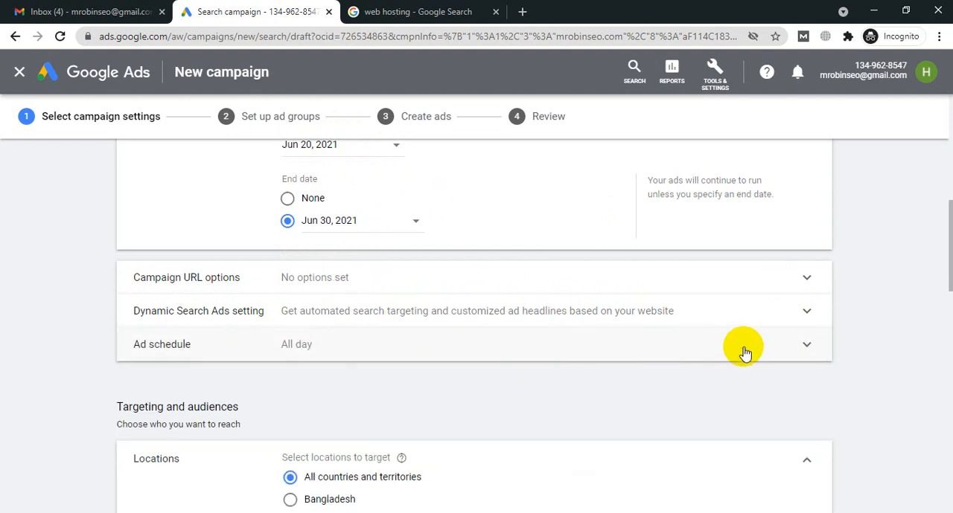
Step: Review the Dynamic Search Ads domain, language and targeting source options, then collapse the section and recheck the campaign dates
click(792, 322)
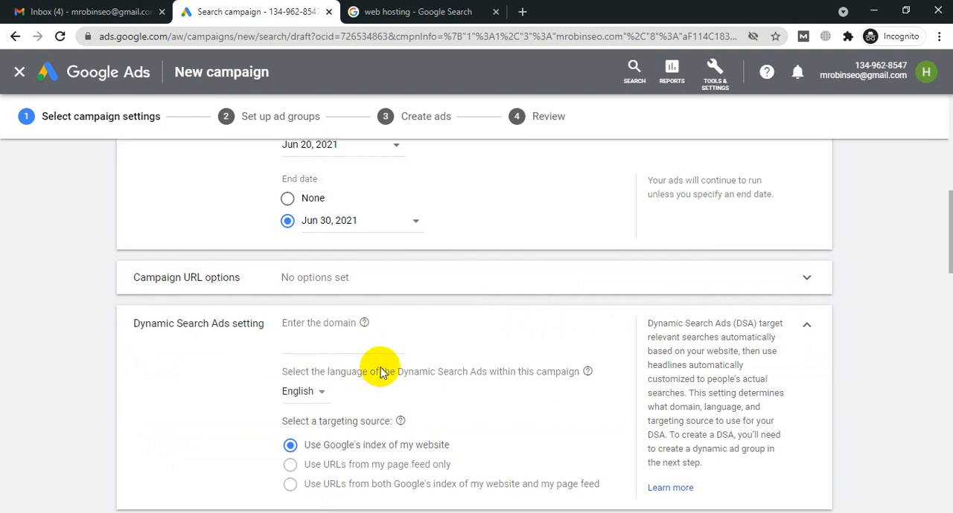
scroll(429, 329, down, 2)
mouse_move(429, 328)
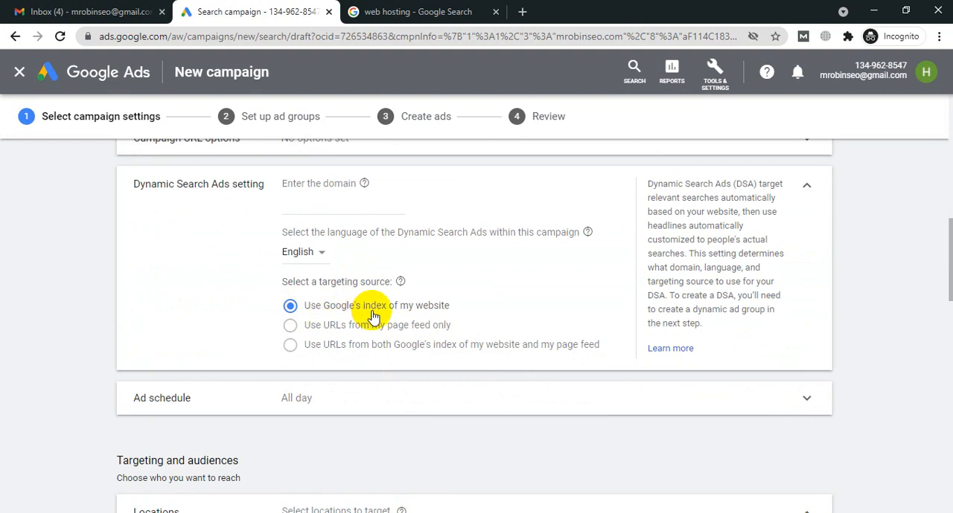
mouse_move(357, 336)
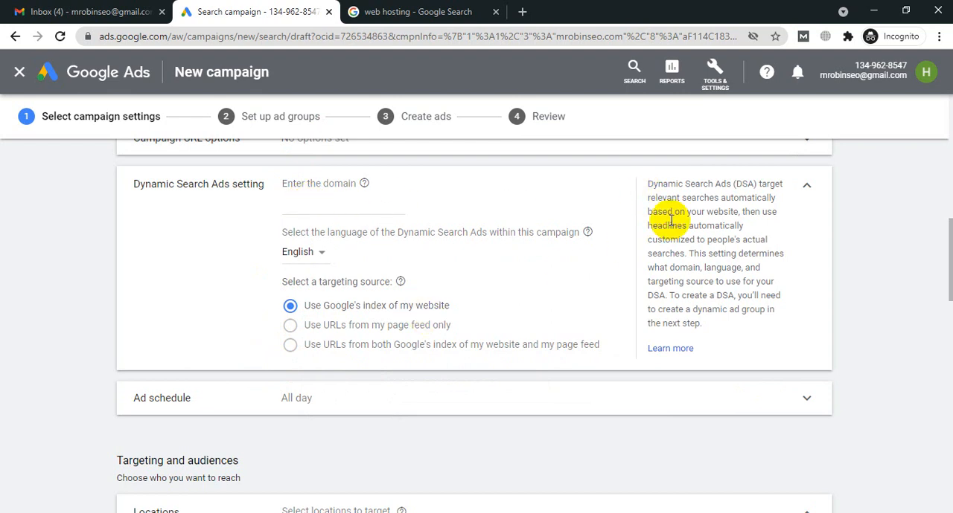
click(807, 191)
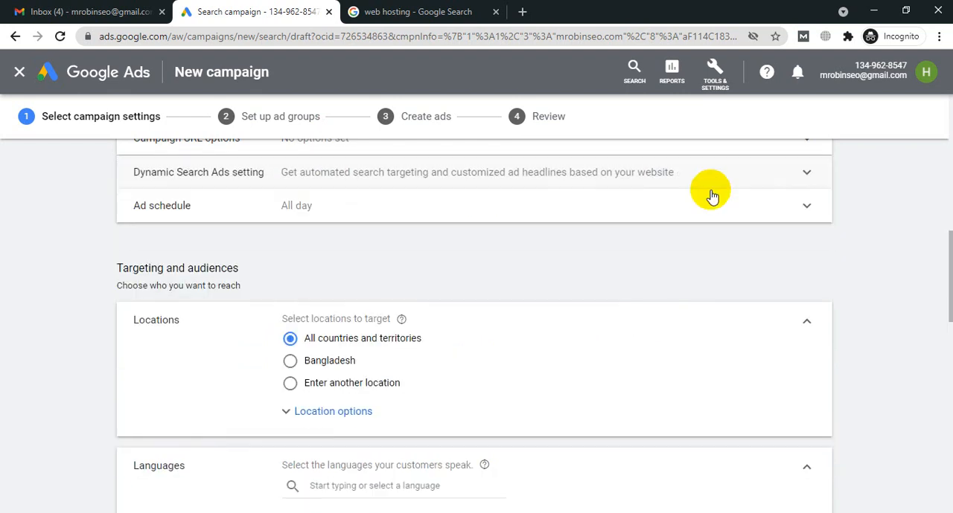
scroll(716, 261, up, 2)
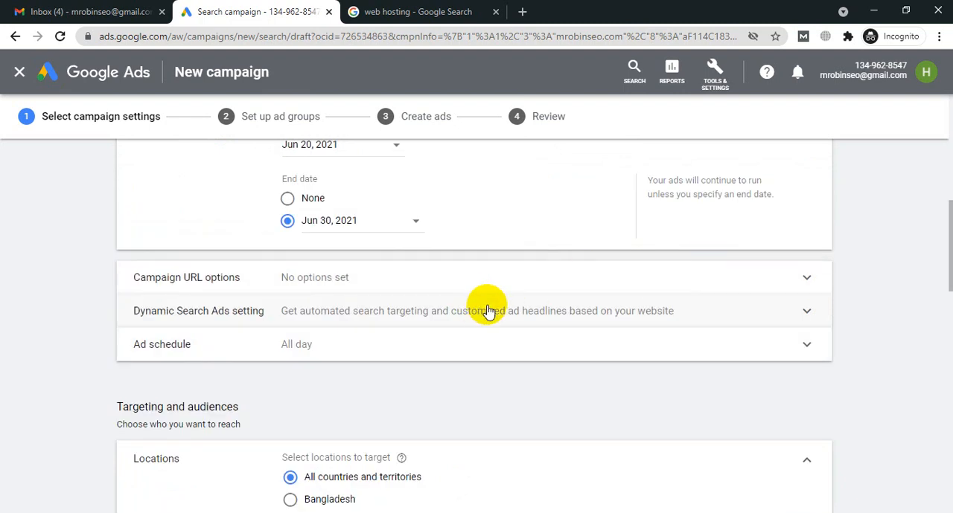
scroll(357, 238, up, 1)
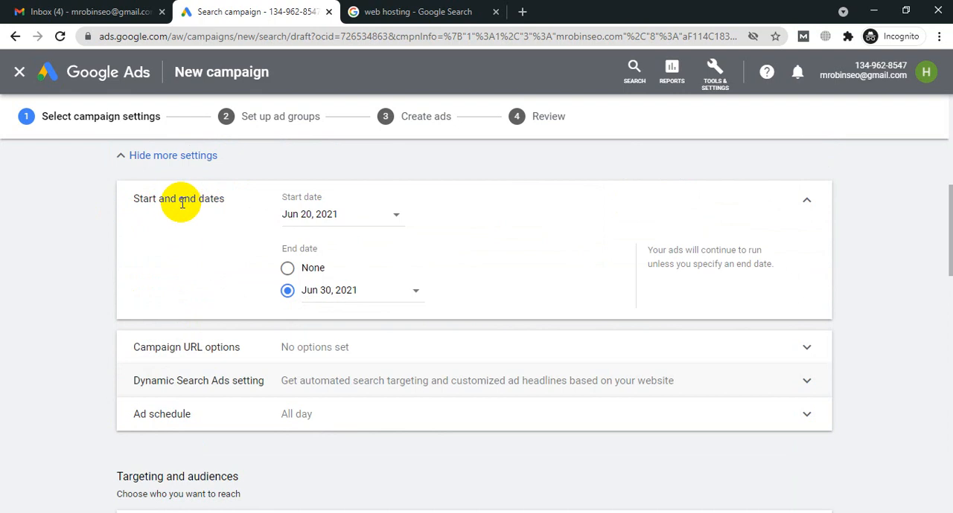
Step: Switch location targeting to entering another location, and review the target and exclude location options
scroll(346, 238, down, 2)
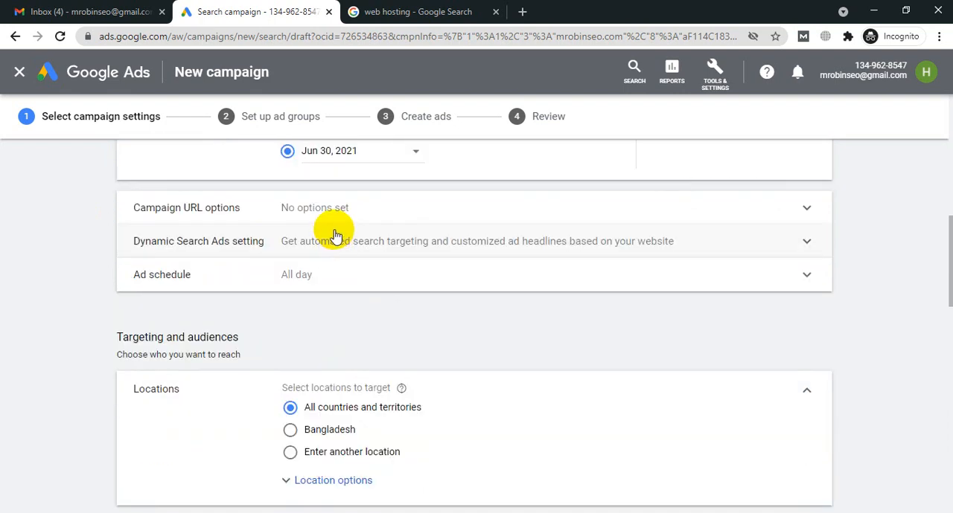
scroll(335, 232, down, 2)
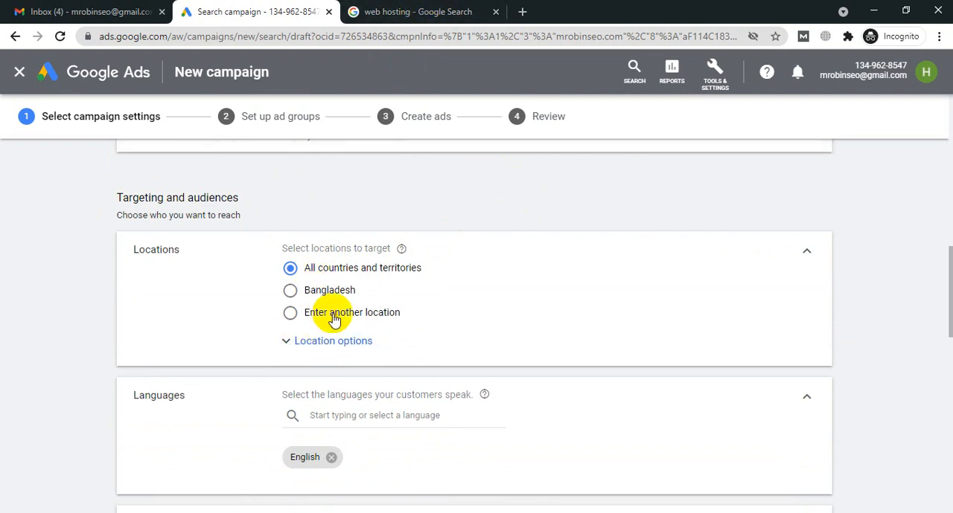
click(290, 313)
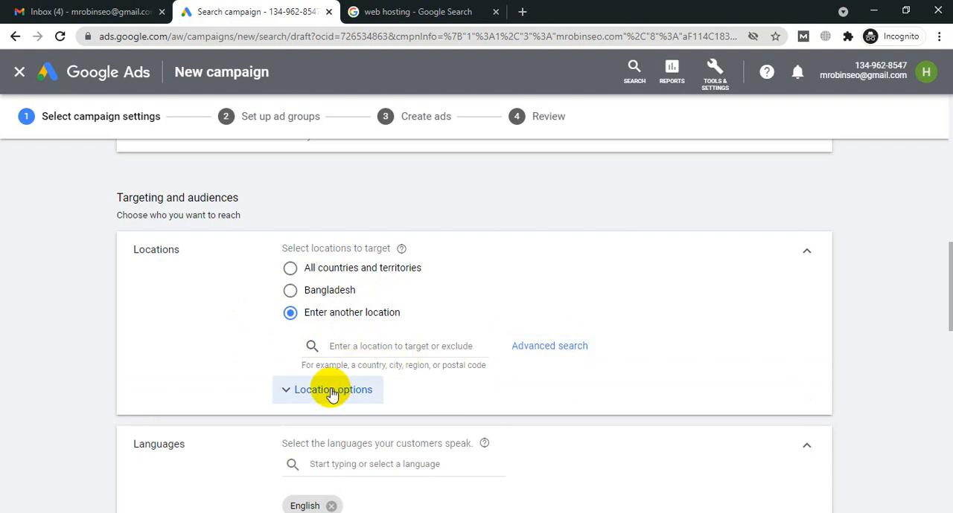
click(290, 392)
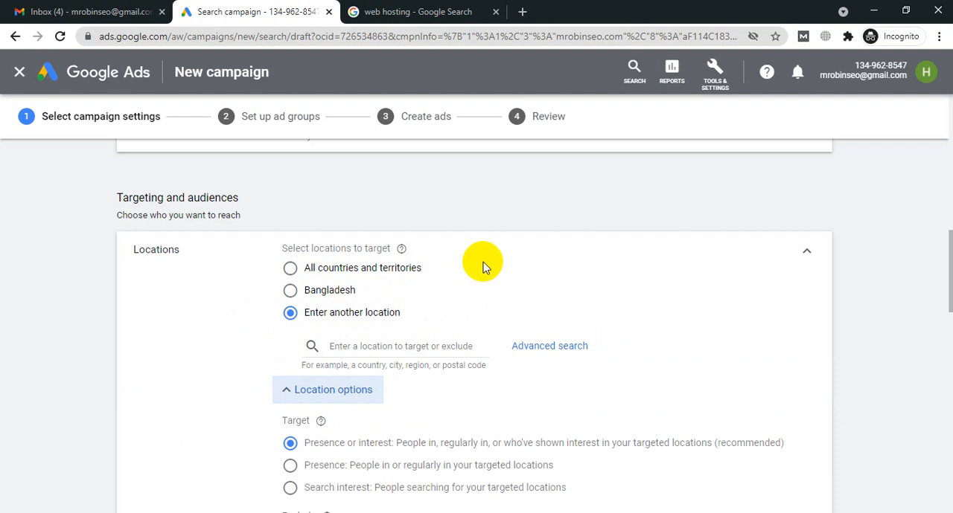
scroll(467, 268, down, 2)
scroll(401, 372, up, 1)
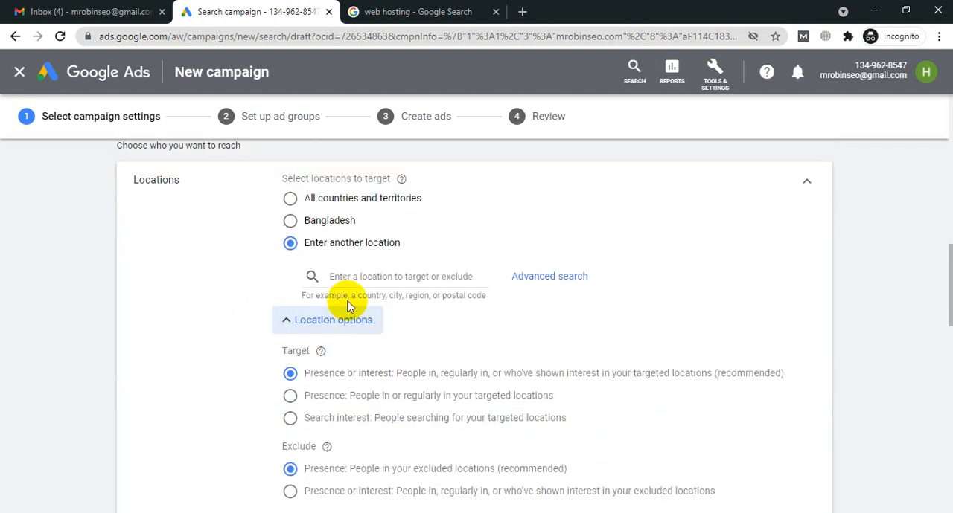
click(344, 275)
click(311, 327)
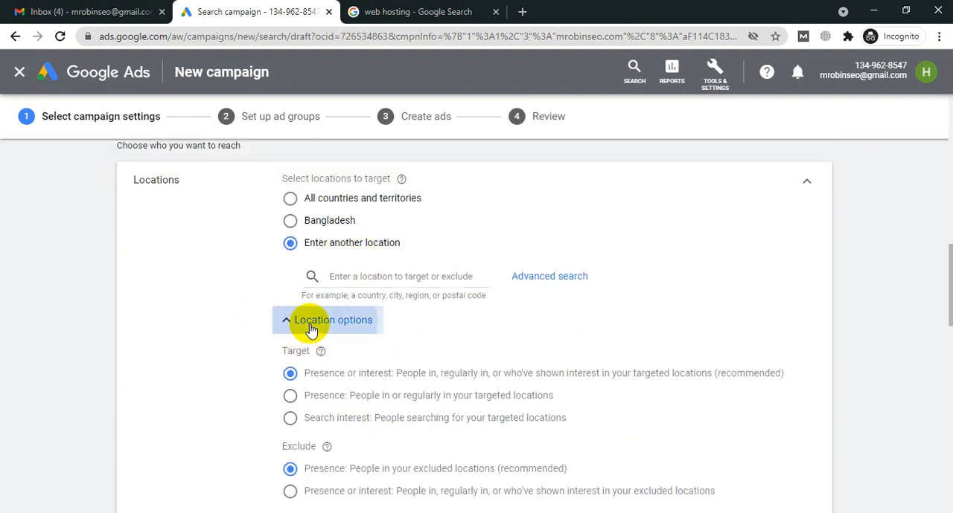
Step: Search for California and add the state of California, United States as a targeted location
click(363, 276)
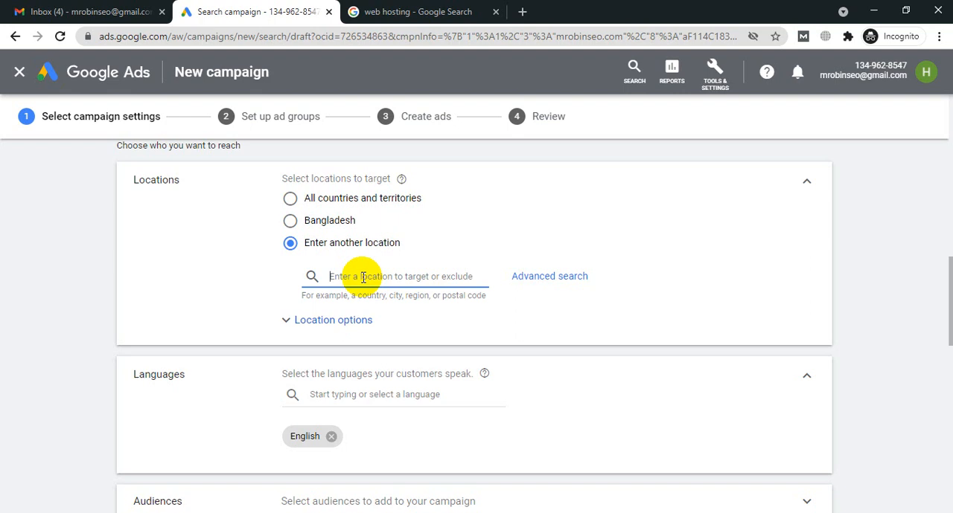
text(Ca)
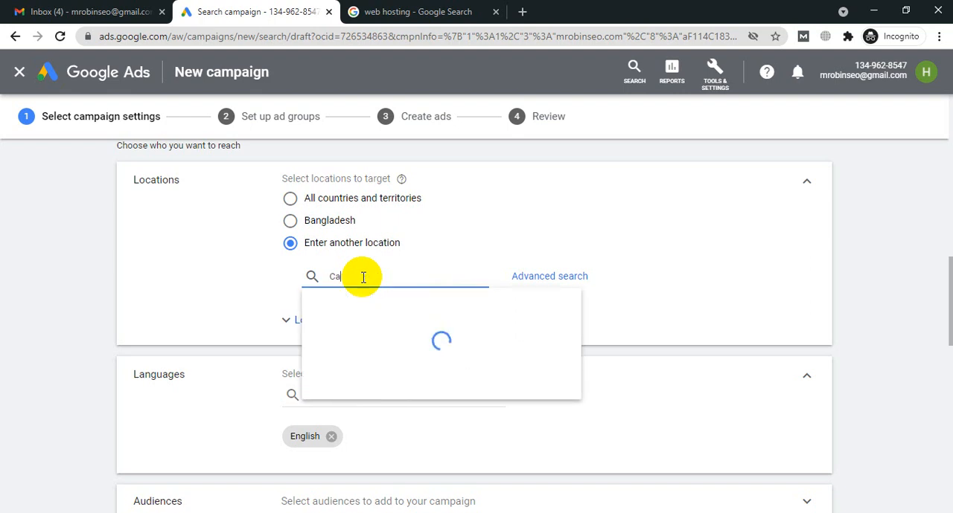
text(lifornia)
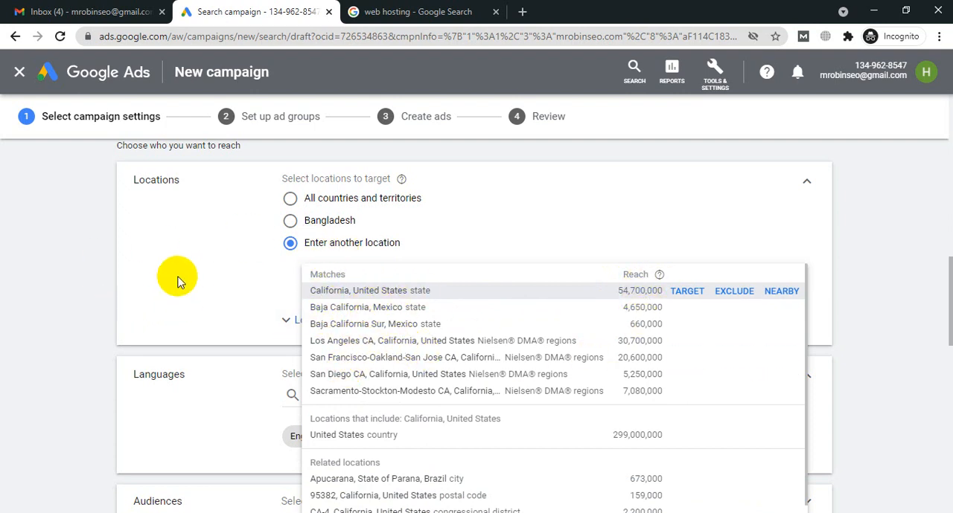
drag(616, 291, 661, 306)
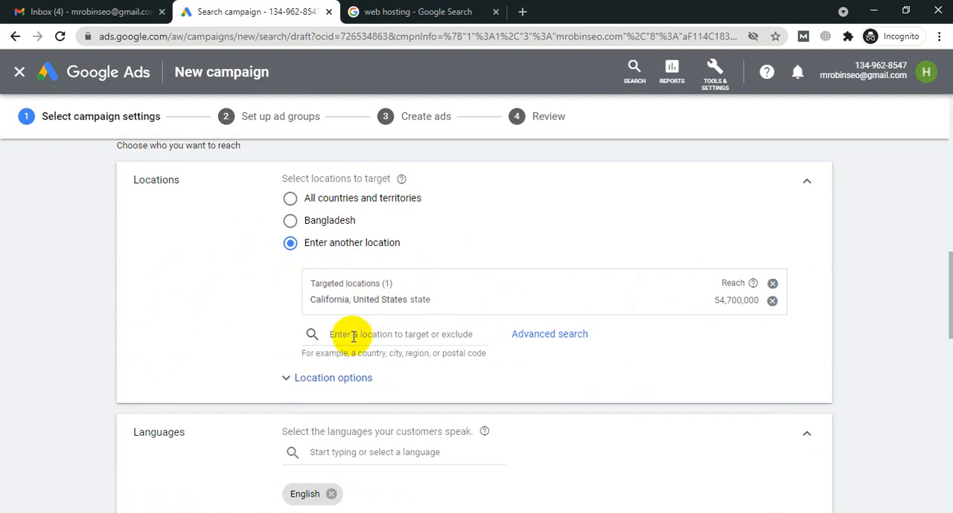
Step: Use the advanced location search to add a 20 mi radius target around Mirpur DOHS, Dhaka, and show it on the map
click(545, 337)
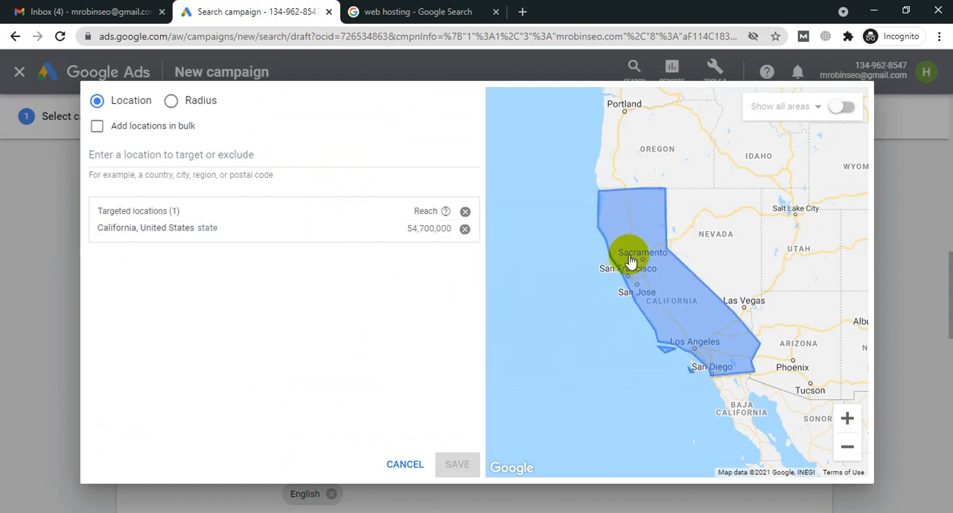
click(172, 103)
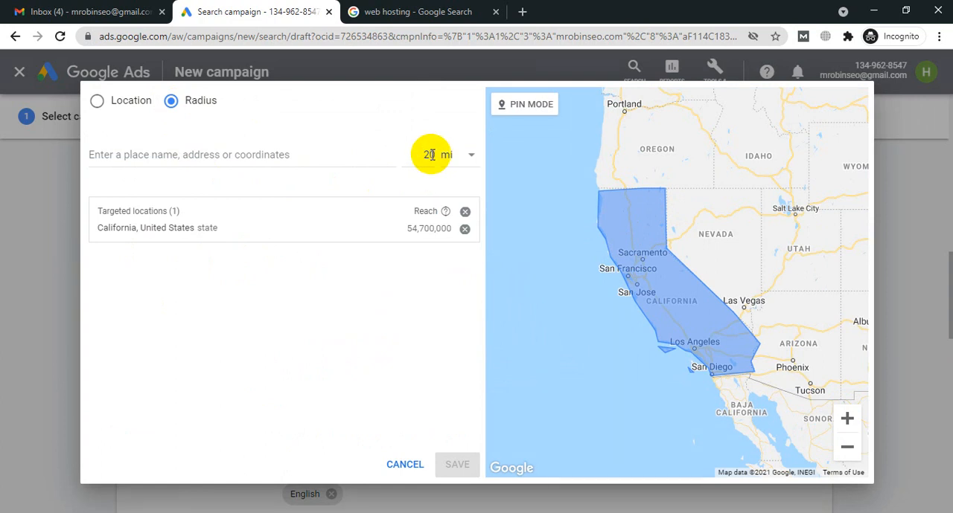
click(472, 160)
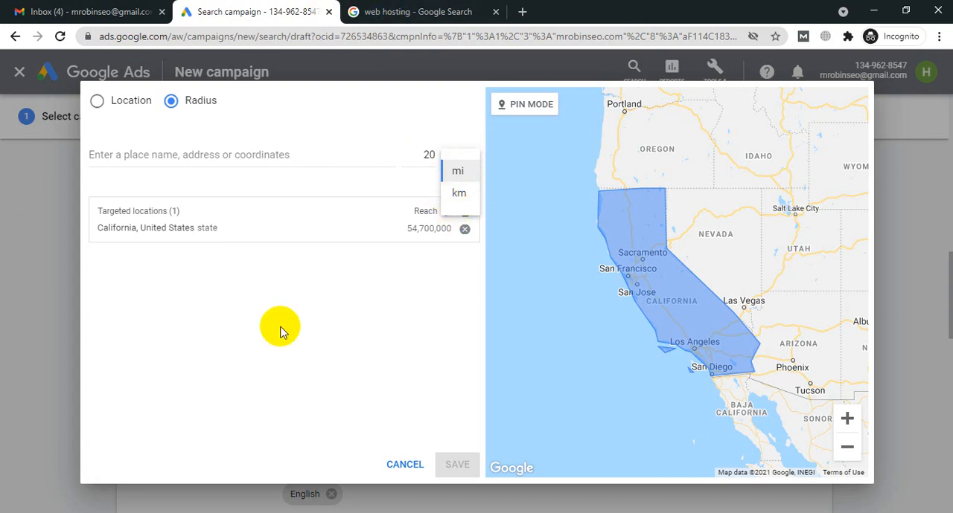
click(278, 331)
click(164, 154)
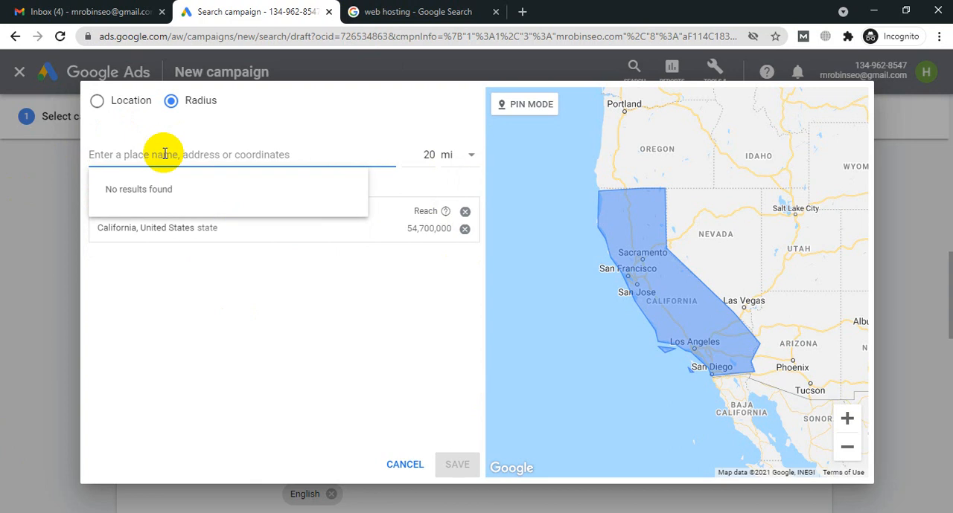
text(M)
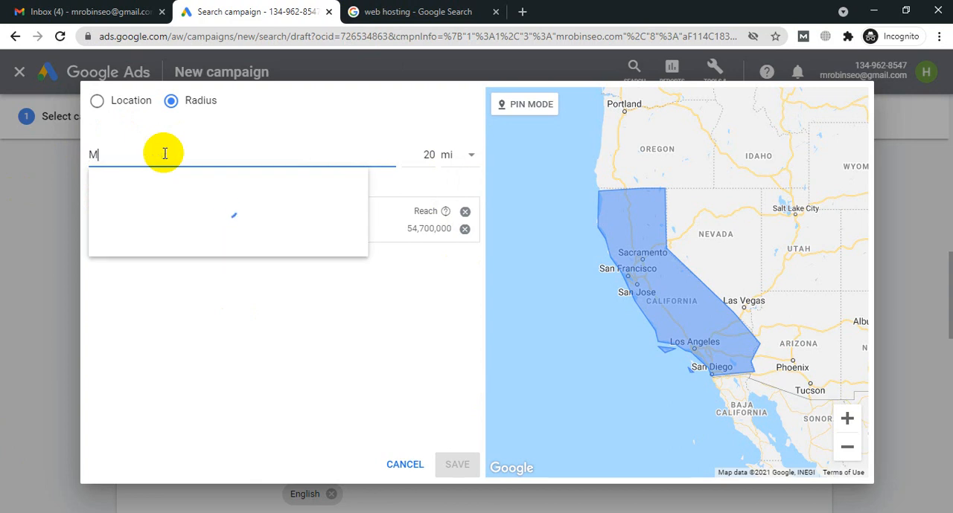
text(irpu)
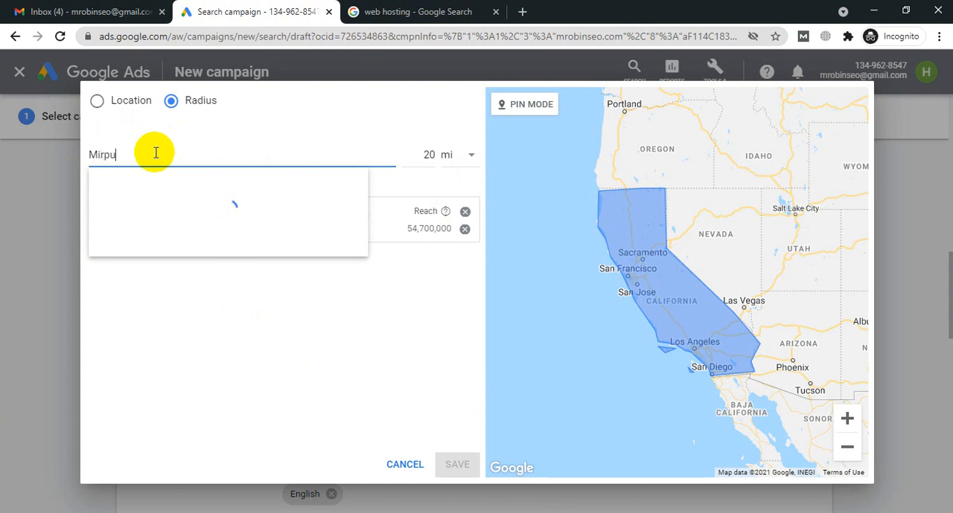
text(r)
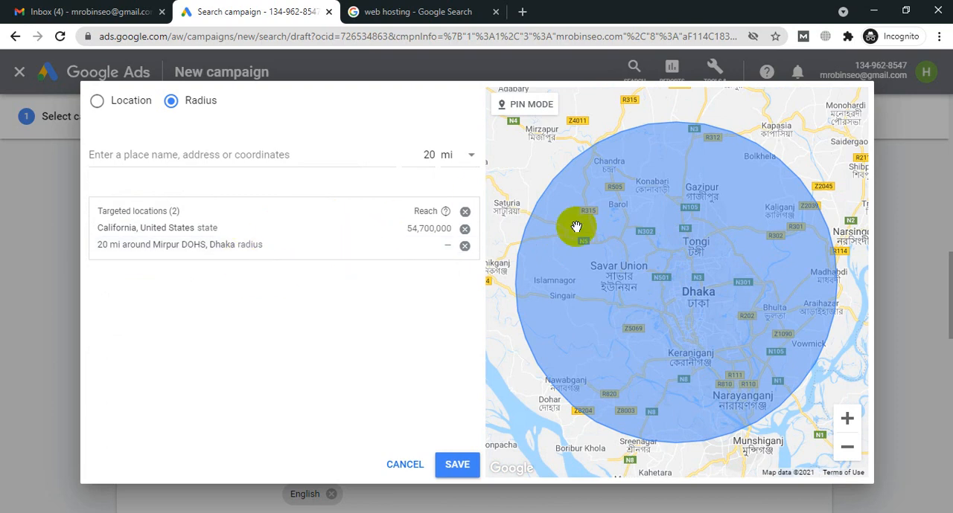
click(251, 253)
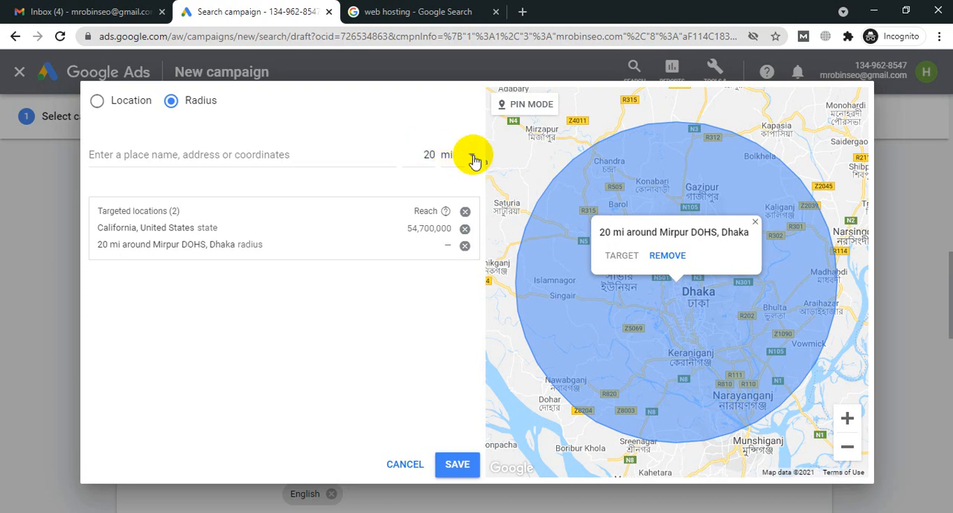
Step: Add a 1 km radius target around Dhanmondi, Dhaka, and save the targeted locations
click(469, 155)
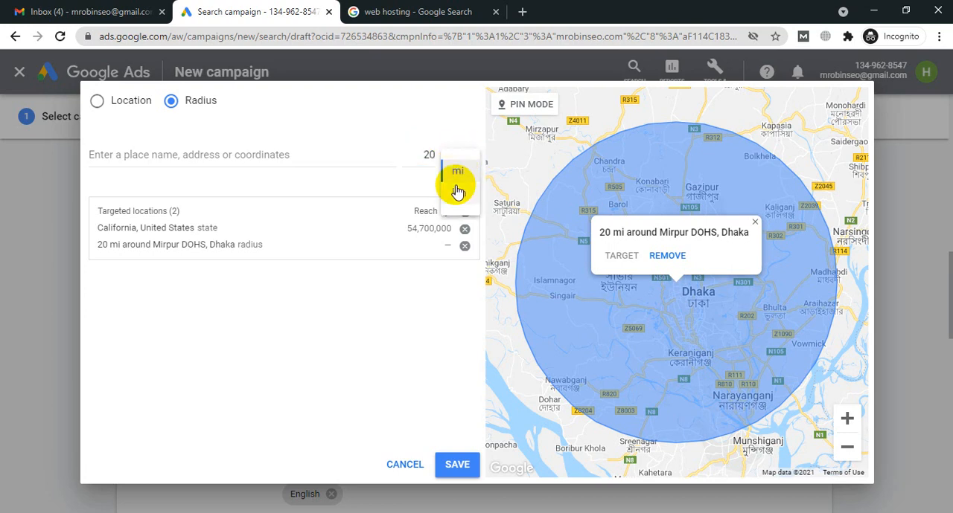
click(457, 191)
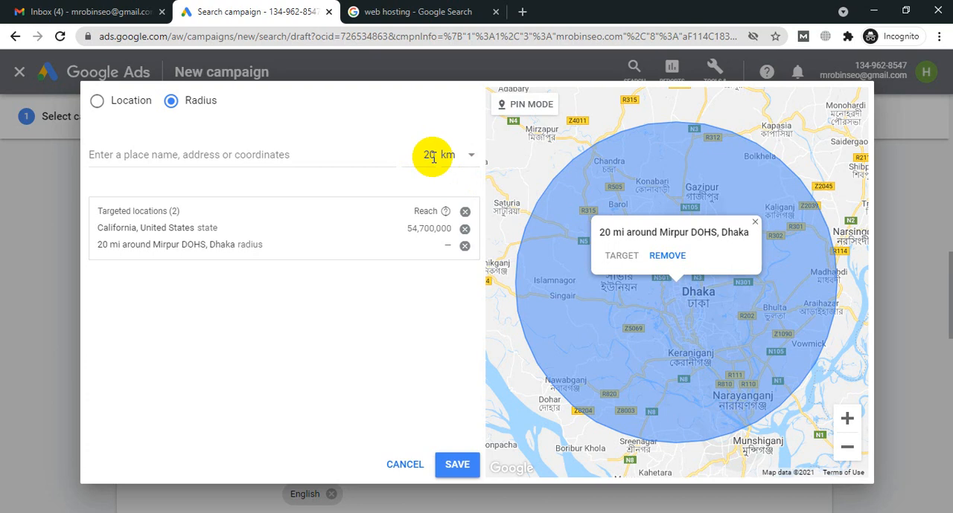
click(434, 158)
key(BackSpace)
key(BackSpace)
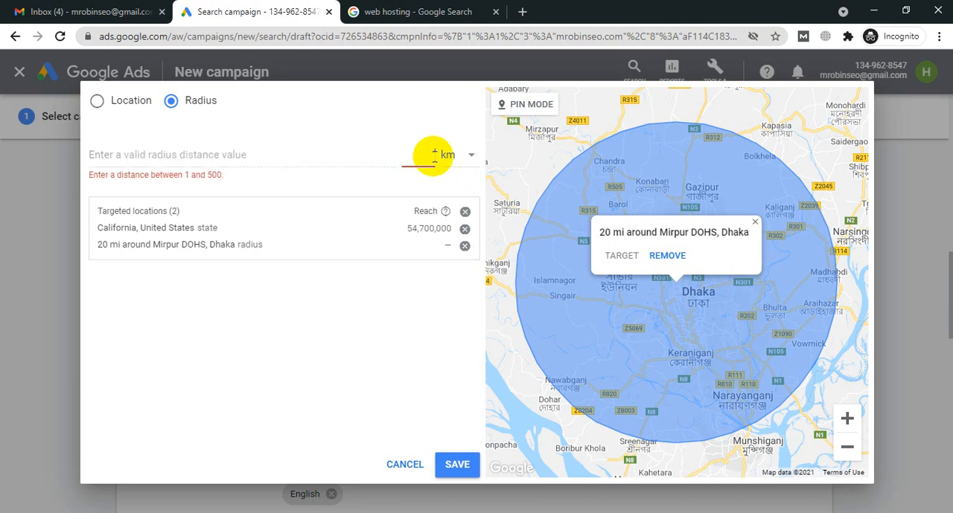
text(1)
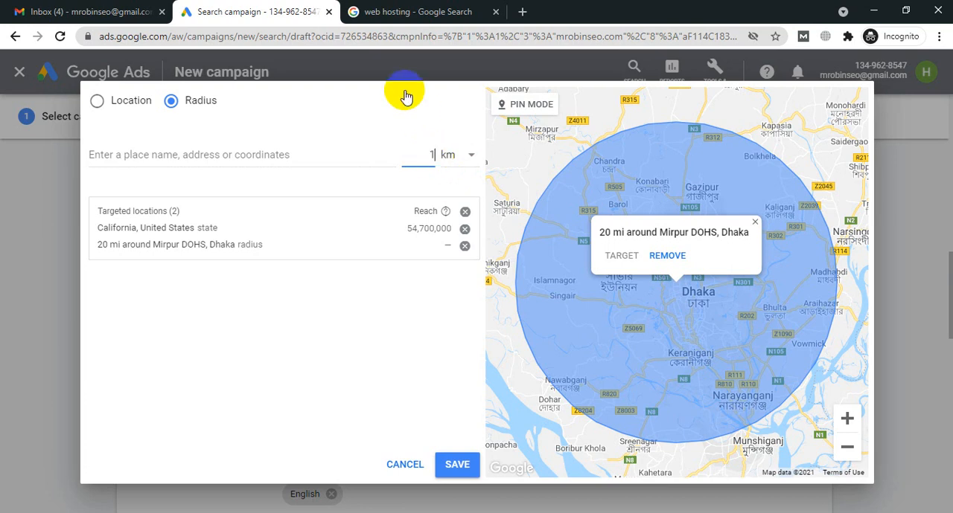
click(278, 155)
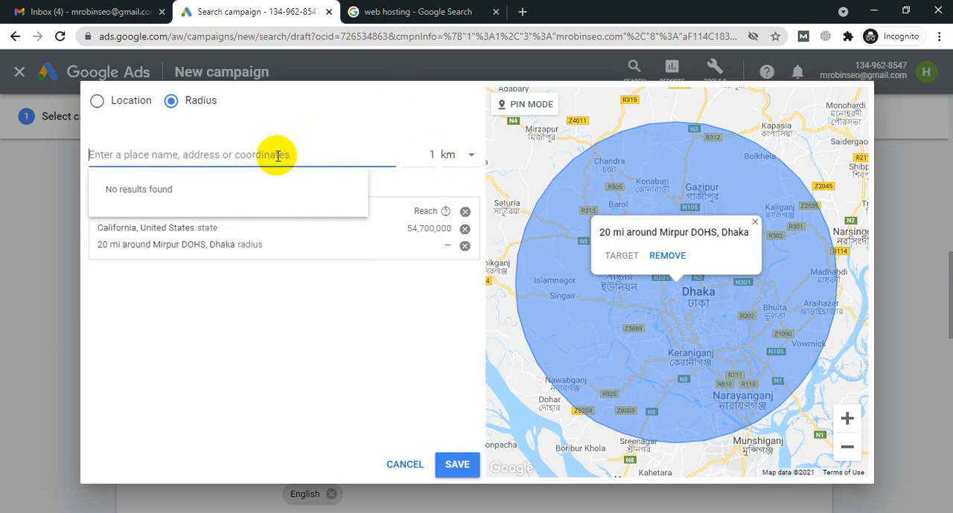
text(Dha)
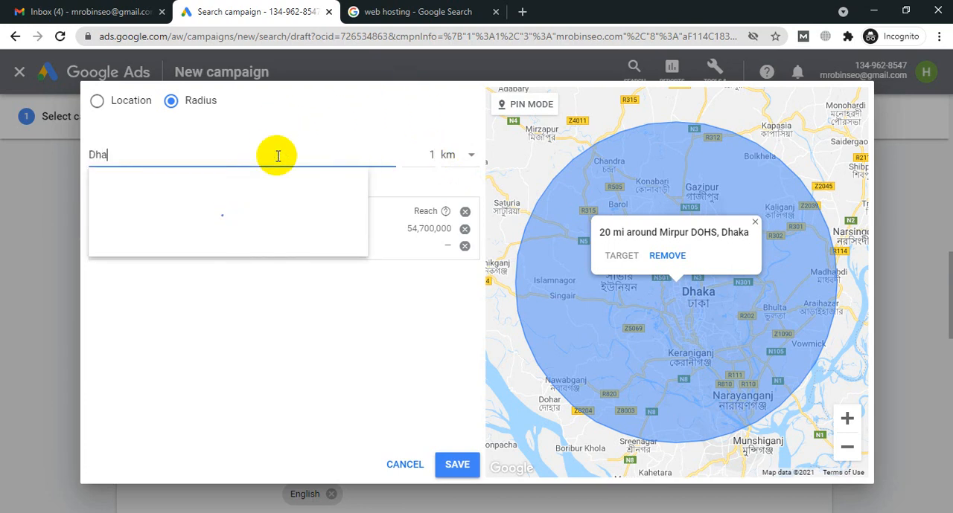
text(nmondi)
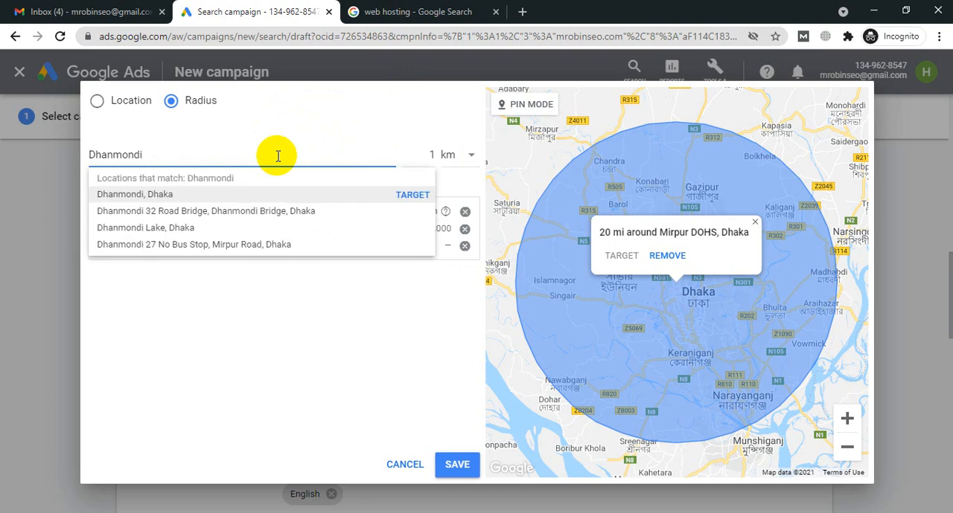
click(136, 197)
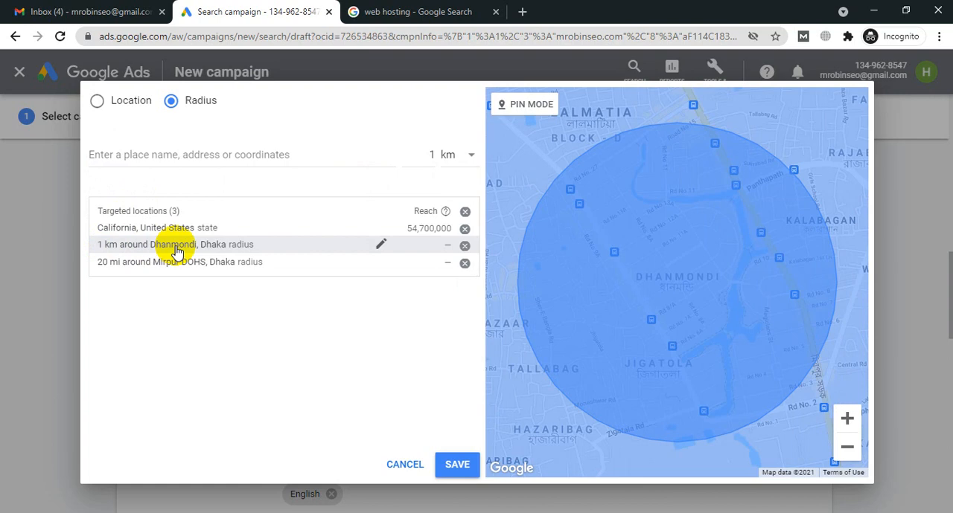
click(457, 465)
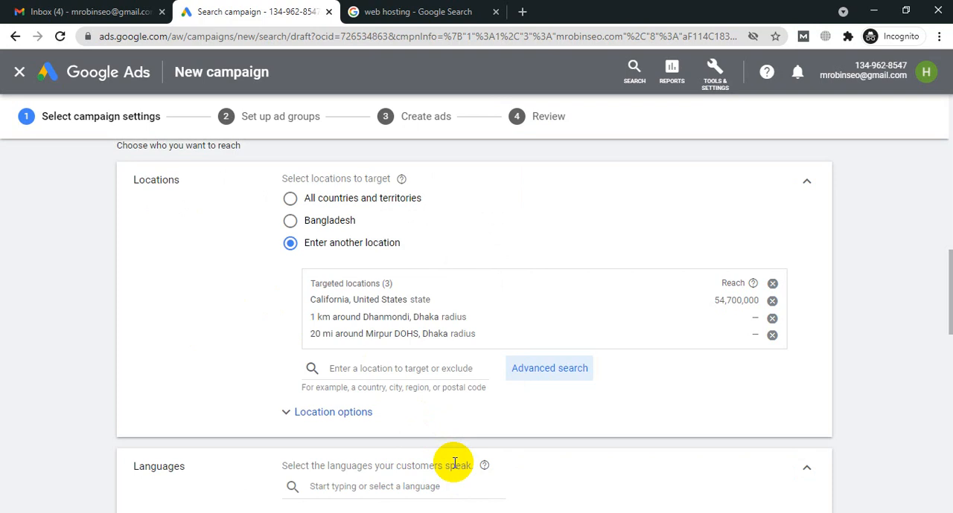
Step: Review the target and exclude choices in the location options against the targeted locations, then collapse the options
scroll(454, 465, up, 2)
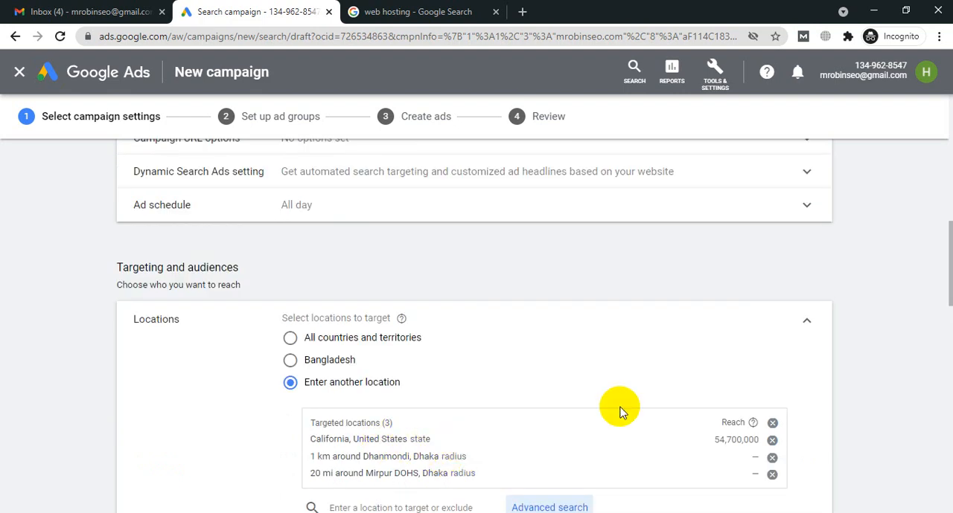
scroll(654, 393, down, 1)
scroll(654, 392, down, 1)
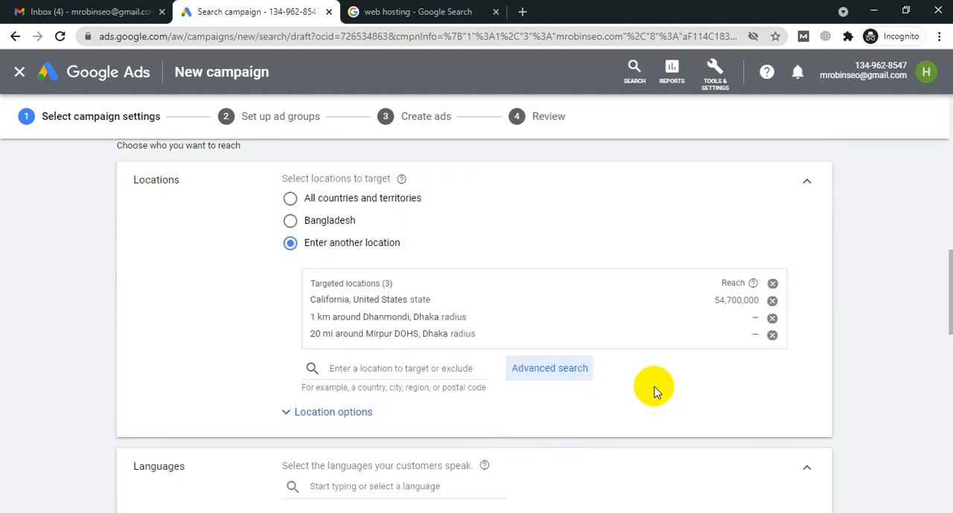
click(322, 414)
scroll(503, 264, down, 2)
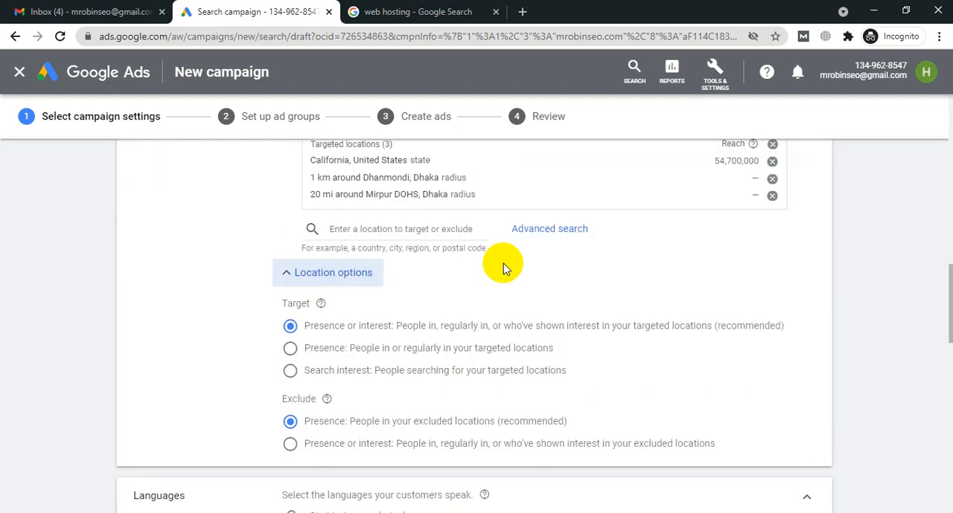
scroll(503, 263, down, 1)
scroll(505, 265, up, 3)
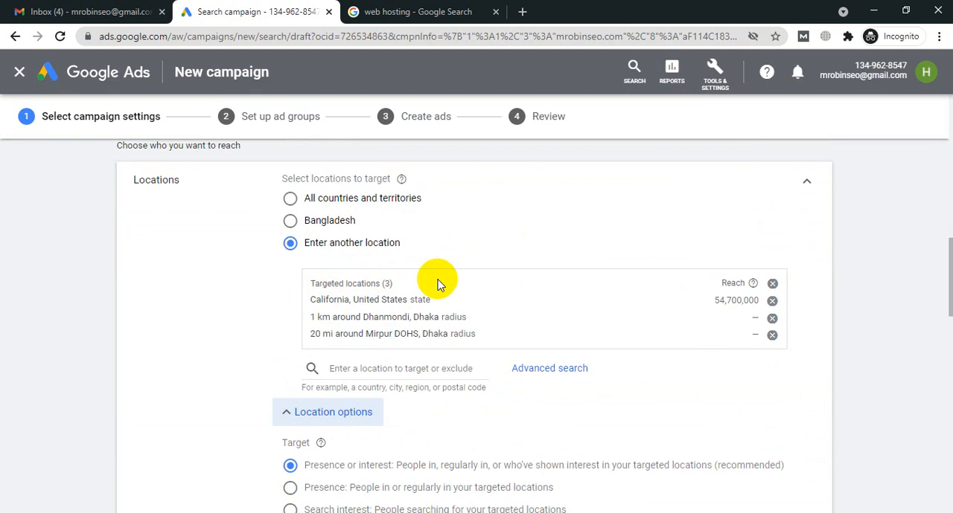
scroll(420, 246, down, 1)
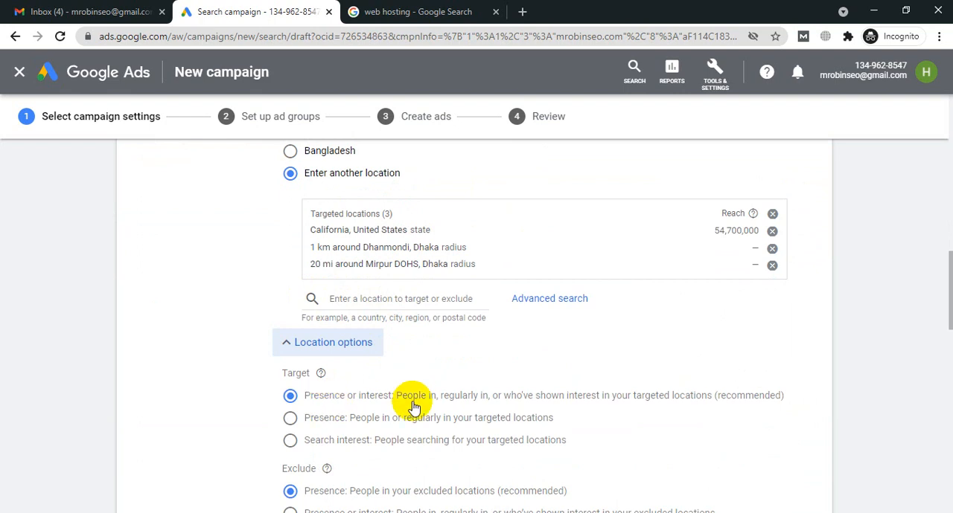
scroll(531, 372, down, 2)
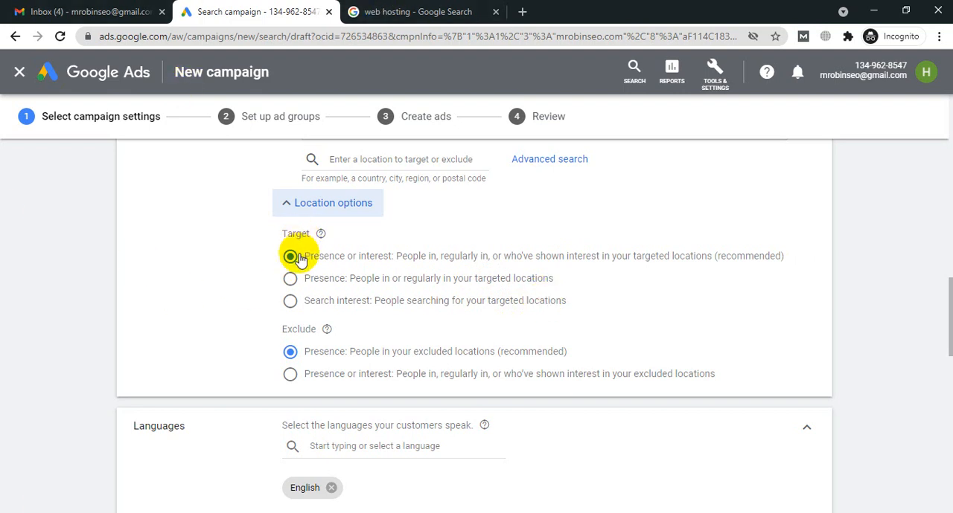
click(422, 11)
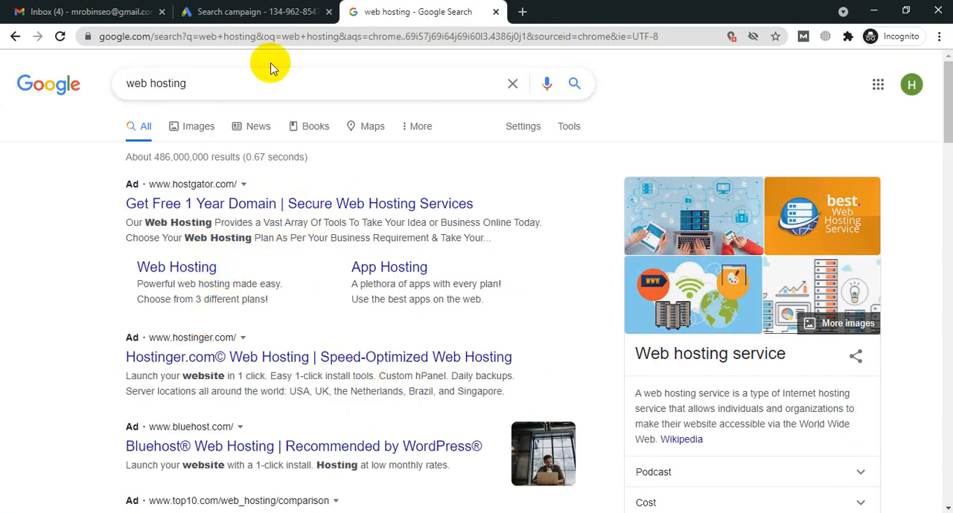
click(230, 15)
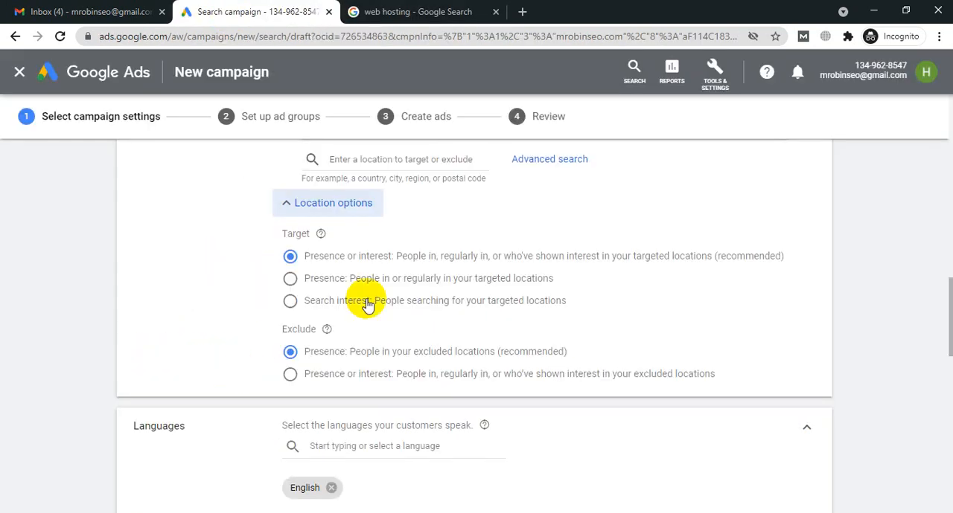
click(344, 209)
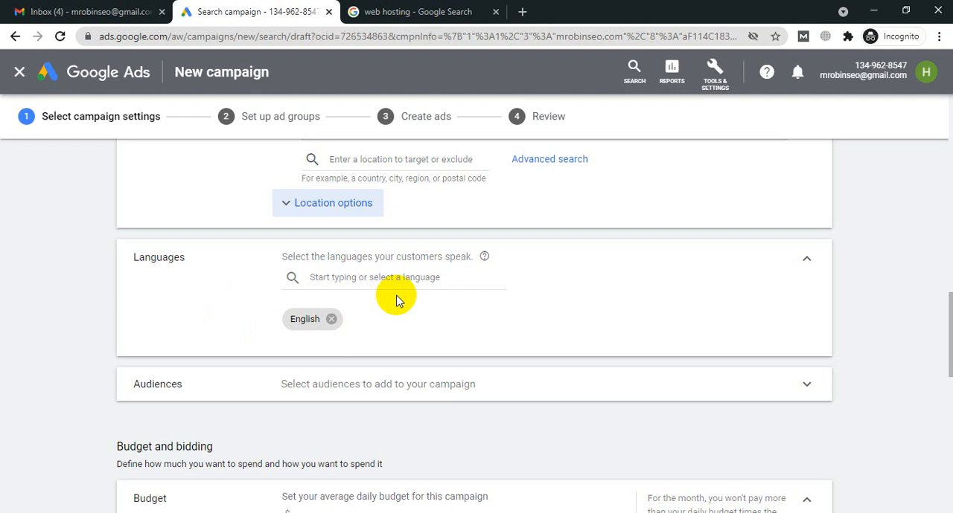
Step: Switch to the Google results for web hosting, highlight the HostGator ad's description, and return to the campaign's language settings
click(447, 12)
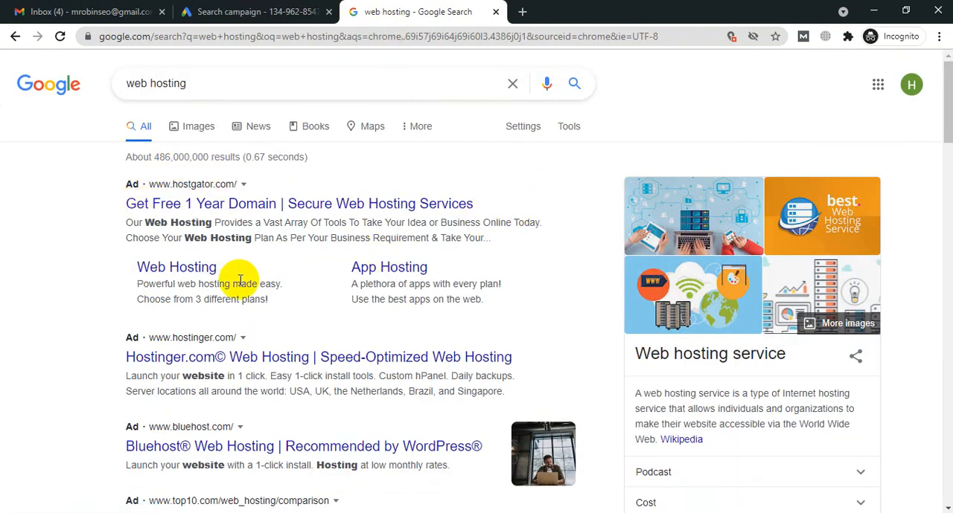
drag(125, 222, 500, 247)
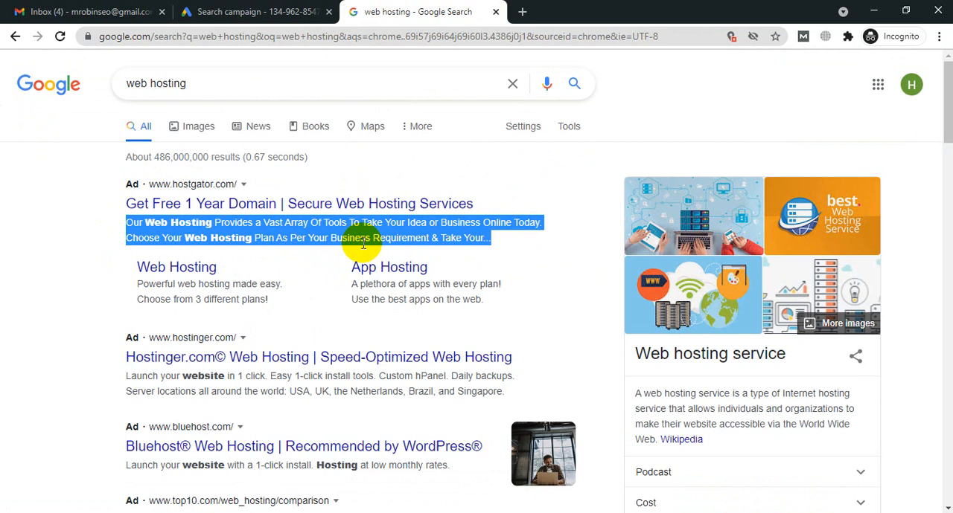
click(255, 9)
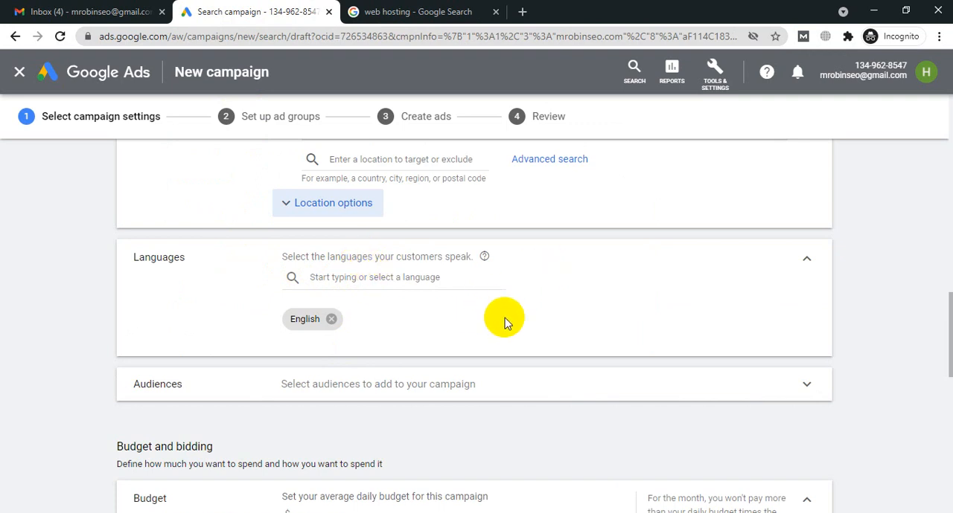
Step: Expand the campaign's audiences section, examine the remarketing and custom audience lists in Audience Manager, and return to the campaign settings
scroll(490, 269, down, 2)
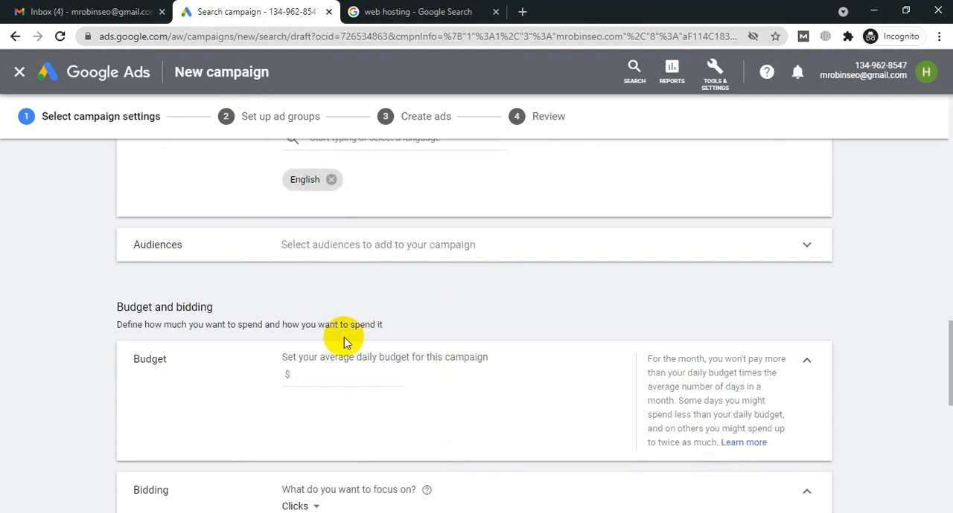
click(424, 250)
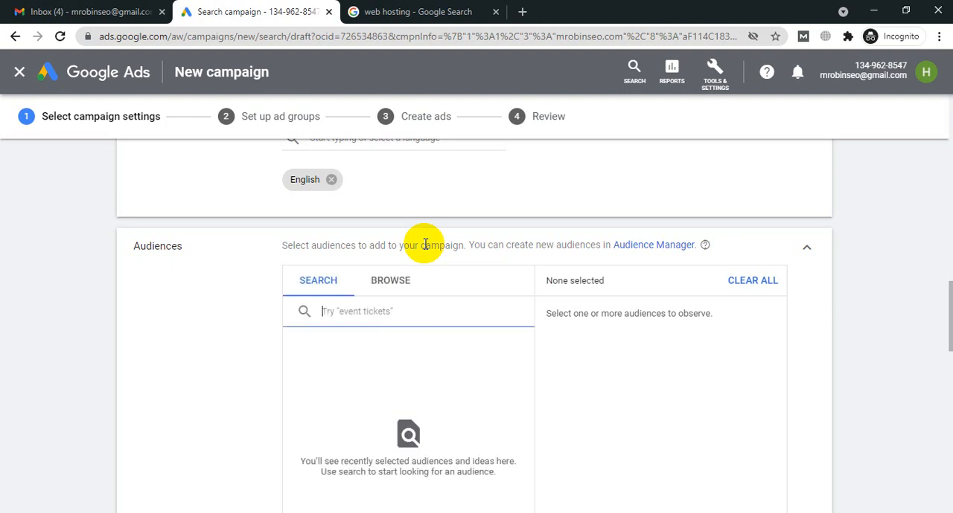
scroll(773, 232, down, 1)
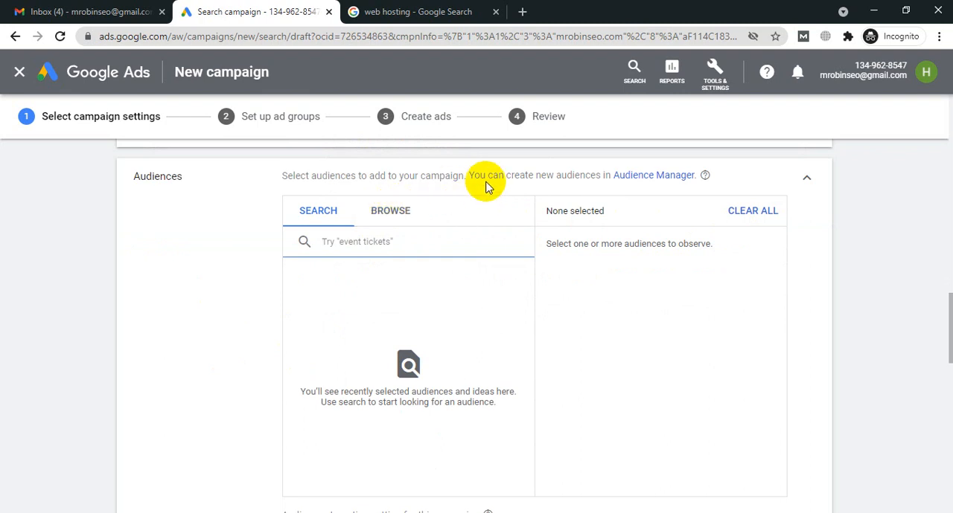
click(642, 186)
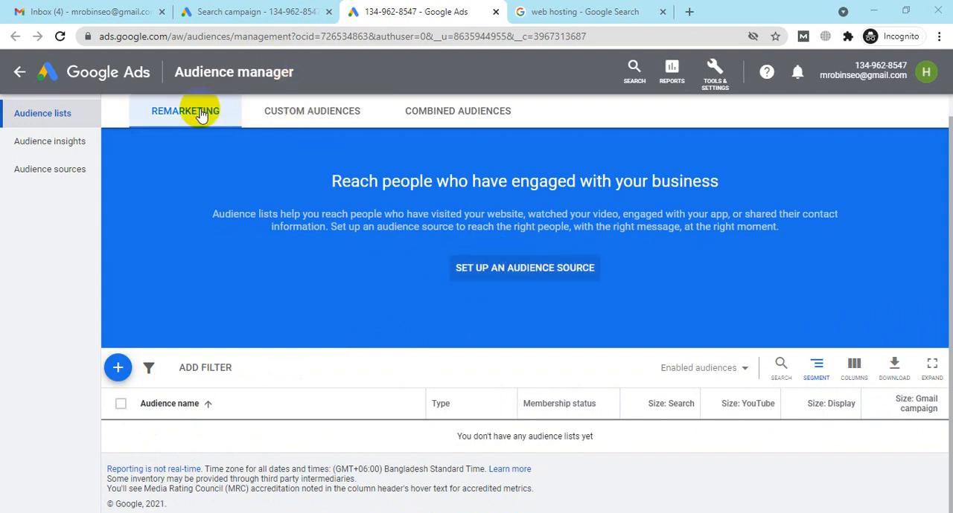
click(290, 129)
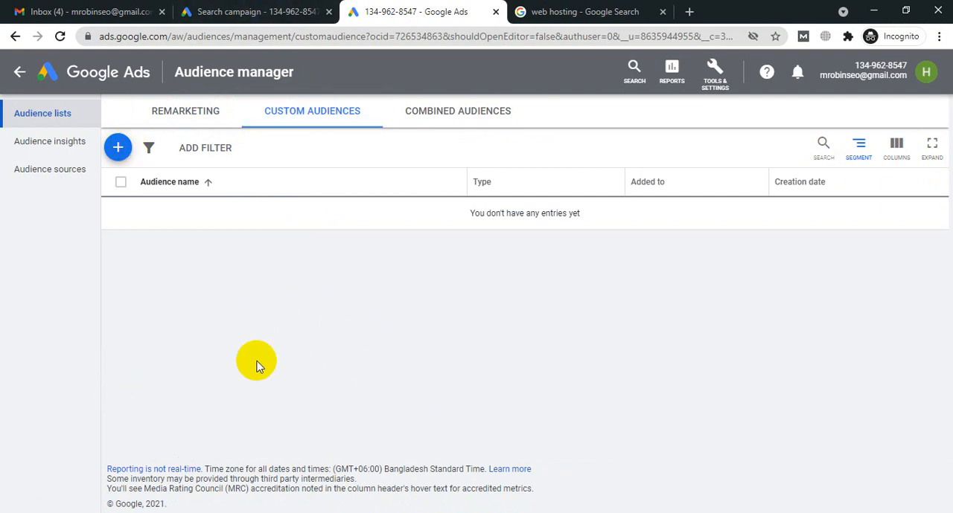
click(265, 6)
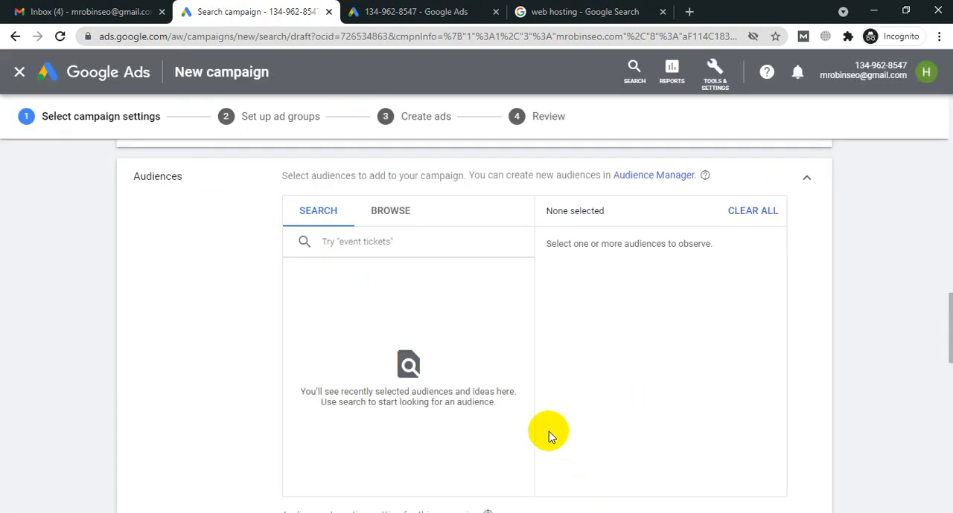
Step: Browse the in-market audience categories and examine the list together with the campaign's audience targeting setting
click(358, 238)
click(375, 226)
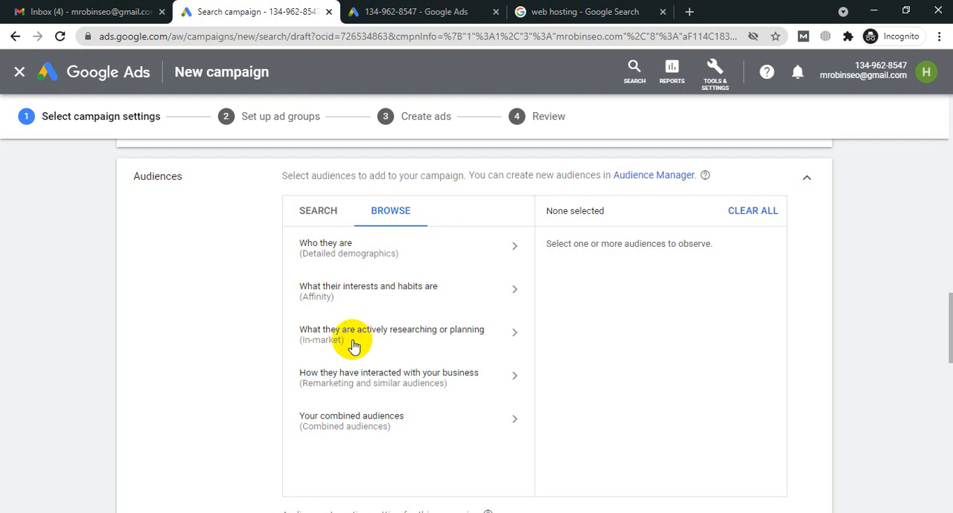
click(354, 346)
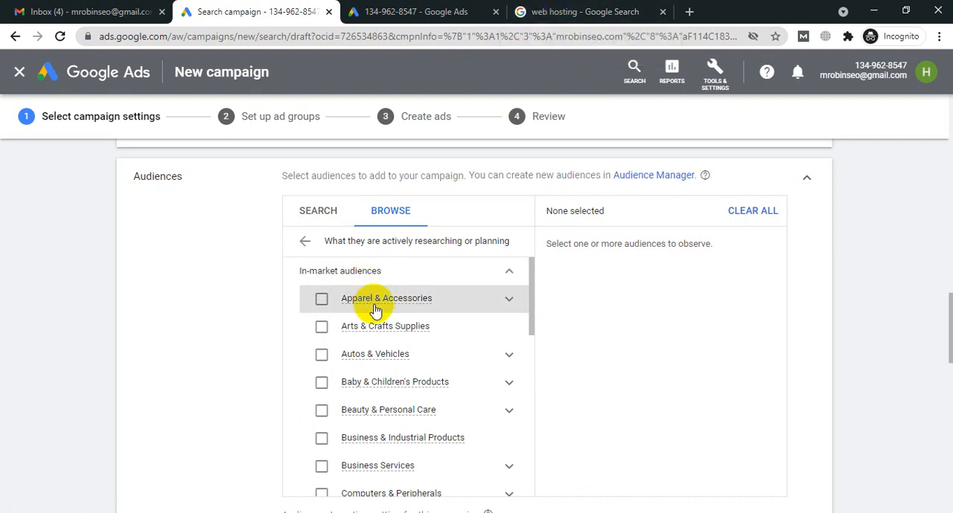
scroll(387, 334, down, 2)
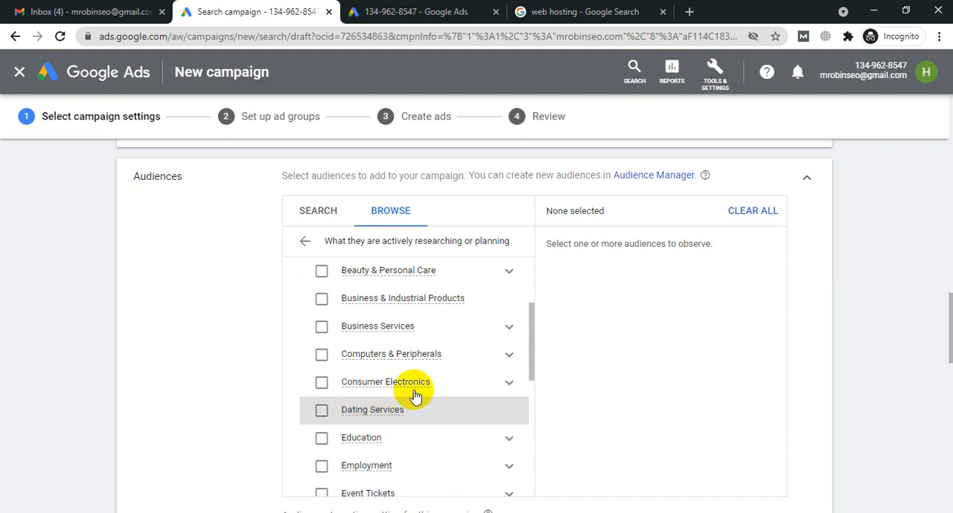
scroll(402, 357, down, 2)
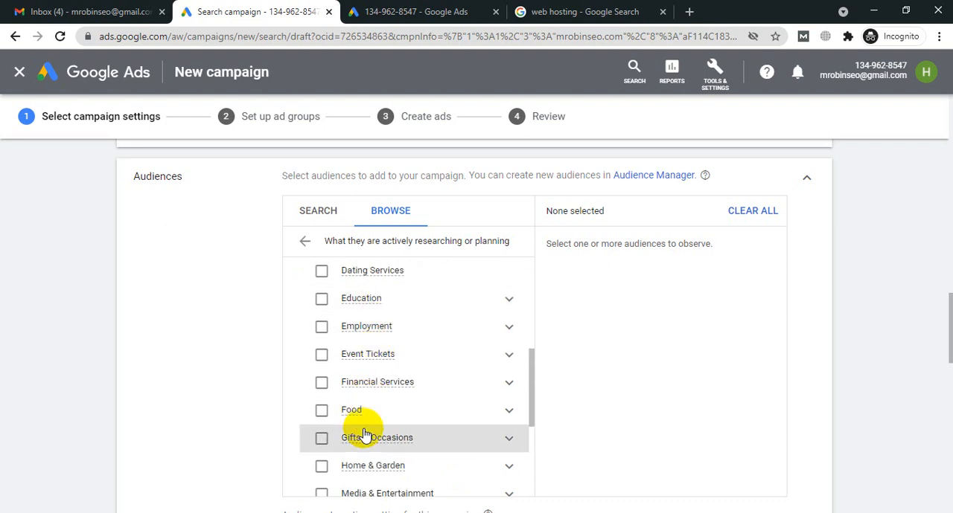
scroll(368, 354, down, 2)
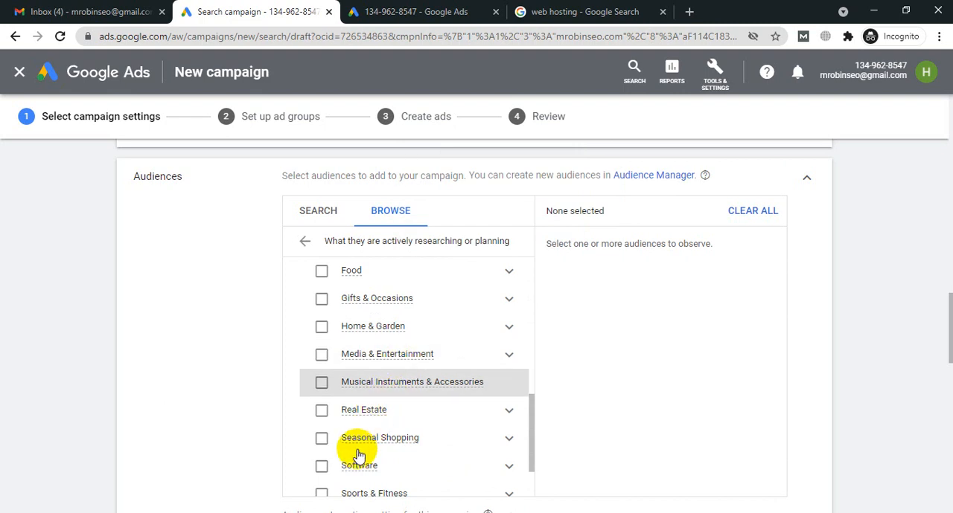
scroll(357, 456, down, 5)
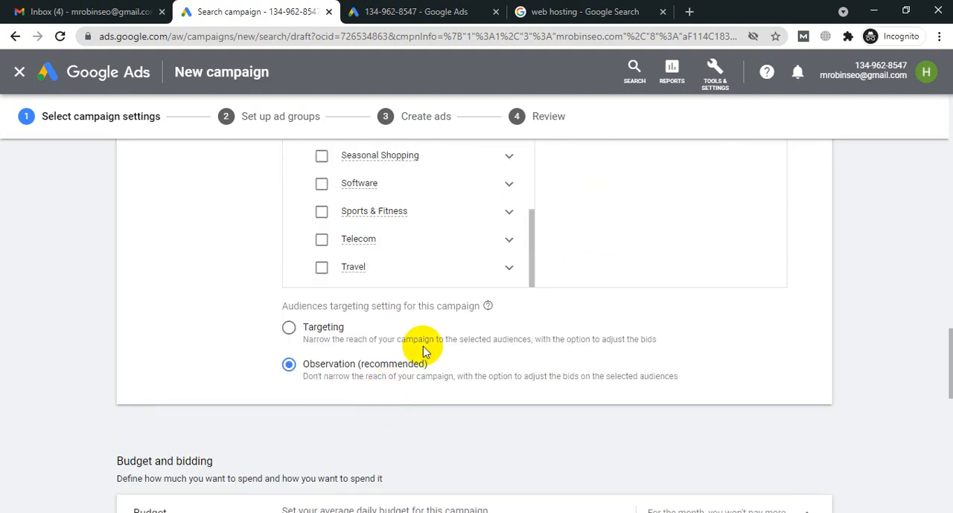
scroll(425, 352, up, 1)
scroll(425, 347, up, 2)
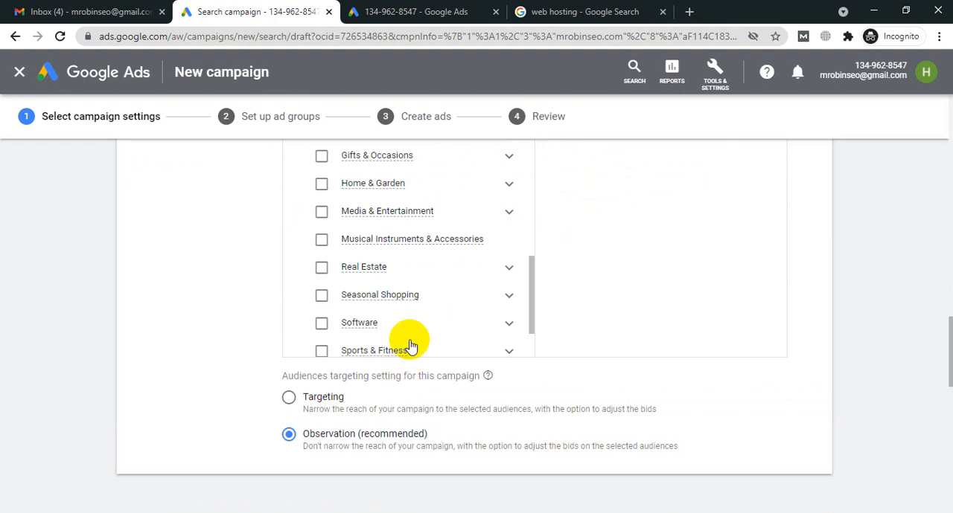
scroll(652, 295, down, 2)
scroll(652, 295, up, 2)
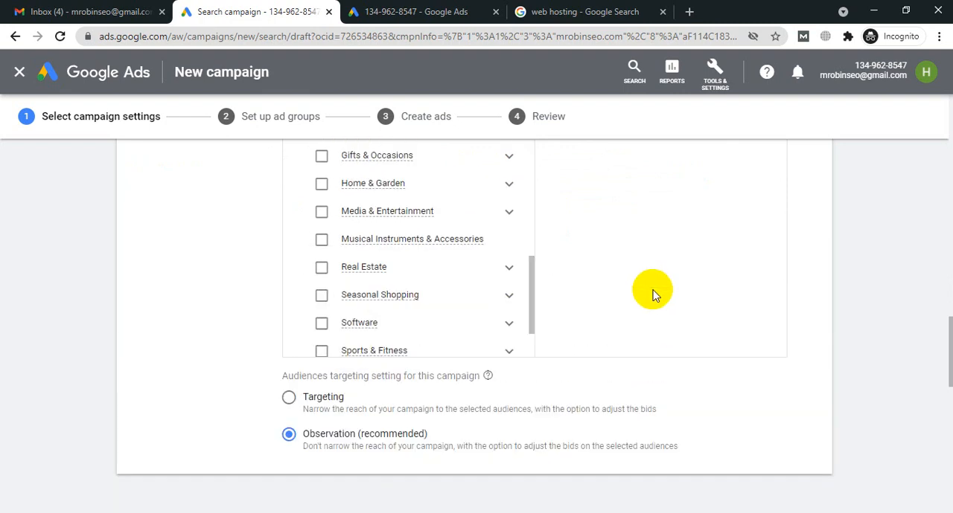
scroll(652, 296, up, 2)
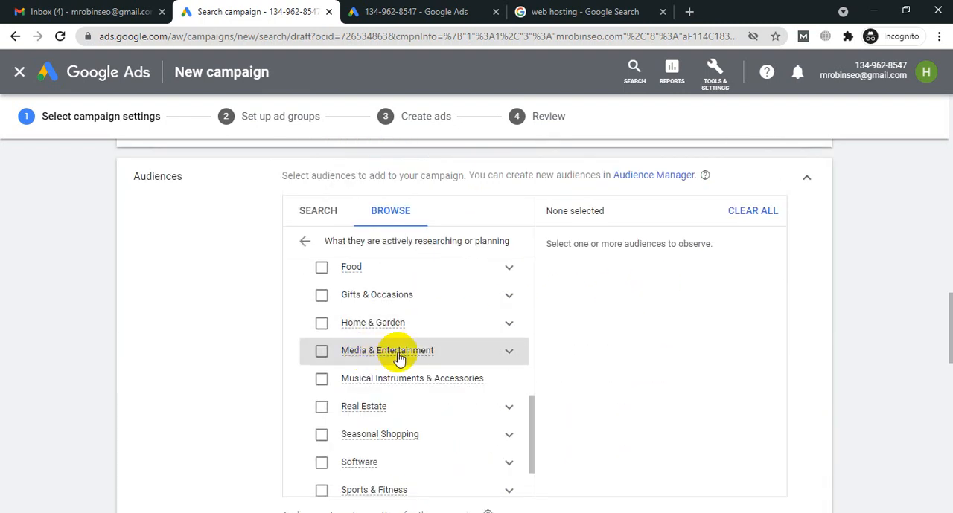
Step: Add the in-market audiences Software, Business & Industrial Products, and Business Services to the campaign
scroll(402, 356, down, 1)
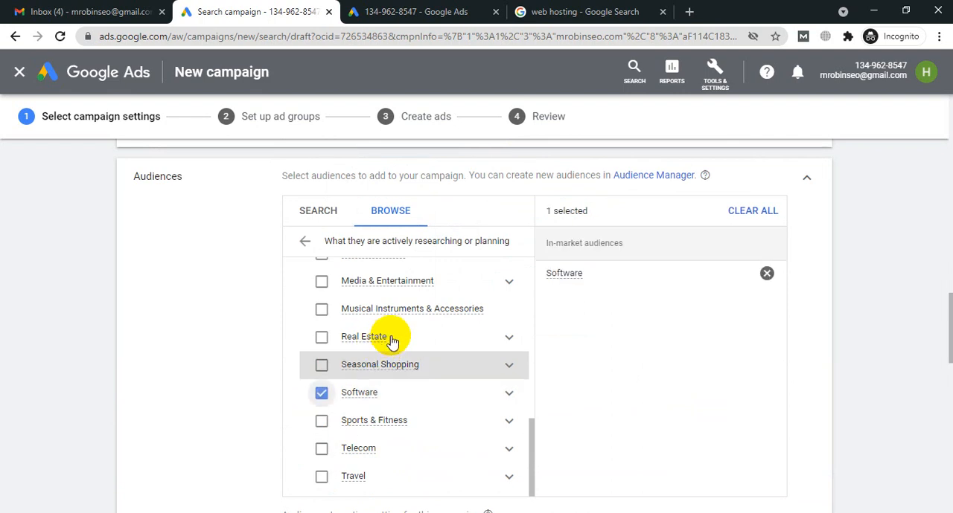
scroll(392, 341, up, 2)
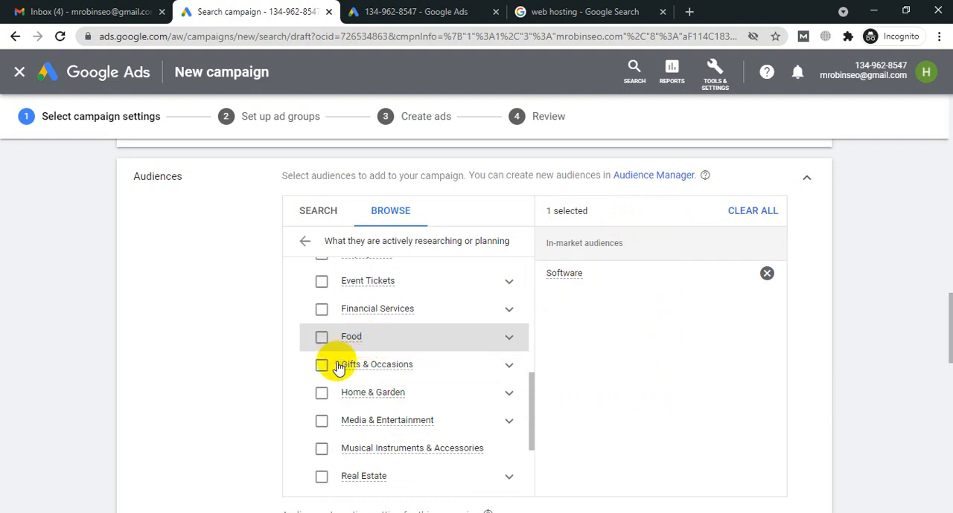
scroll(359, 379, up, 3)
scroll(357, 384, up, 2)
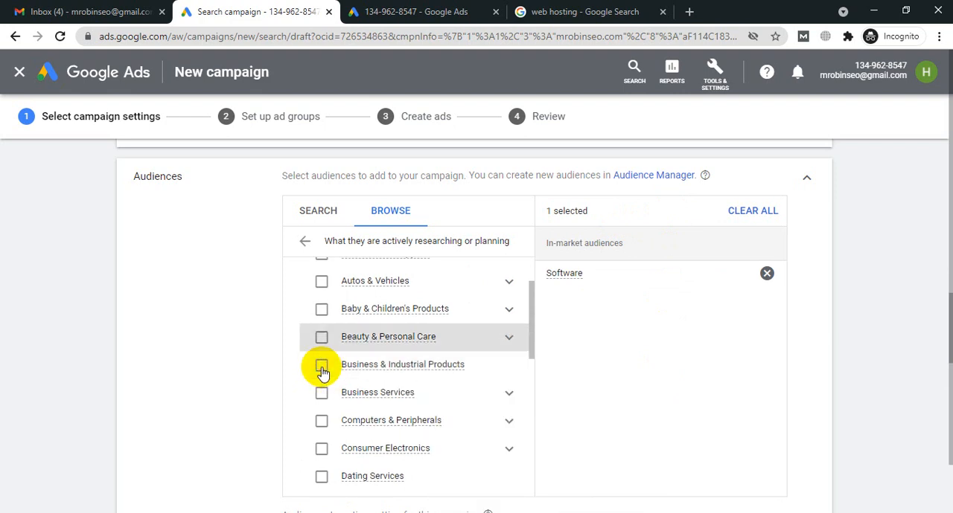
click(321, 367)
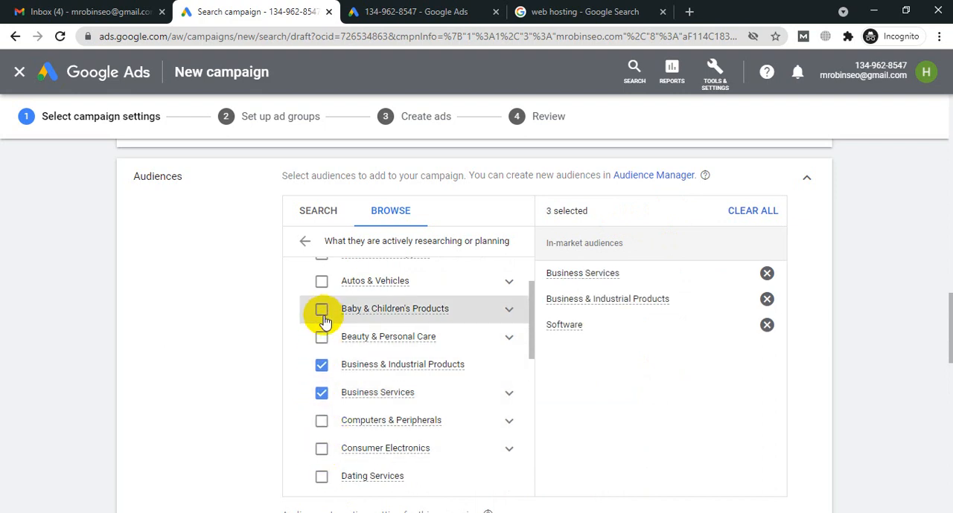
Step: Add the in-market audiences Computers & Peripherals and Education to the campaign
scroll(350, 313, up, 2)
scroll(350, 316, up, 1)
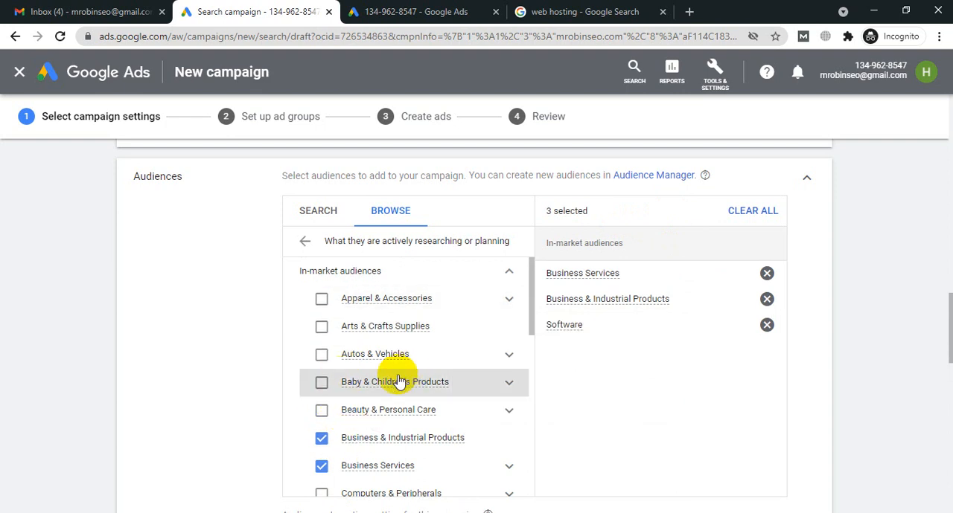
scroll(387, 384, down, 3)
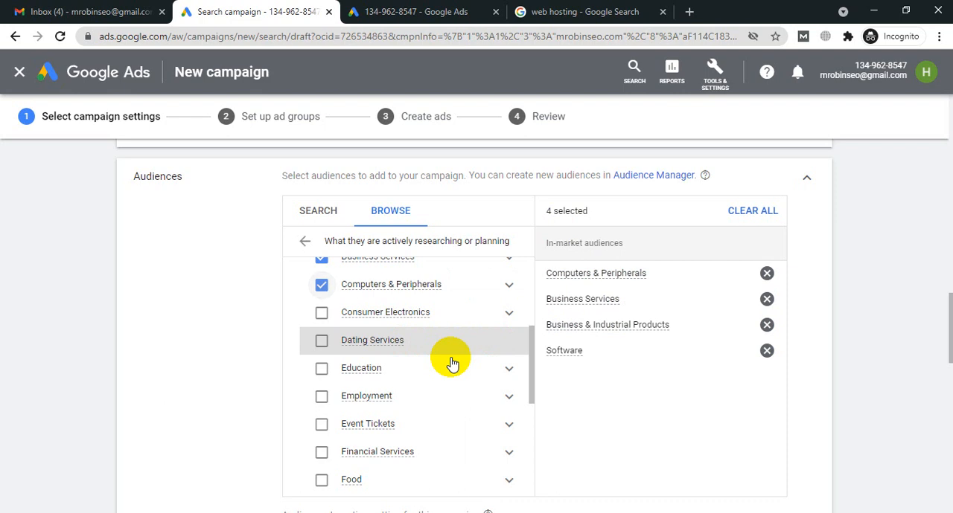
scroll(331, 376, up, 2)
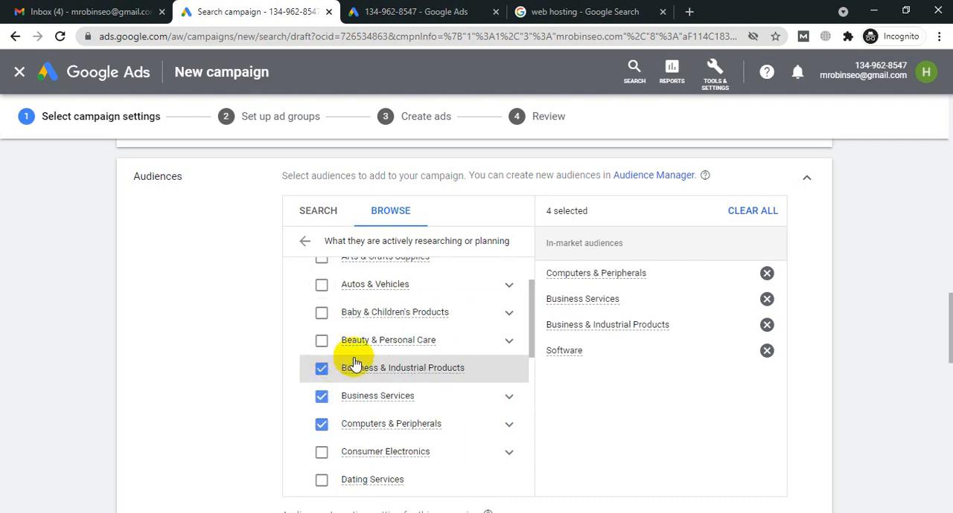
scroll(331, 380, down, 3)
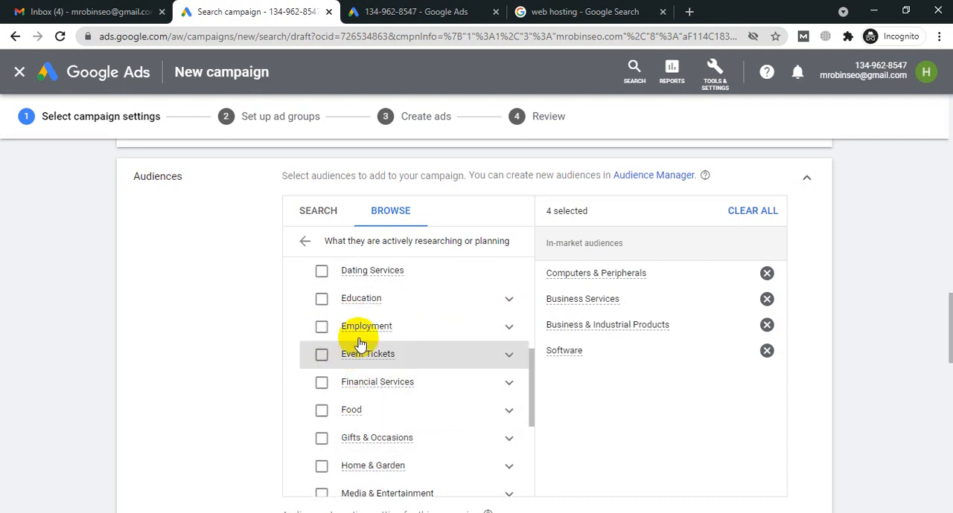
click(321, 300)
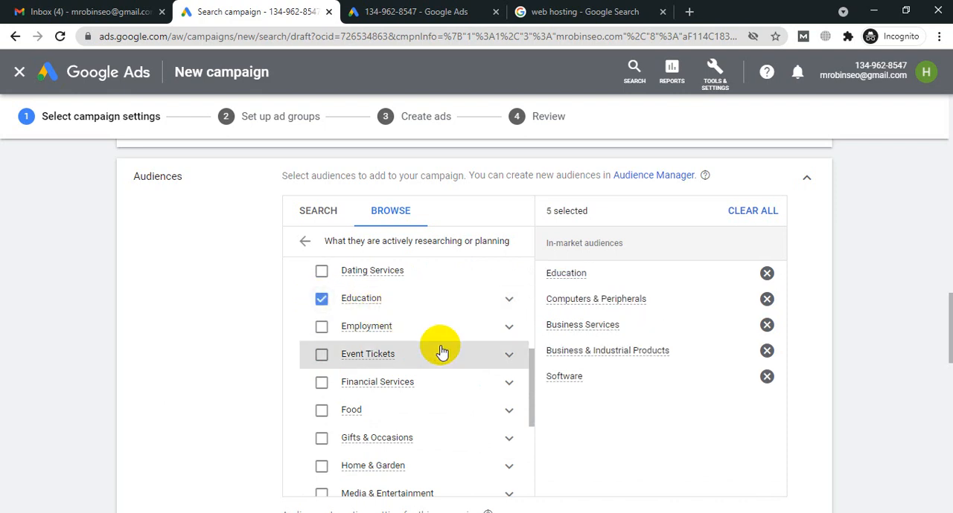
Step: Switch from the in-market list to the affinity audiences and add Technology to the campaign
scroll(409, 350, up, 3)
scroll(312, 271, up, 1)
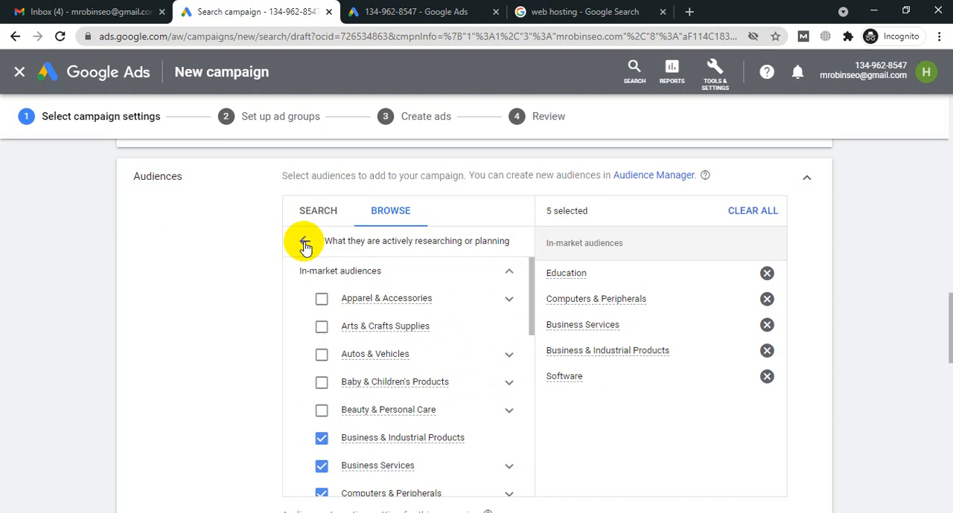
click(305, 246)
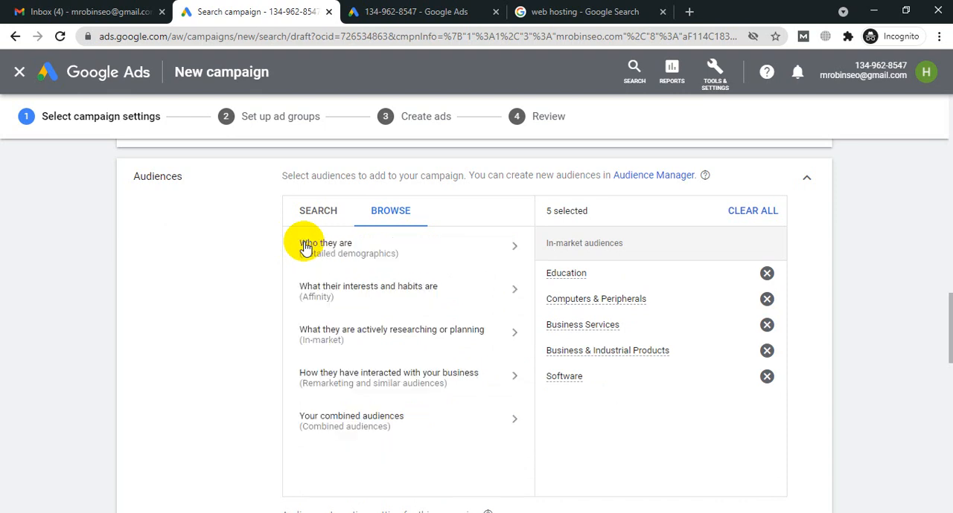
click(355, 297)
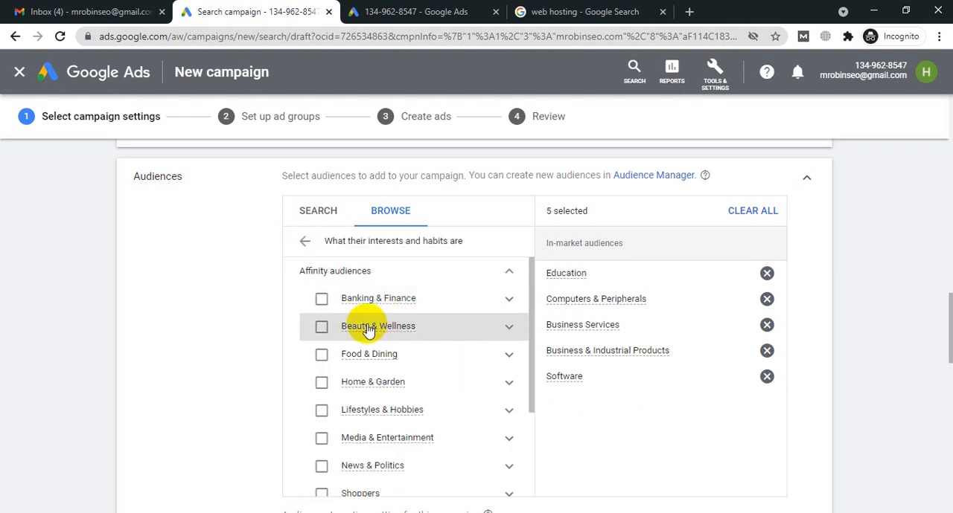
mouse_move(367, 330)
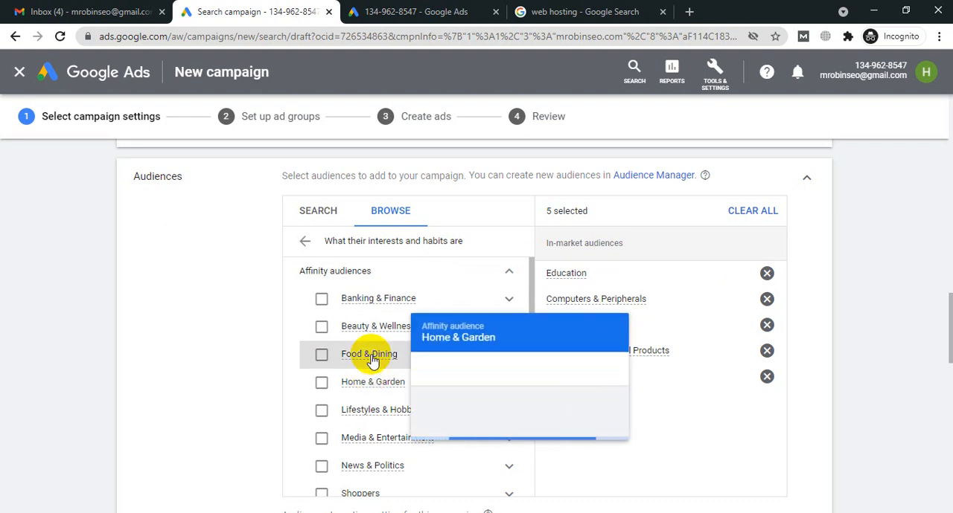
scroll(506, 425, down, 1)
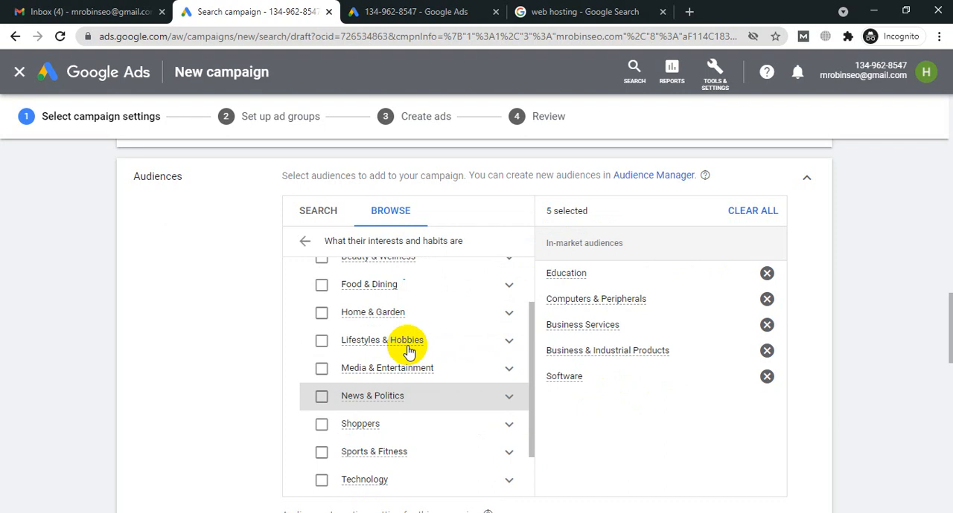
scroll(407, 349, down, 1)
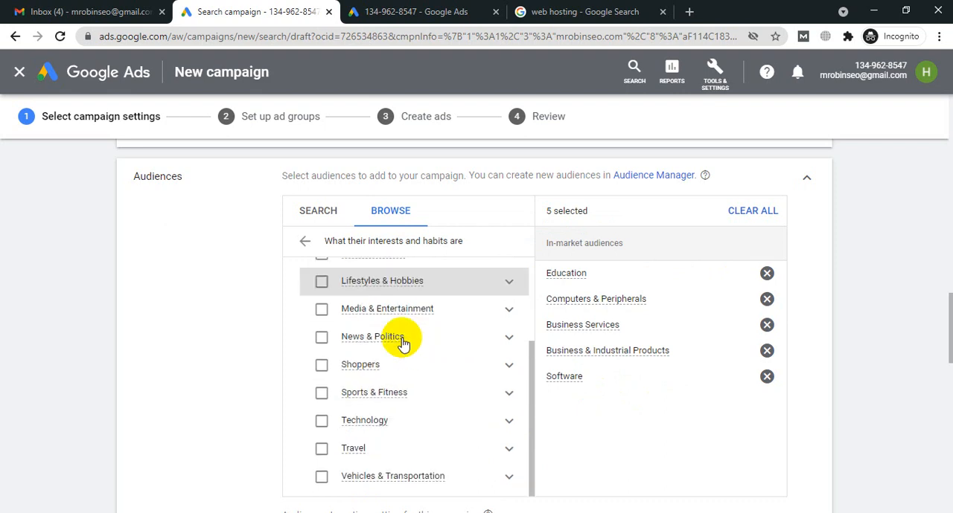
click(323, 422)
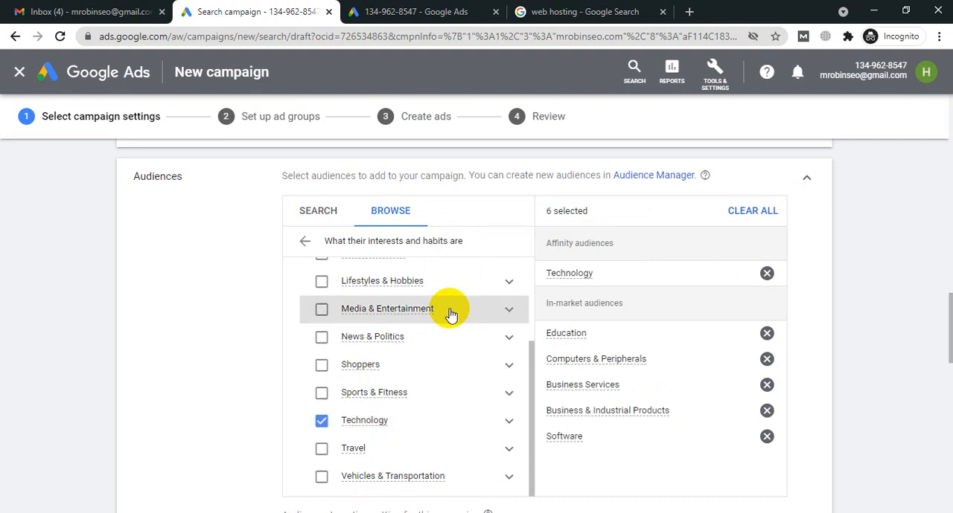
Step: Review the selected audiences and the targeting and observation options, then return to the list of audience types
scroll(450, 313, down, 1)
scroll(451, 312, down, 3)
scroll(617, 276, up, 2)
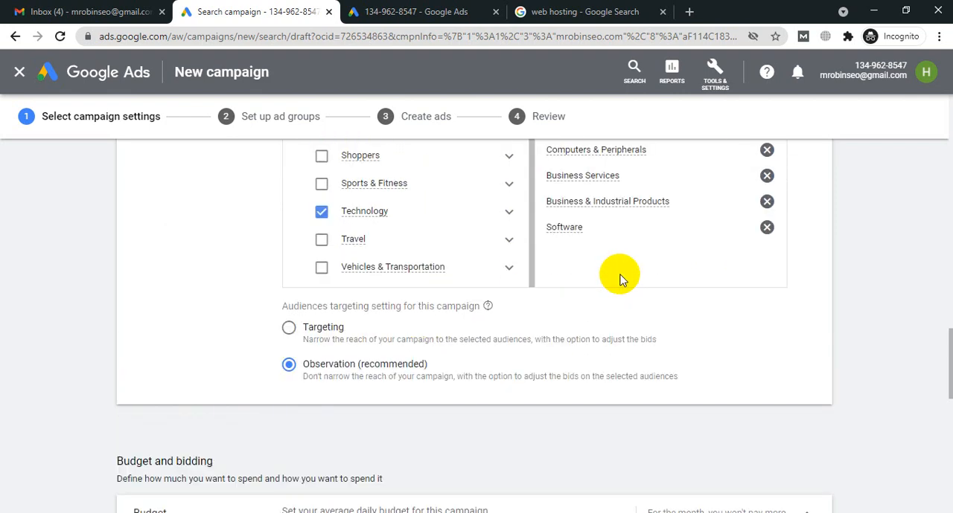
scroll(501, 289, up, 2)
scroll(614, 318, up, 4)
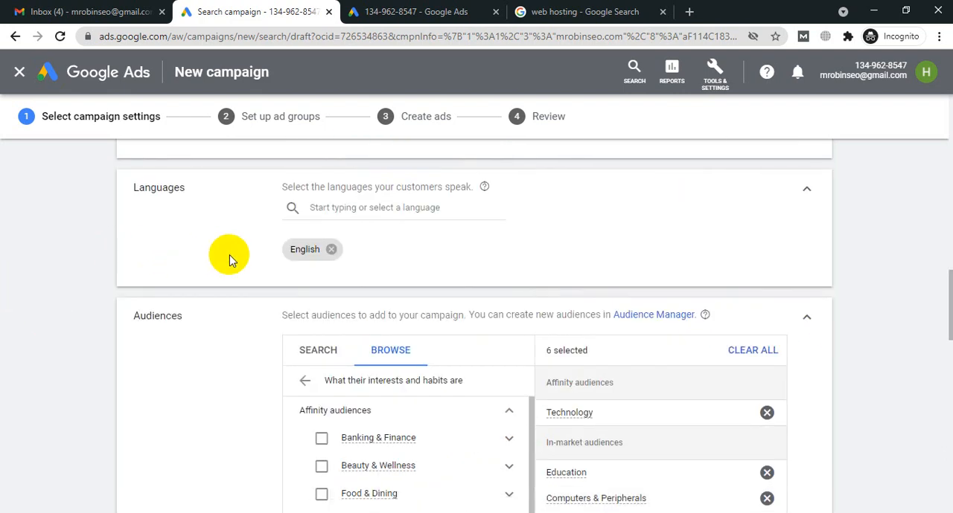
scroll(394, 248, down, 2)
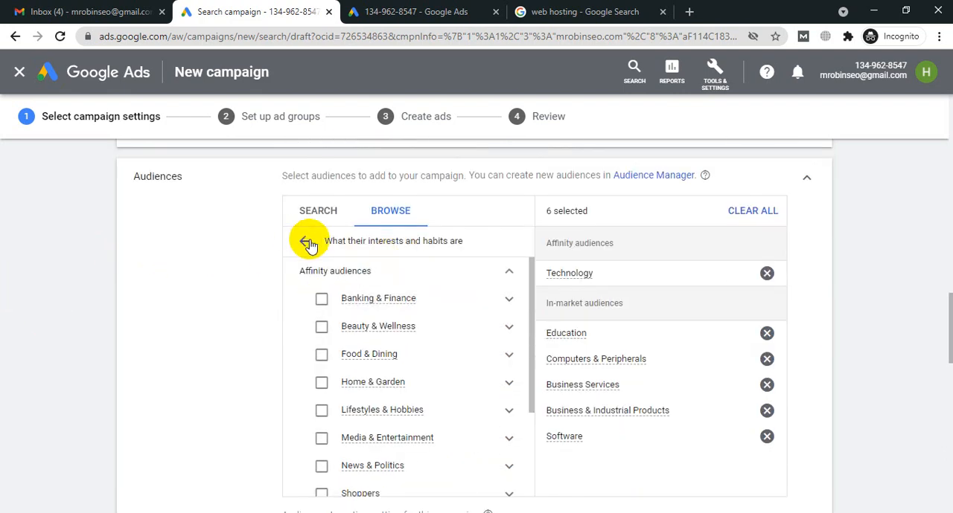
click(306, 243)
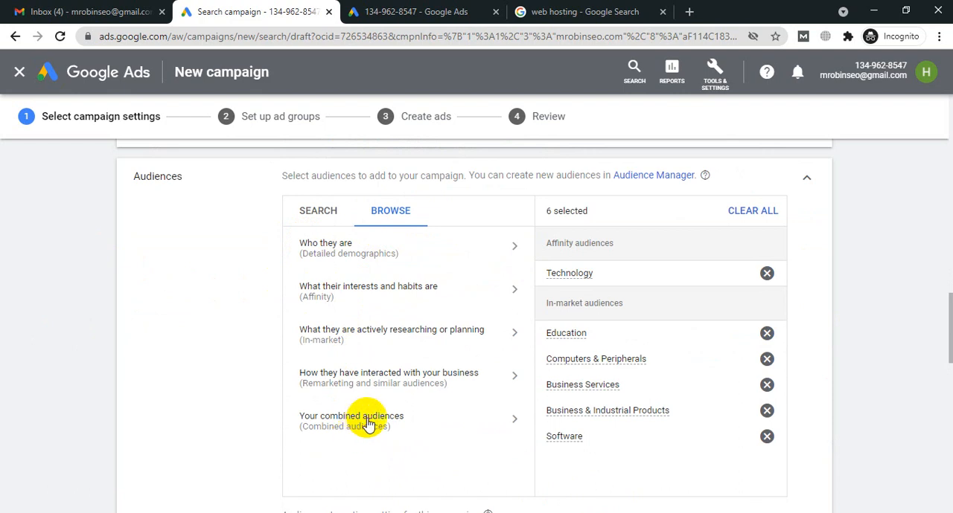
Step: Search audiences for "Digital MArkeing" and add Advertising & Marketing Services, SEO & SEM Services, Email Marketing Services, and Web Design & Development
click(324, 213)
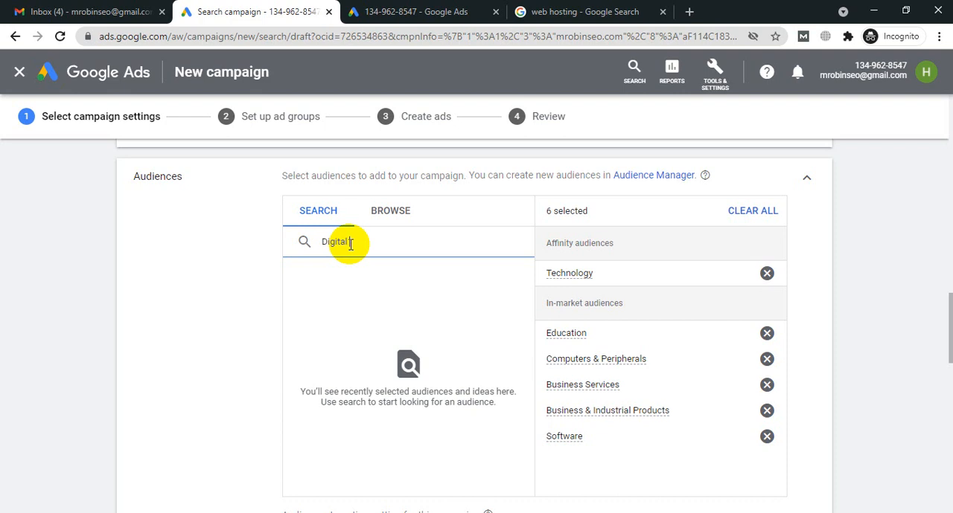
text(MArkeing)
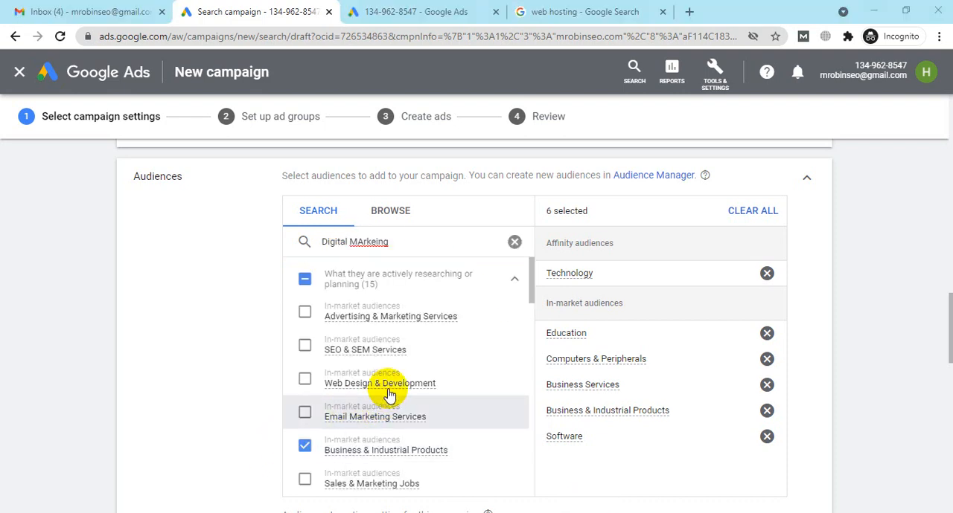
mouse_move(362, 419)
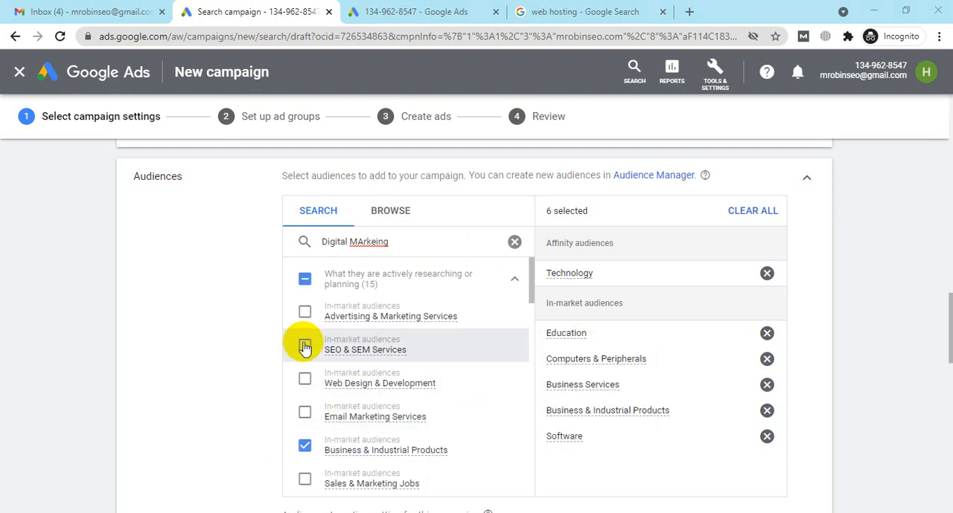
click(305, 313)
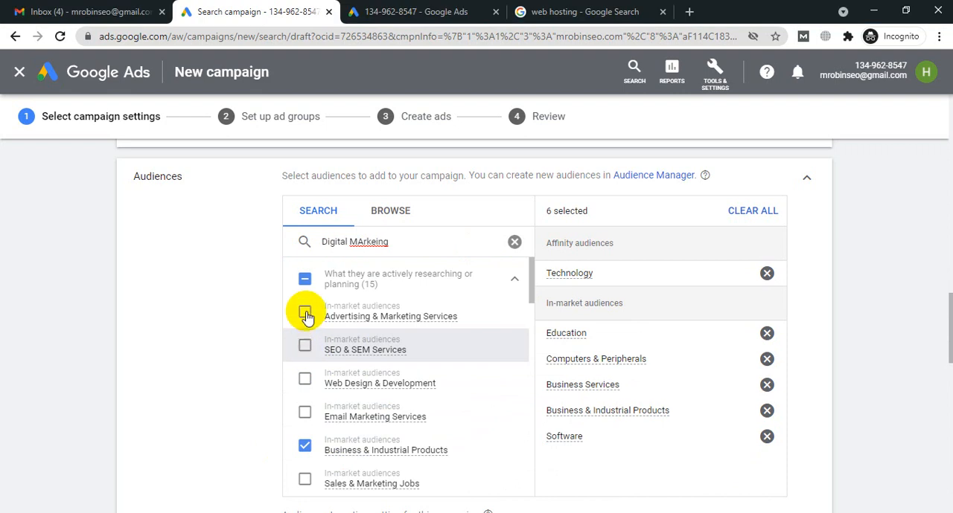
click(305, 413)
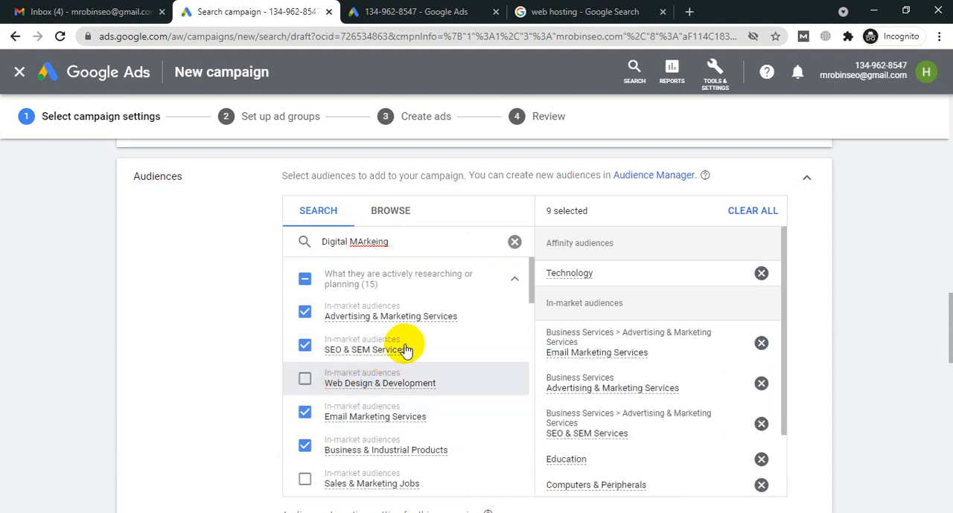
click(394, 376)
scroll(320, 447, down, 3)
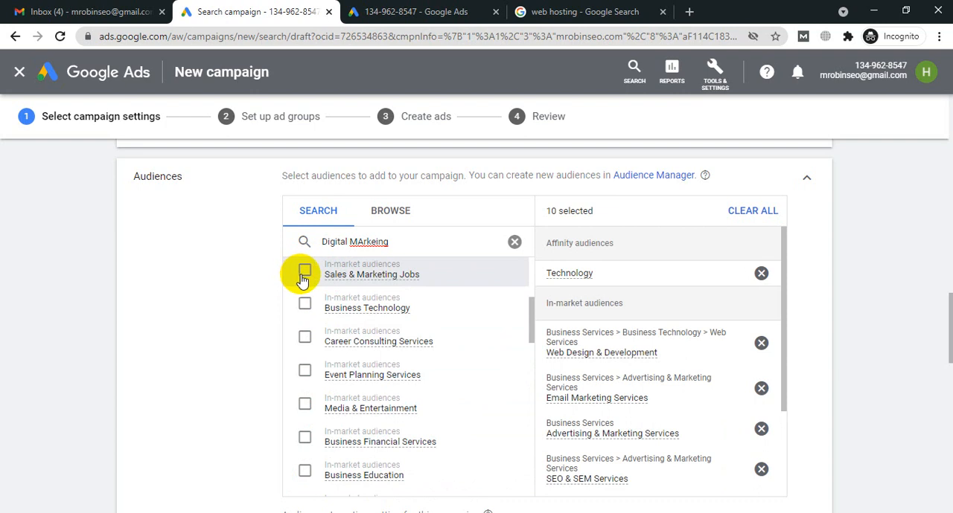
Step: Add the in-market audience Sales & Marketing Jobs and set the campaign's audience setting to Targeting
click(409, 319)
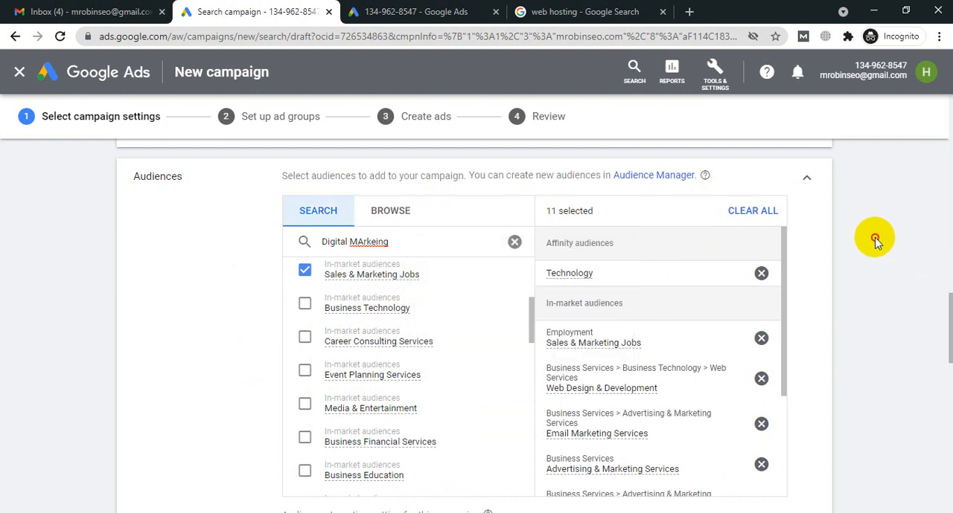
scroll(874, 237, down, 3)
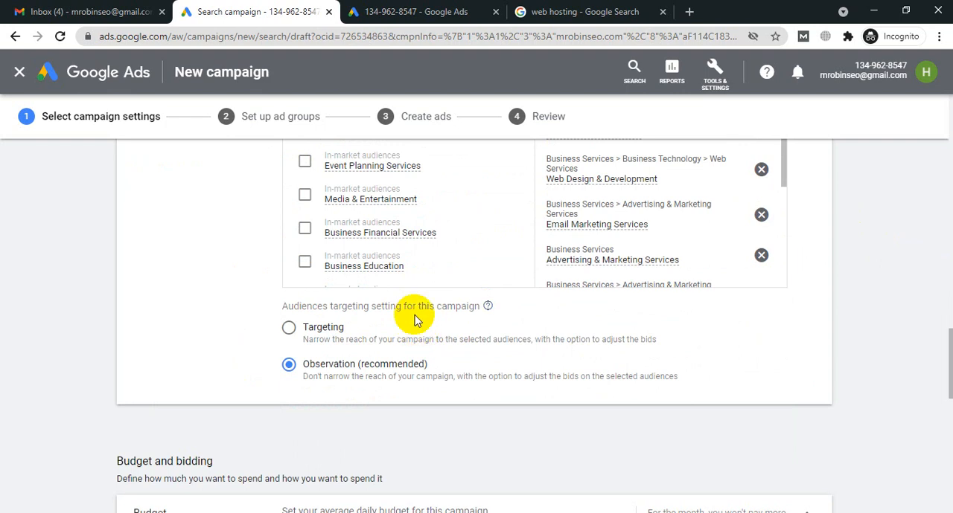
click(289, 329)
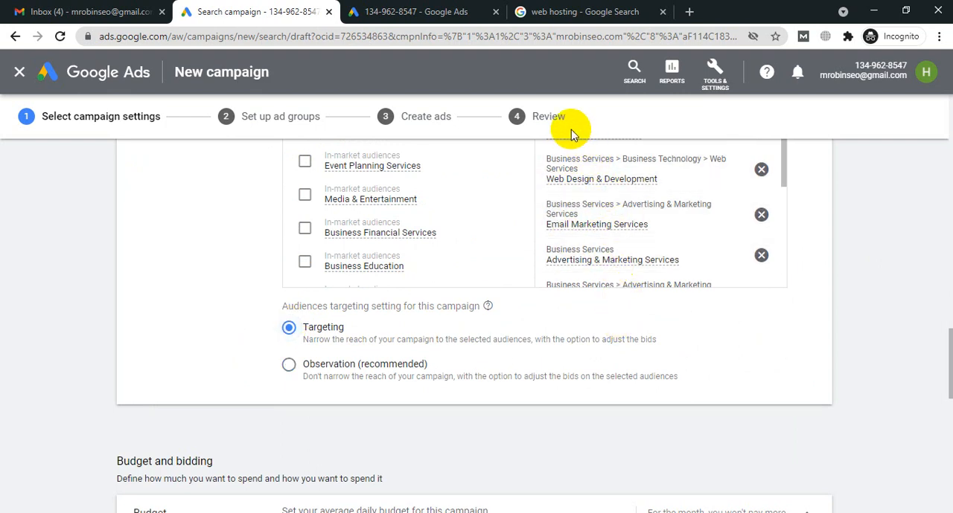
Step: Review the selected audiences, including Web Design & Development, and set the campaign's audience setting to Observation (recommended)
scroll(831, 262, up, 1)
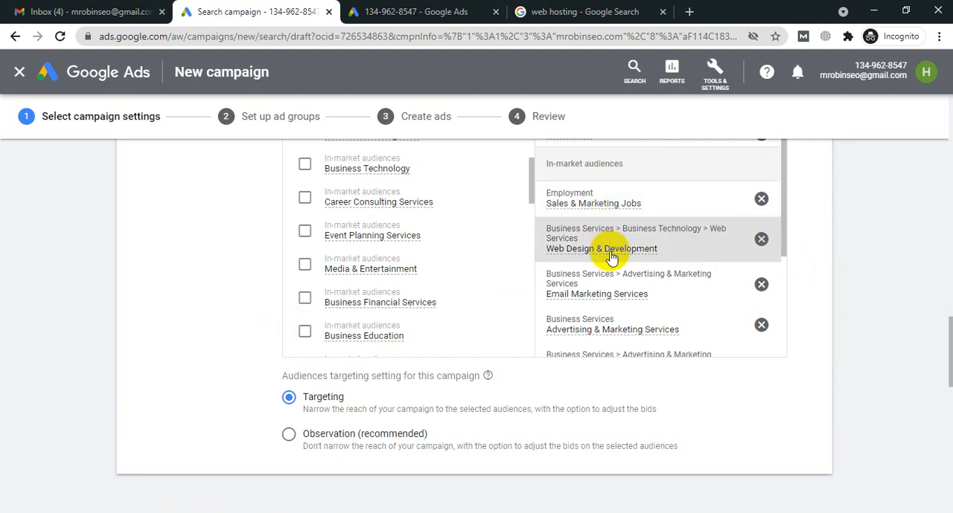
mouse_move(610, 257)
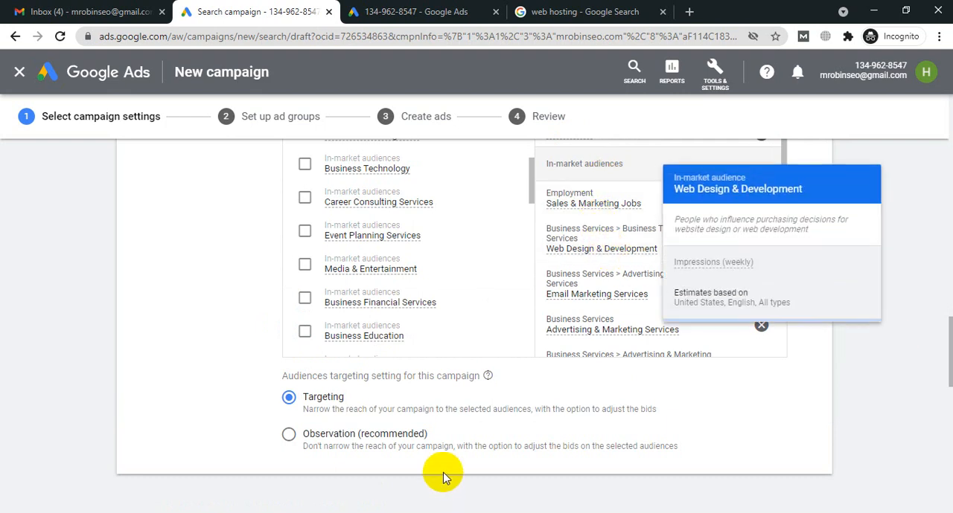
scroll(443, 472, up, 4)
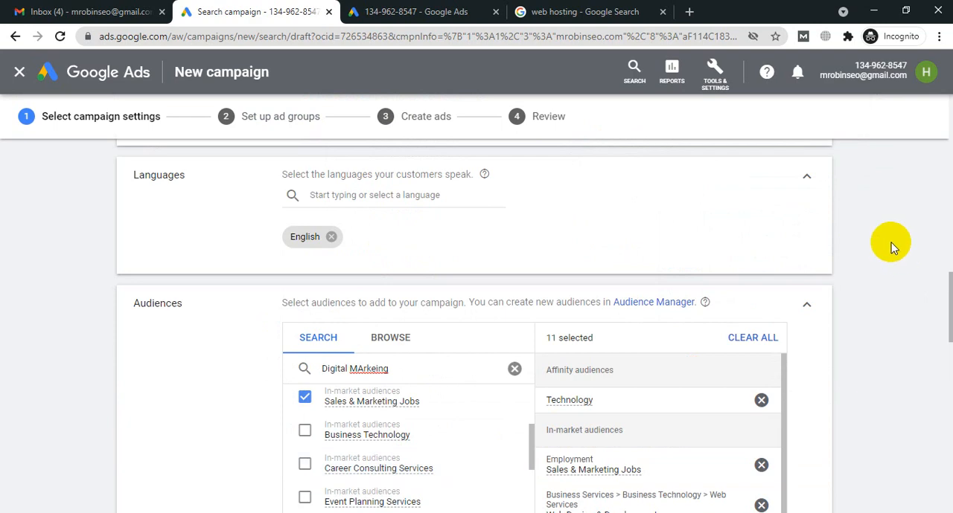
scroll(893, 248, down, 5)
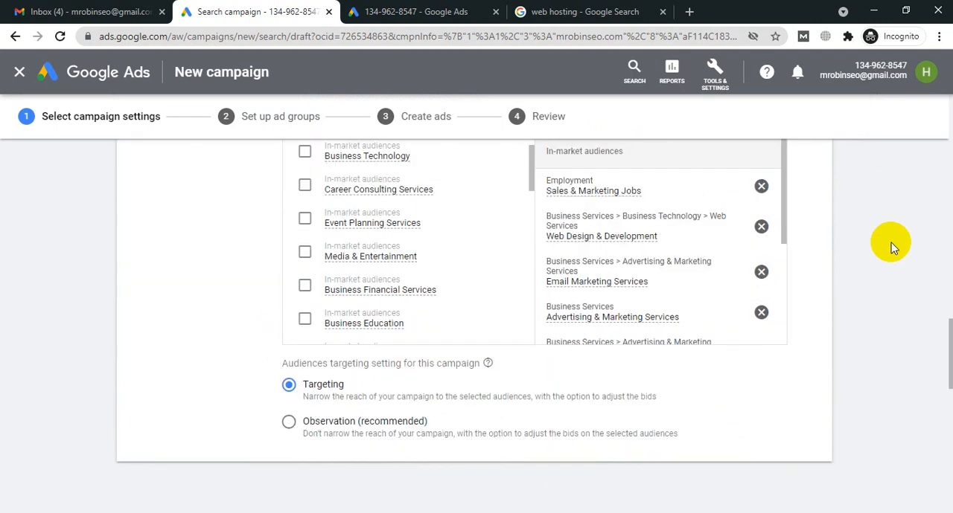
scroll(893, 248, down, 3)
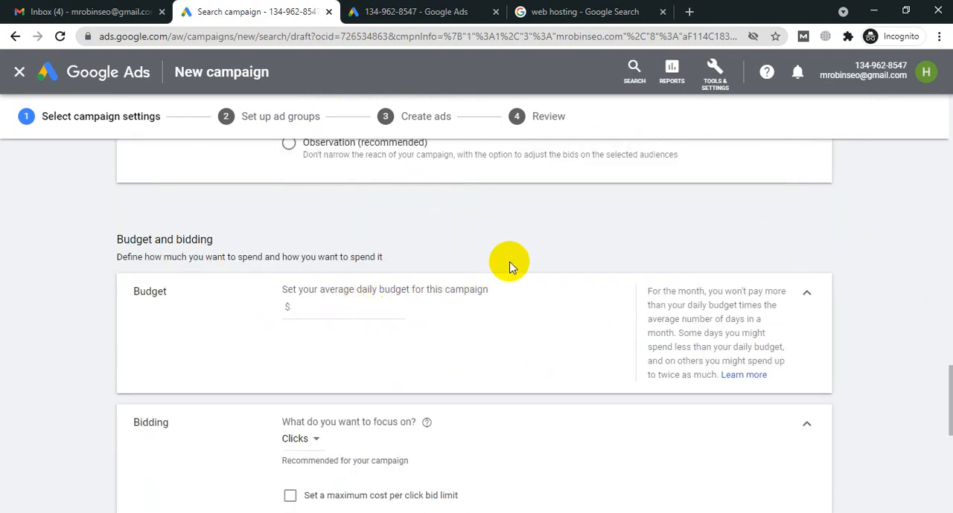
scroll(509, 267, up, 1)
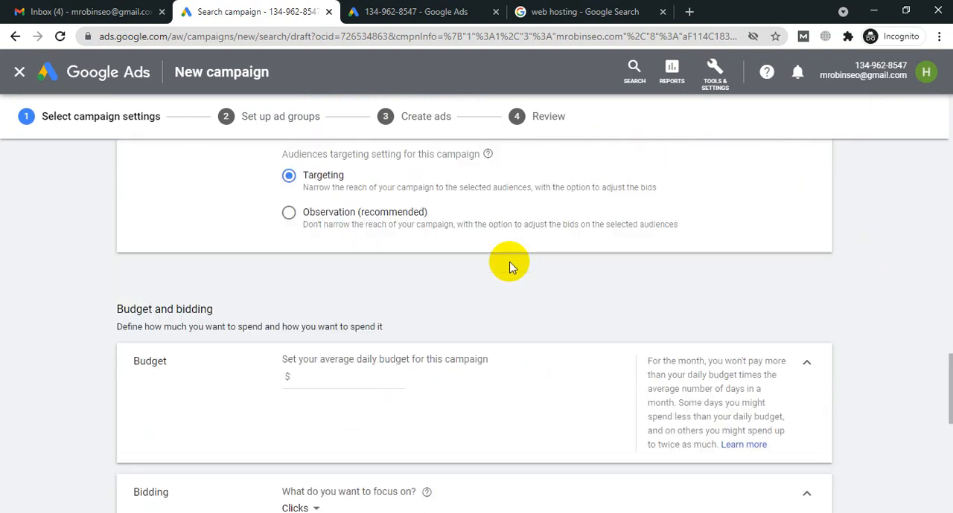
click(288, 216)
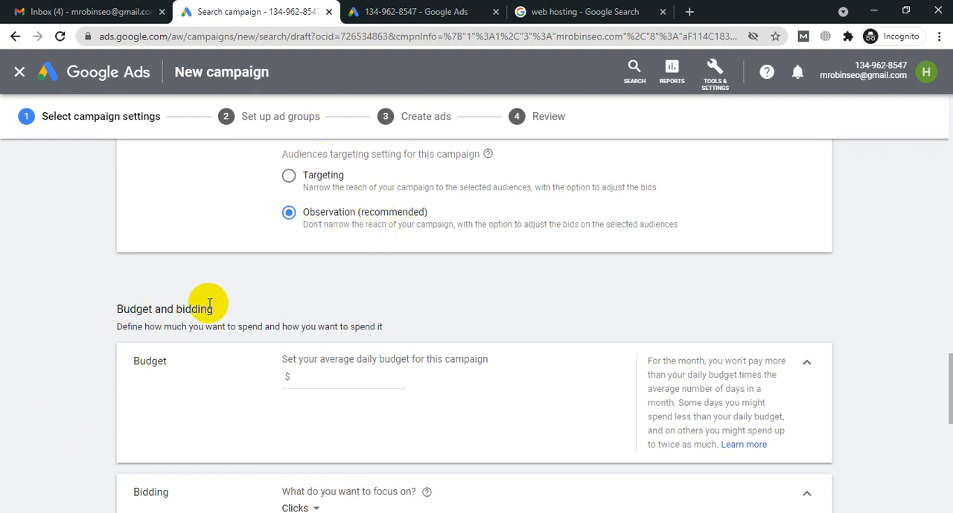
Step: Set the campaign's average daily budget to $10
click(322, 373)
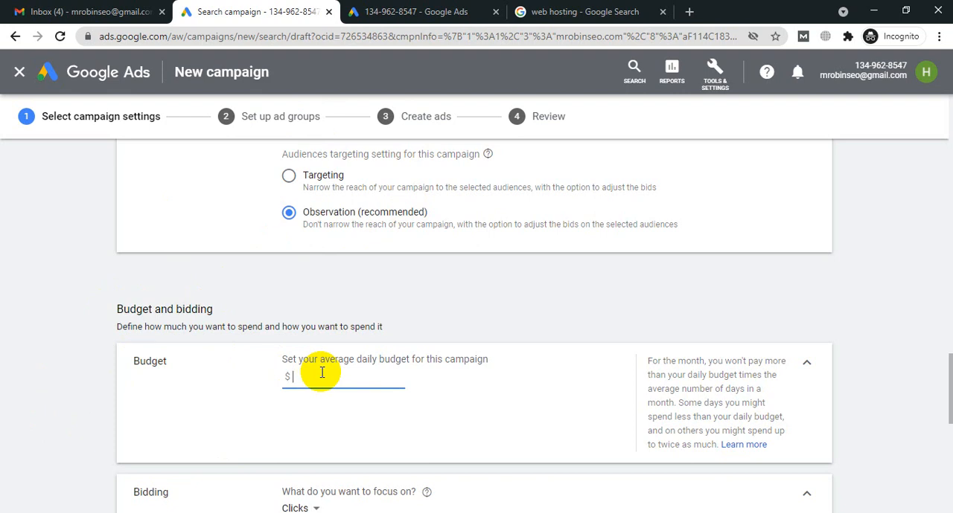
text(21)
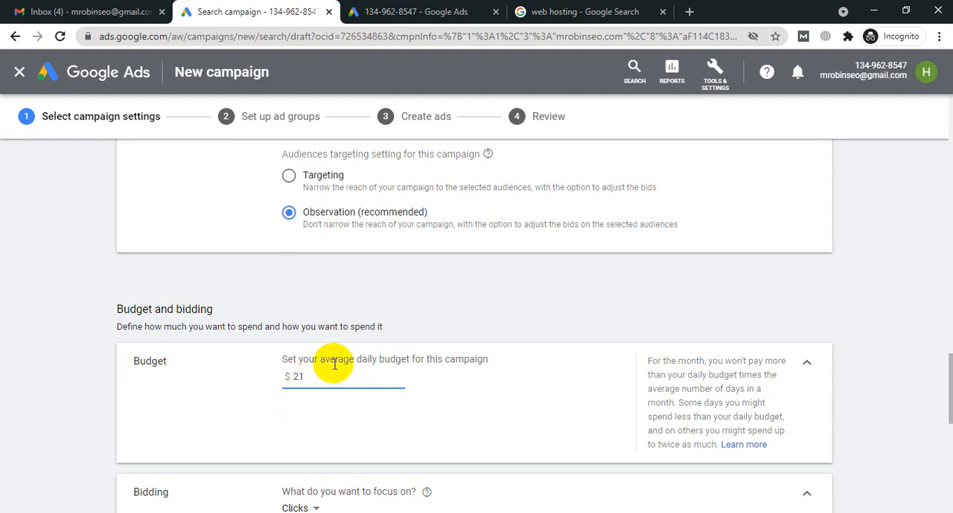
key(BackSpace)
key(BackSpace)
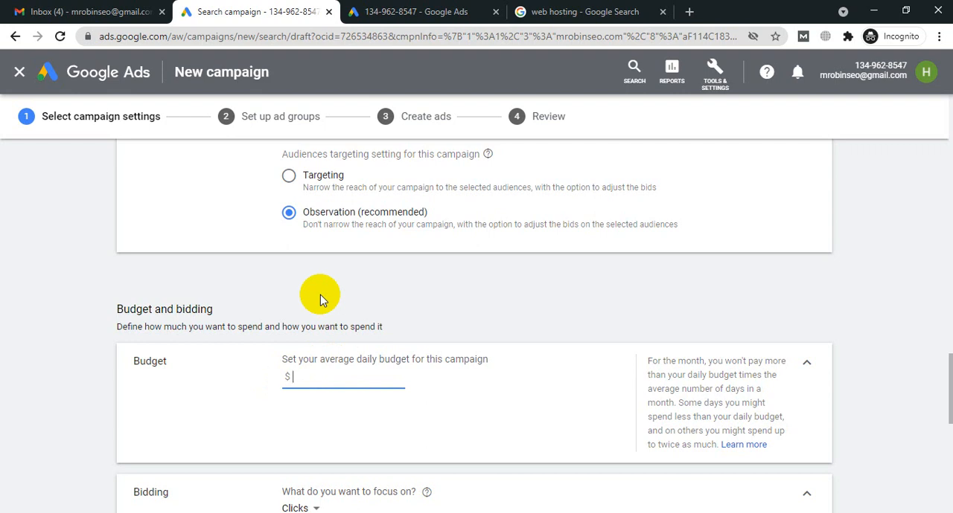
text(10)
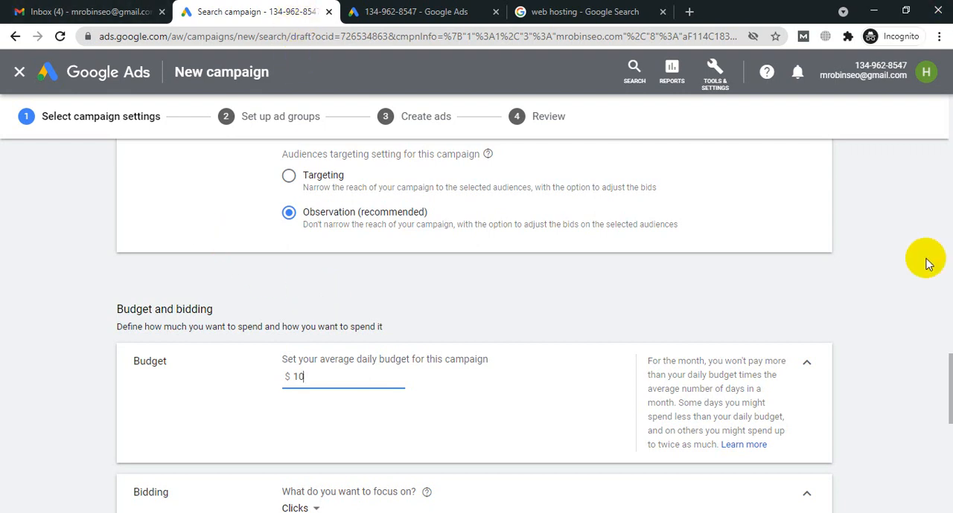
Step: Examine the bidding focus options, compare them with the ads in the web hosting search results, and keep the focus on Clicks
scroll(927, 264, down, 1)
scroll(927, 264, down, 1)
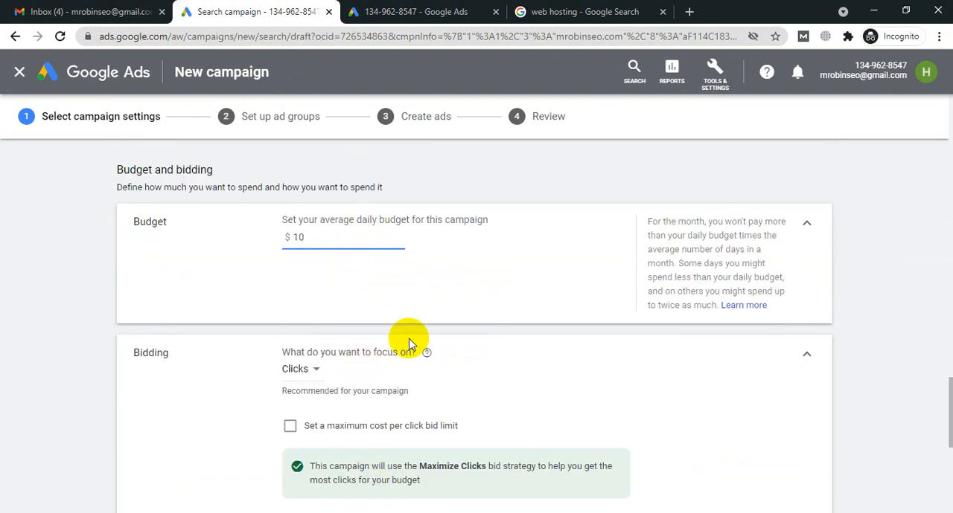
scroll(489, 305, down, 2)
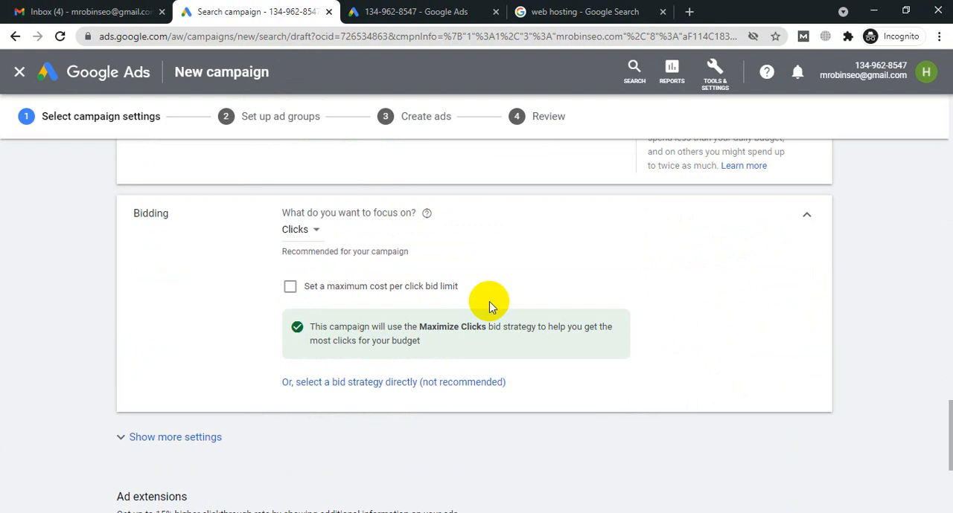
click(317, 232)
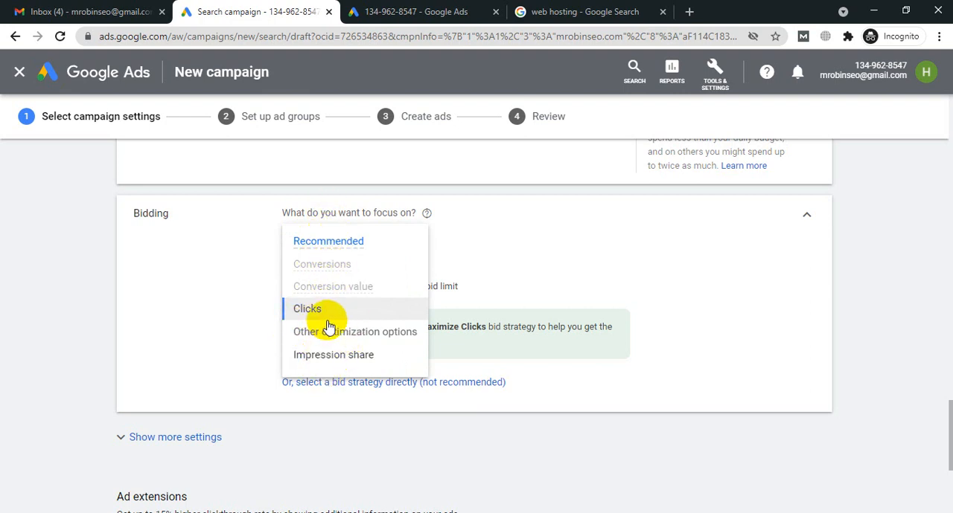
click(593, 8)
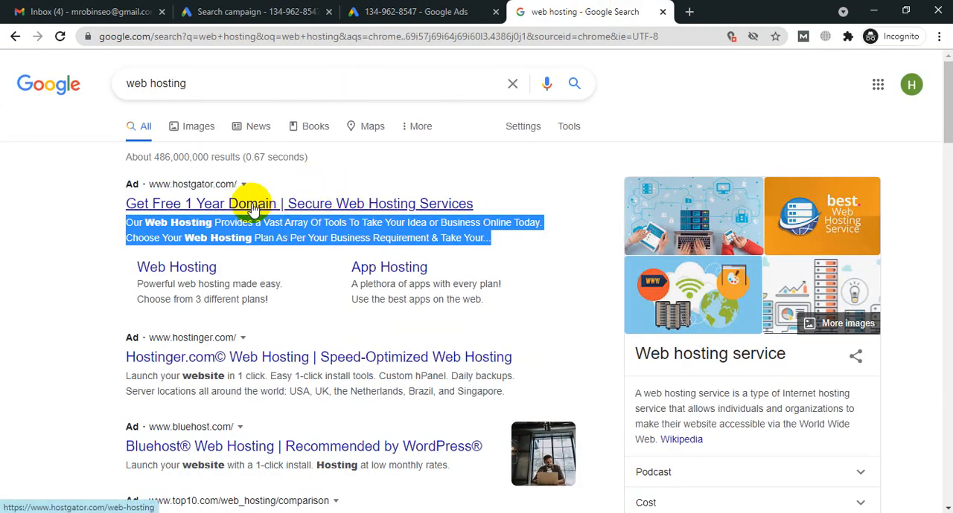
click(276, 7)
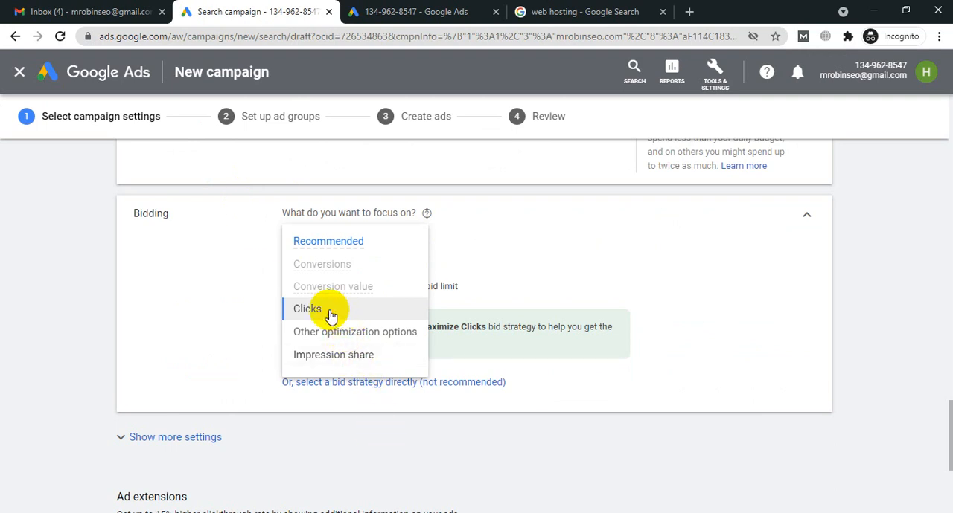
click(802, 289)
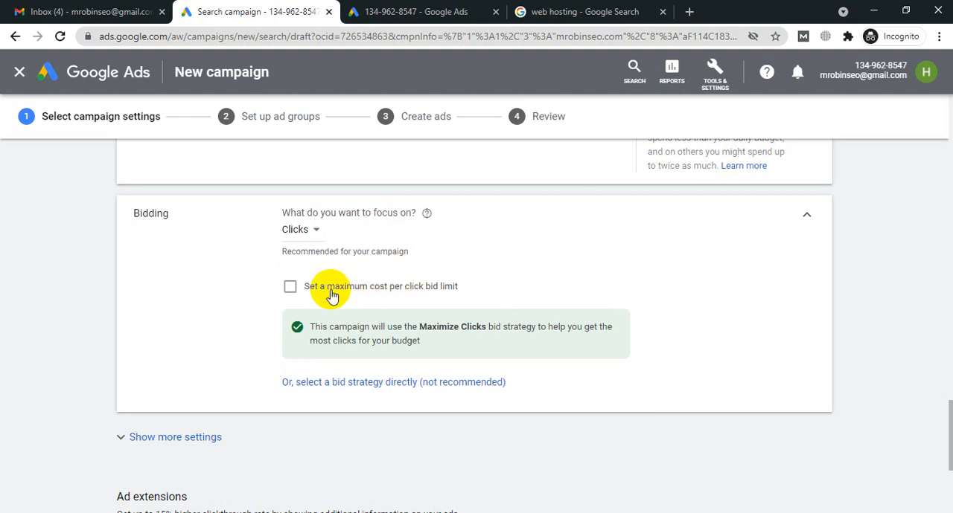
Step: Enable the maximum cost per click bid limit, and check the web hosting query on Google Search before returning to the campaign
click(290, 288)
click(588, 11)
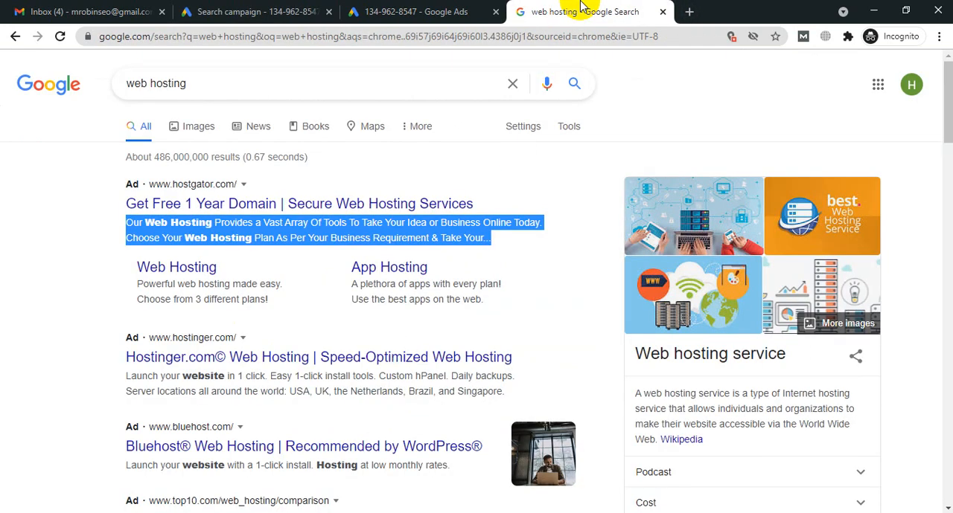
drag(181, 84, 96, 85)
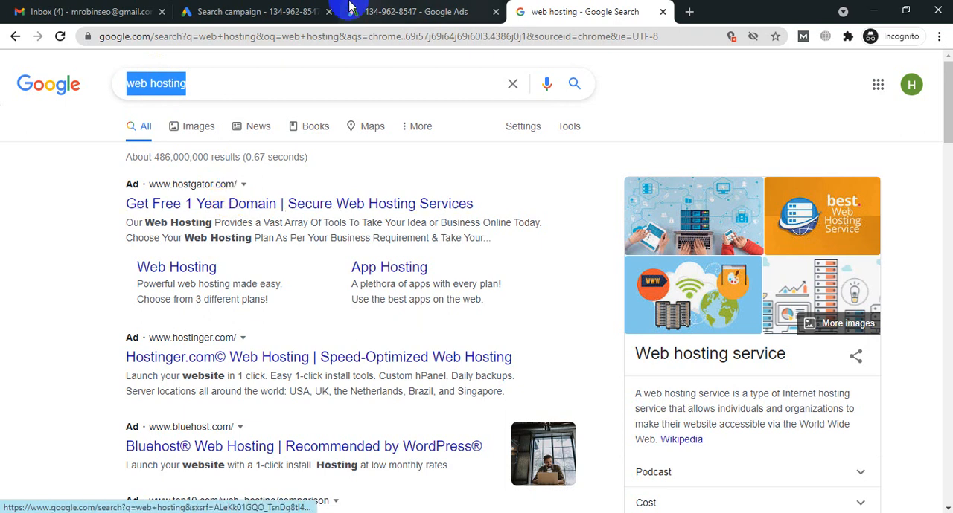
click(279, 12)
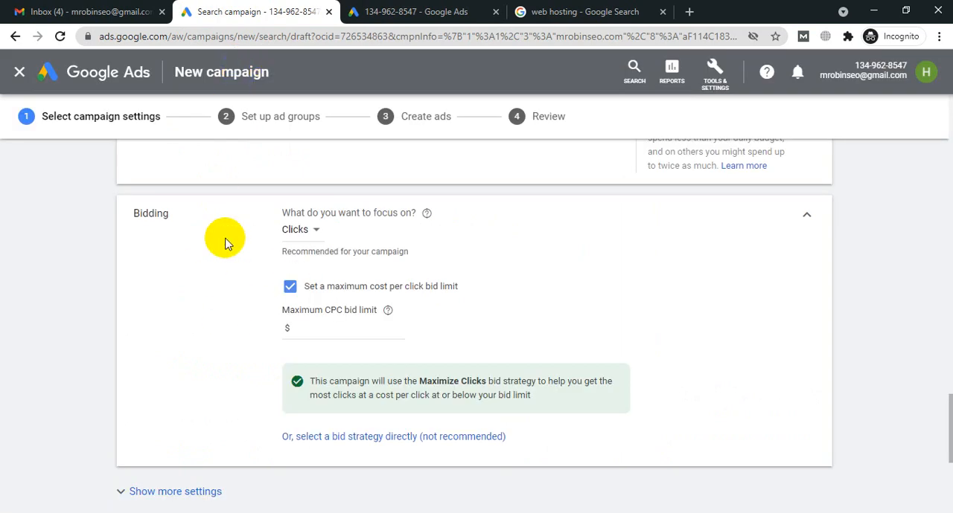
Step: Set the maximum CPC bid limit to $0.10
click(298, 325)
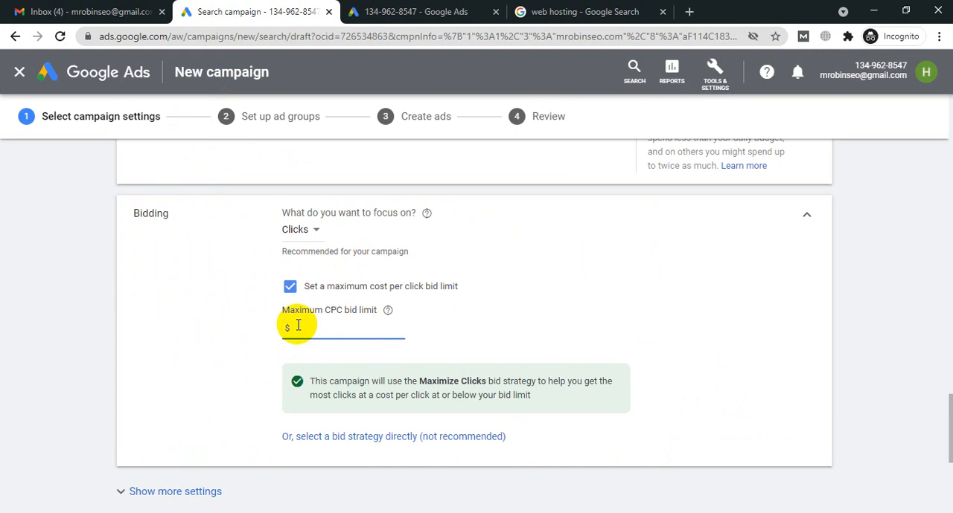
text(0)
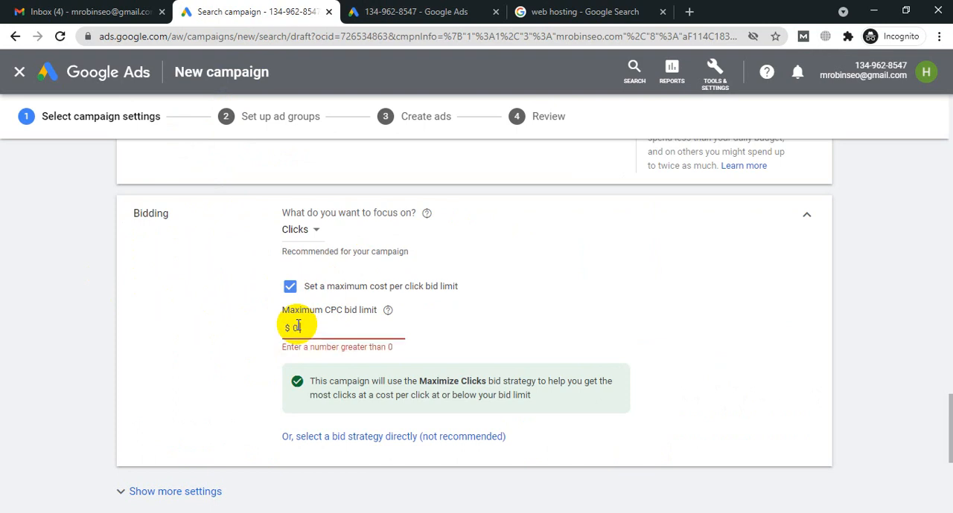
text(.10)
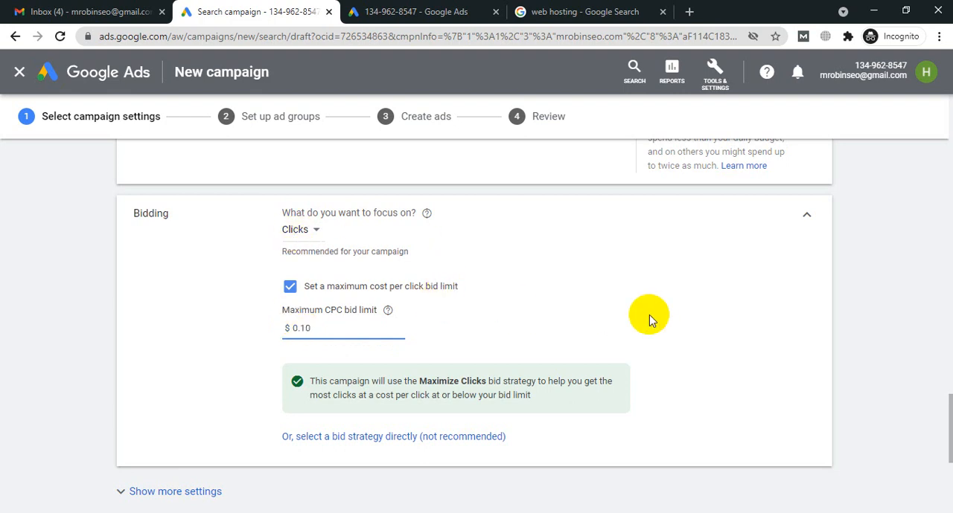
click(649, 314)
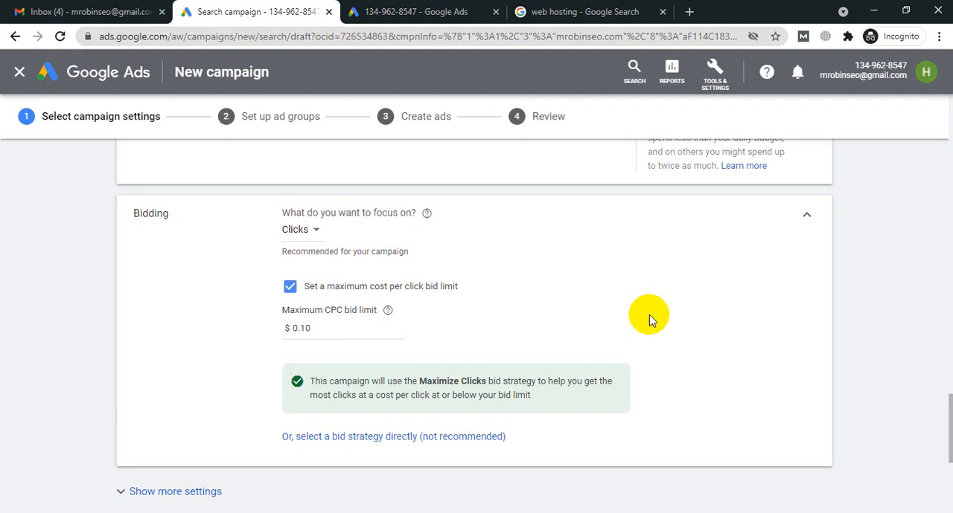
Step: Review the top ads in the web hosting search results, and return to the campaign's bidding settings
click(532, 11)
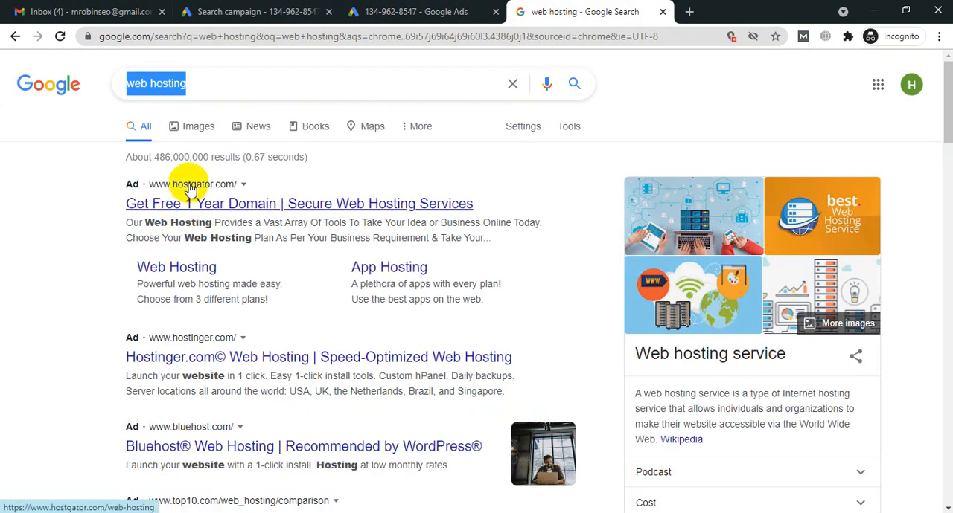
scroll(191, 195, down, 1)
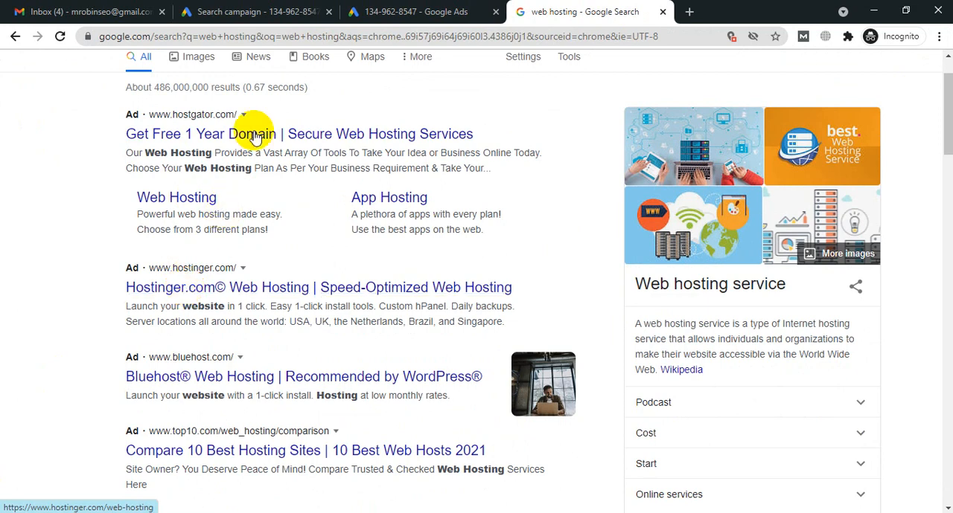
click(288, 9)
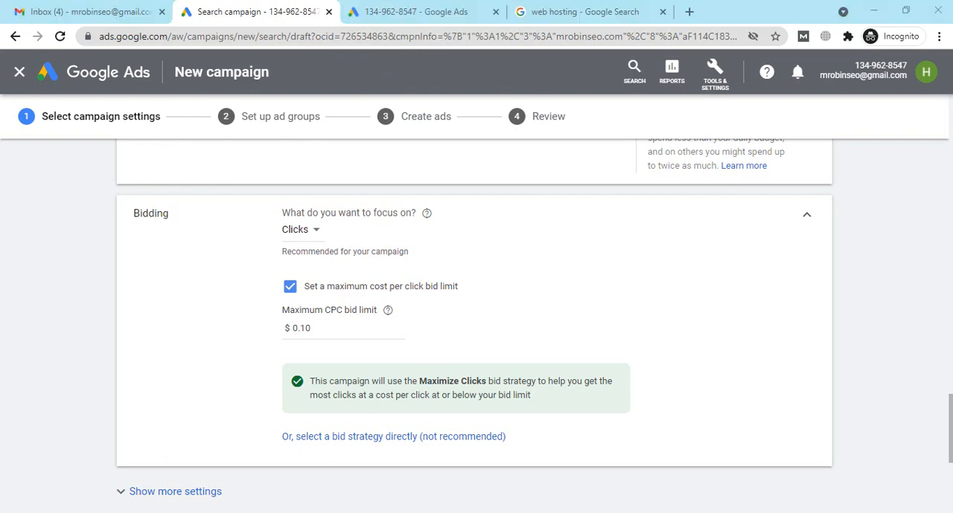
Step: Switch to PowerPoint to show the slide on why Google Ads are not performing, and return to the campaign in the browser
key(alt+Tab)
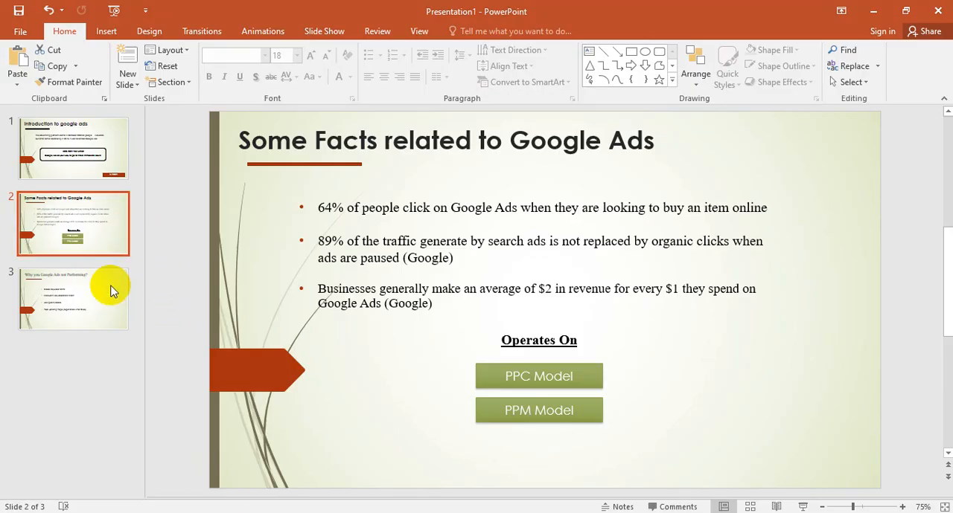
click(85, 313)
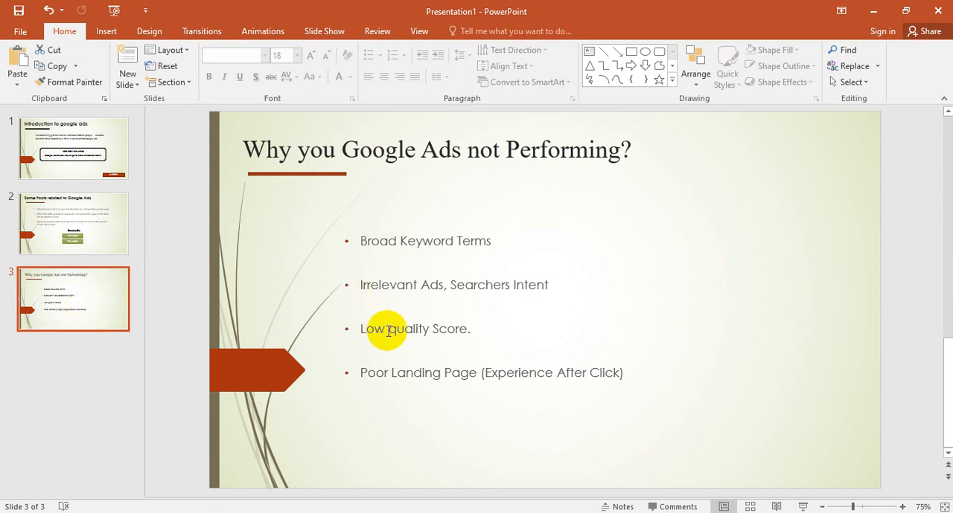
click(875, 10)
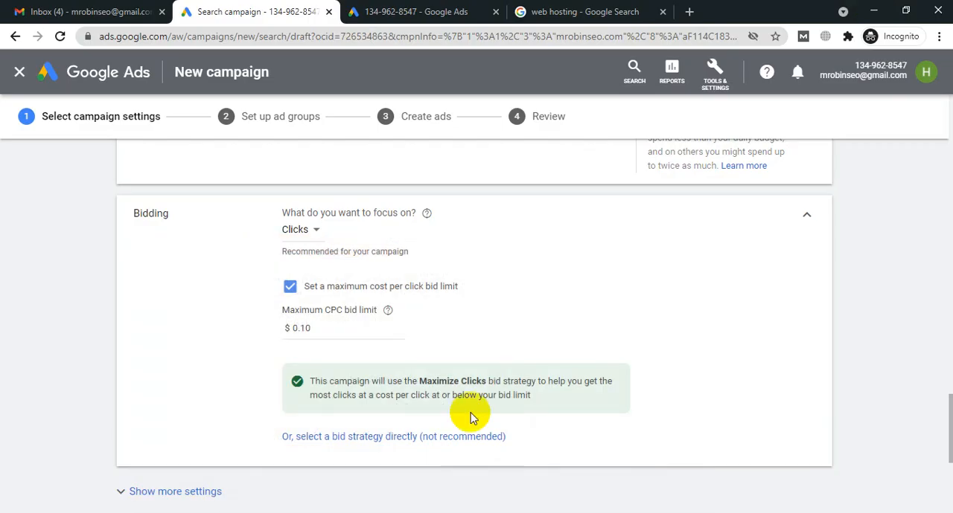
Step: Compare the sponsored web hosting results from the Hostgator ad down to the Top10 ad, and go back to the campaign draft
click(546, 11)
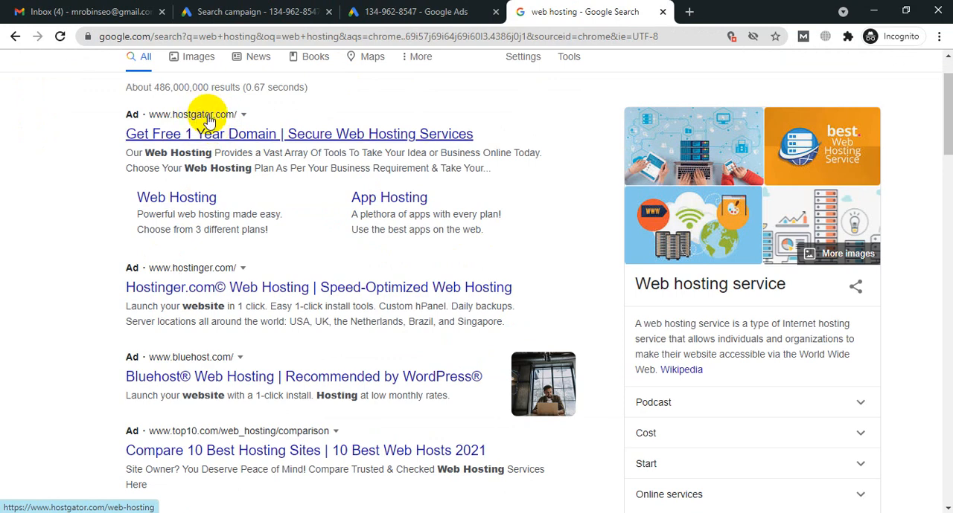
scroll(165, 202, down, 3)
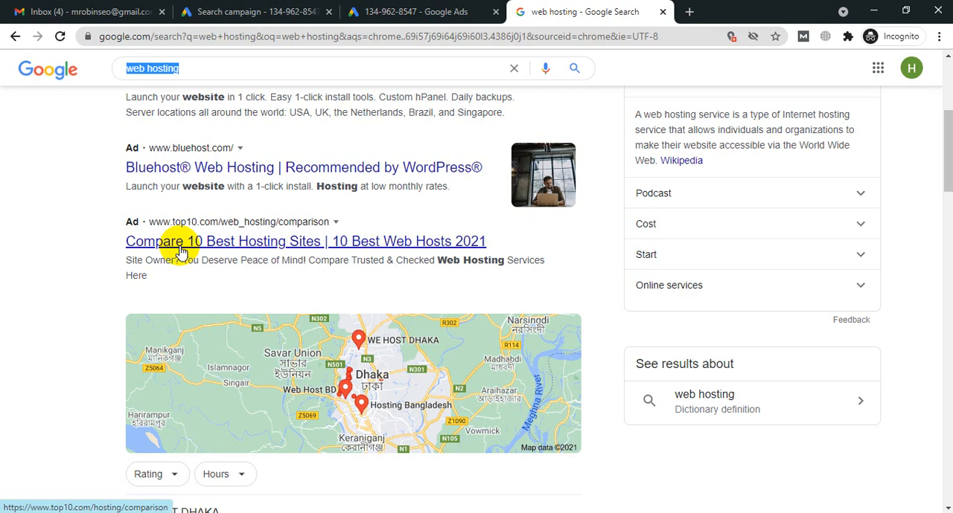
scroll(228, 283, up, 4)
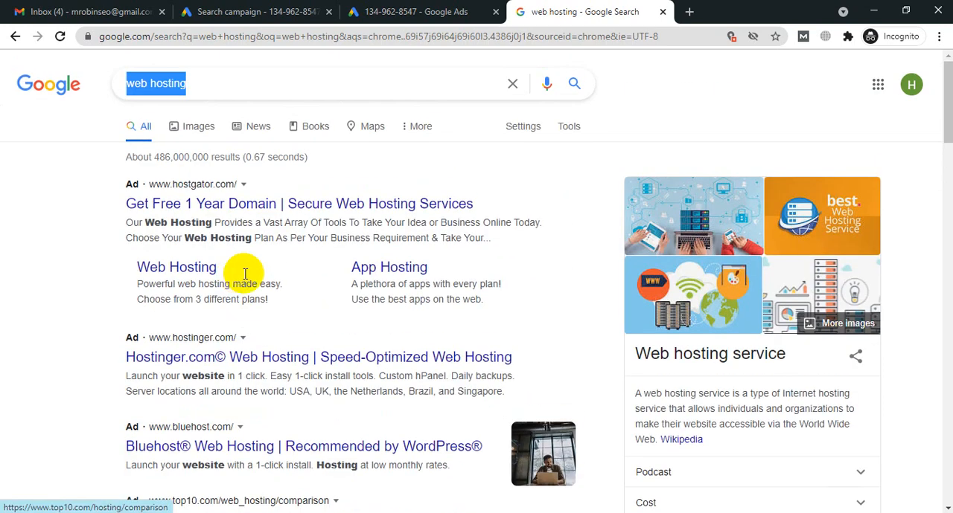
click(244, 6)
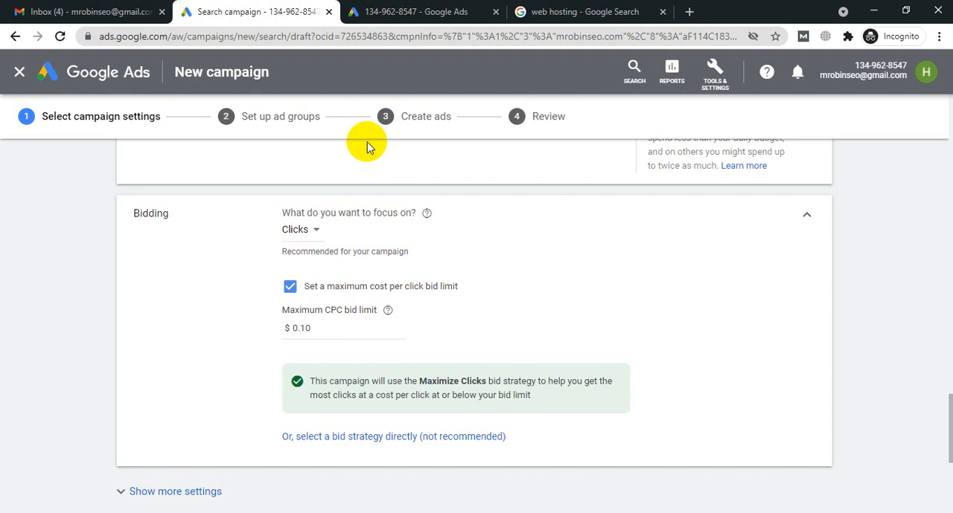
Step: Examine the campaign's ad extension options, and compare them with the extra links under the Hostgator ad in the web hosting results
scroll(689, 263, down, 5)
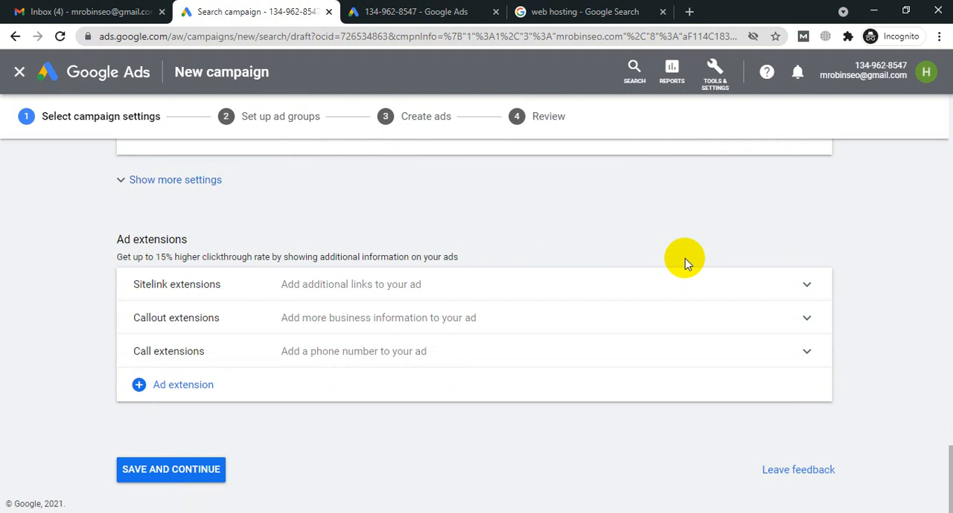
scroll(686, 262, up, 3)
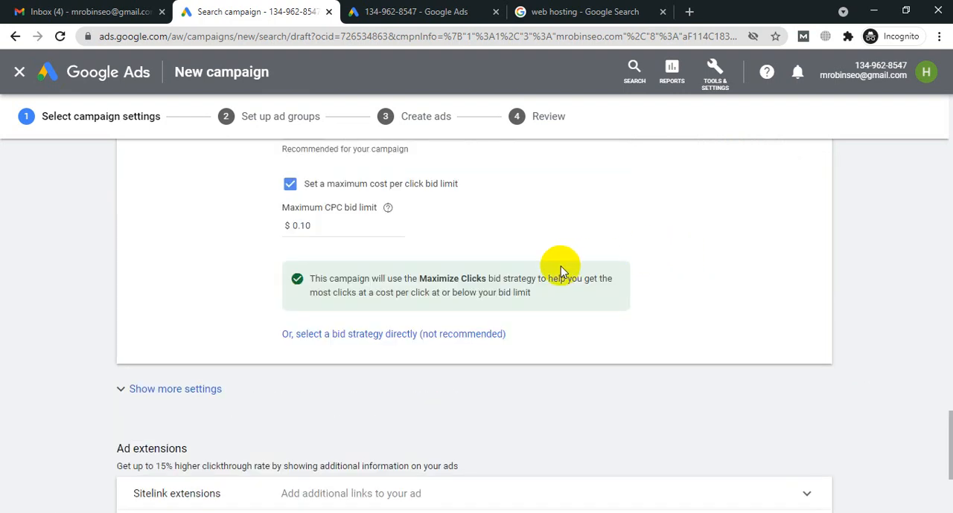
scroll(560, 266, down, 2)
scroll(212, 325, down, 1)
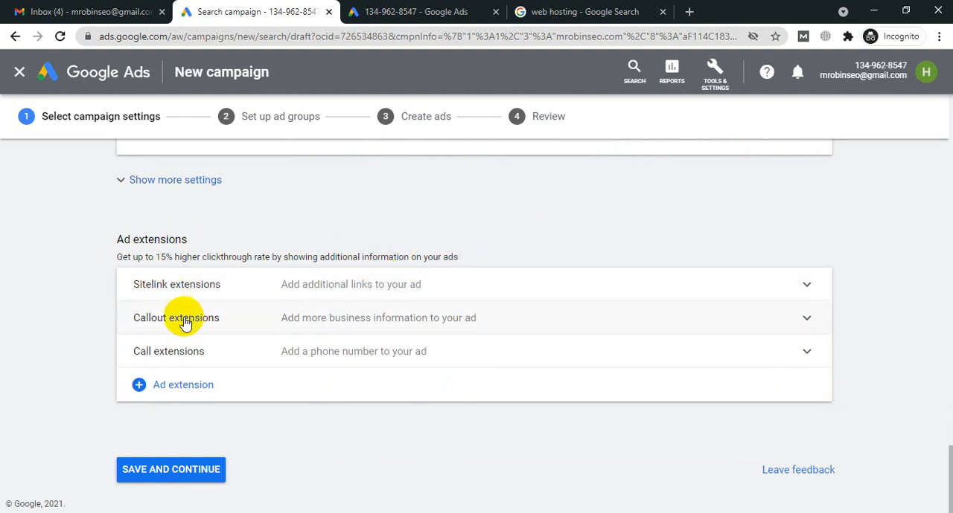
click(588, 6)
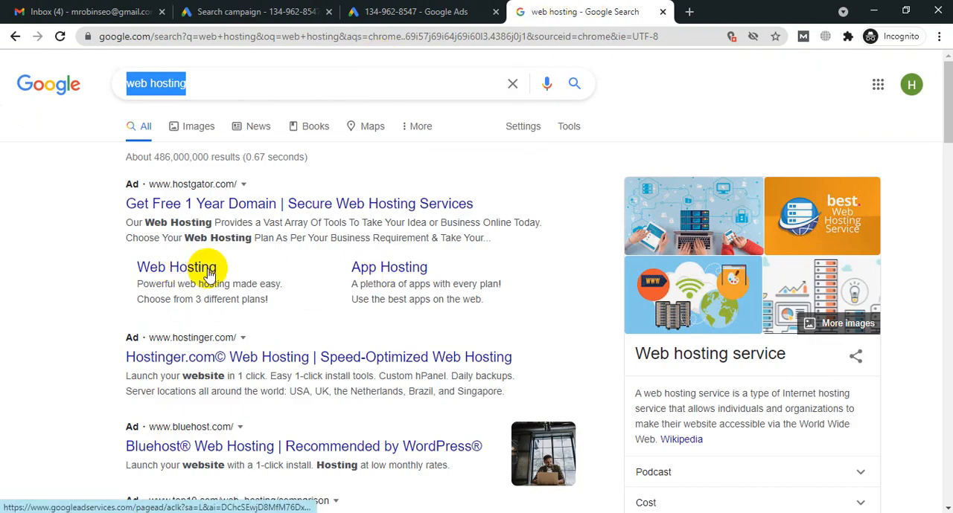
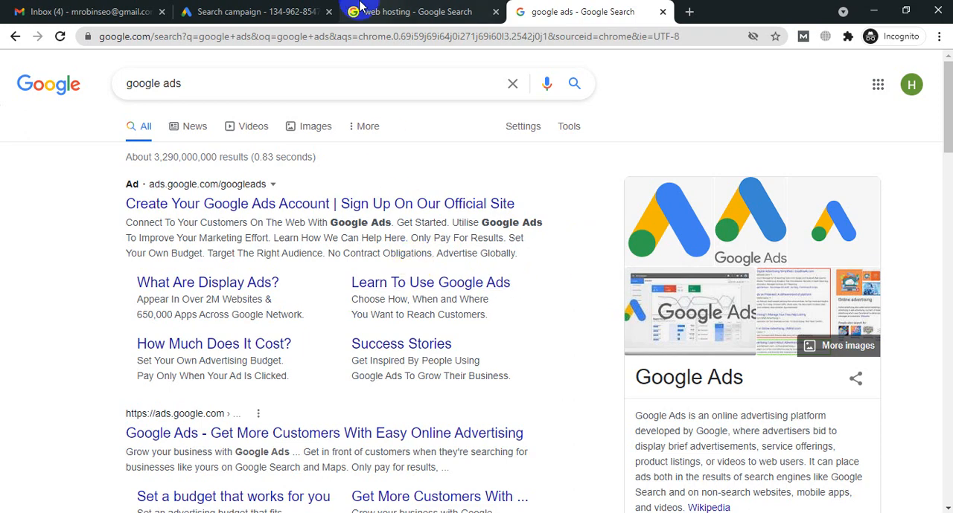
Step: Review the description text of the top Google Ads search ad against the web hosting results, and return to the campaign's ad extensions
click(381, 9)
click(669, 8)
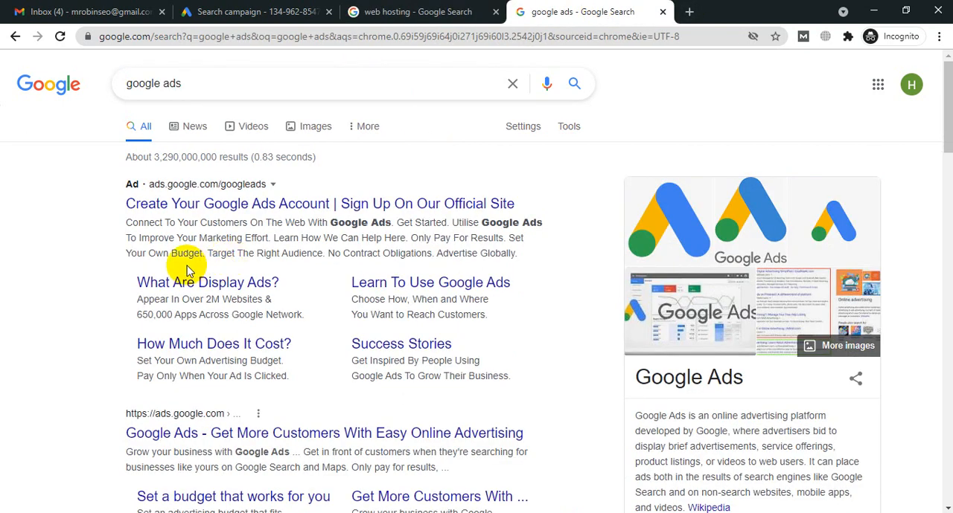
drag(128, 250, 513, 253)
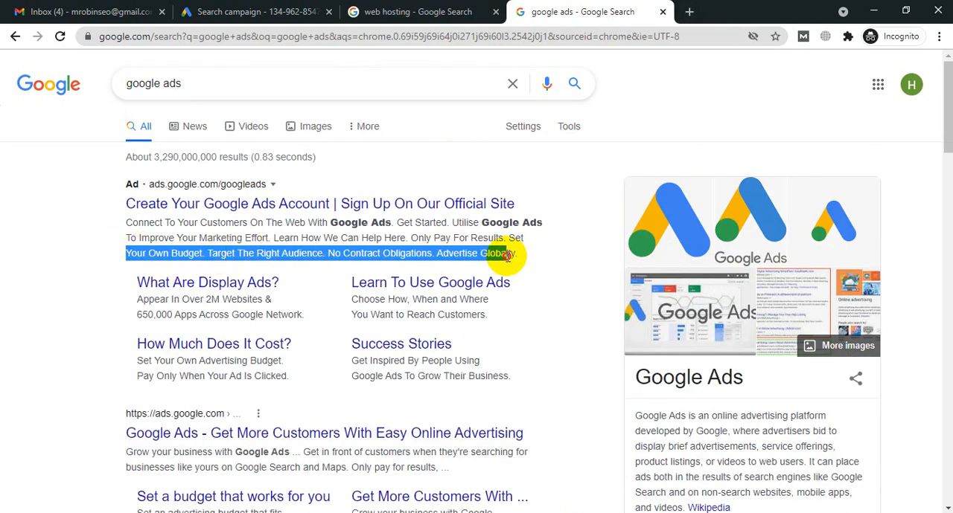
click(423, 6)
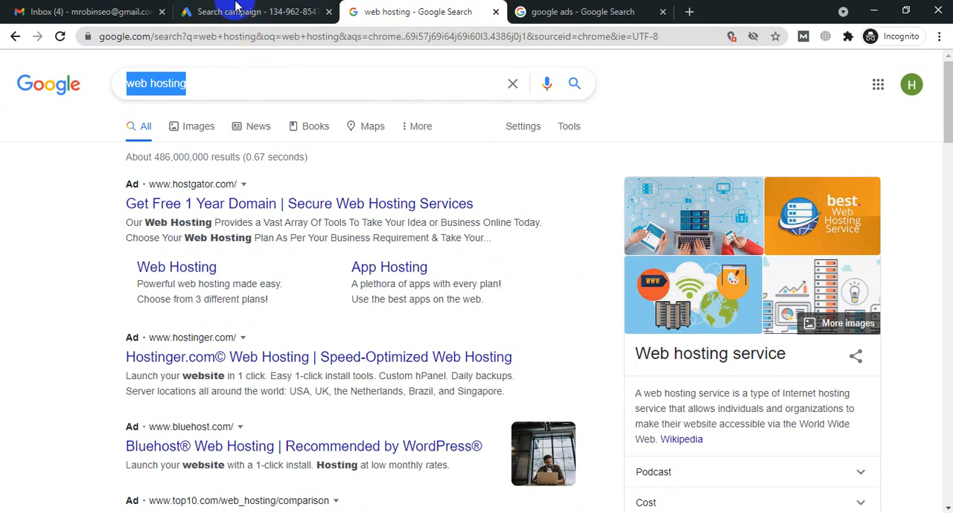
click(269, 11)
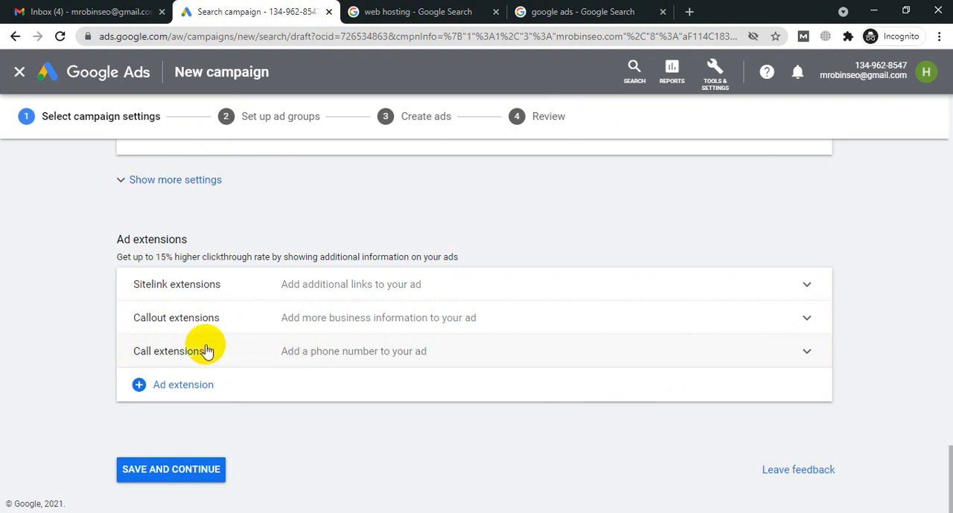
Step: Open makehealthworld.com in a new browser tab
click(550, 11)
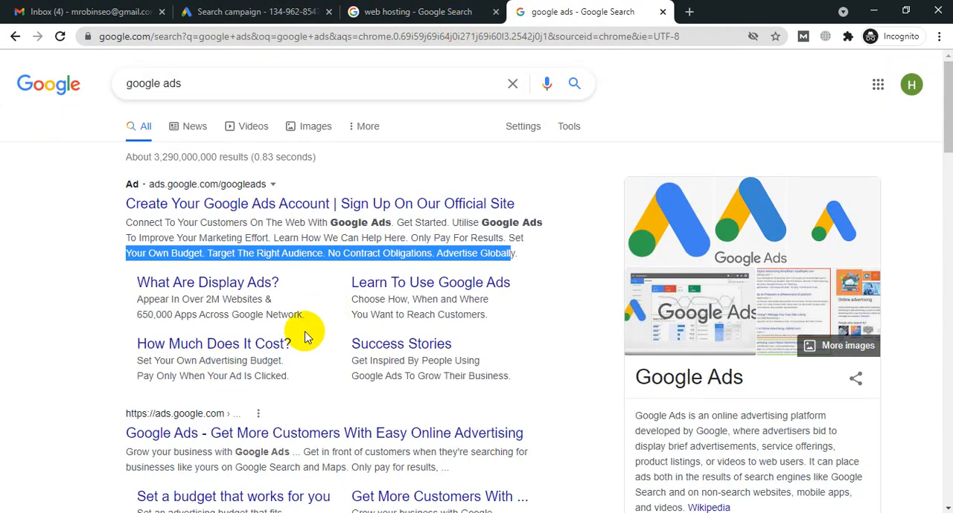
click(688, 12)
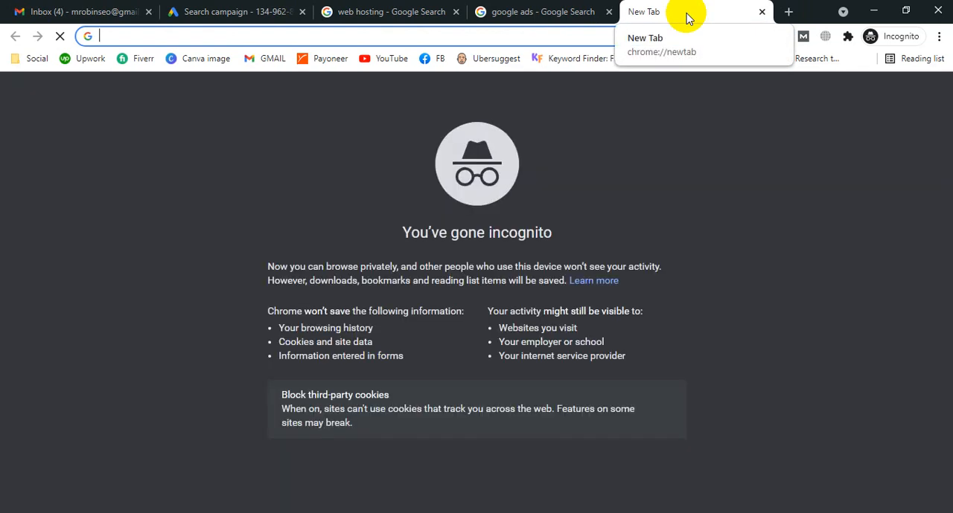
text(make)
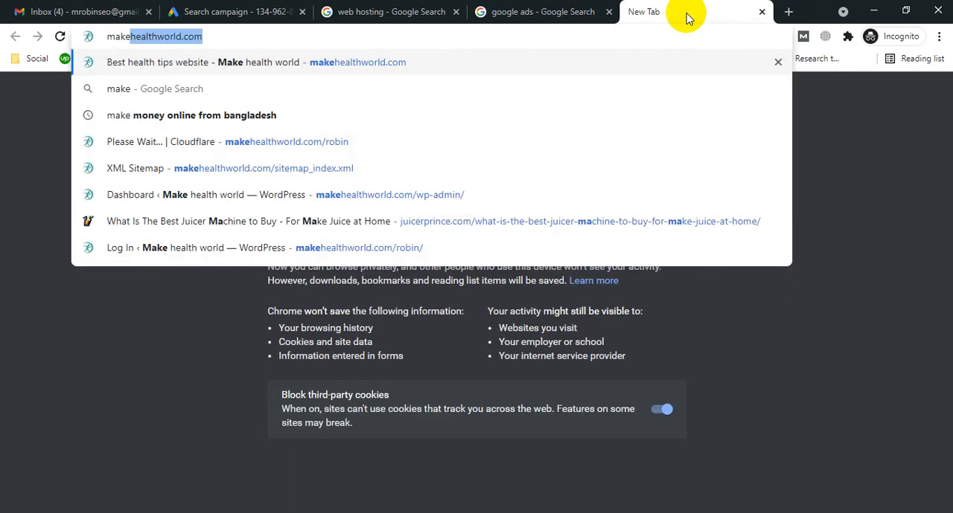
key(Return)
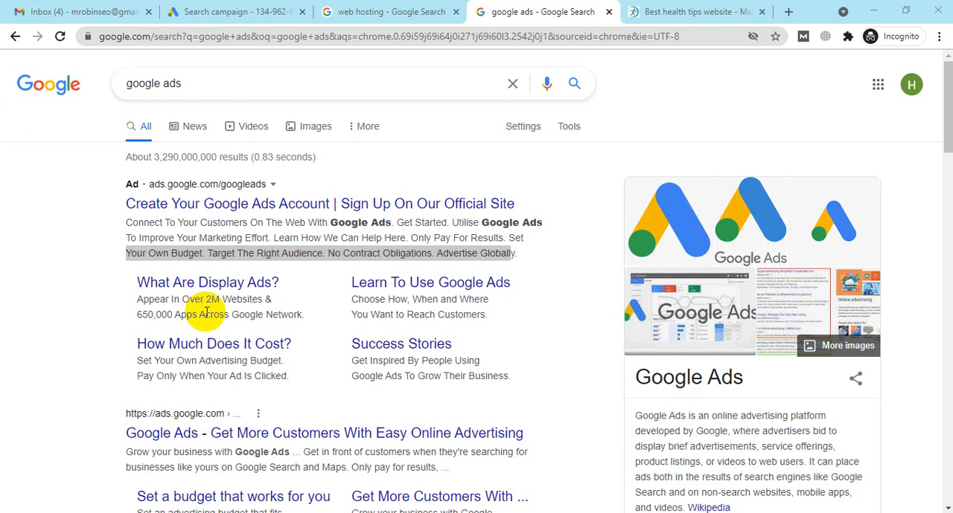
Step: Open the Write For Us page from the Make Health World footer, dismissing the ad overlay, and select the page's web address
click(686, 13)
drag(948, 87, 947, 476)
click(679, 437)
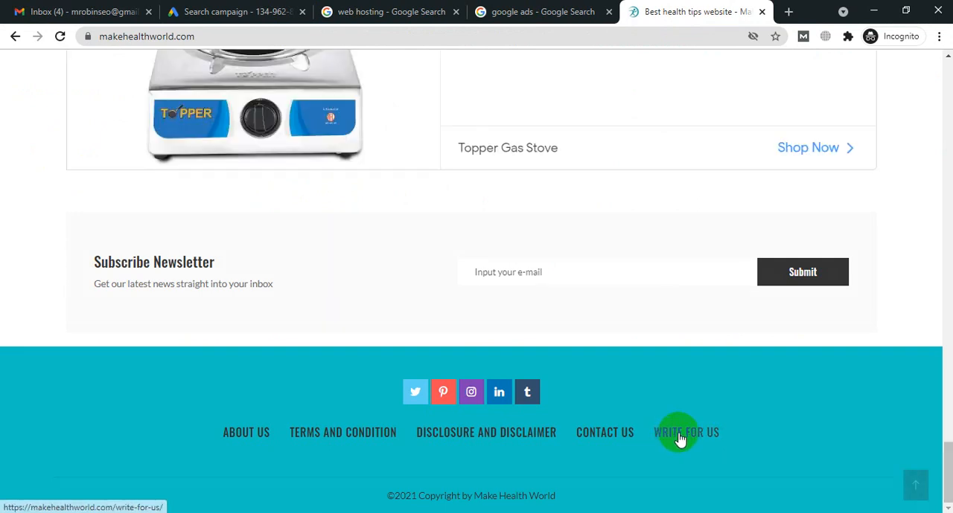
click(316, 435)
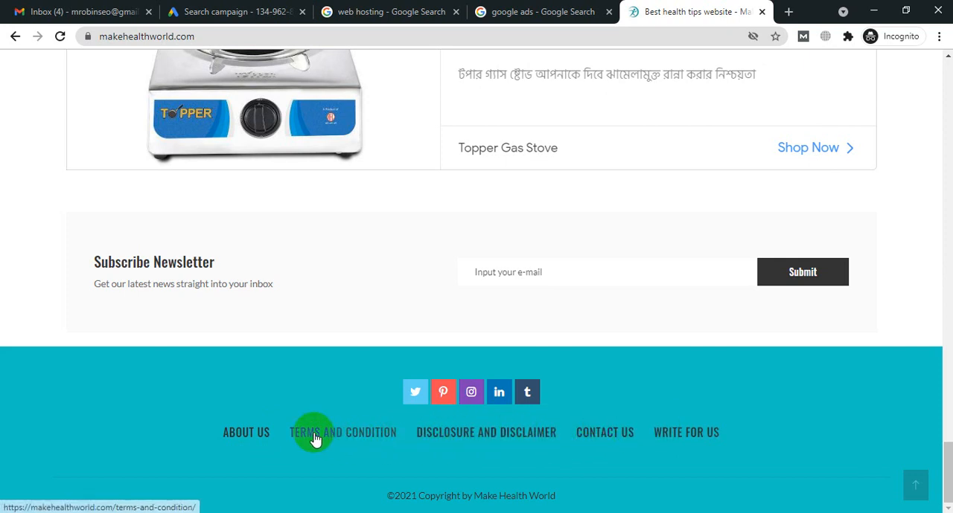
click(690, 435)
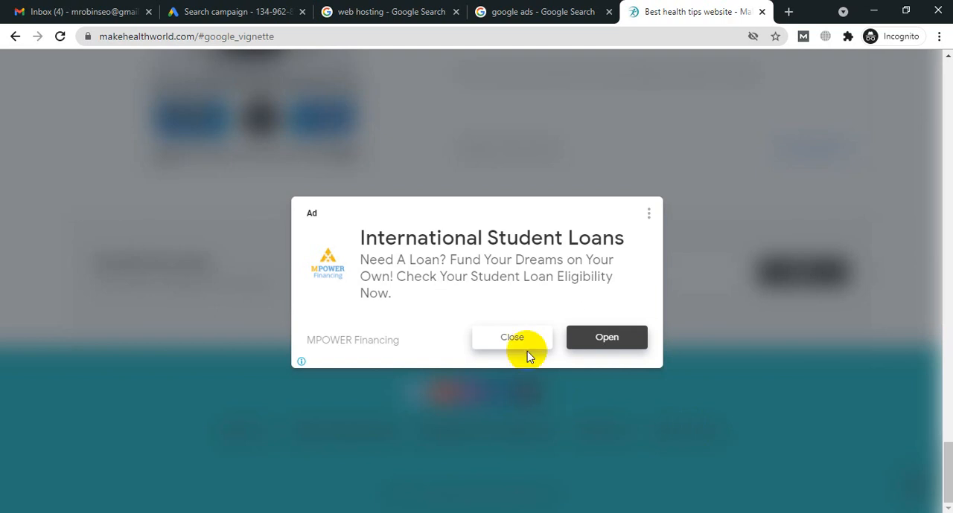
click(525, 344)
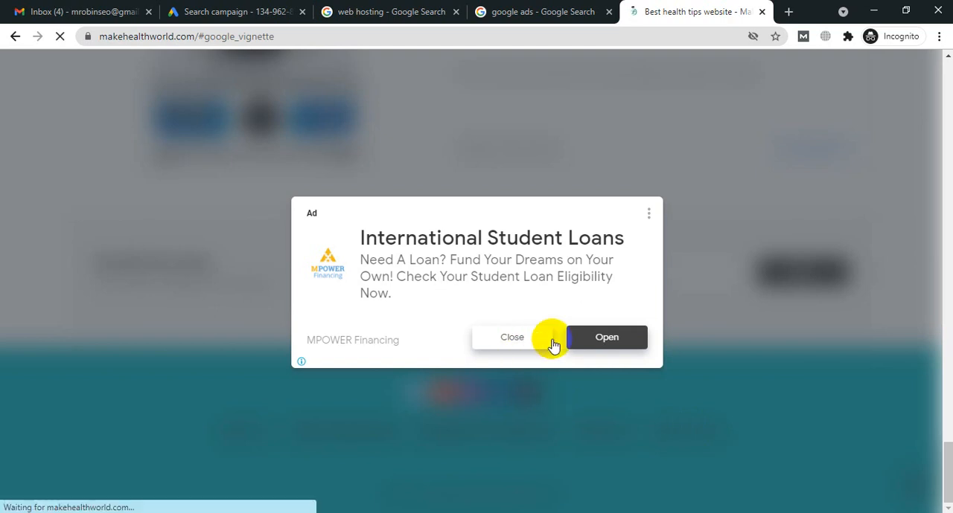
click(264, 35)
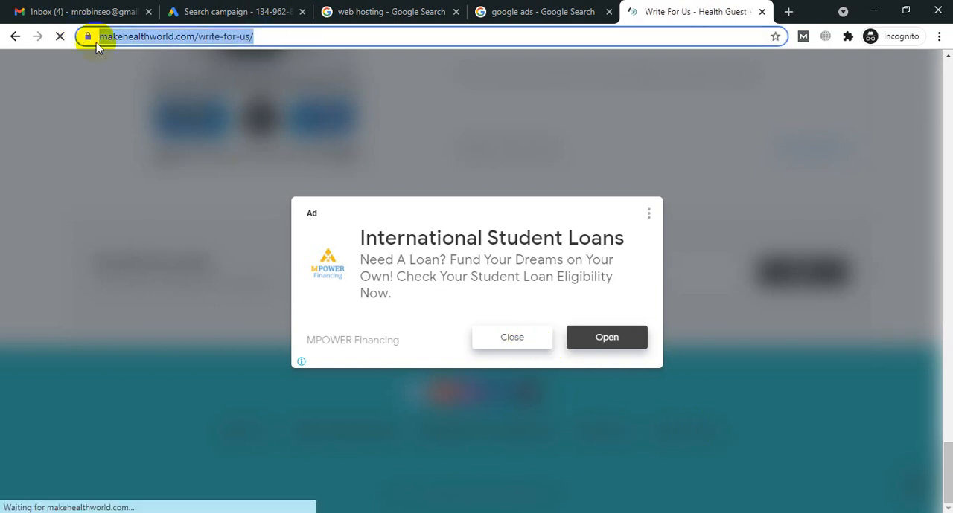
Step: Expand the campaign's sitelink extensions and compare Sitelink 1's text field with the extra links under the Google Ads search ad
click(237, 11)
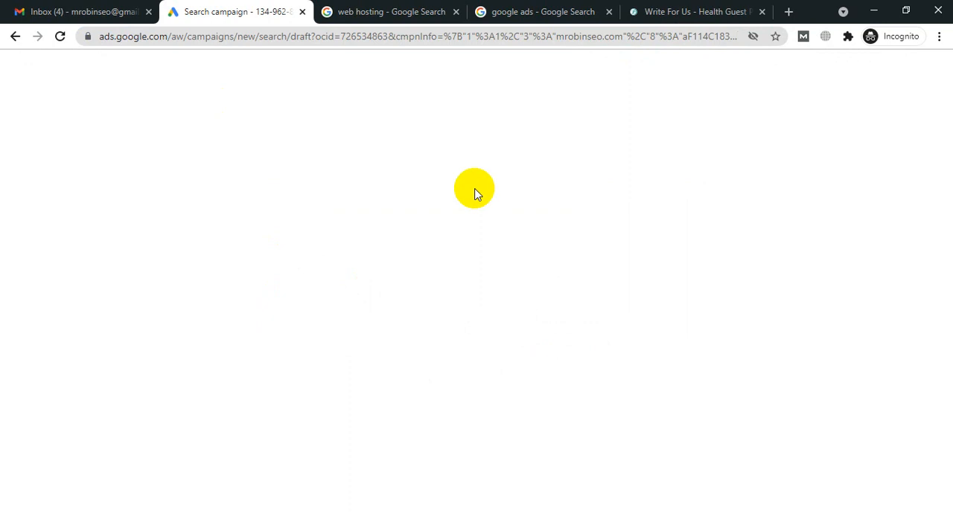
click(455, 11)
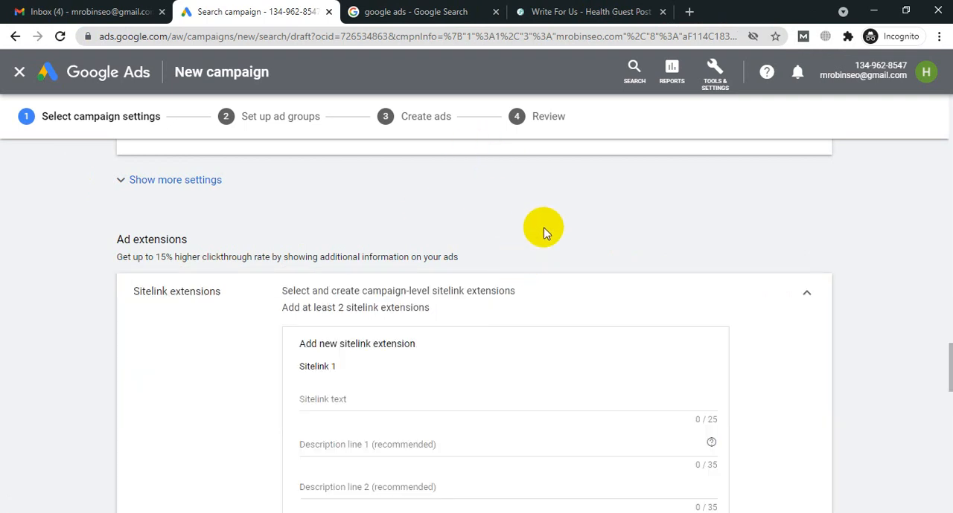
scroll(543, 230, down, 2)
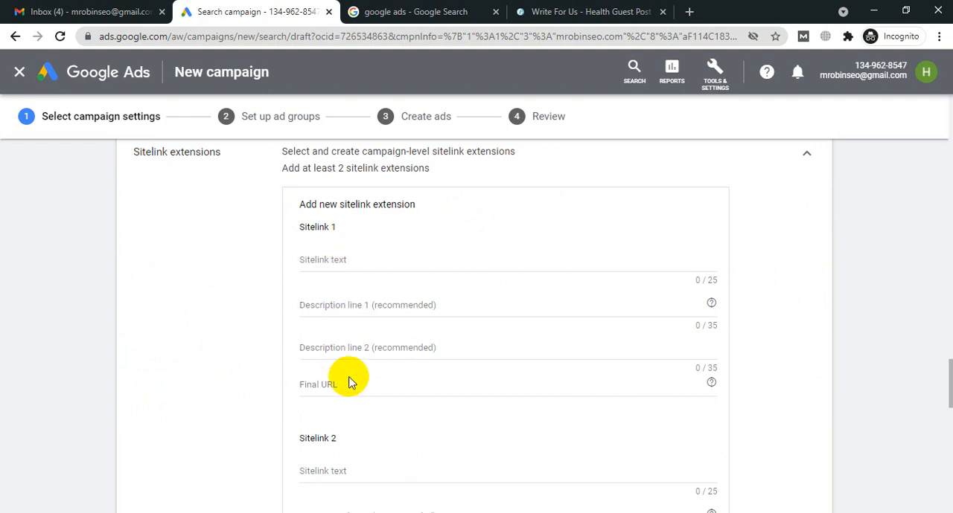
click(317, 261)
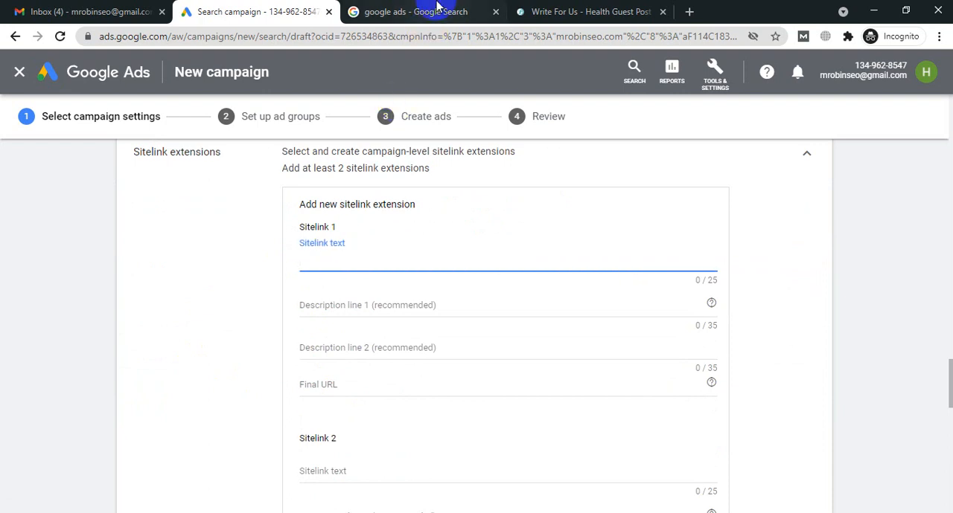
click(432, 12)
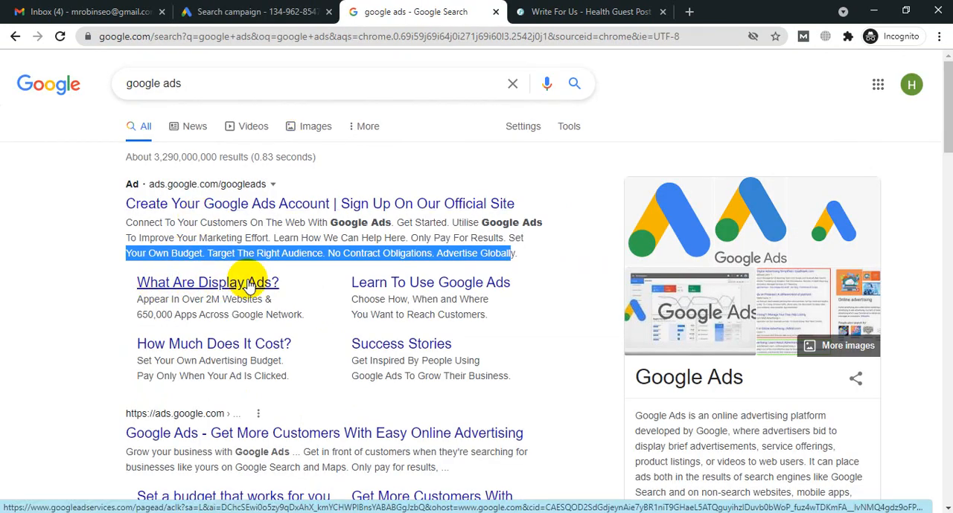
Step: Copy the "Write For Us" heading from the Make Health World page and paste it as the Sitelink 1 text
click(584, 12)
scroll(480, 284, down, 5)
scroll(480, 284, up, 5)
drag(407, 169, 523, 163)
scroll(529, 285, down, 2)
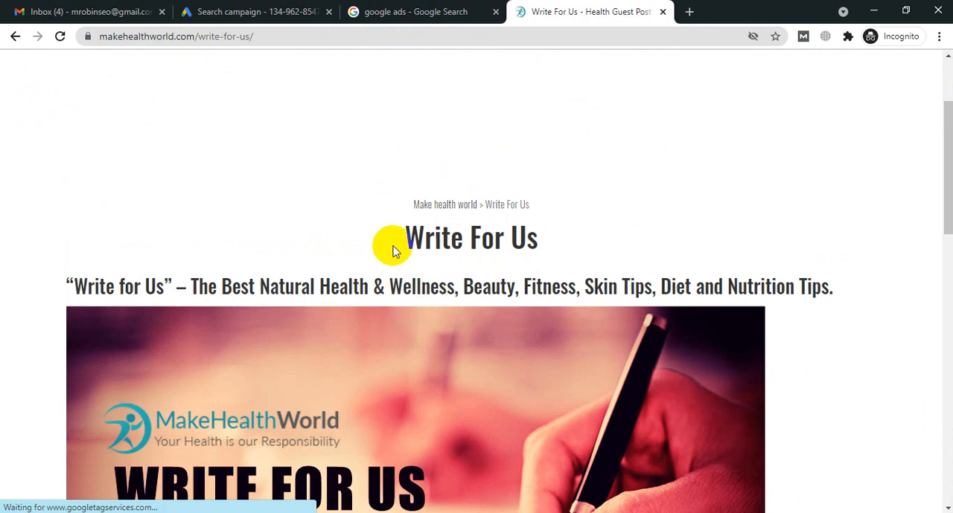
drag(404, 235, 541, 236)
key(ctrl+c)
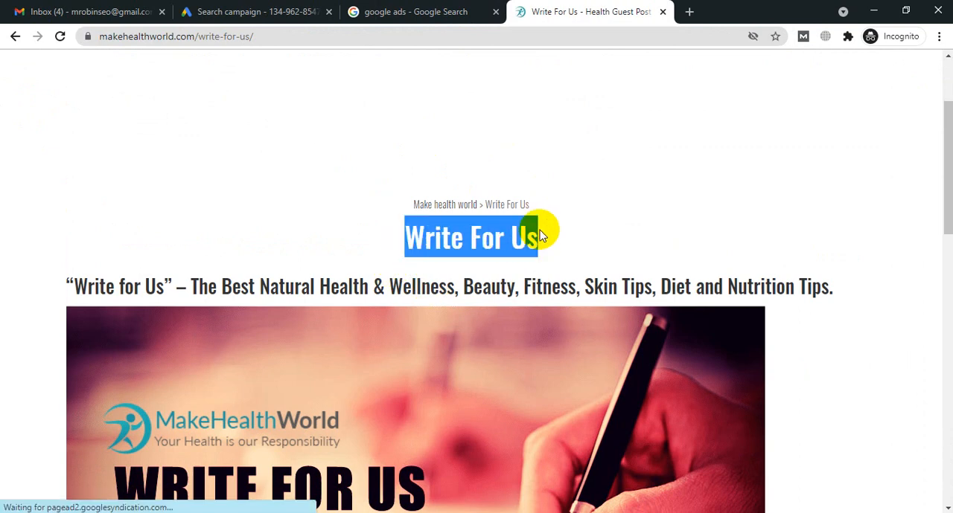
click(238, 12)
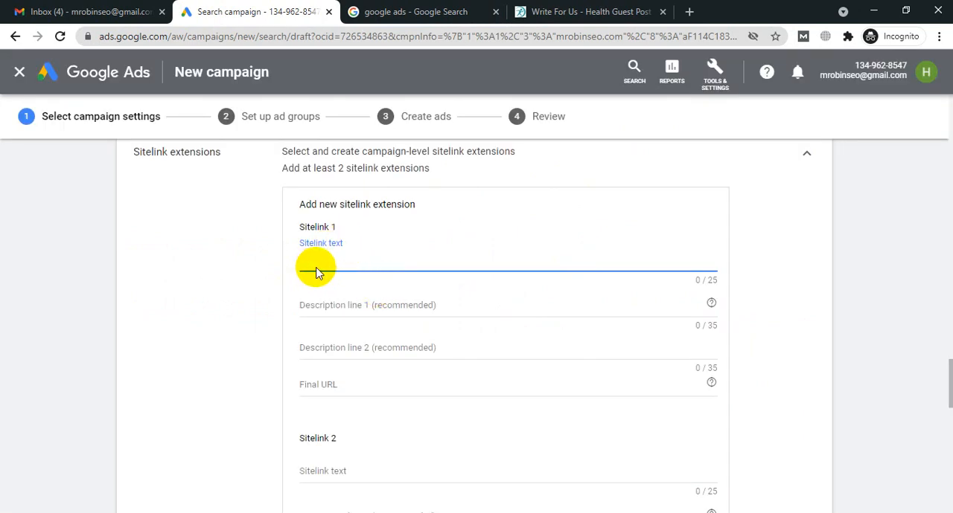
key(ctrl+v)
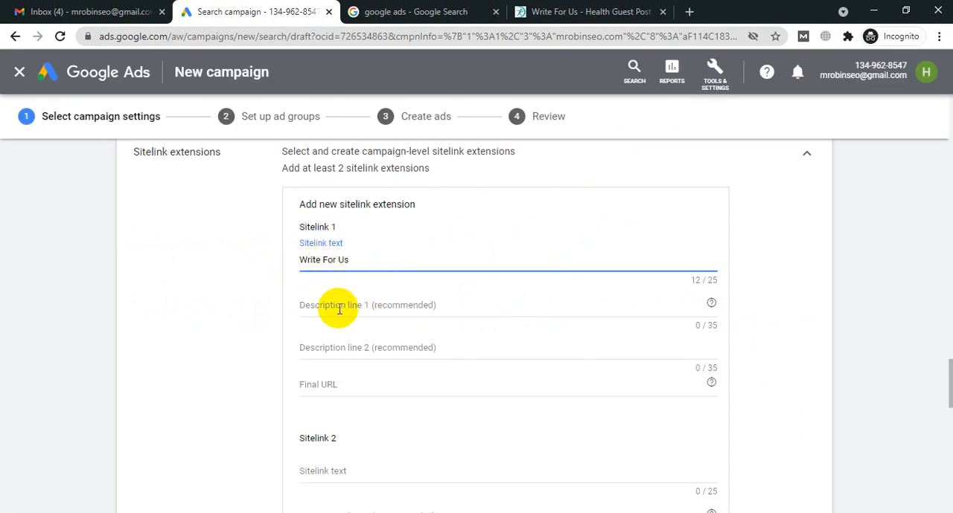
Step: Examine the two description lines under the Success Stories link in the Google Ads search ad, and return to the campaign draft
click(394, 11)
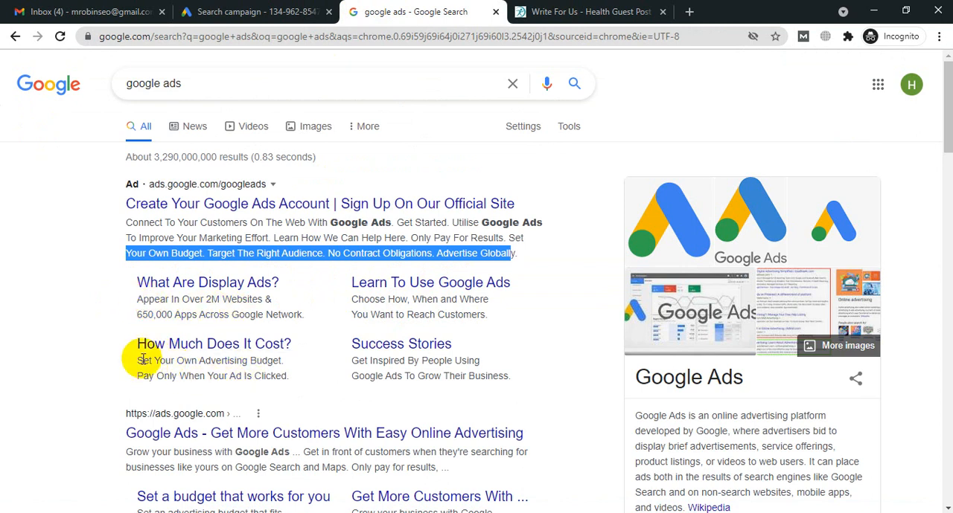
click(353, 361)
drag(353, 361, 485, 362)
drag(350, 375, 534, 374)
click(253, 11)
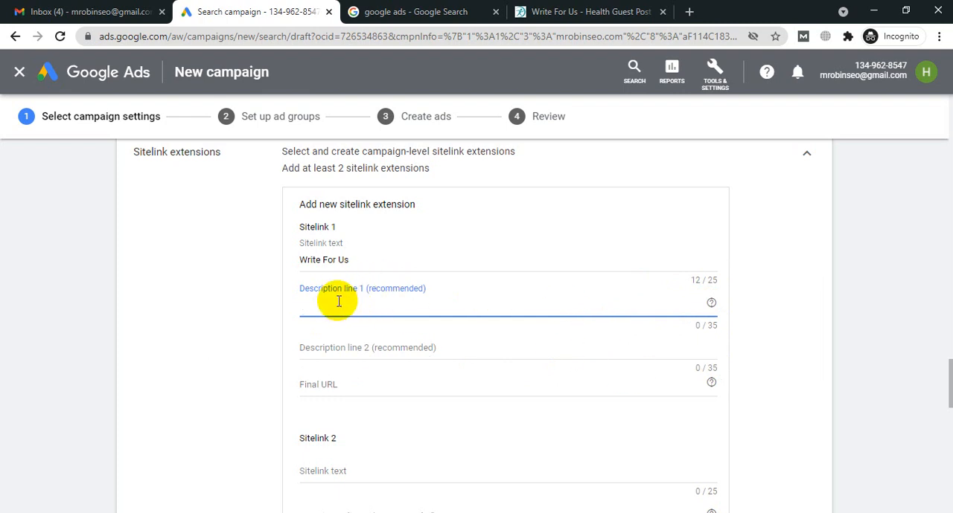
Step: Set Sitelink 1's description line 1 to "Write about health & Fitness Tips", with corrected spelling, and description line 2 to "Be healthy"
text(k)
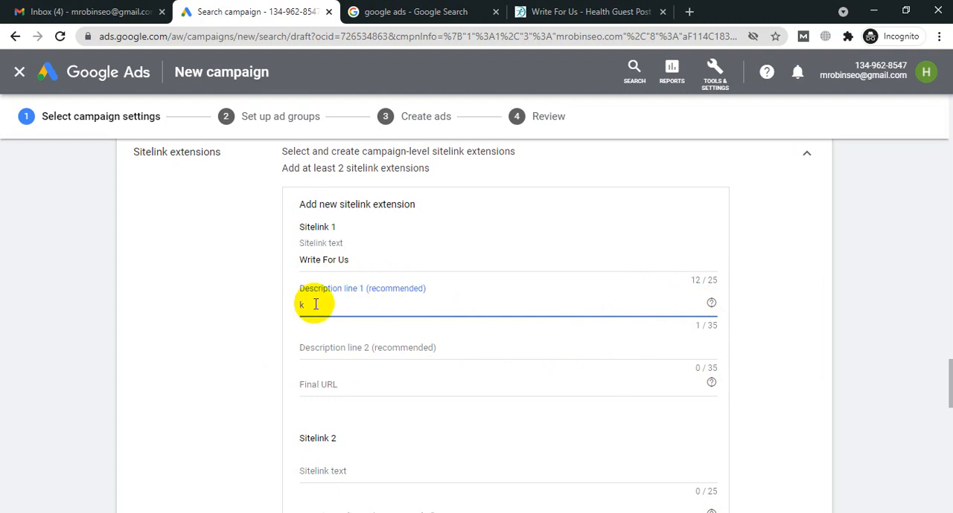
key(BackSpace)
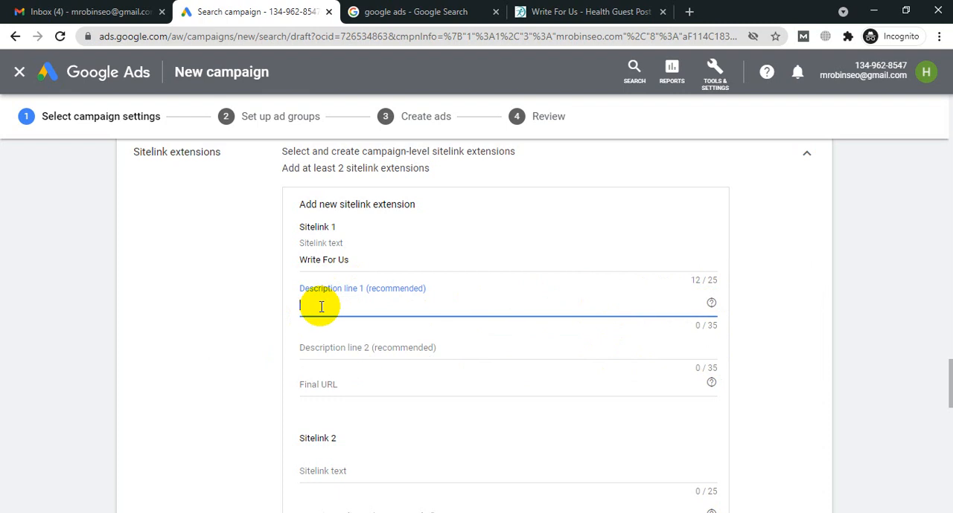
text(Write)
text(about health)
click(378, 305)
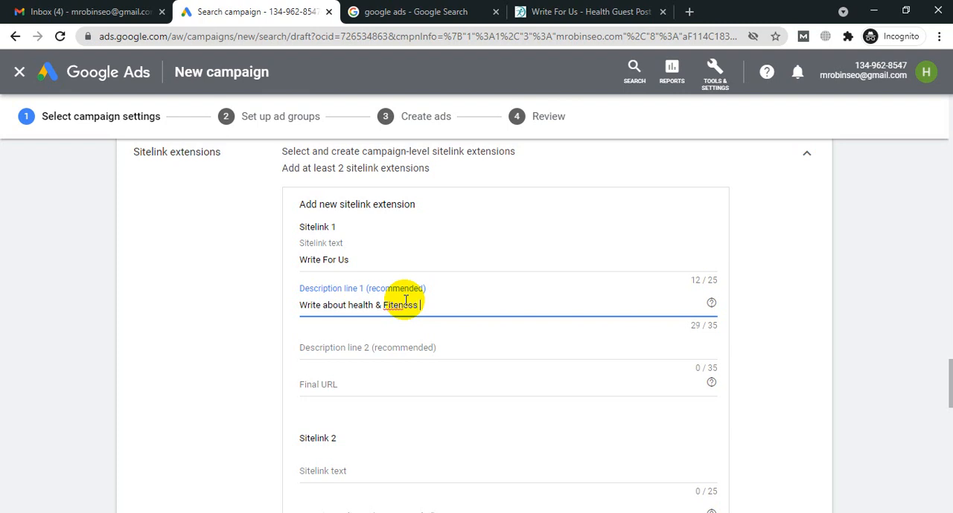
text(TIps)
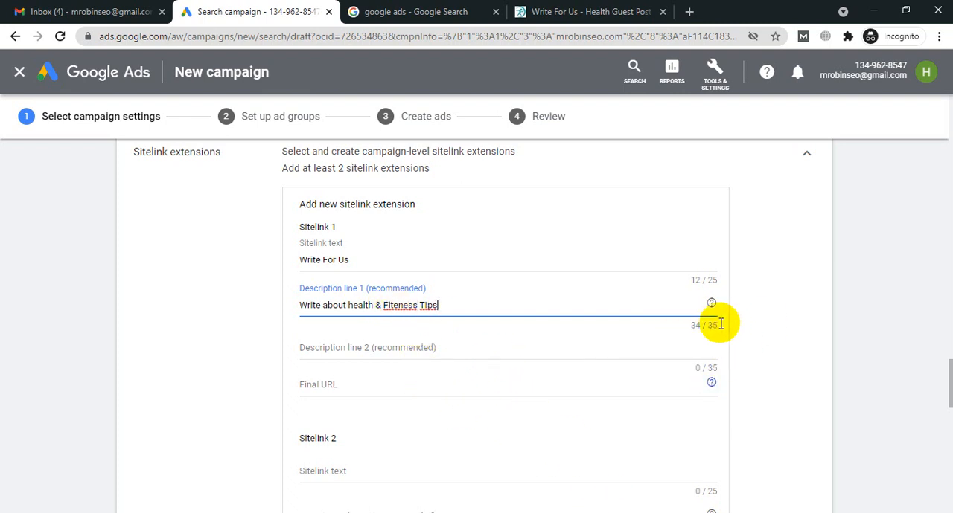
right_click(401, 308)
key(Escape)
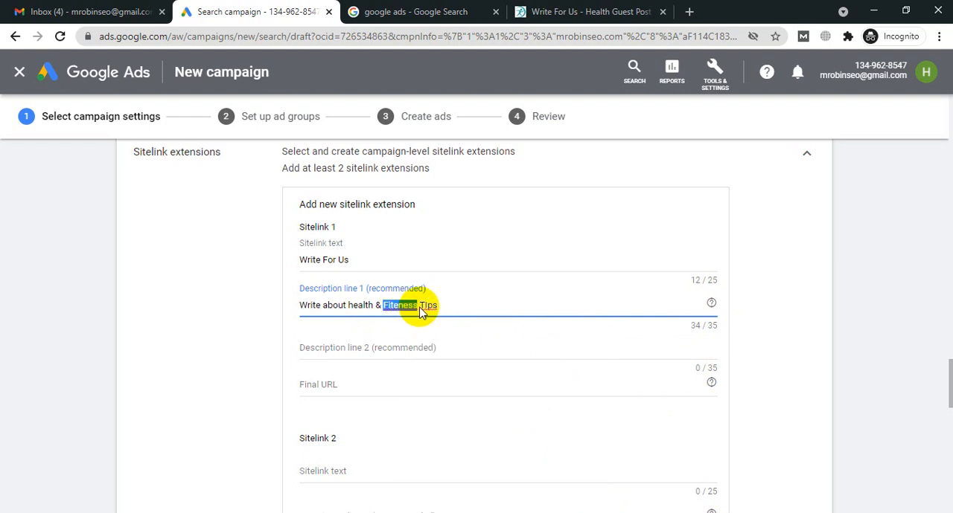
right_click(423, 307)
key(Escape)
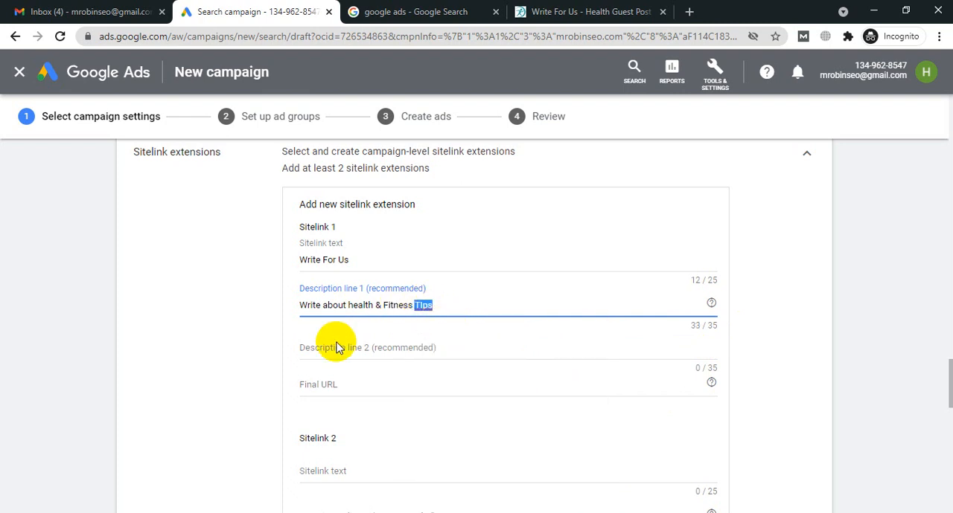
click(331, 348)
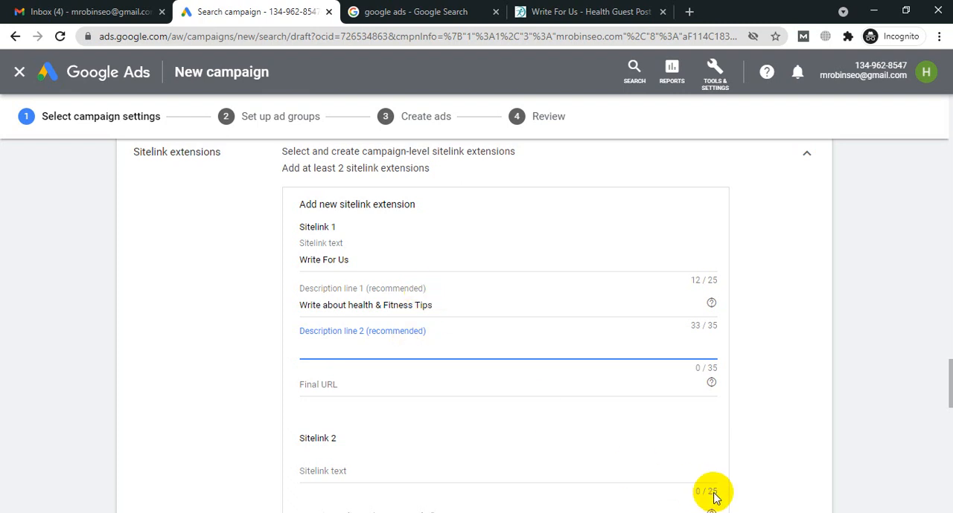
text(Be healthy)
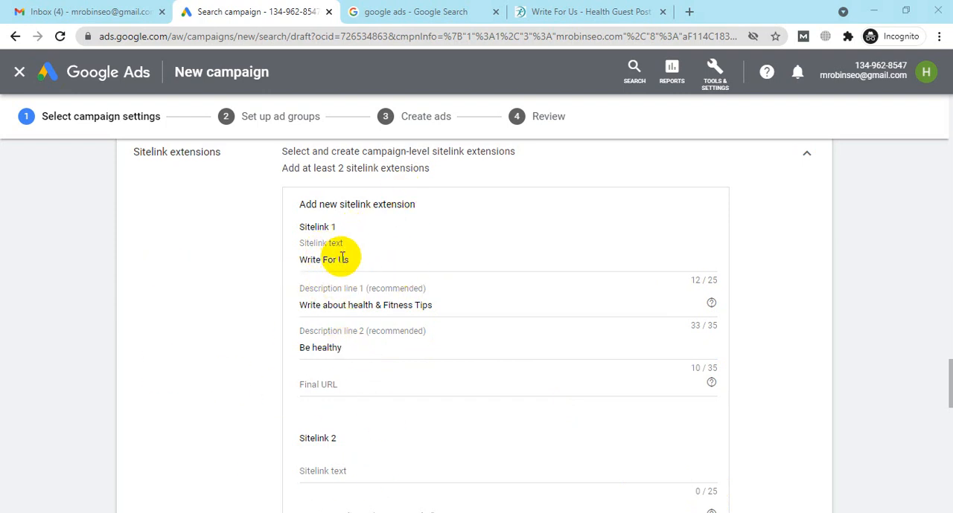
Step: Compare Sitelink 1's text, descriptions and Final URL field with the main link and extra links of the Google Ads search ad
click(457, 9)
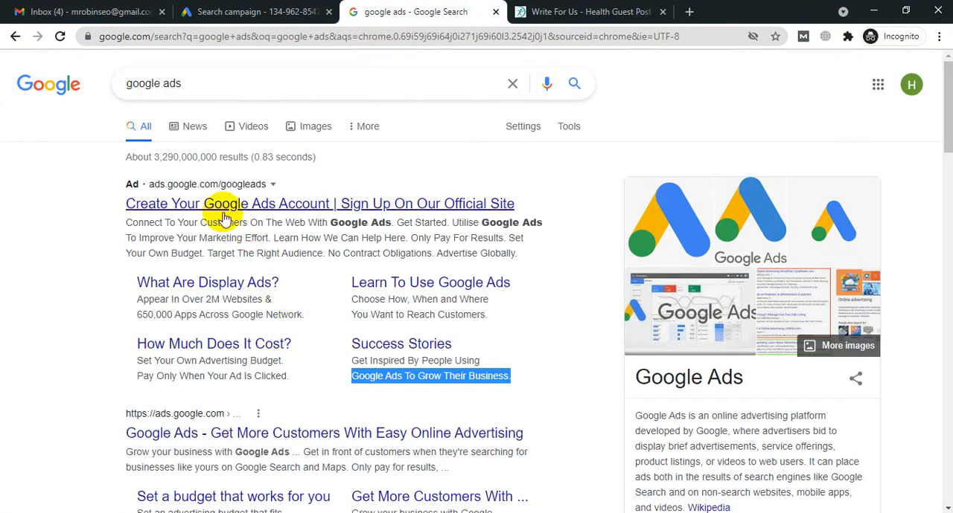
click(257, 12)
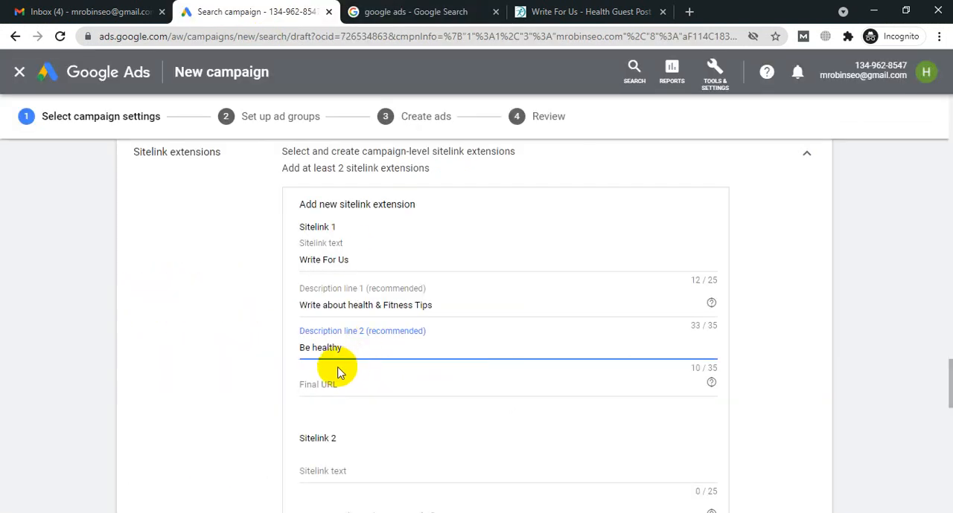
click(326, 381)
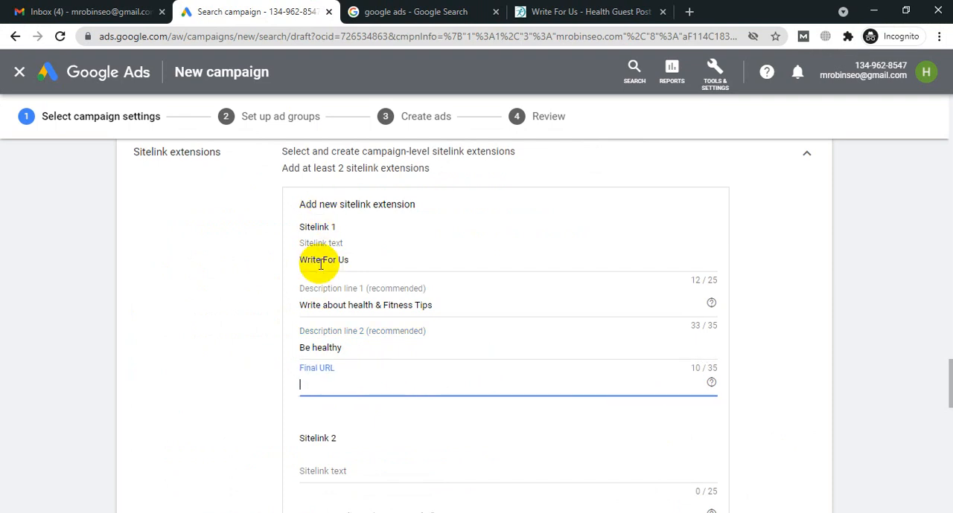
click(376, 12)
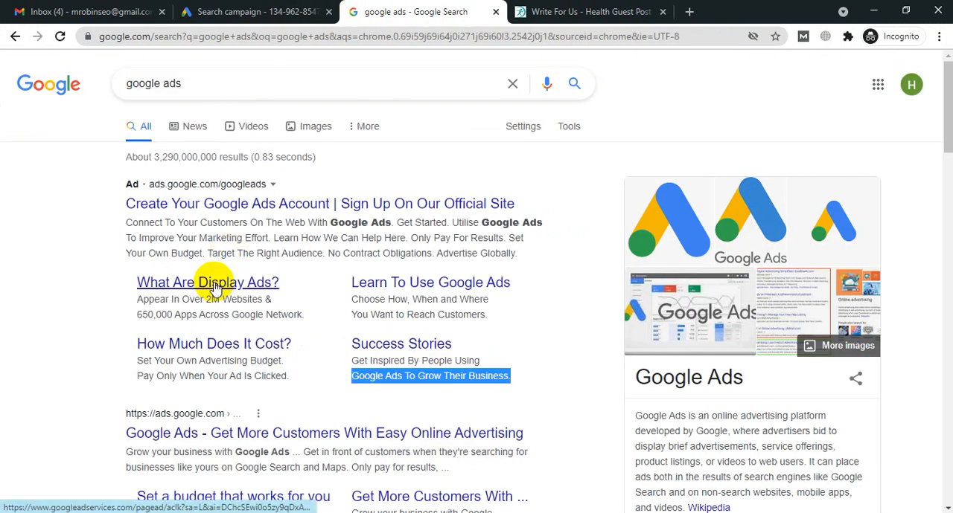
click(192, 8)
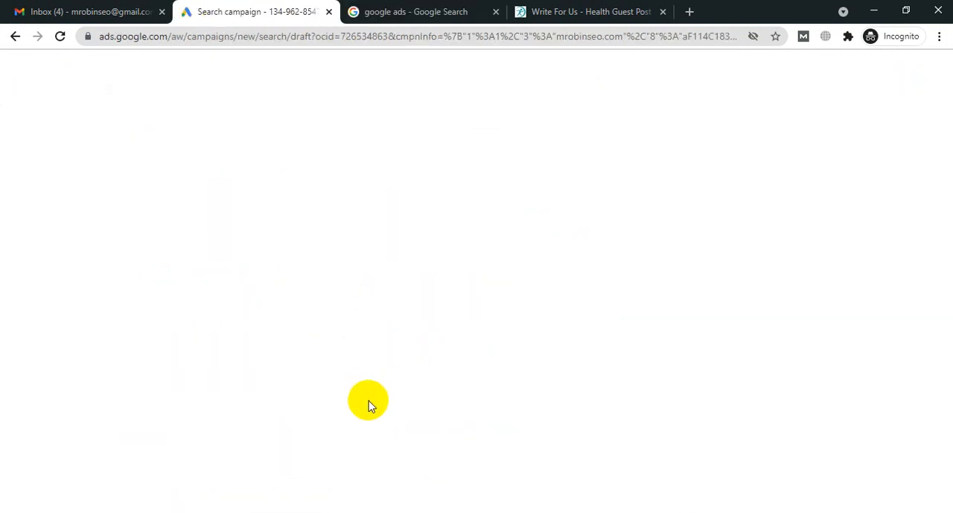
click(579, 6)
scroll(544, 314, down, 12)
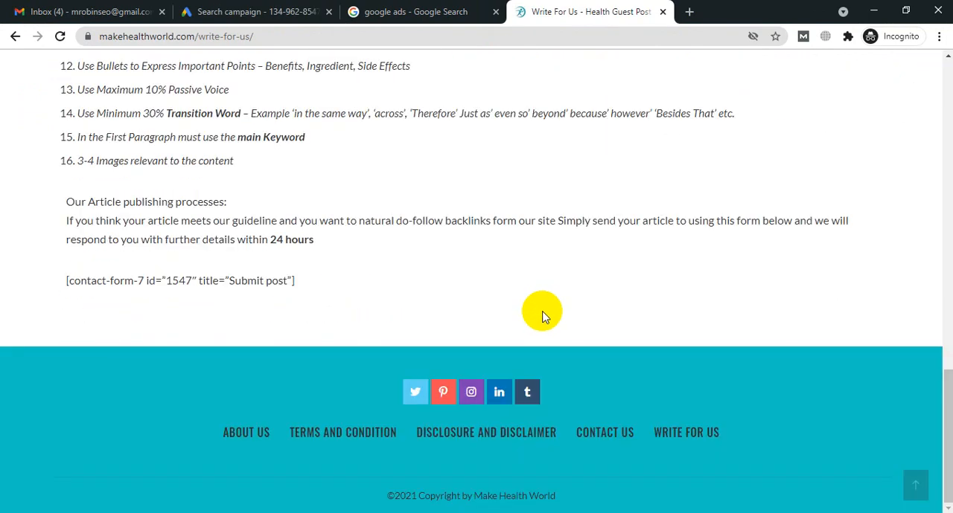
scroll(544, 315, up, 15)
scroll(544, 314, down, 4)
scroll(544, 315, up, 4)
click(251, 36)
key(ctrl+c)
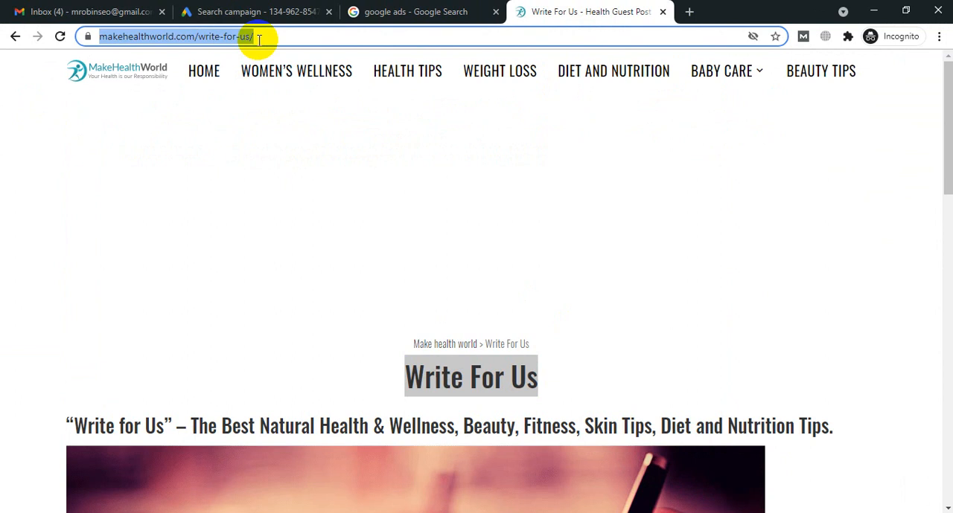
click(245, 11)
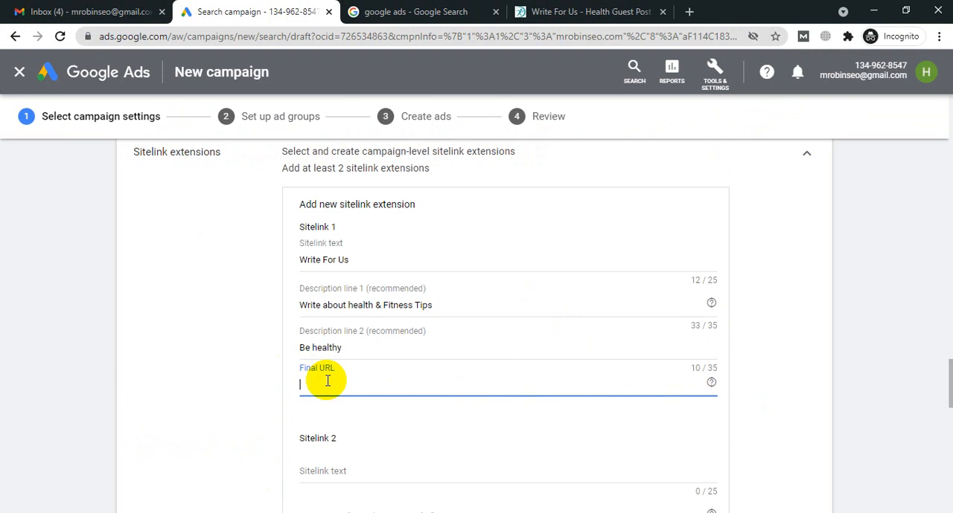
key(ctrl+v)
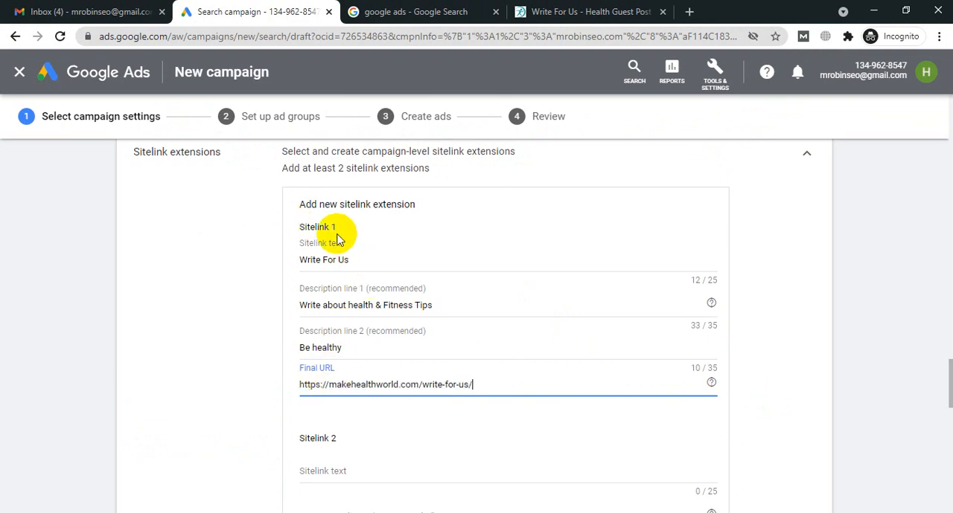
Step: Examine the empty fields for Sitelinks 2 to 4, the option to add more sitelinks, and the extension types below them
scroll(399, 249, down, 1)
scroll(330, 350, down, 2)
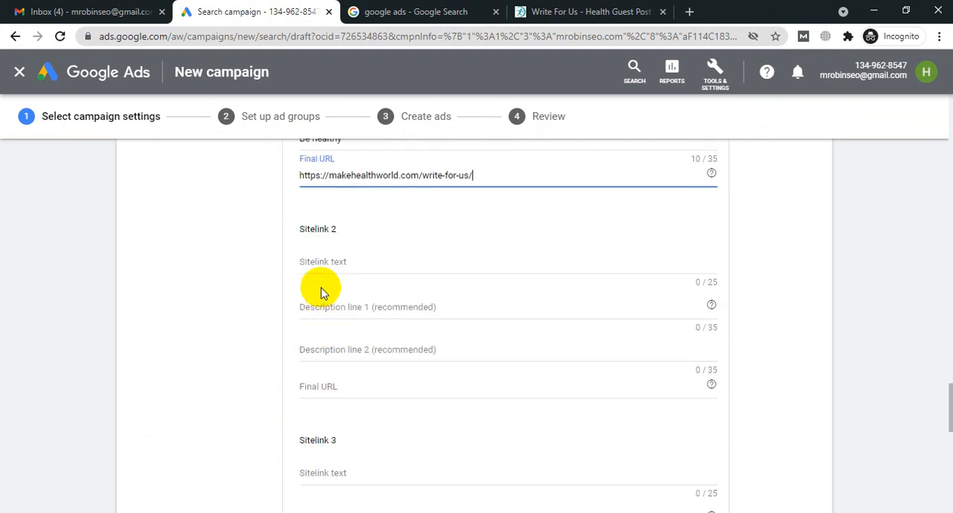
scroll(325, 215, down, 2)
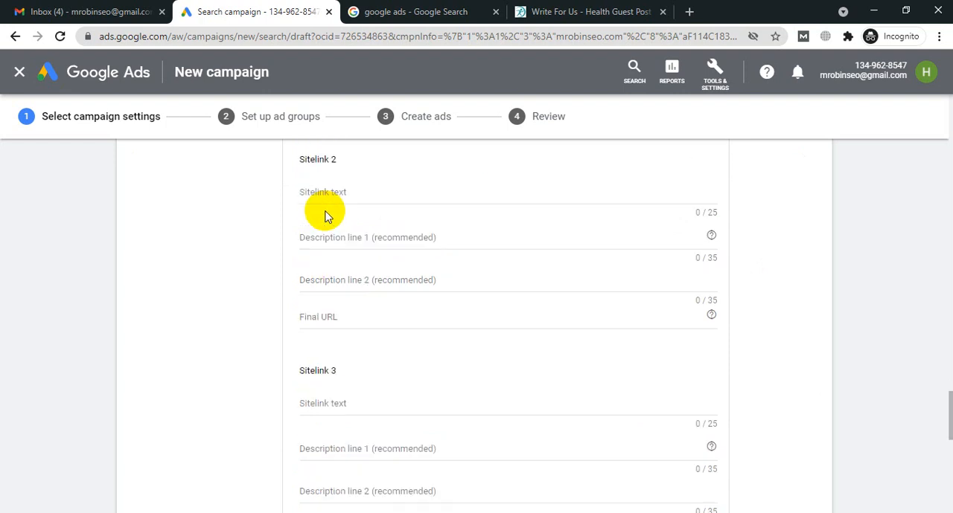
scroll(319, 300, down, 4)
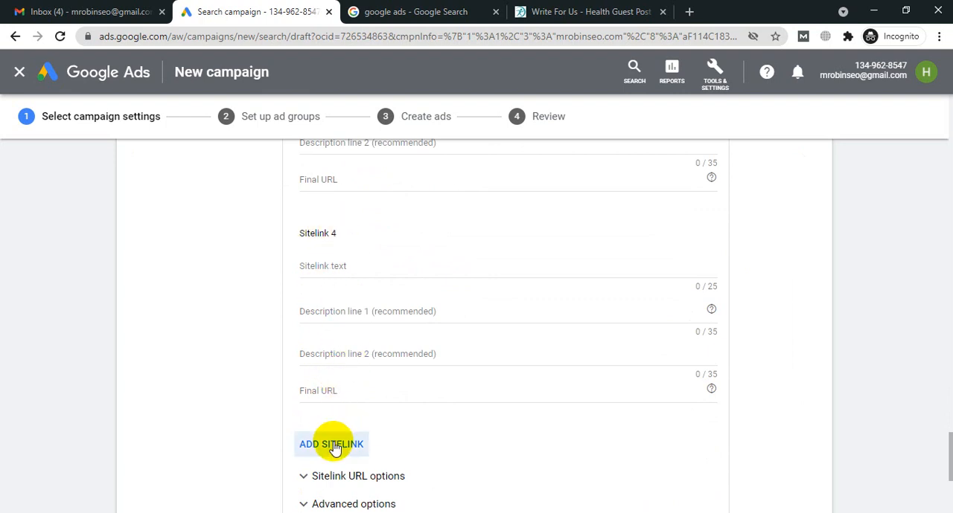
scroll(503, 340, down, 2)
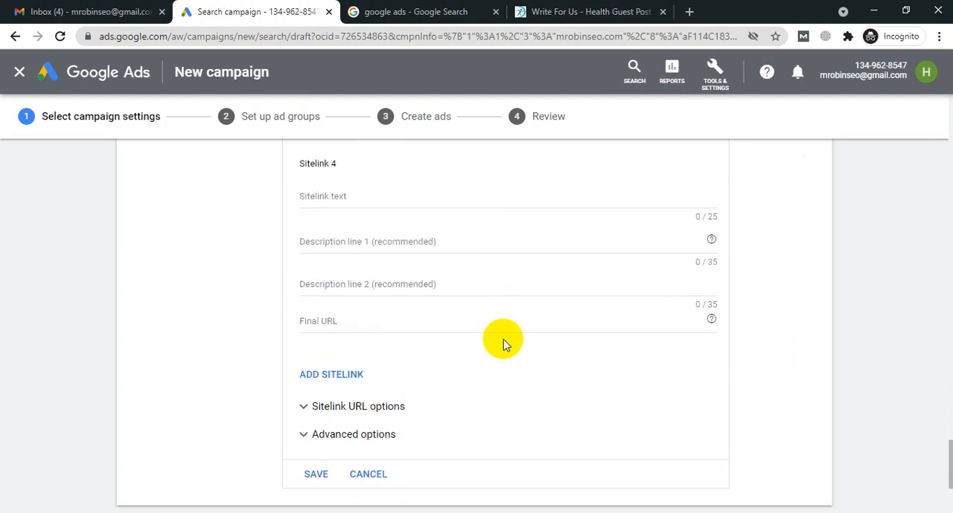
scroll(467, 355, down, 1)
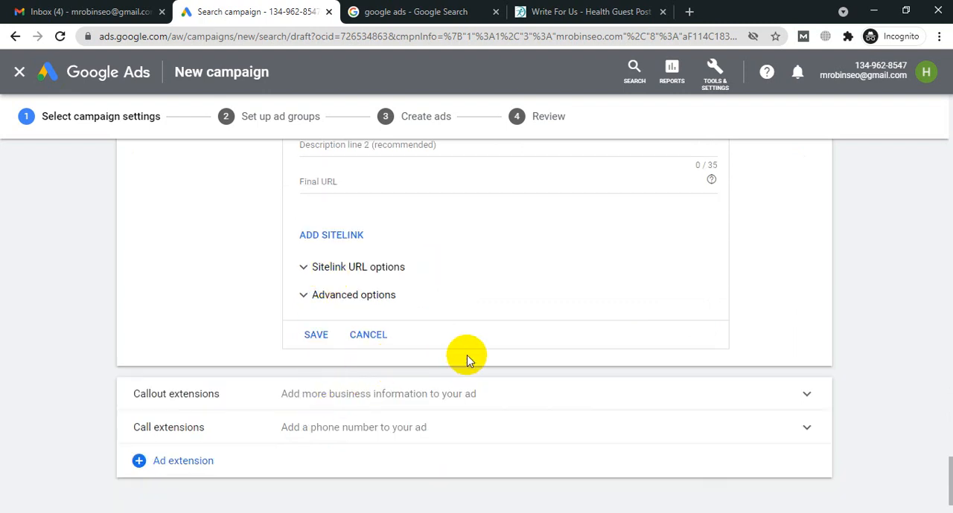
scroll(467, 355, up, 2)
scroll(467, 355, up, 6)
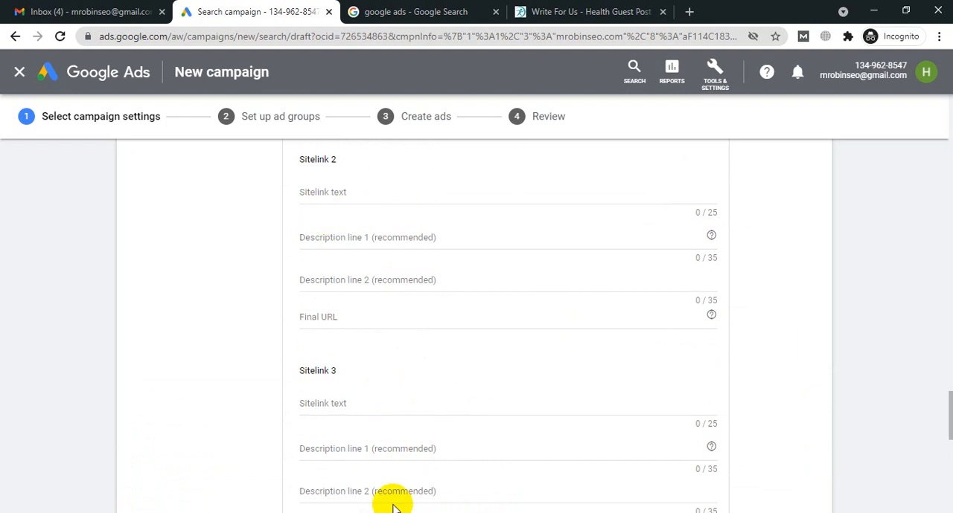
scroll(395, 506, up, 3)
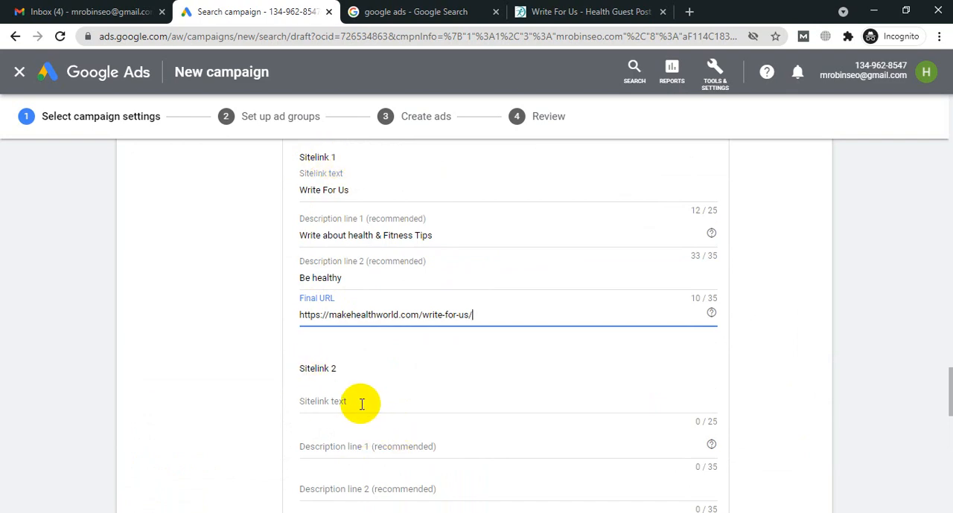
Step: From Make Health World's disclosure page, fill Sitelink 2 with text "Disclosure and Disclaimer" and description lines "connecting to amazon" and "affiliate commission"
click(546, 6)
scroll(718, 171, down, 15)
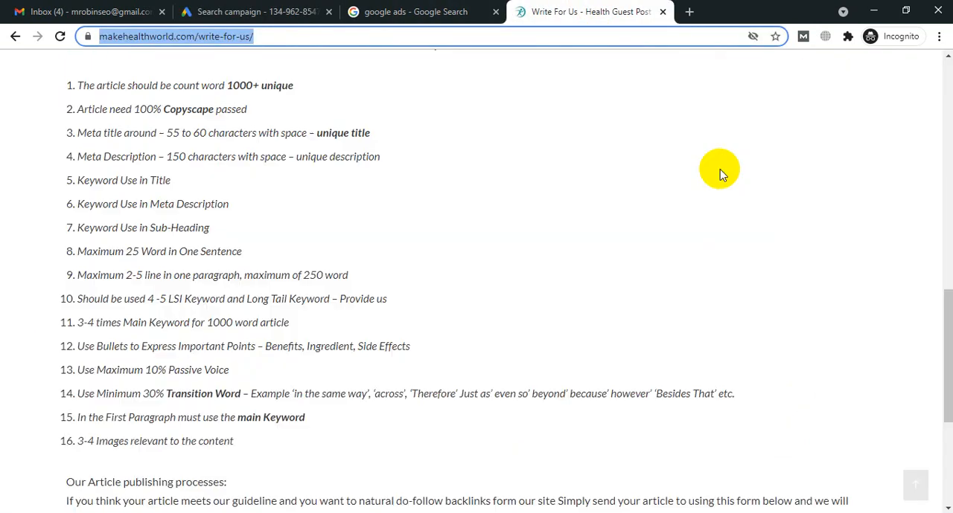
click(480, 435)
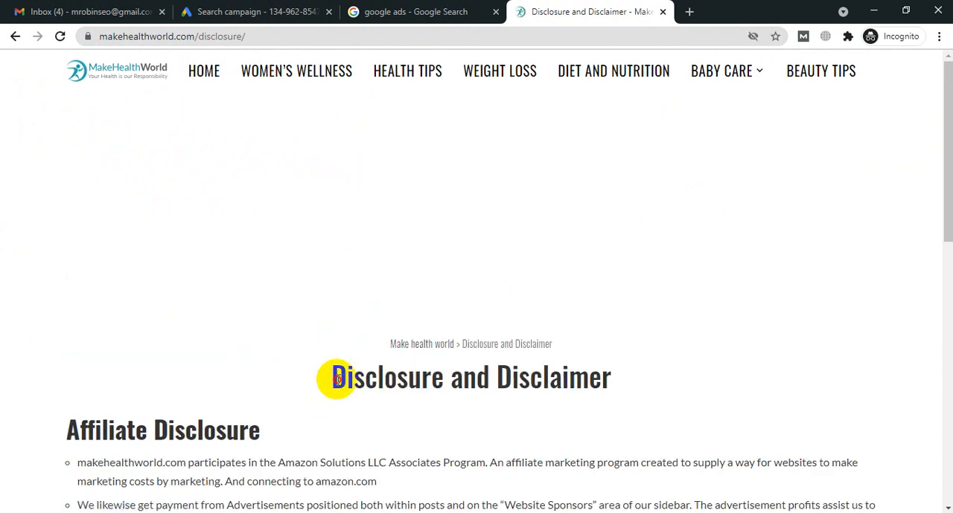
drag(330, 378, 636, 390)
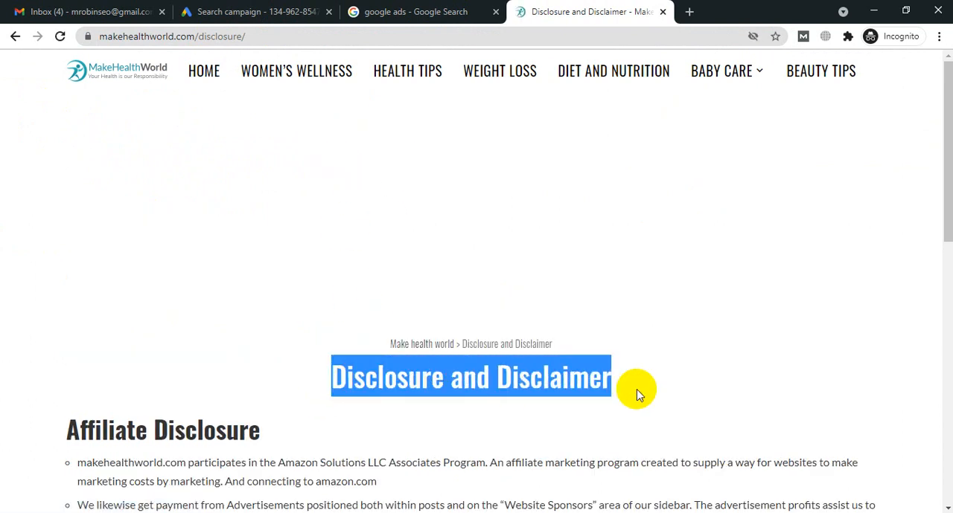
click(253, 9)
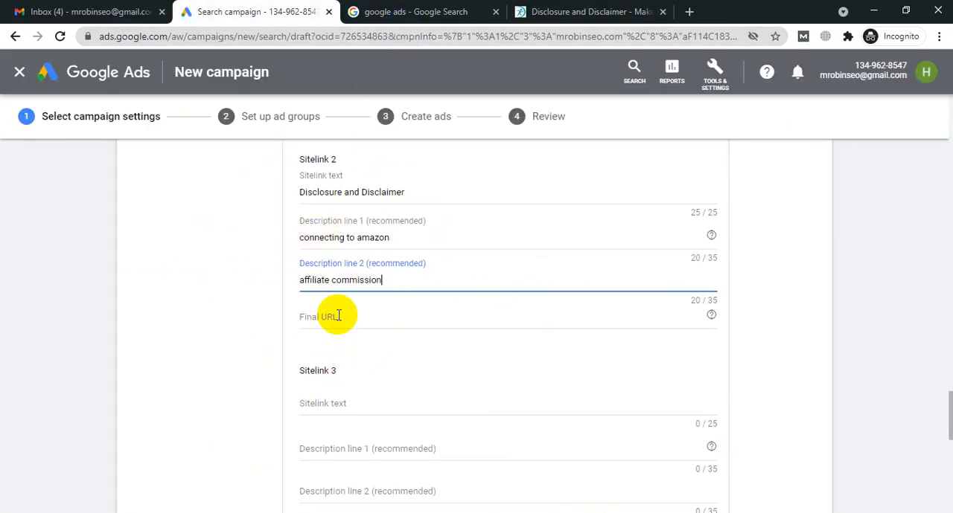
click(324, 315)
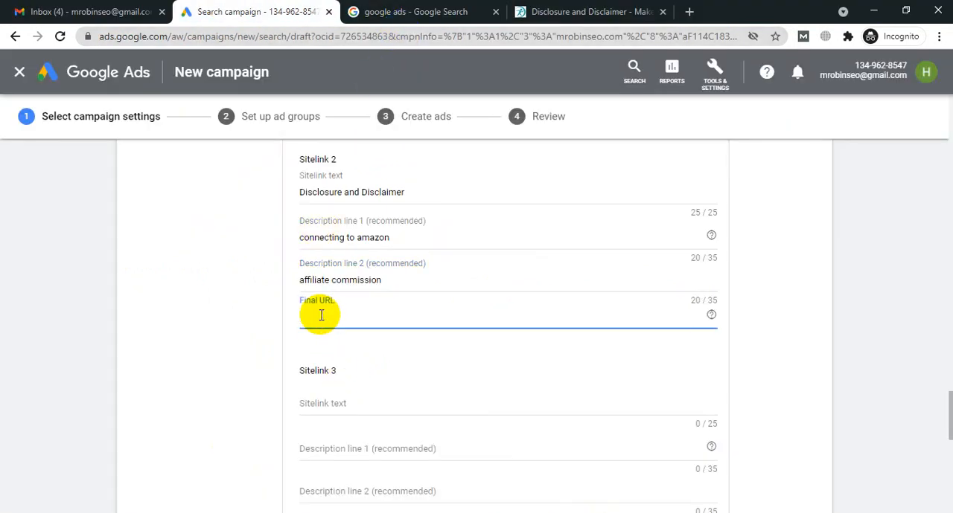
text(https://makehealthworld.com/disclosure/)
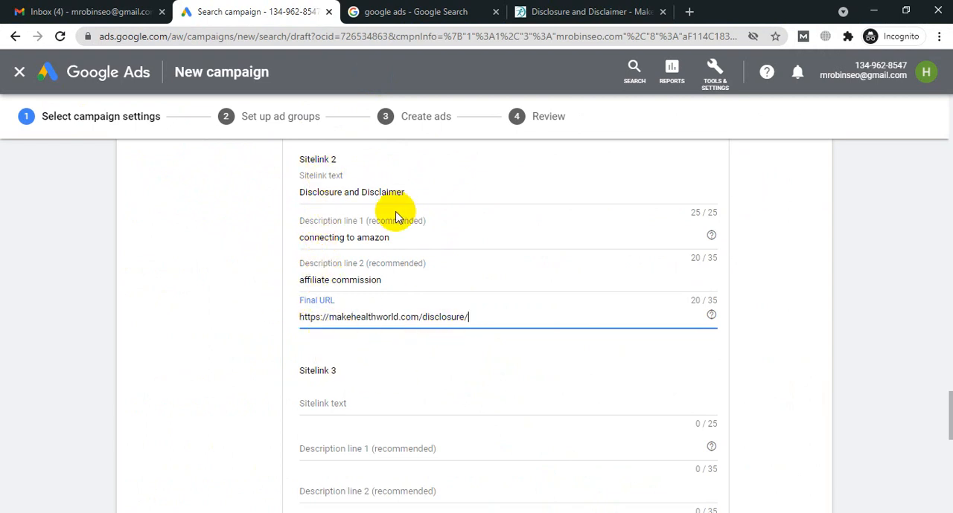
scroll(372, 224, up, 1)
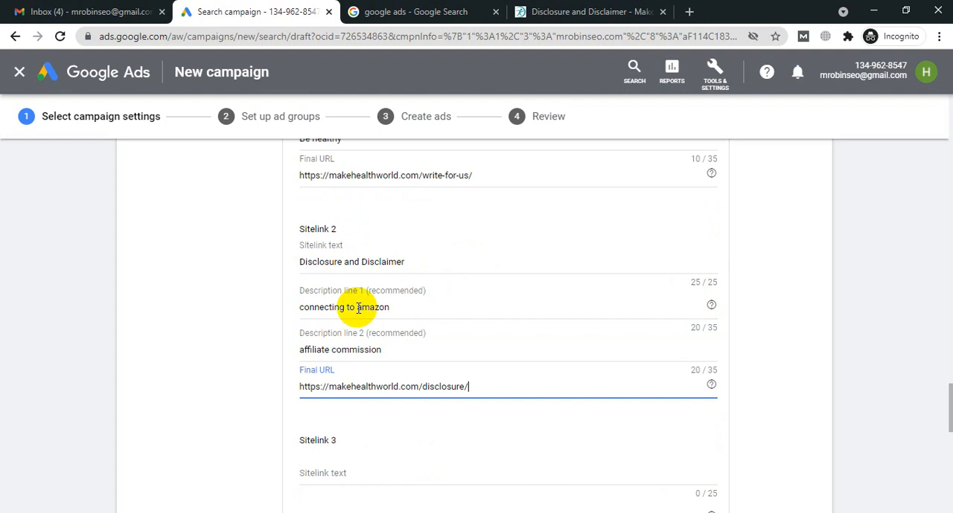
scroll(368, 307, down, 1)
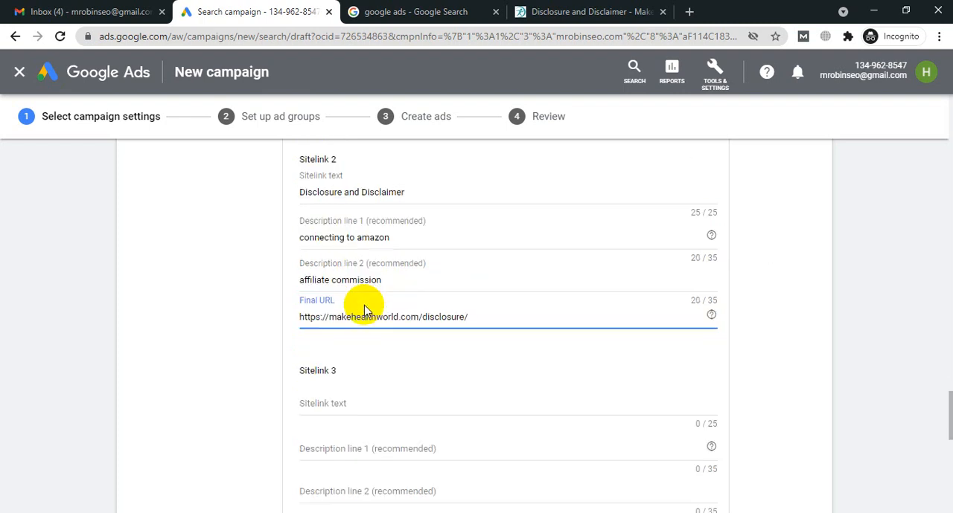
Step: Save the Write For Us and Disclosure and Disclaimer sitelinks, leaving Sitelinks 3 and 4 empty, and check the disclosure page again
scroll(666, 305, down, 1)
scroll(846, 336, down, 6)
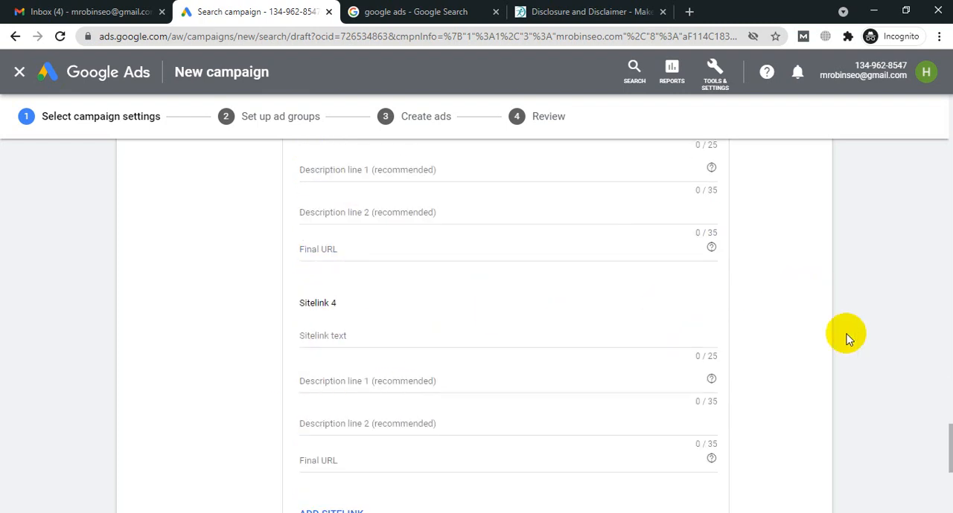
scroll(878, 360, down, 1)
scroll(335, 346, down, 1)
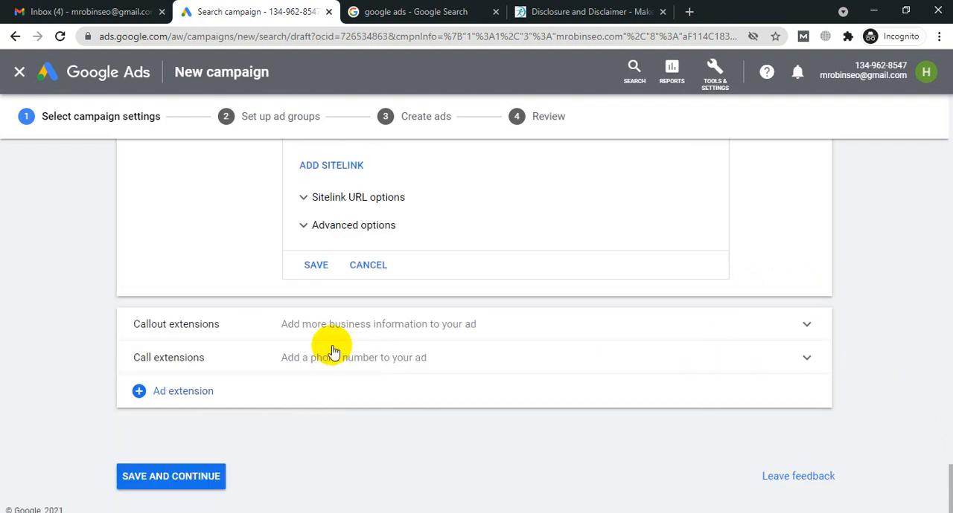
click(317, 259)
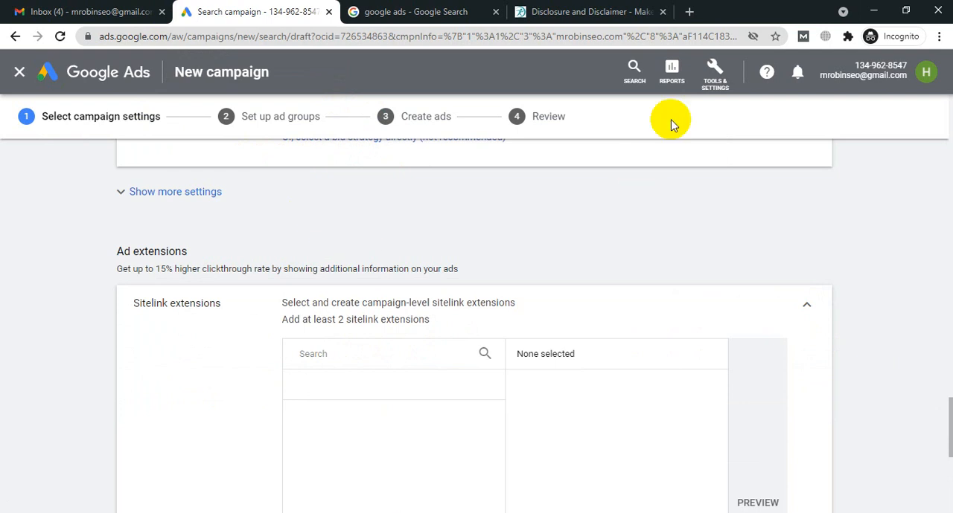
click(591, 11)
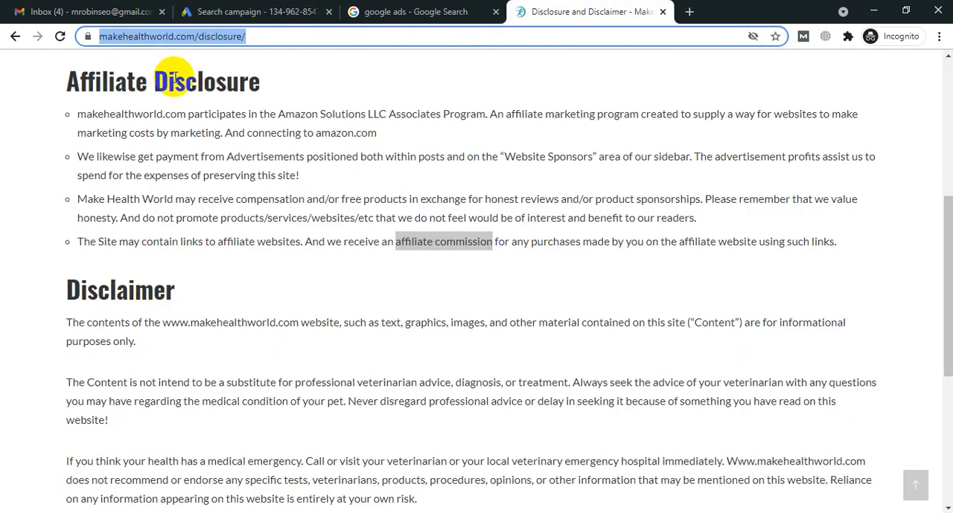
click(240, 11)
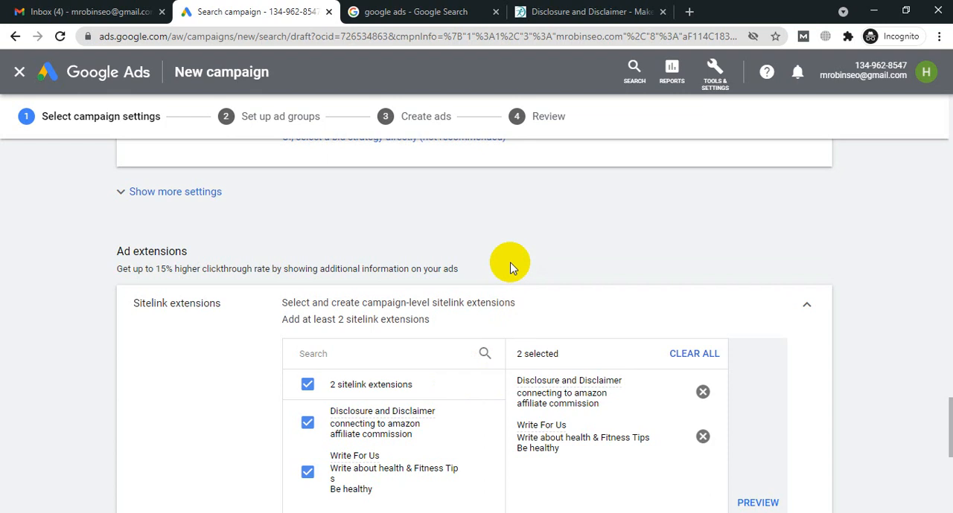
Step: Review the saved sitelinks in the selected list, including the Disclosure and Disclaimer details, and the callout and call extension sections below
scroll(510, 268, down, 2)
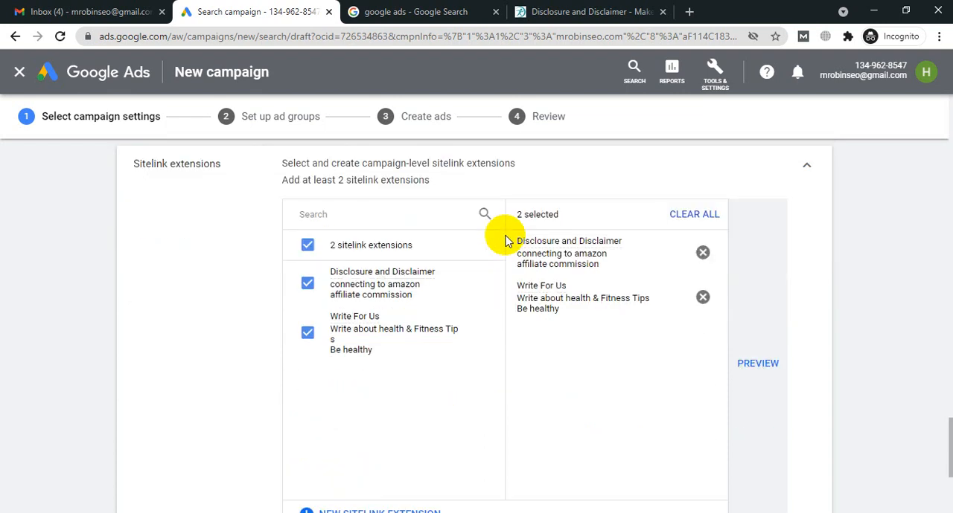
scroll(506, 240, down, 1)
scroll(506, 238, down, 3)
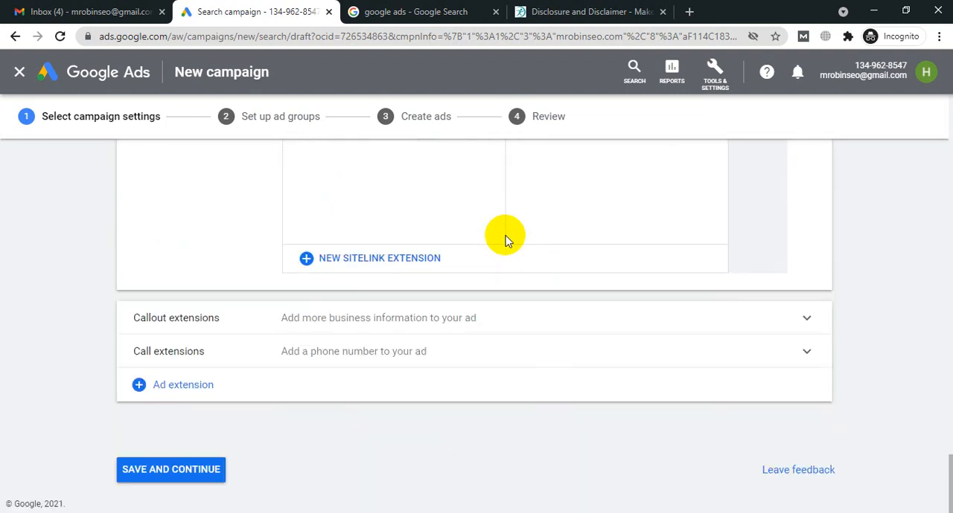
scroll(397, 258, up, 1)
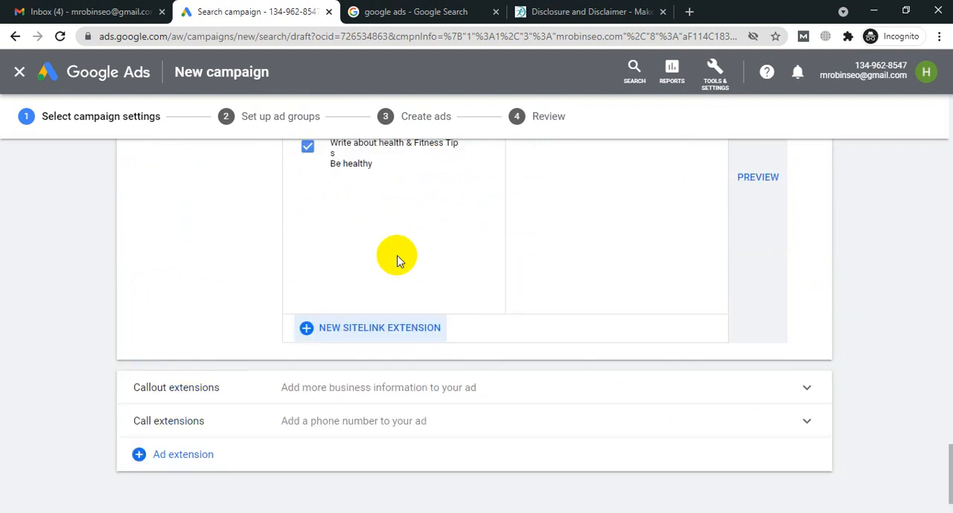
scroll(366, 211, up, 1)
scroll(365, 210, up, 1)
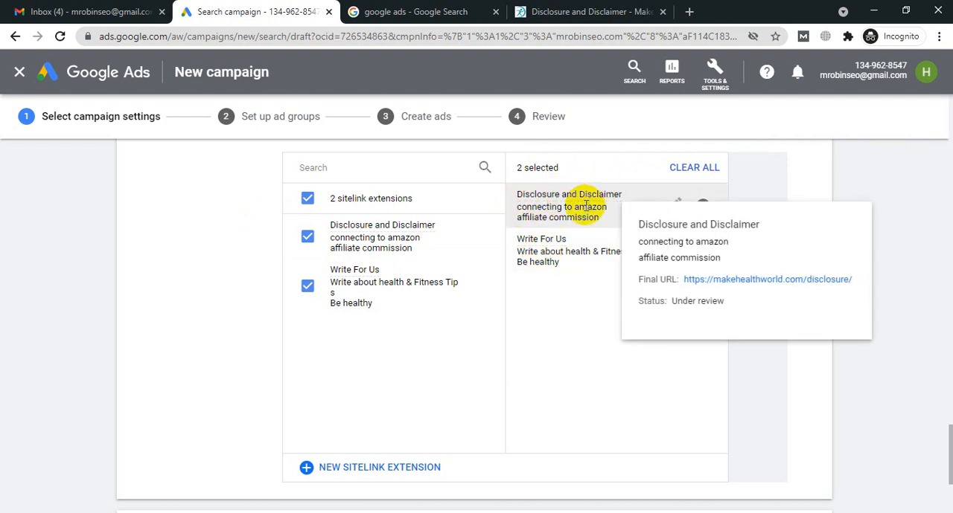
scroll(494, 309, down, 1)
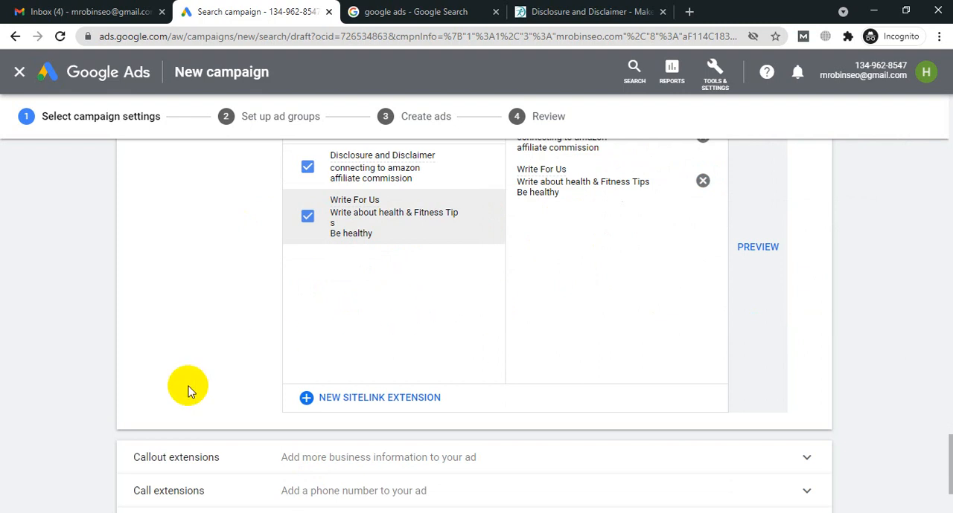
scroll(166, 463, down, 2)
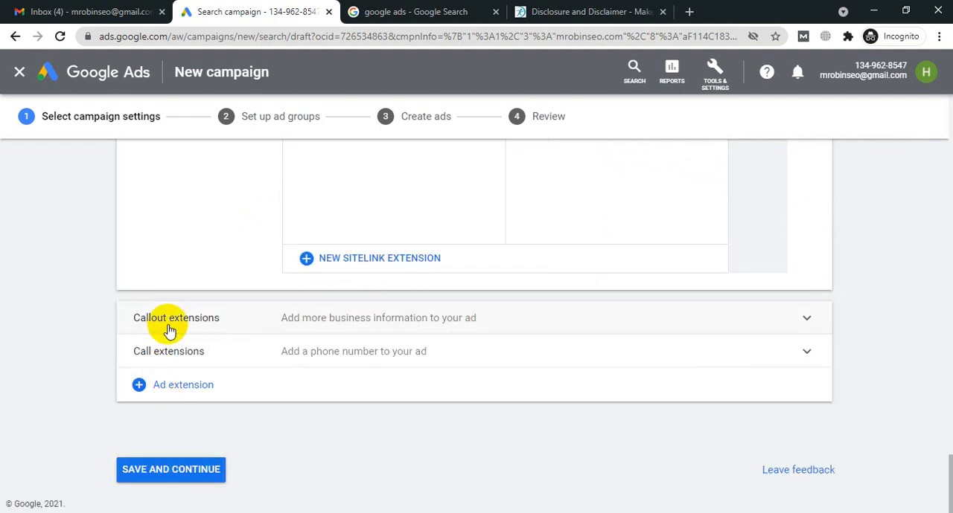
Step: Add and save two campaign-level callout extensions, "Best health website" and "Tips & ticks for your eye"
click(540, 318)
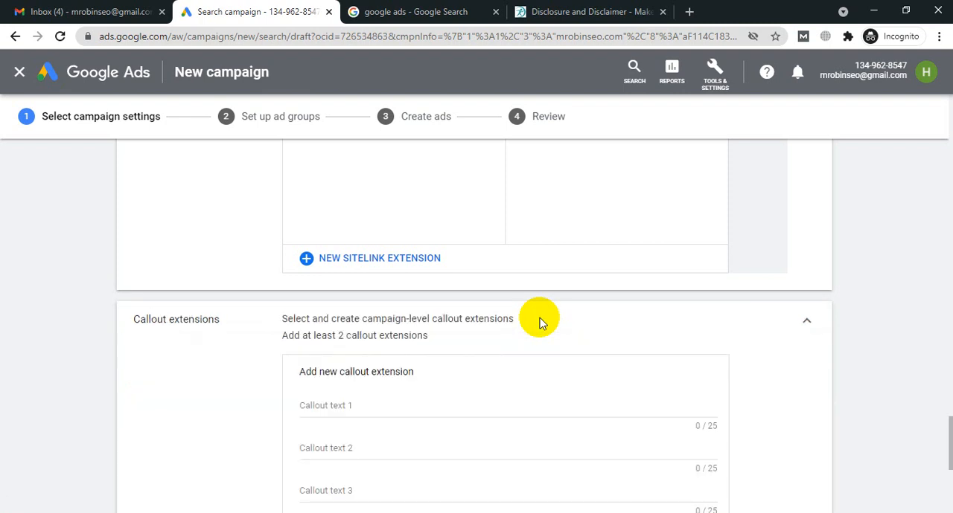
scroll(539, 318, down, 2)
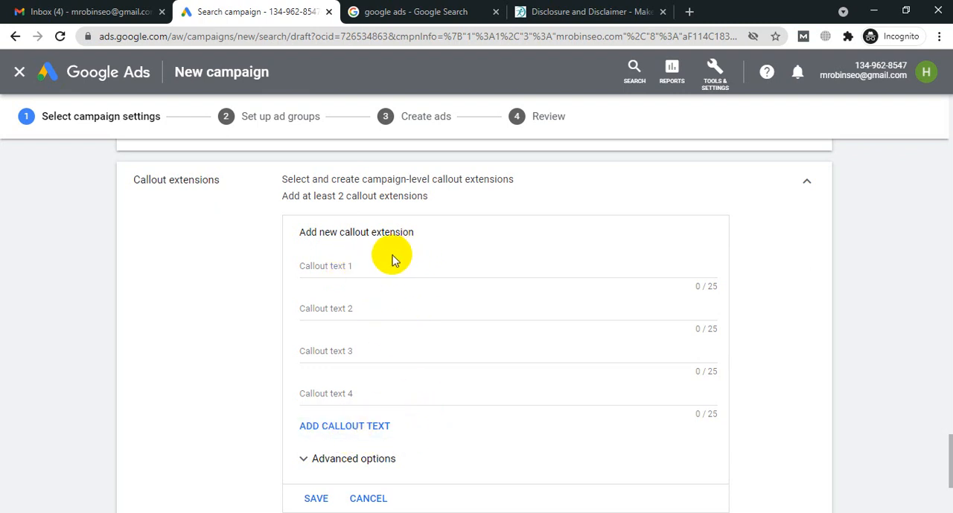
click(365, 268)
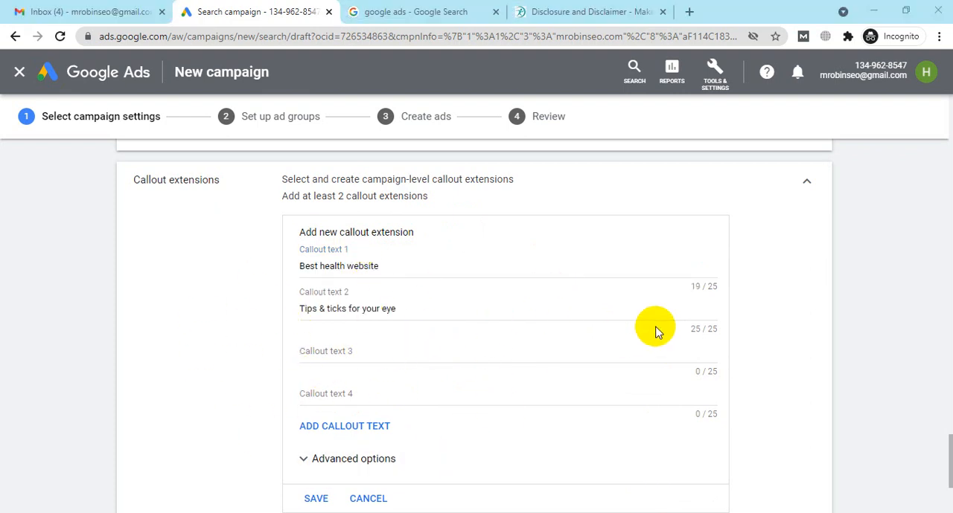
click(325, 506)
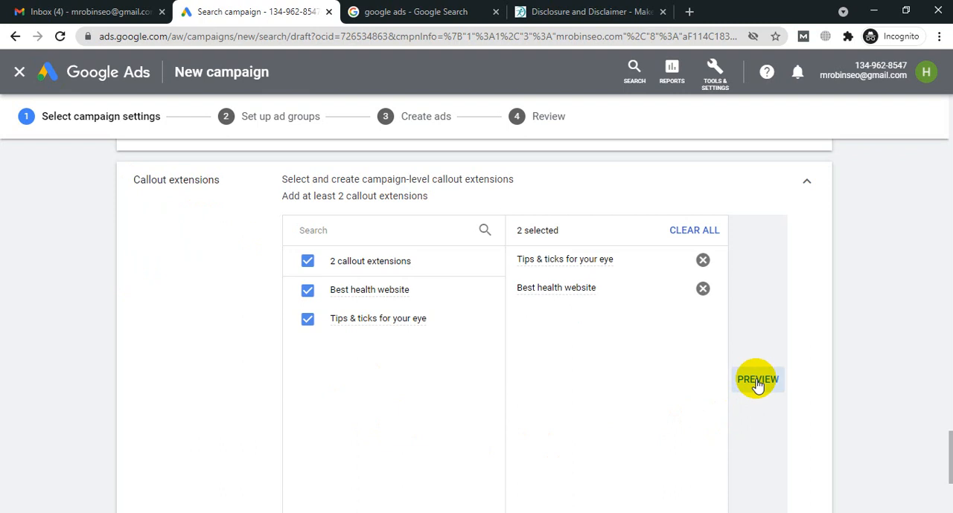
Step: Review the selected sitelink and callout extensions, leave call extensions empty, and save the campaign settings to continue to ad group setup
scroll(878, 306, up, 2)
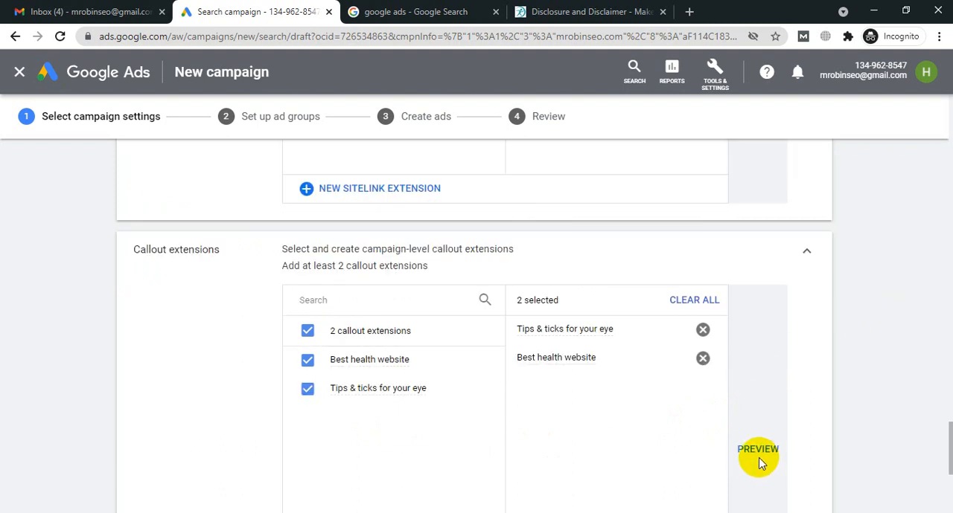
scroll(912, 336, up, 1)
scroll(774, 249, up, 6)
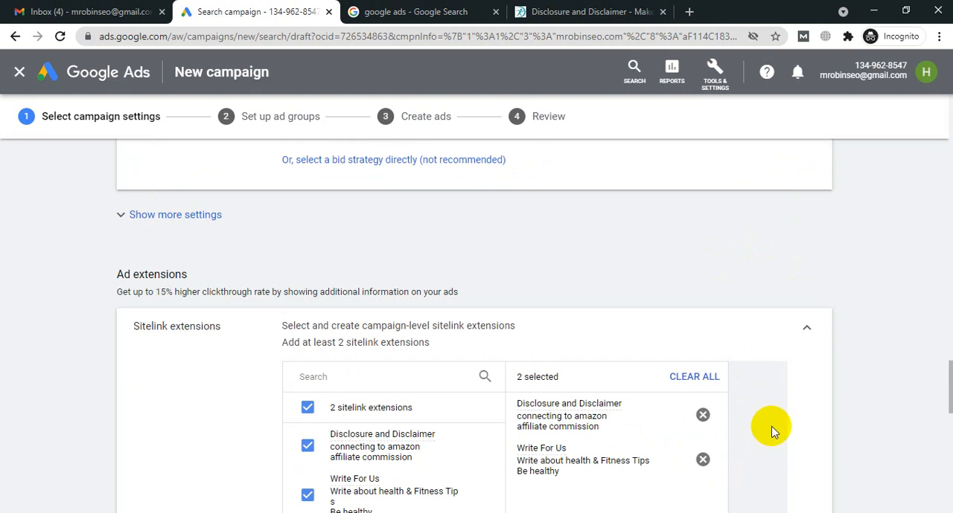
scroll(772, 430, down, 1)
scroll(754, 395, down, 4)
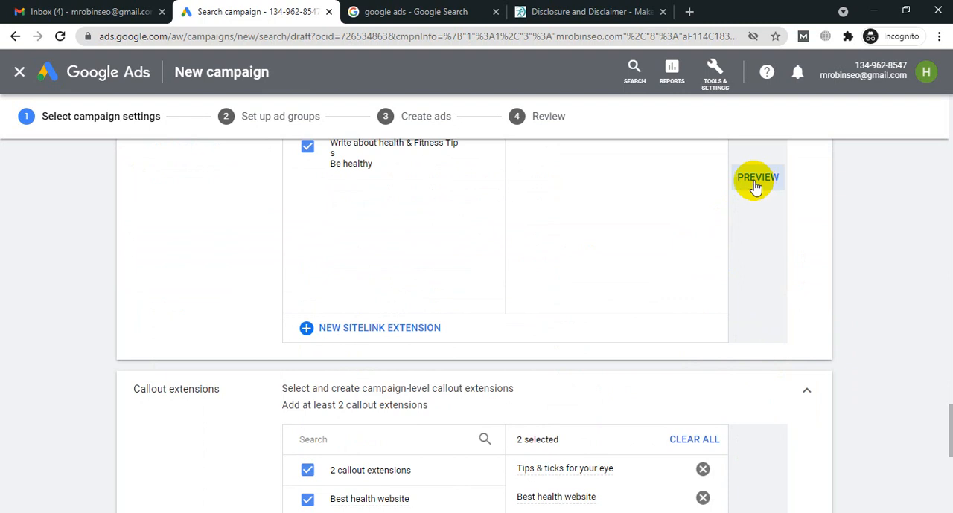
scroll(754, 182, down, 2)
scroll(834, 225, down, 3)
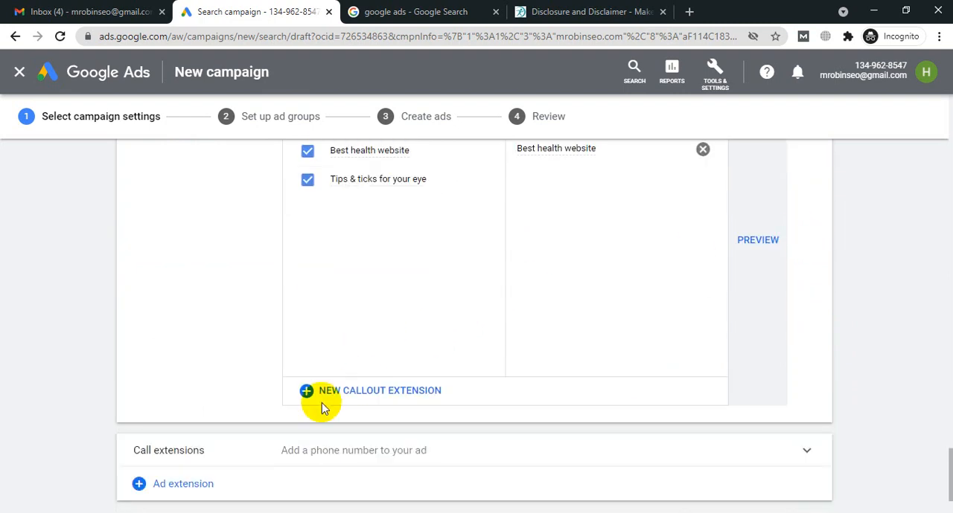
scroll(262, 398, down, 2)
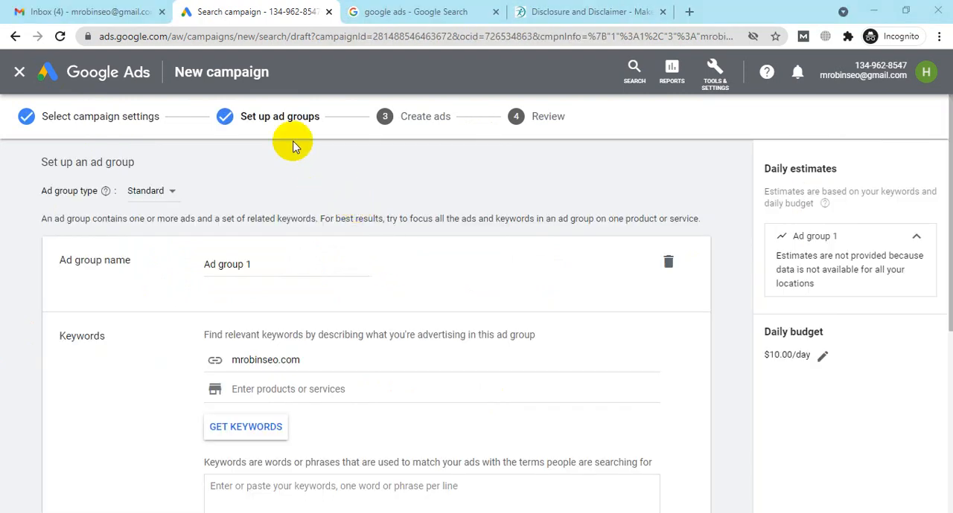
Step: Check the available ad group types, keep Standard, and place the cursor in the ad group name
click(173, 196)
click(171, 195)
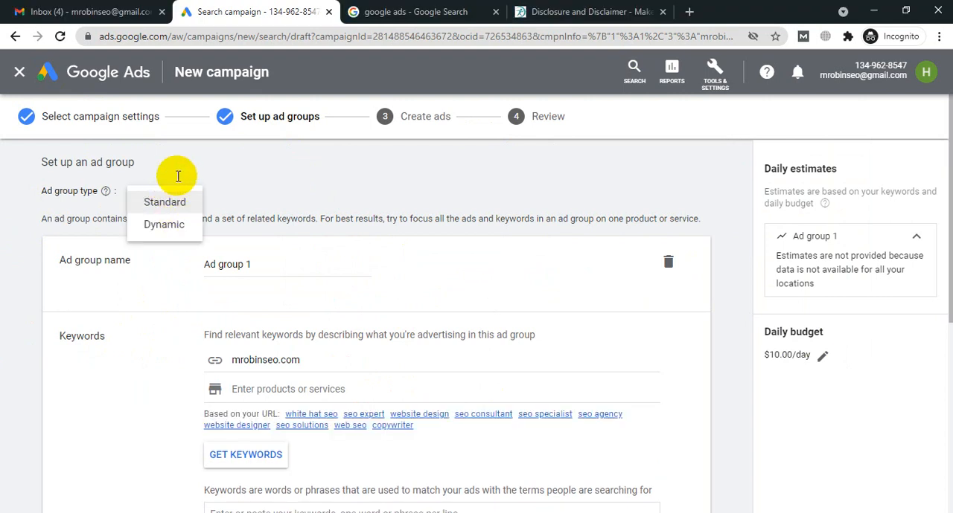
click(628, 192)
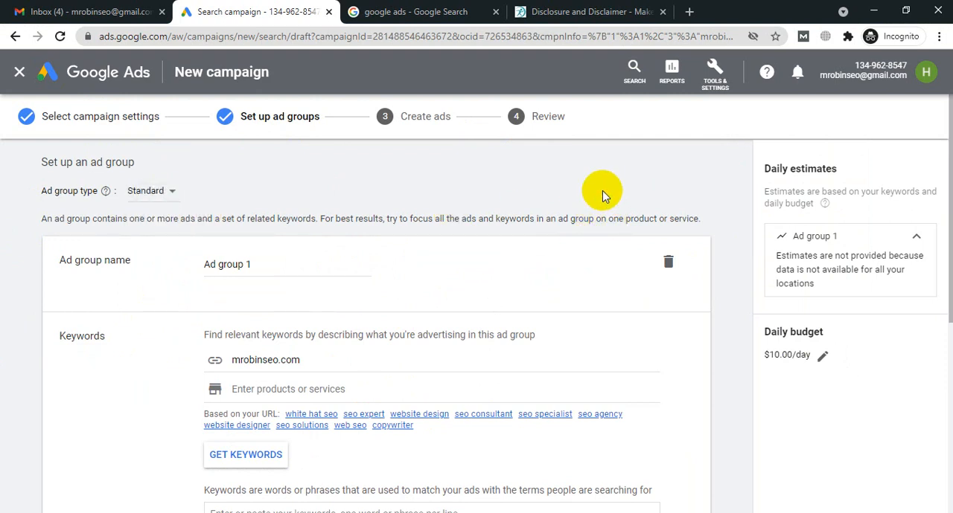
click(253, 263)
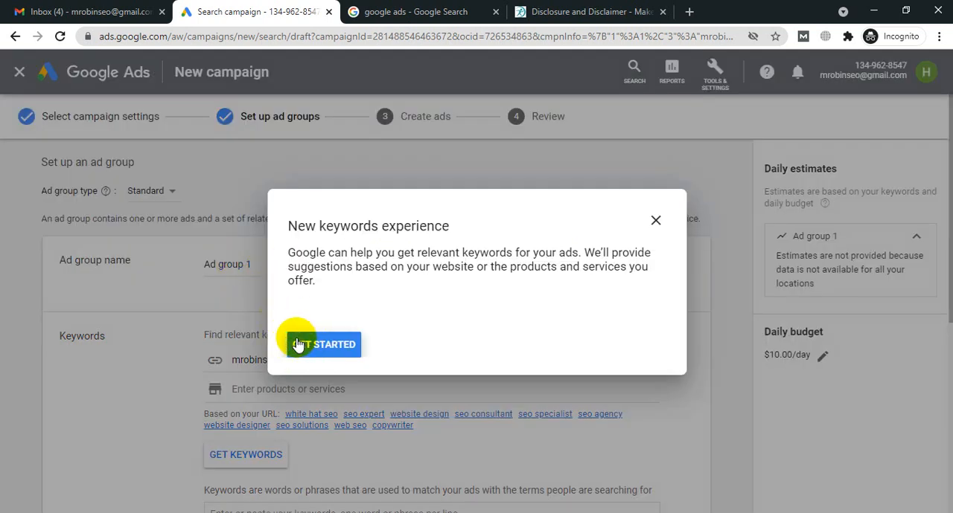
Step: Start the new keywords experience guide and exit it at its first tip, about entering the website URL
click(296, 341)
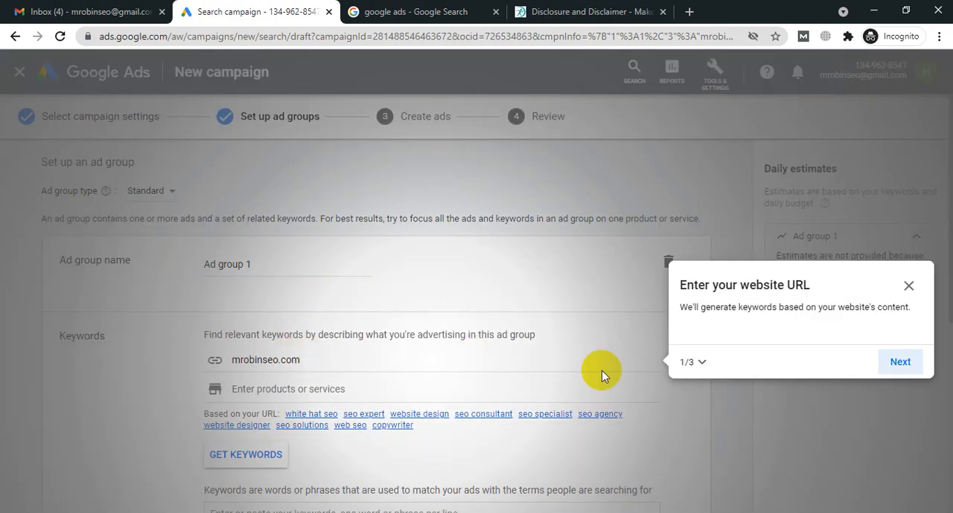
click(908, 286)
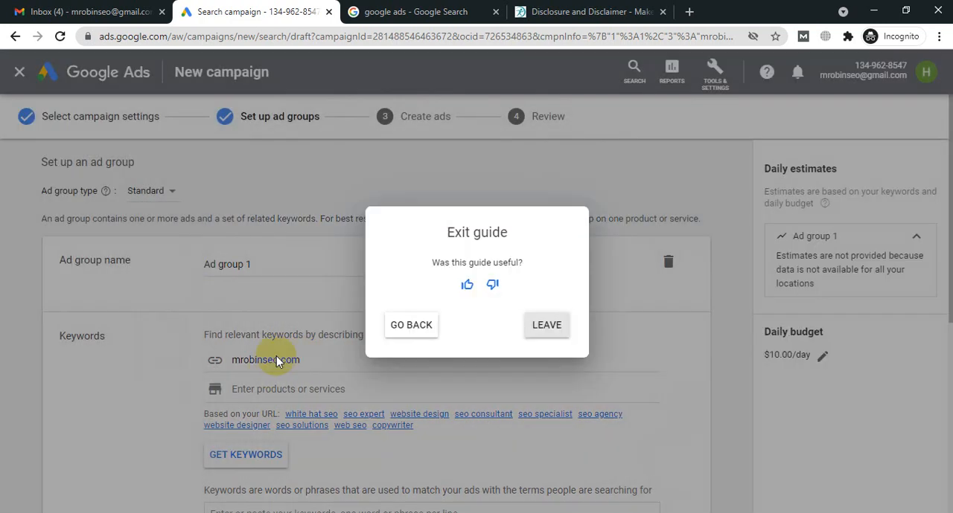
click(537, 326)
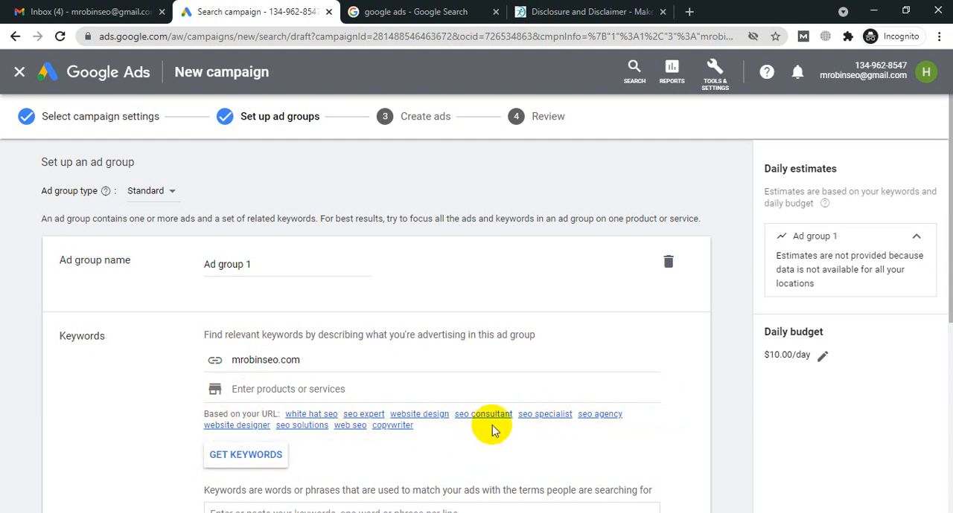
Step: Examine the ad group page's keyword suggestions, keyword entry area, match type notes and new ad group option
scroll(469, 289, down, 3)
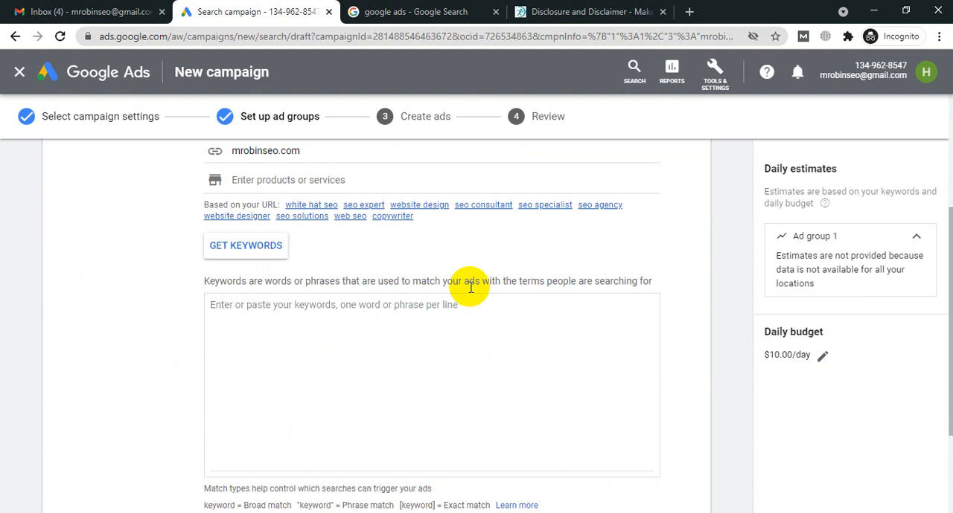
scroll(293, 323, down, 2)
scroll(397, 357, up, 2)
scroll(398, 358, up, 3)
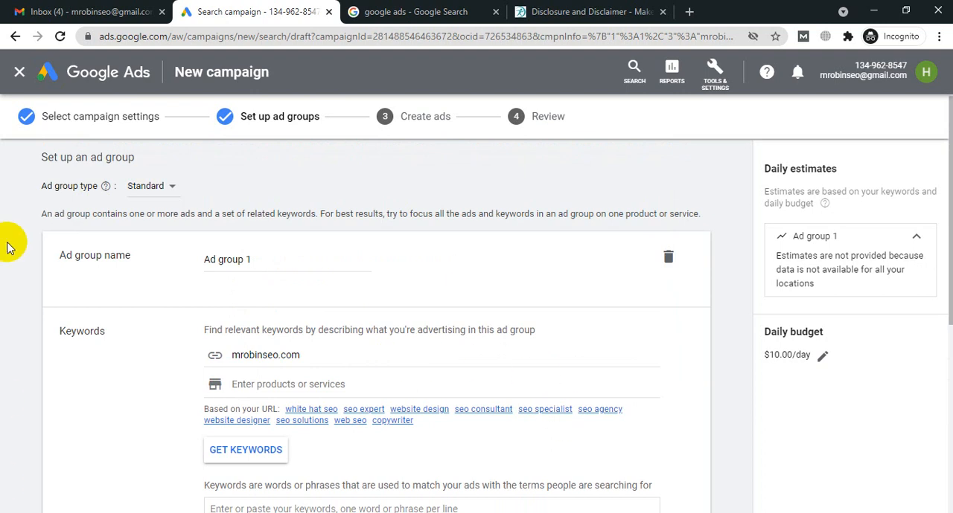
scroll(261, 269, down, 3)
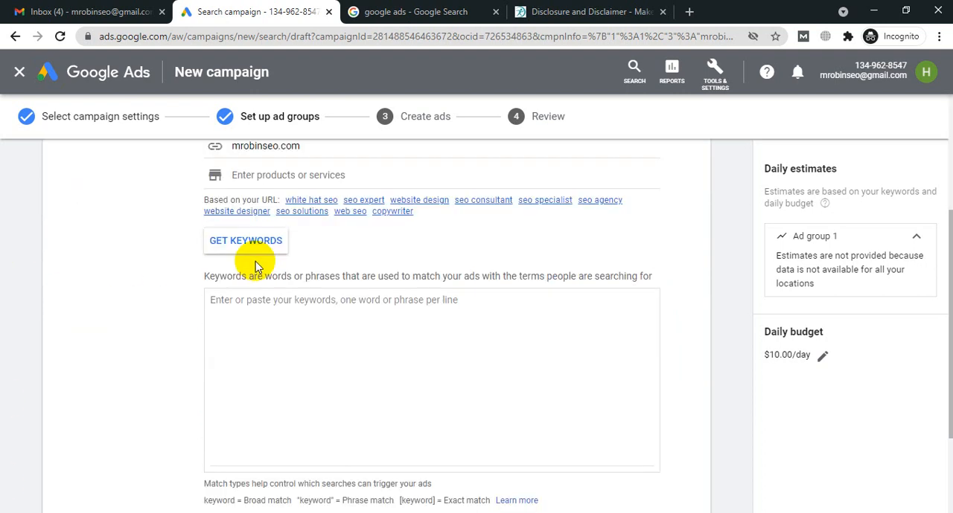
scroll(255, 268, down, 1)
scroll(256, 261, down, 1)
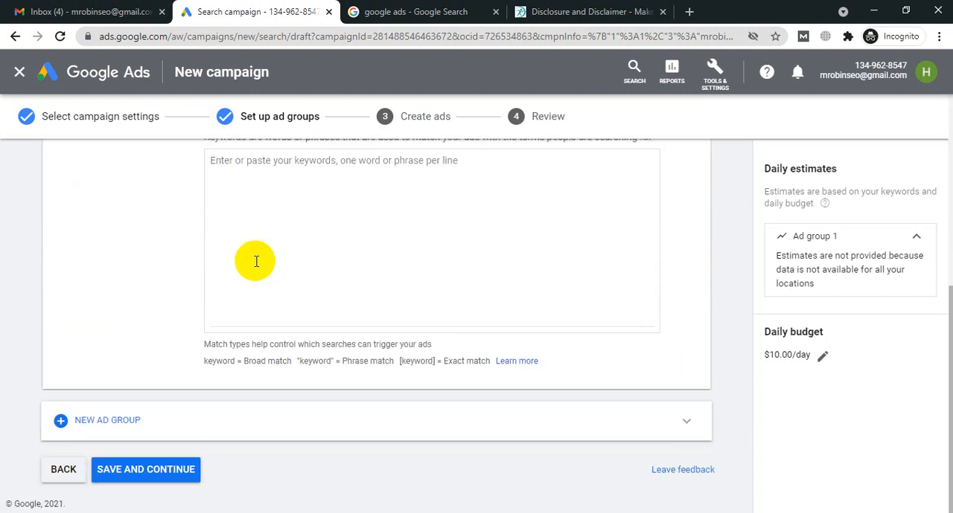
scroll(256, 262, up, 4)
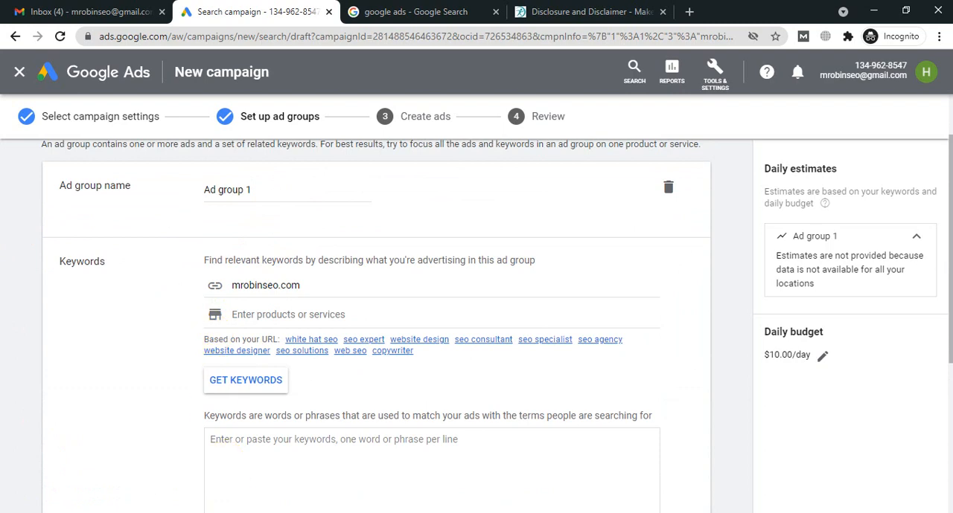
Step: Switch to the Google Meet window, close its two Gmail tabs, view the call, and return to the Google Ads campaign
click(242, 512)
click(128, 482)
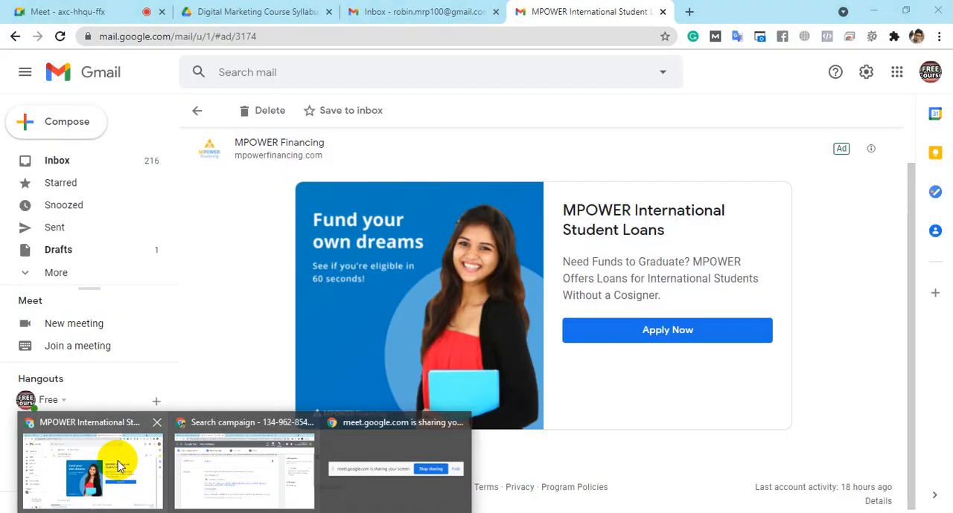
click(3, 7)
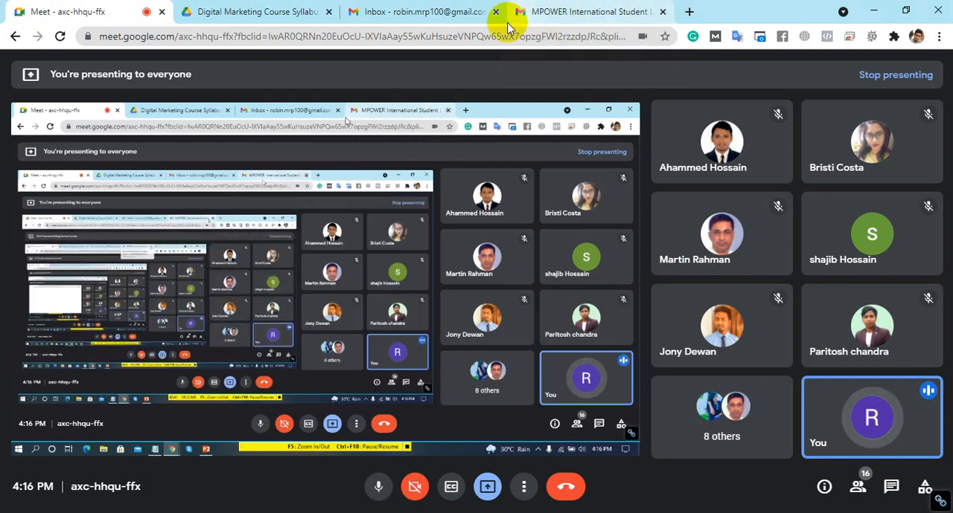
click(496, 12)
click(497, 13)
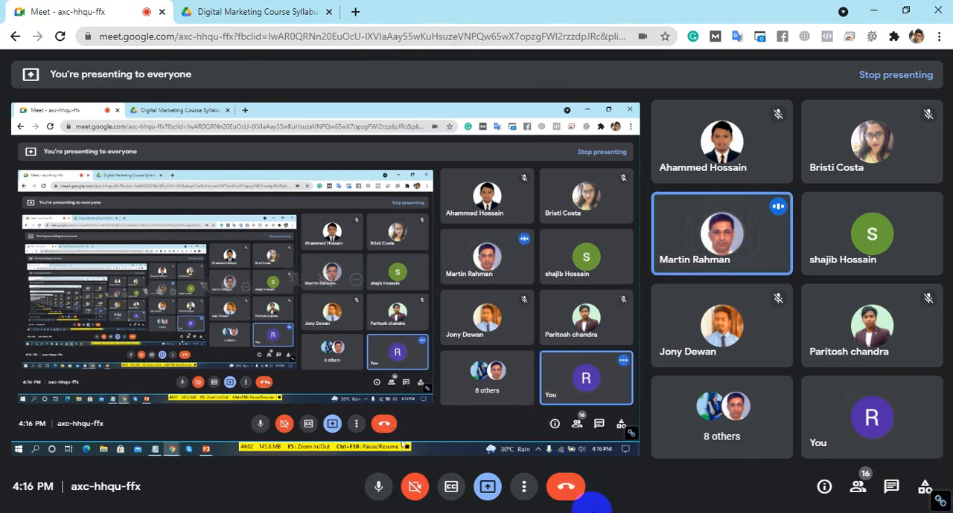
mouse_move(692, 170)
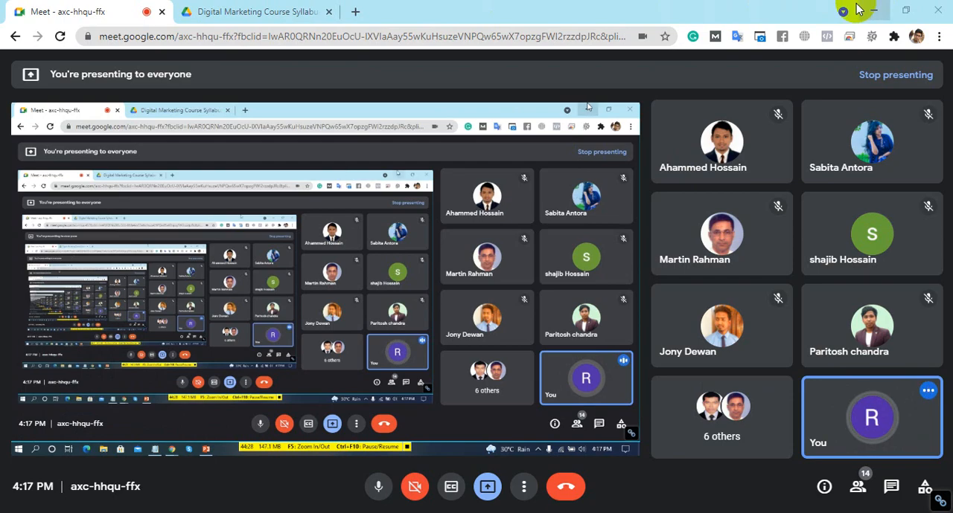
click(877, 13)
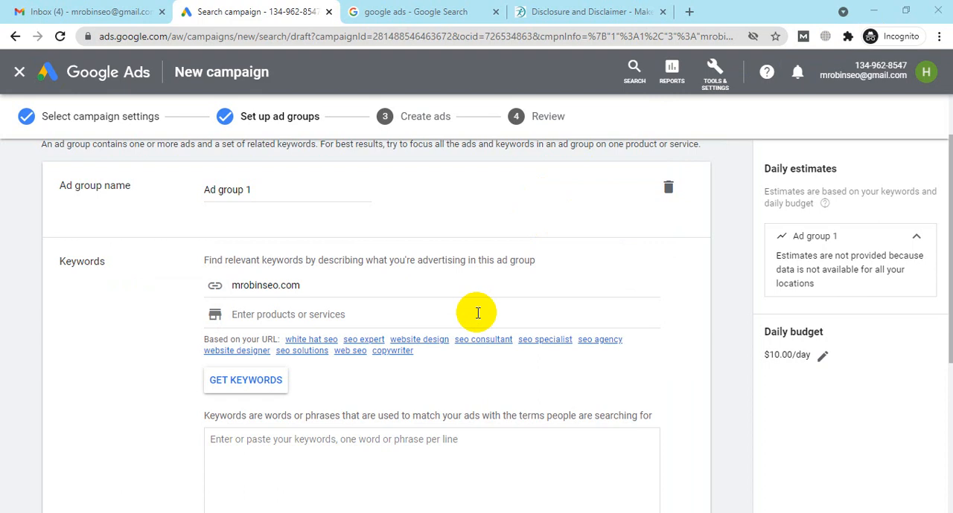
Step: Review the ad group name, the website URL for keyword ideas and the keywords suggested from it
scroll(325, 284, down, 2)
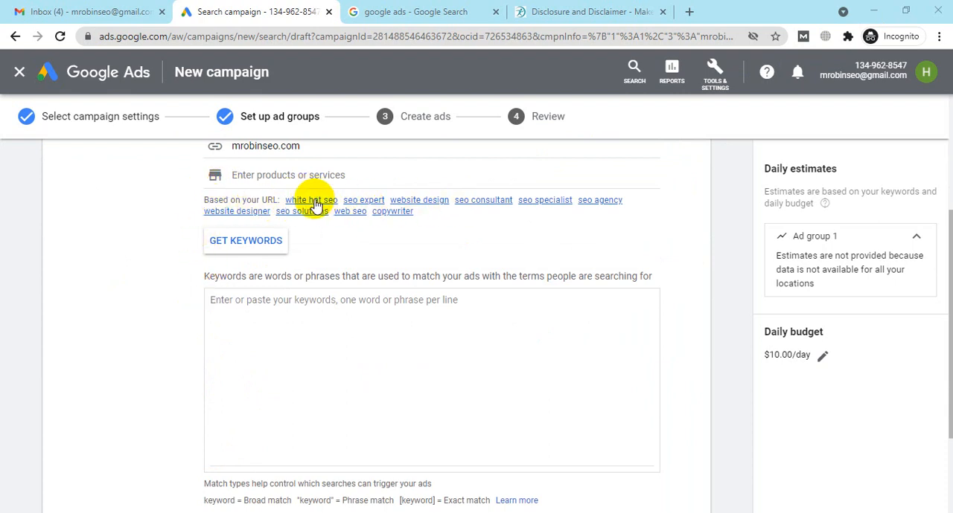
scroll(315, 203, up, 3)
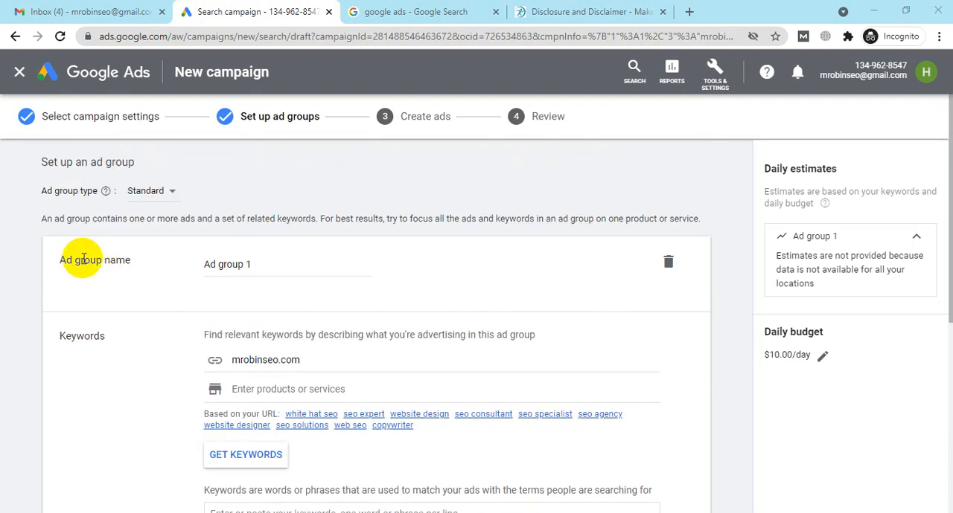
scroll(366, 213, down, 1)
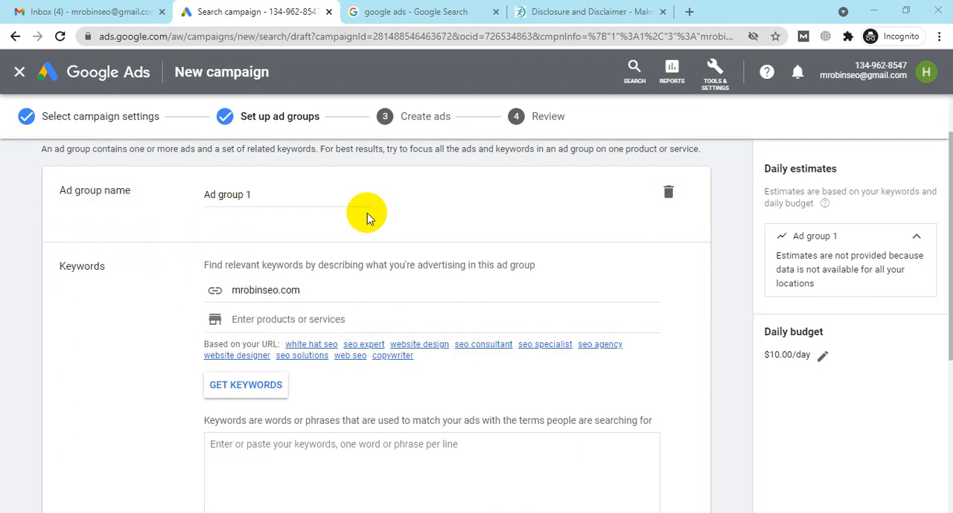
scroll(366, 213, down, 1)
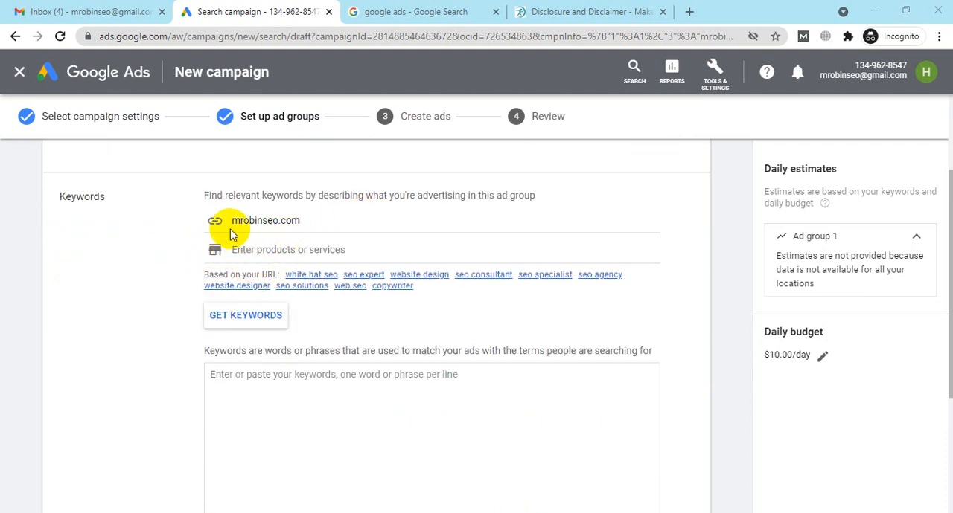
scroll(447, 246, down, 2)
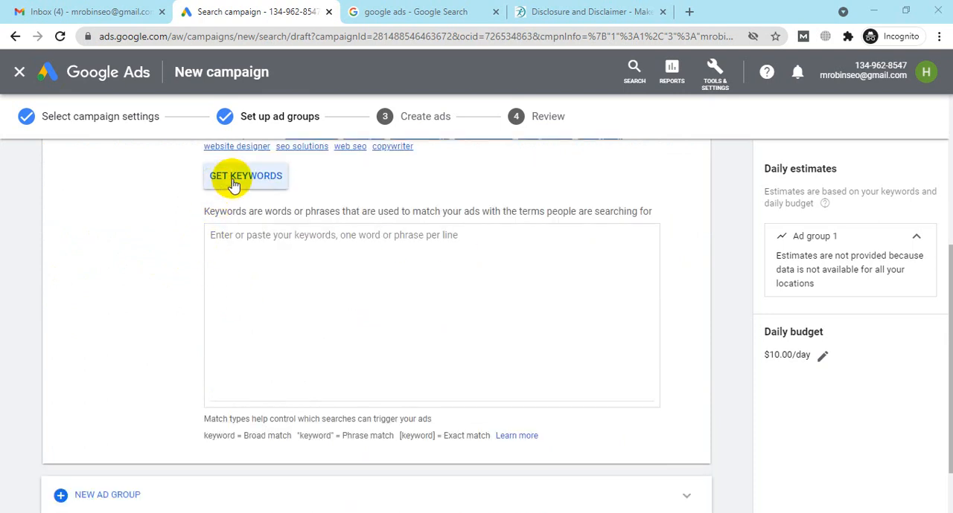
scroll(233, 183, up, 2)
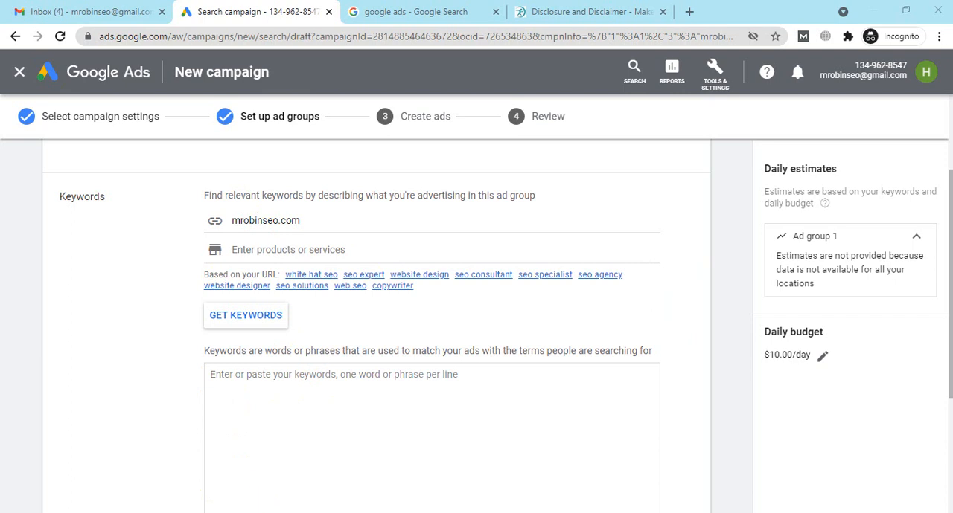
Step: Switch to the Notepad notes and start a "CPC=" line below the PPM definition
click(195, 512)
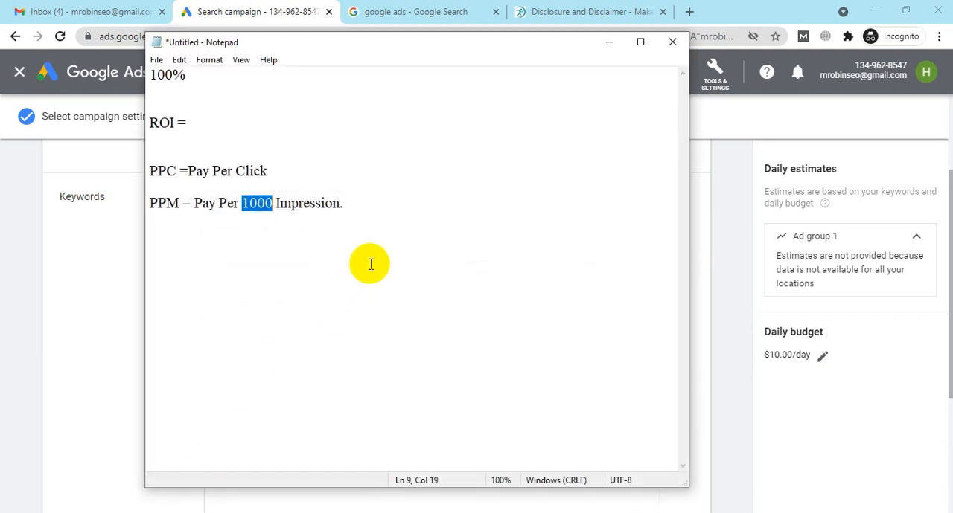
click(380, 227)
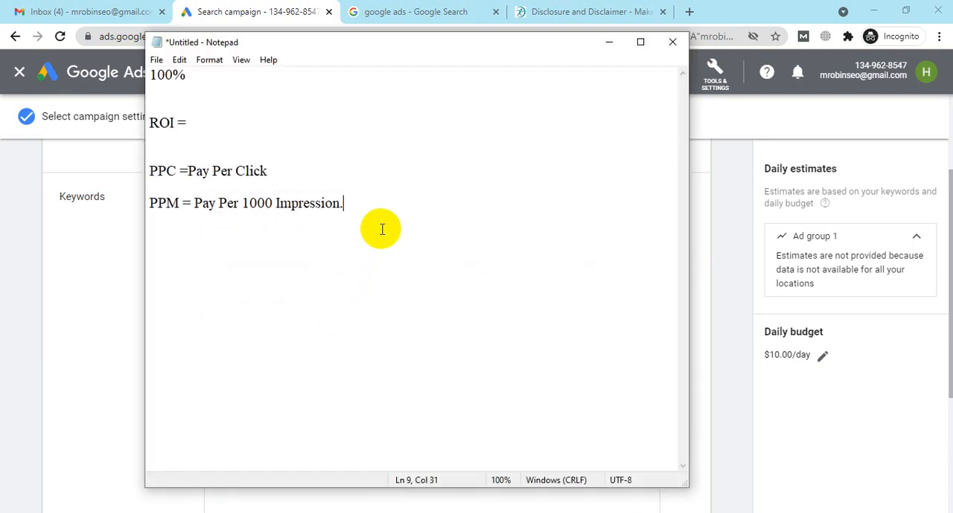
key(Return)
key(Return)
key(Return)
text(CPC=)
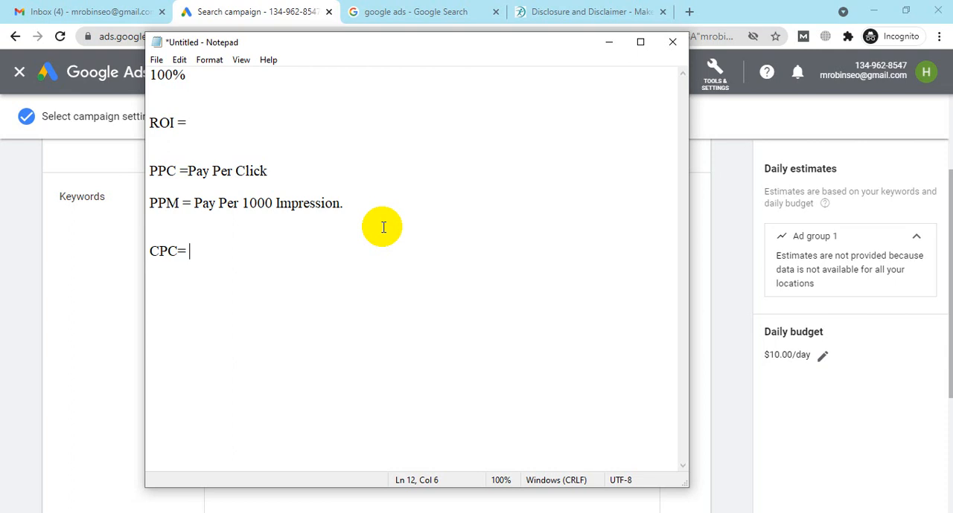
Step: Complete the CPC line with "$6.00 (Low)" and start a new line below it
text($6.00)
text(())
key(Left)
text(Low)
key(Right)
key(Return)
key(Return)
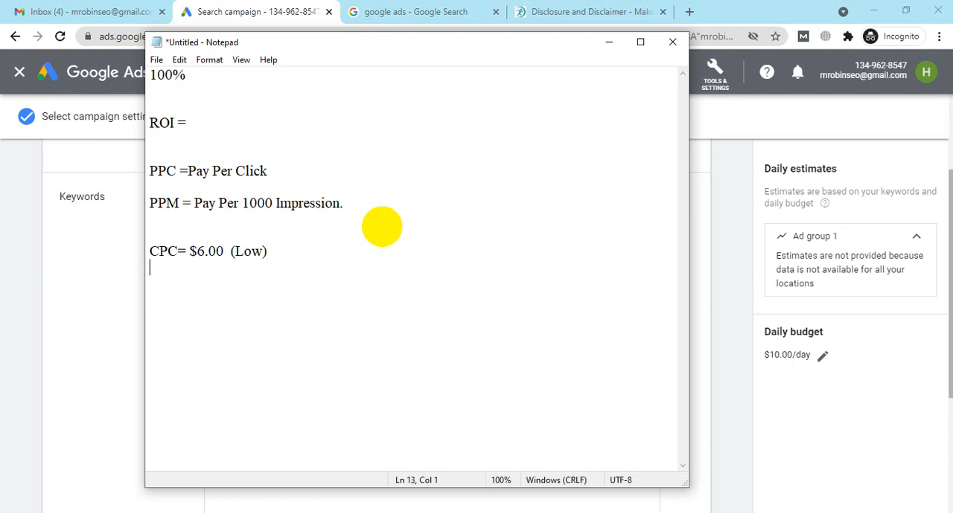
Step: Add a "High SV" line below the CPC line in the notes and return to the Google Ads campaign
text(High SV)
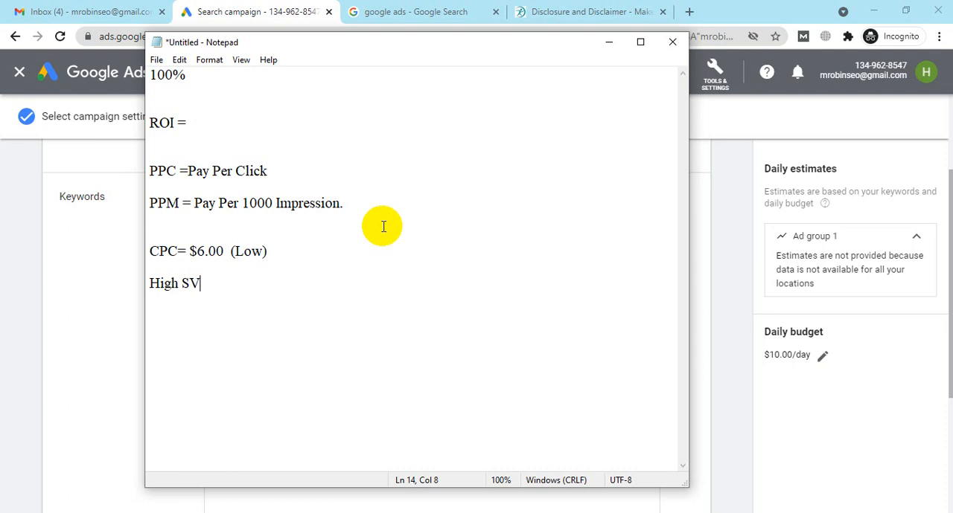
click(608, 41)
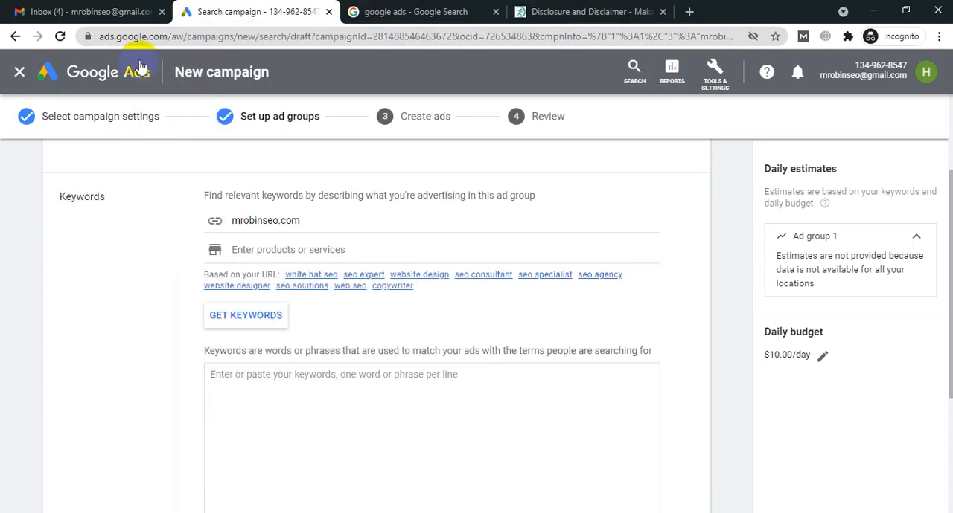
Step: Close the Google Search and Gmail tabs and show the Google Ads tools and settings
click(496, 11)
click(161, 11)
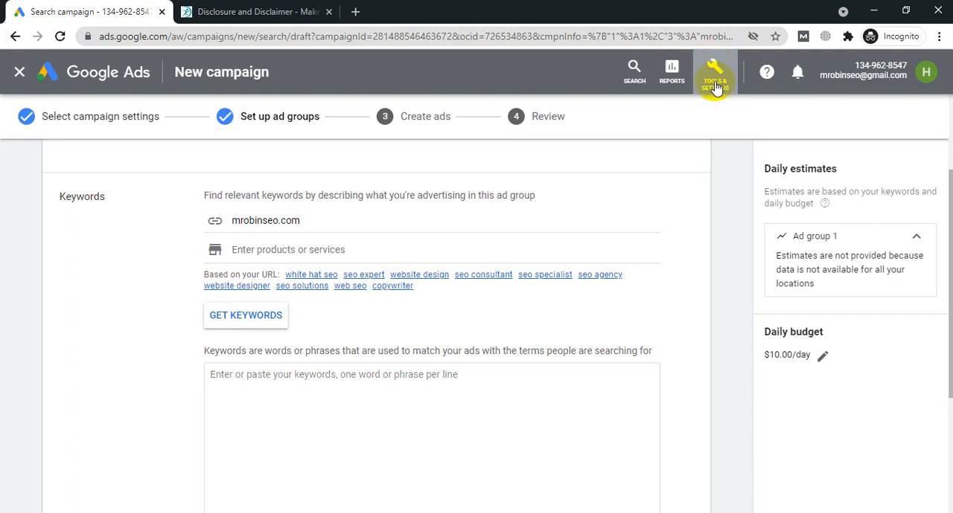
click(714, 88)
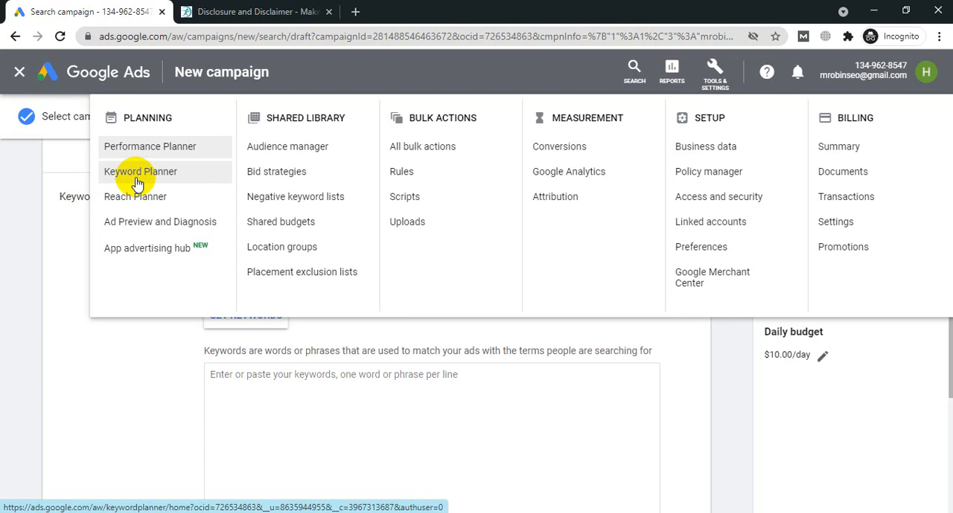
Step: Switch to the Google Meet window, view the call and return to Google Ads
mouse_move(244, 512)
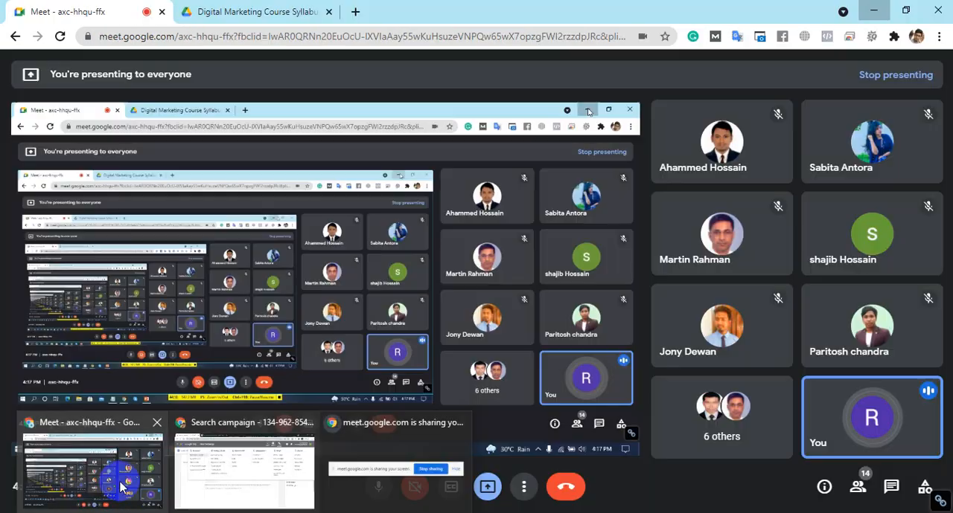
click(120, 488)
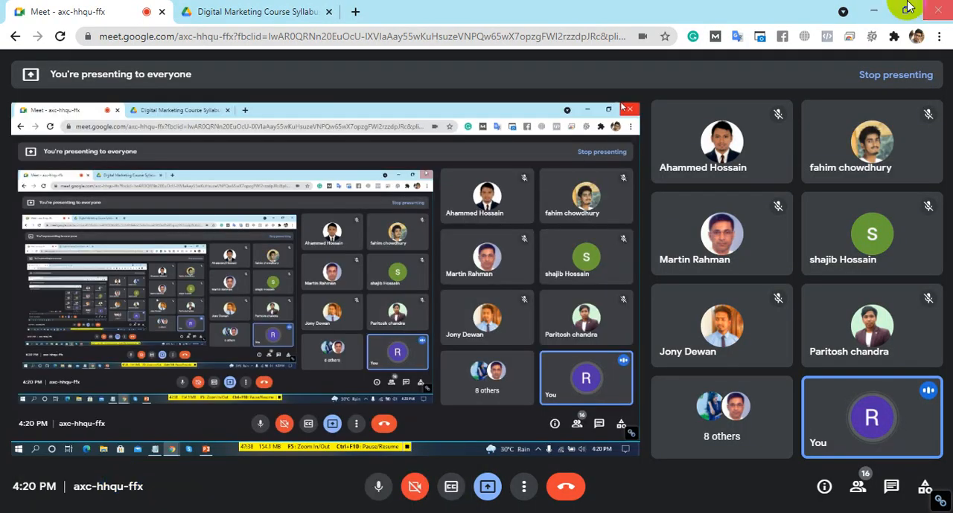
click(873, 10)
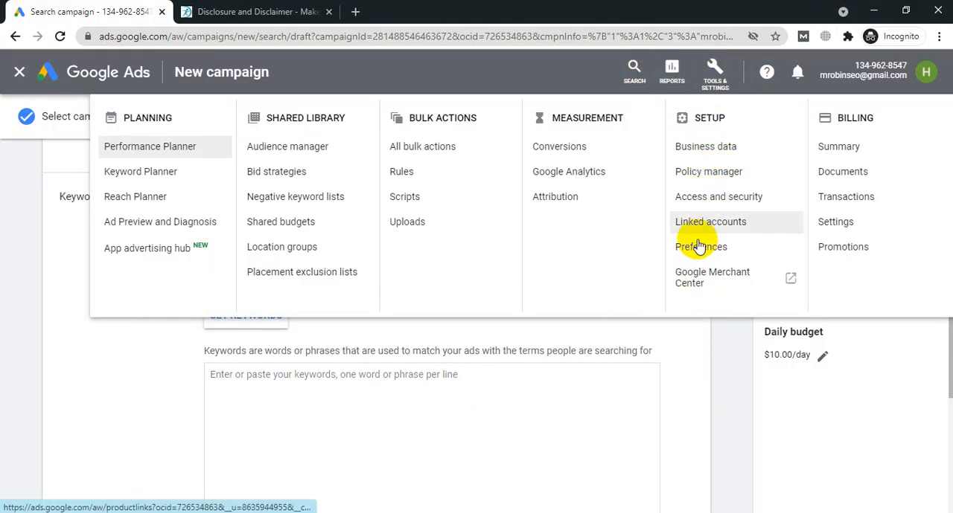
Step: Open the Keyword Planner and start discovering new keywords
click(122, 182)
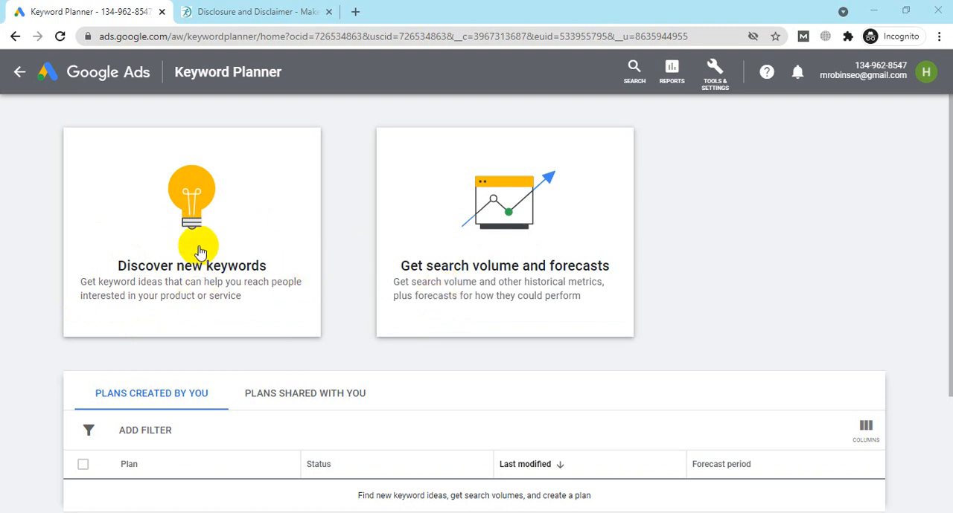
click(182, 229)
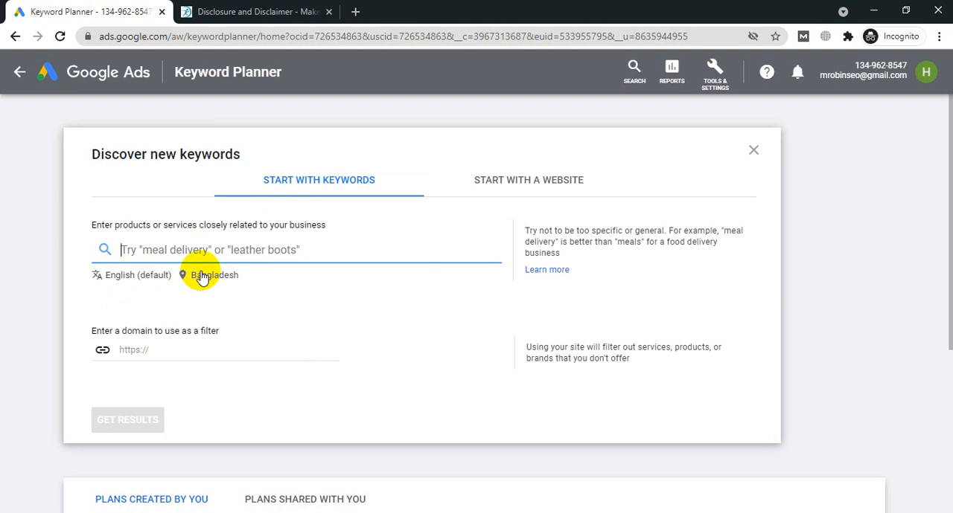
Step: Switch to Google Meet, look through the list of people in the call and return to the Keyword Planner
mouse_move(224, 510)
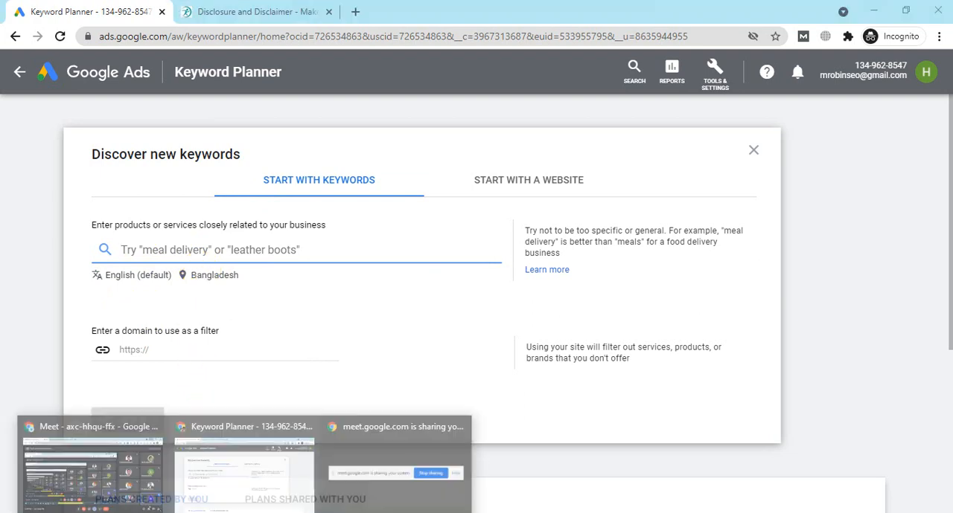
click(116, 488)
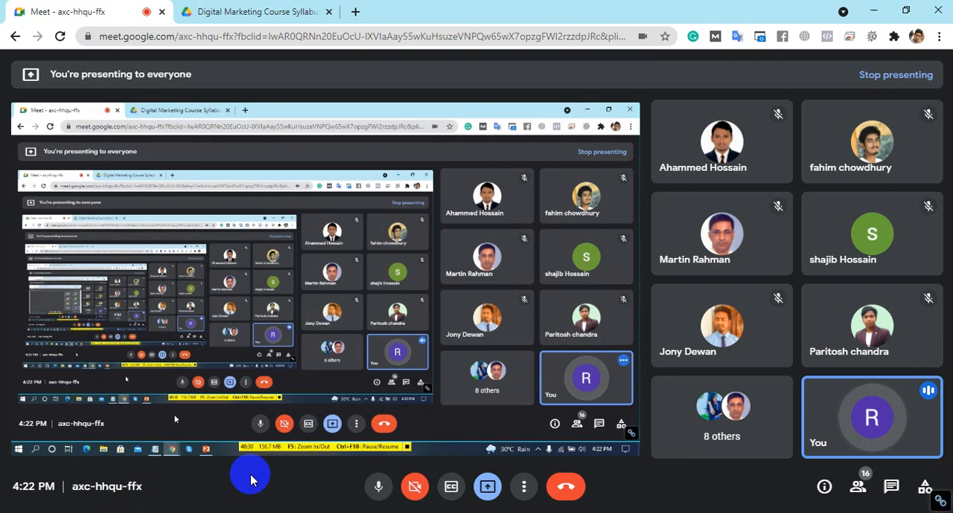
click(861, 486)
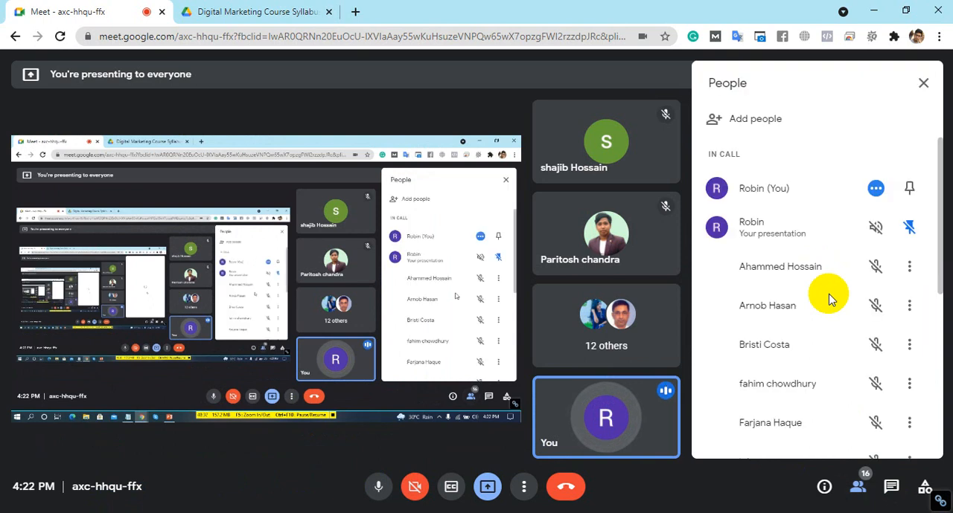
scroll(808, 231, down, 5)
scroll(809, 234, up, 5)
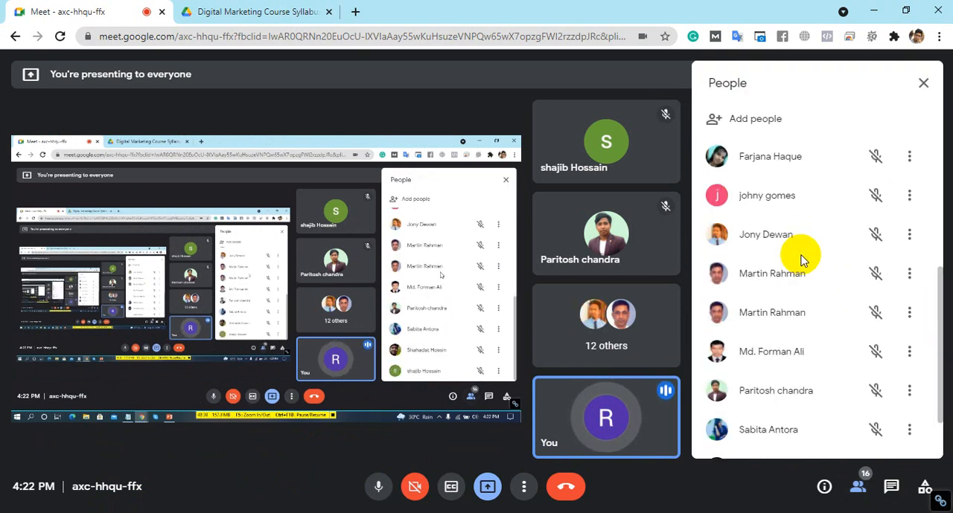
click(873, 11)
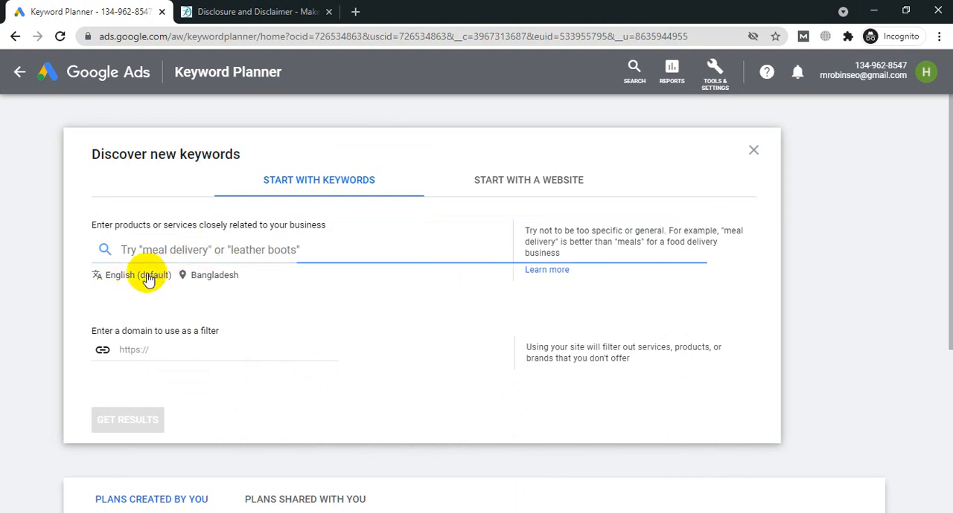
Step: Browse the languages available for the keyword search, keeping English
click(148, 279)
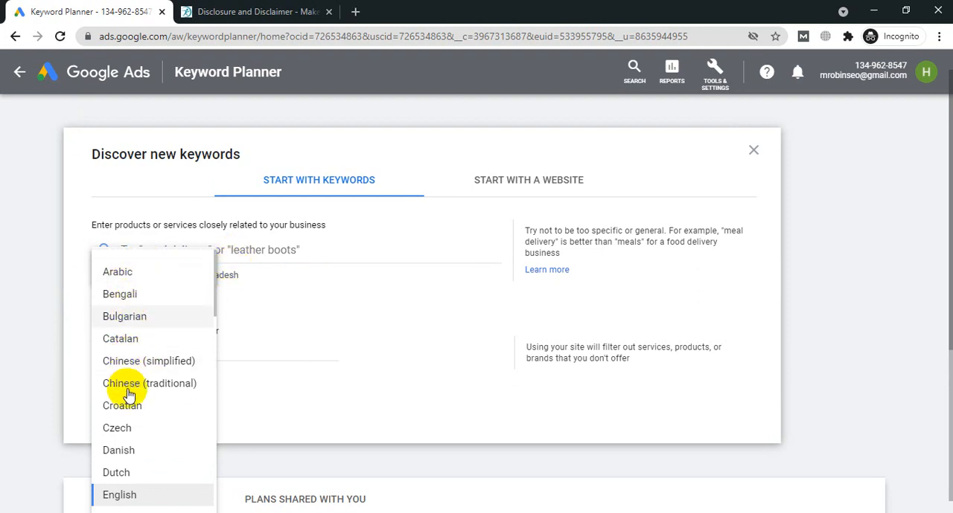
scroll(128, 387, down, 3)
scroll(149, 372, down, 5)
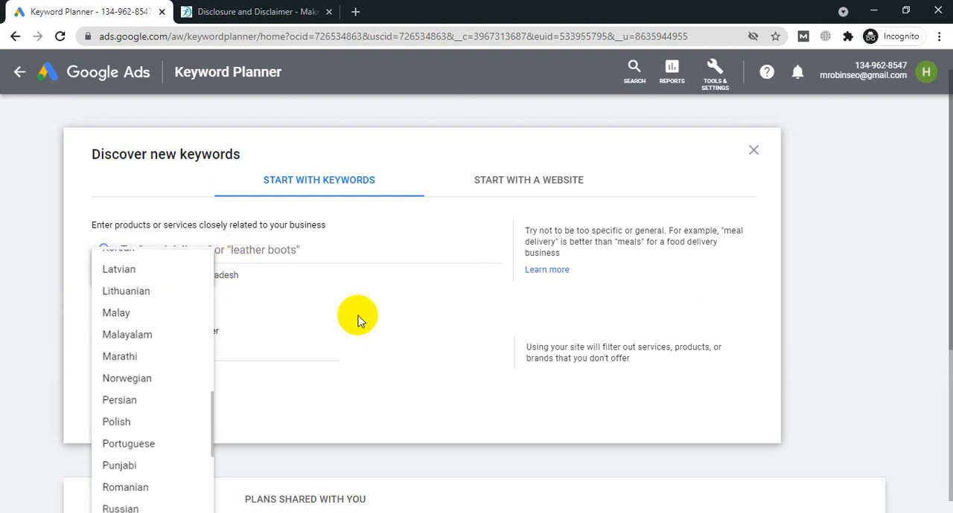
click(358, 320)
Step: Replace Bangladesh with the United States as the keyword search's targeted location and save it
click(215, 276)
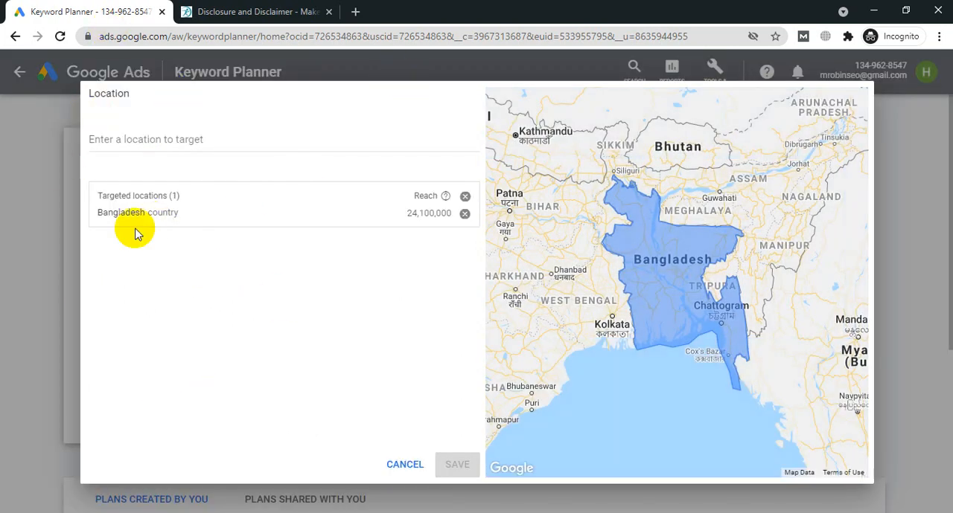
click(134, 137)
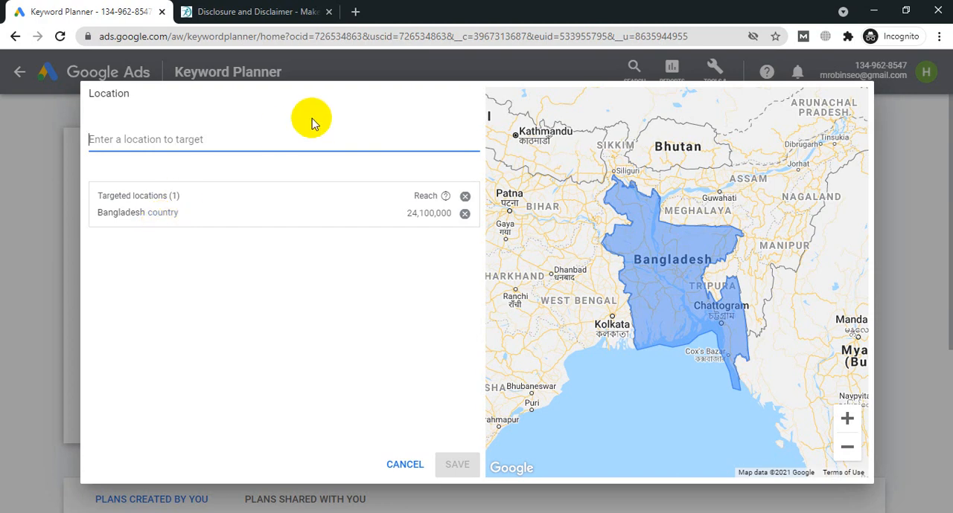
click(464, 215)
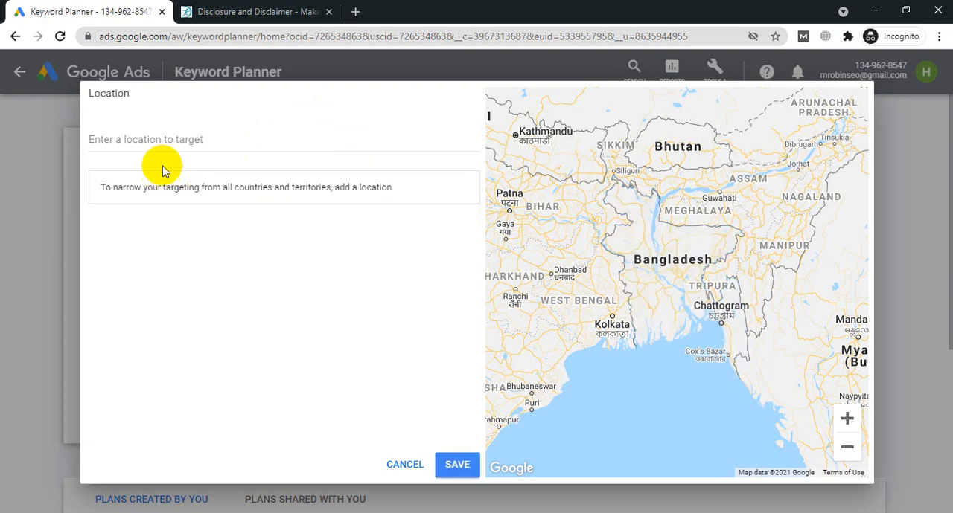
click(163, 142)
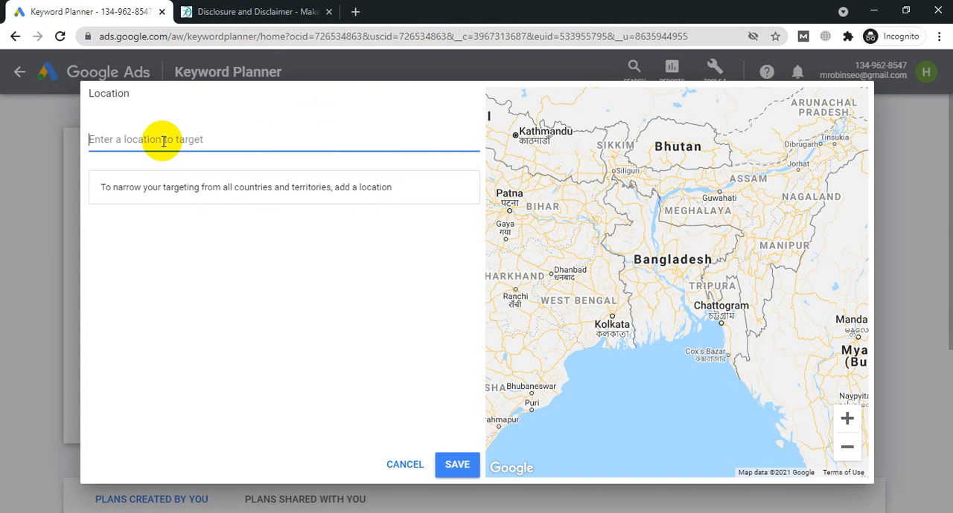
text(US)
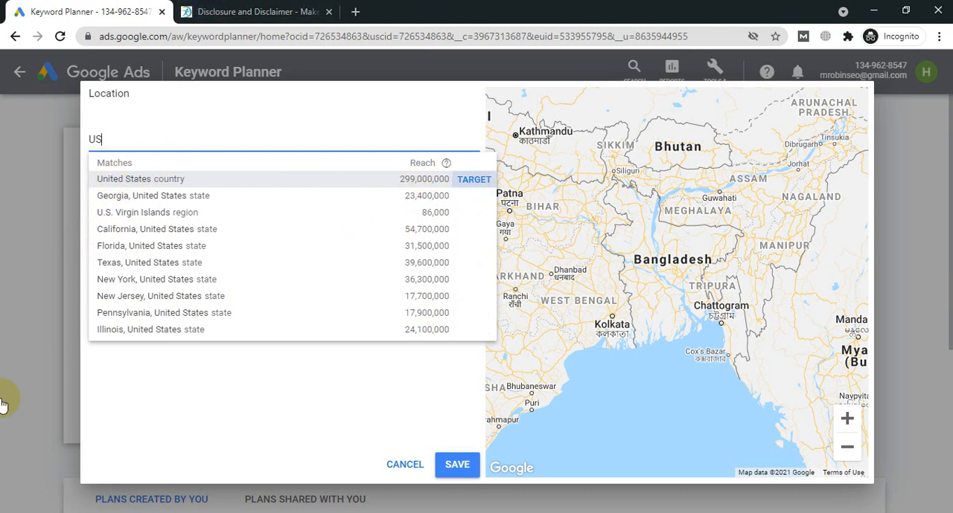
key(Return)
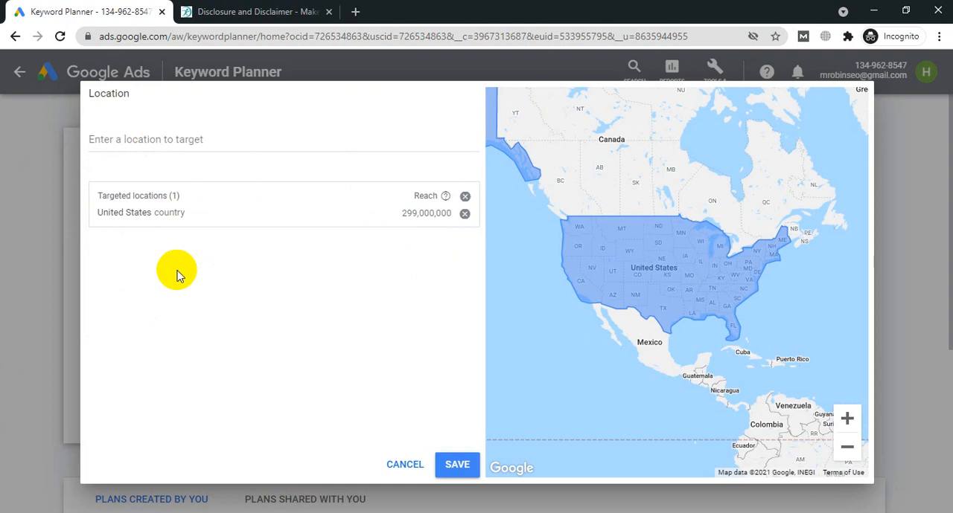
click(471, 464)
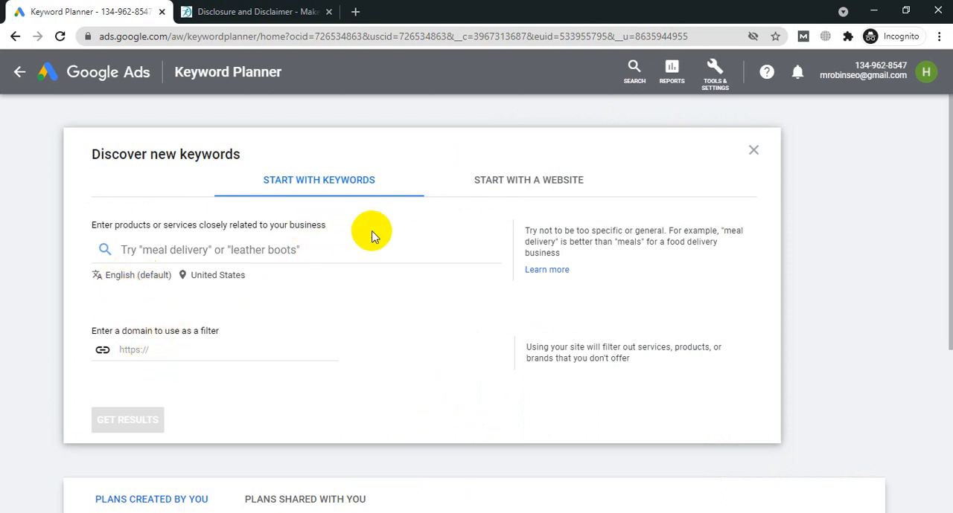
Step: Get keyword ideas for "AC Repair"
click(164, 249)
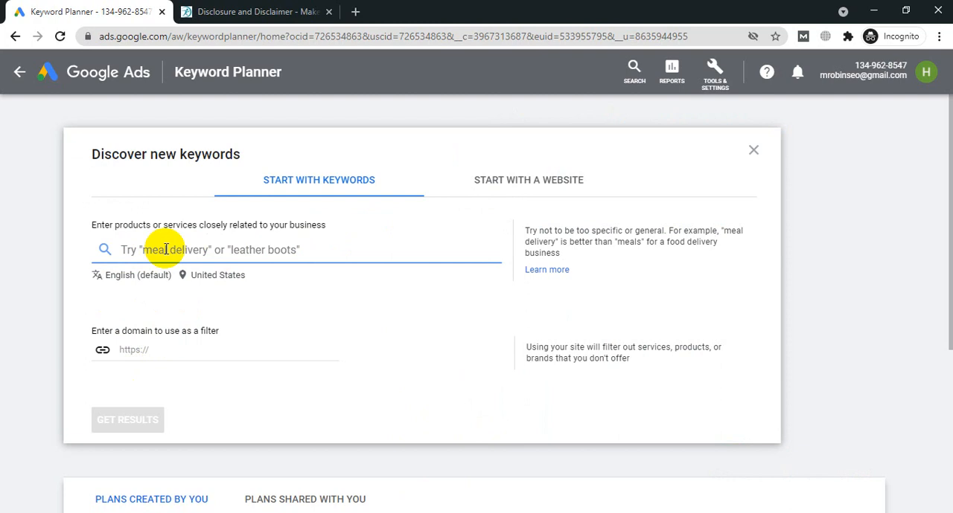
text(AC)
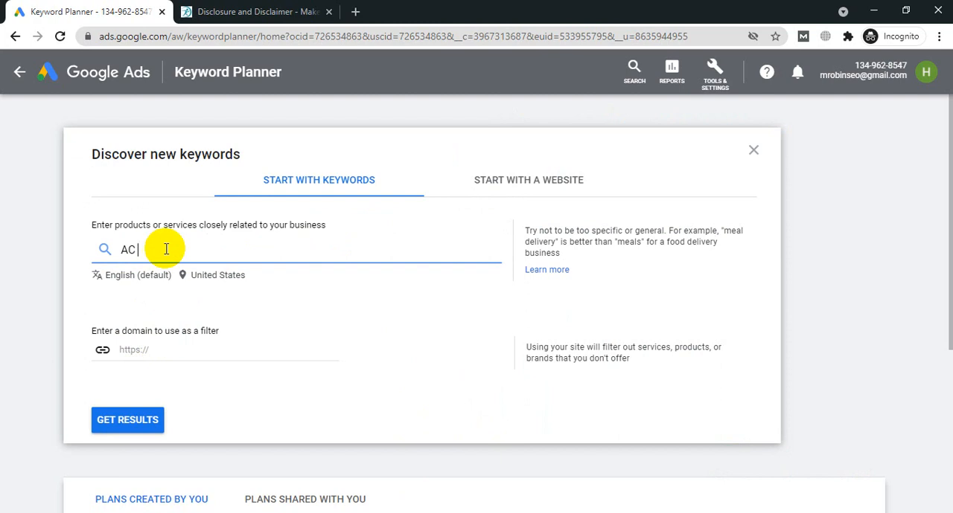
text(R)
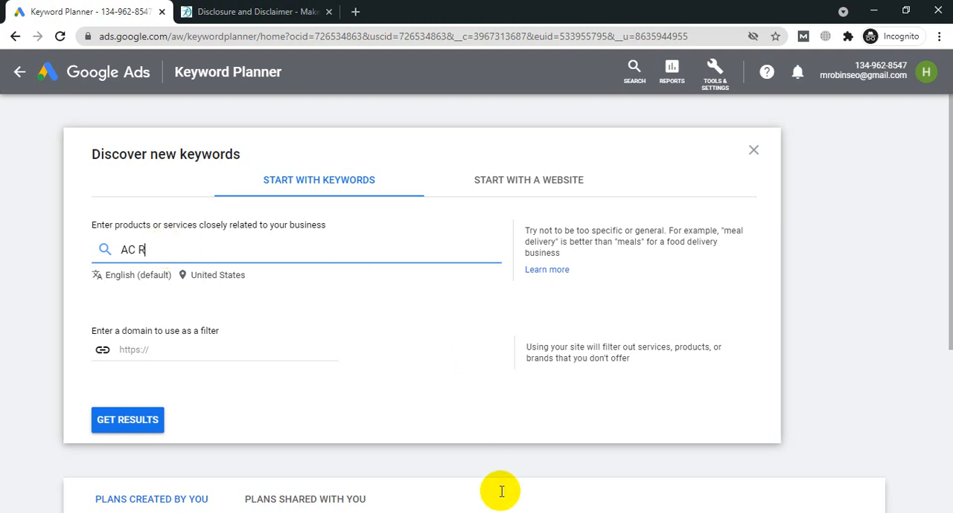
text(epair)
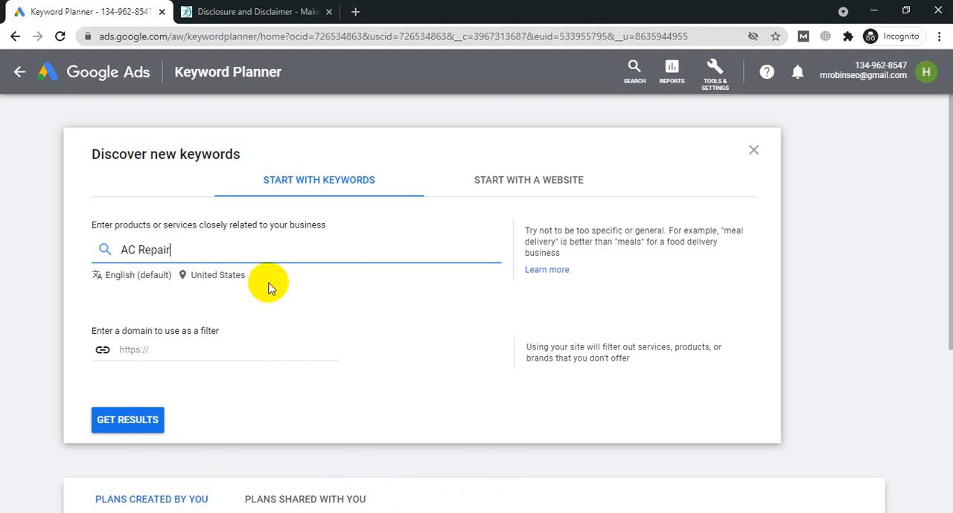
click(128, 424)
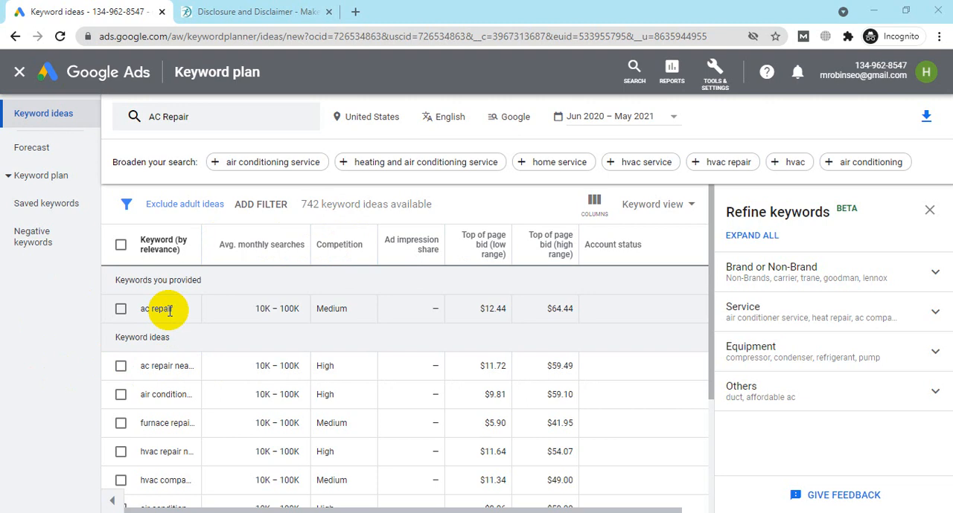
Step: Examine the low-range and high-range top of page bids for the "ac repair" keyword
click(490, 251)
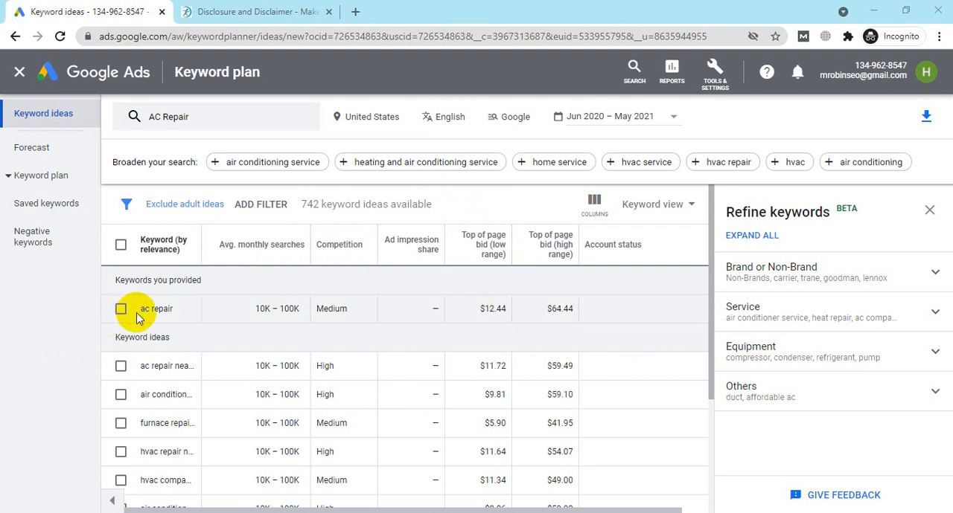
click(494, 309)
triple_click(494, 308)
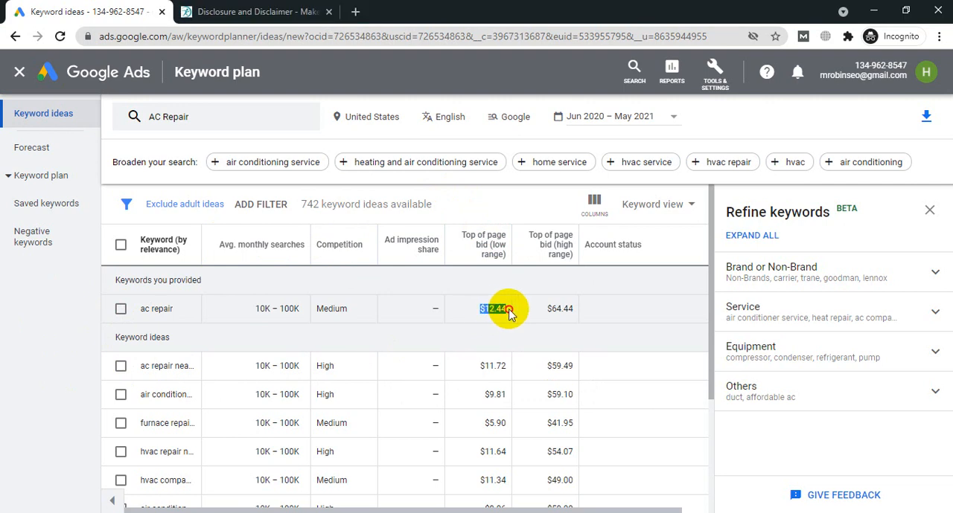
click(502, 311)
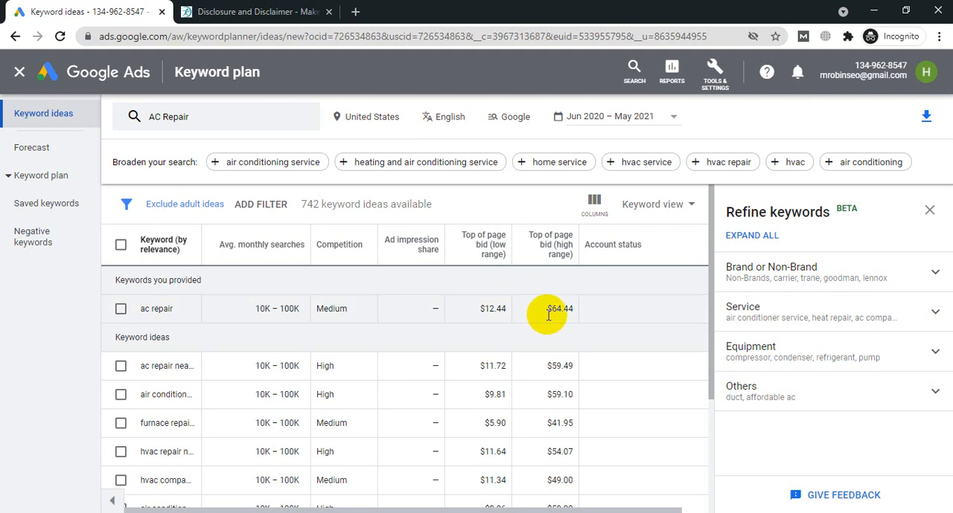
drag(546, 311, 577, 309)
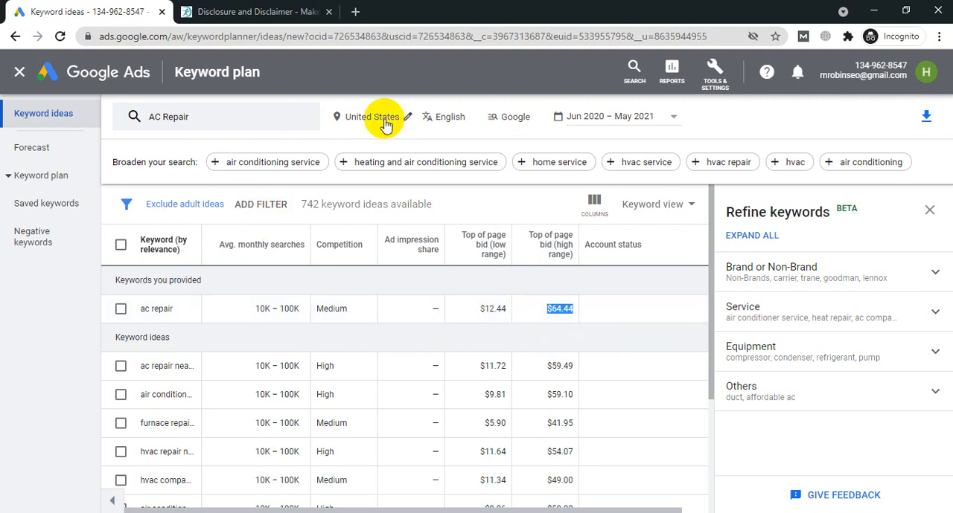
Step: Set the search network to Google and search partners and look through the keyword ideas
click(523, 122)
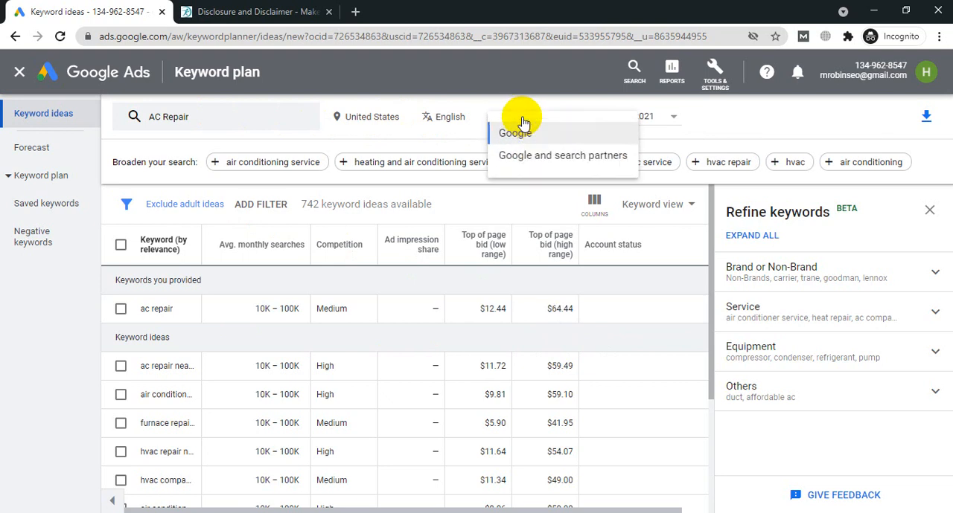
click(530, 159)
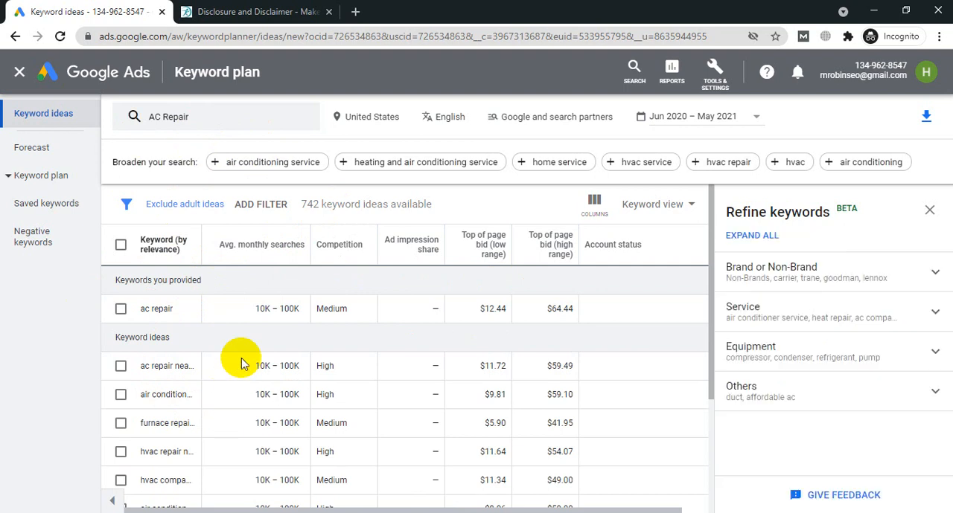
scroll(241, 364, down, 1)
scroll(242, 364, down, 2)
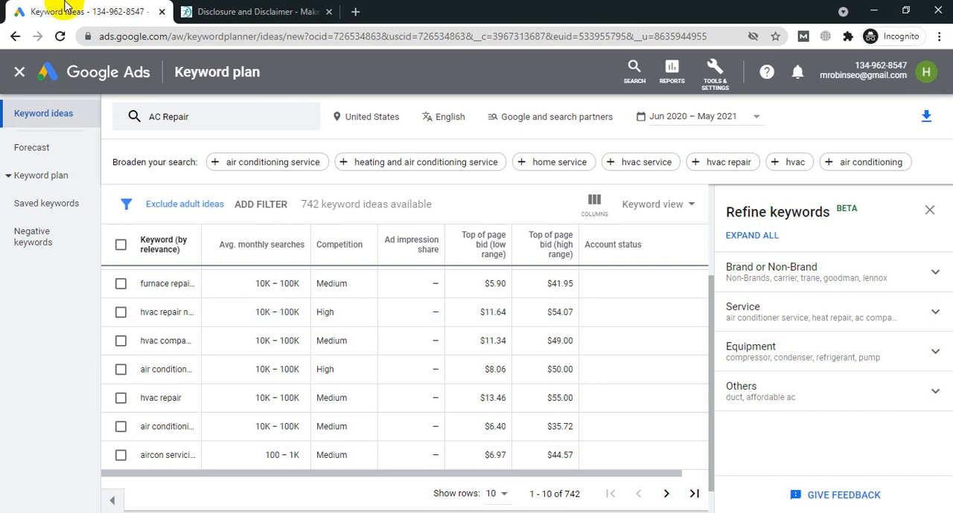
Step: Filter the keyword ideas to those with Low competition
click(261, 205)
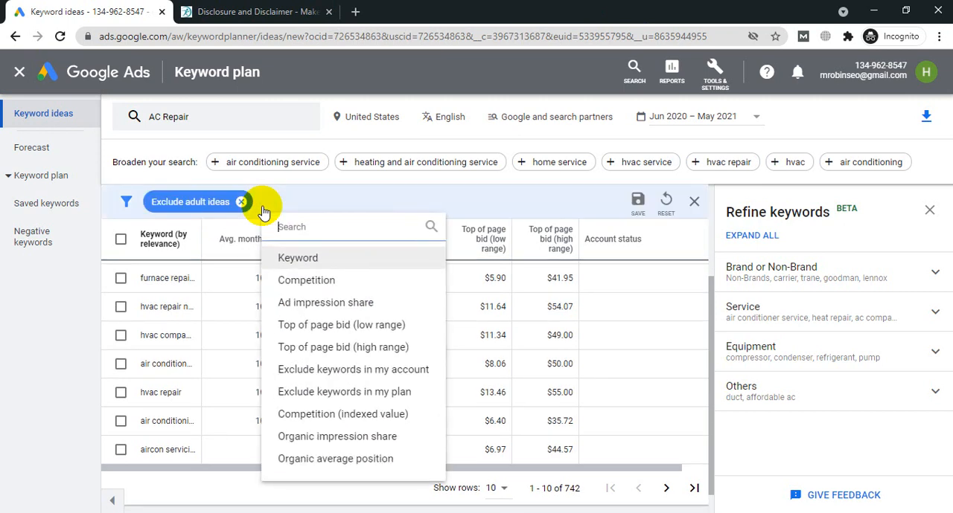
click(306, 287)
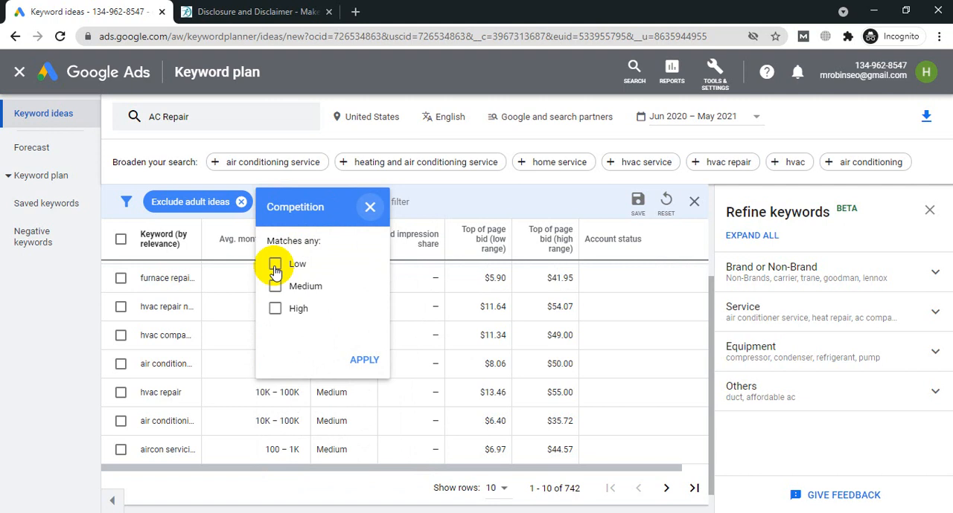
click(274, 267)
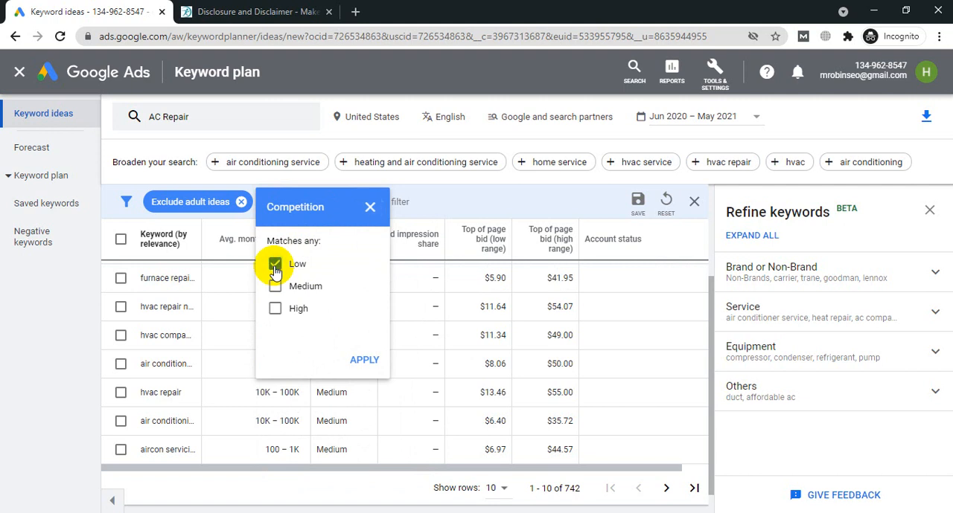
click(364, 360)
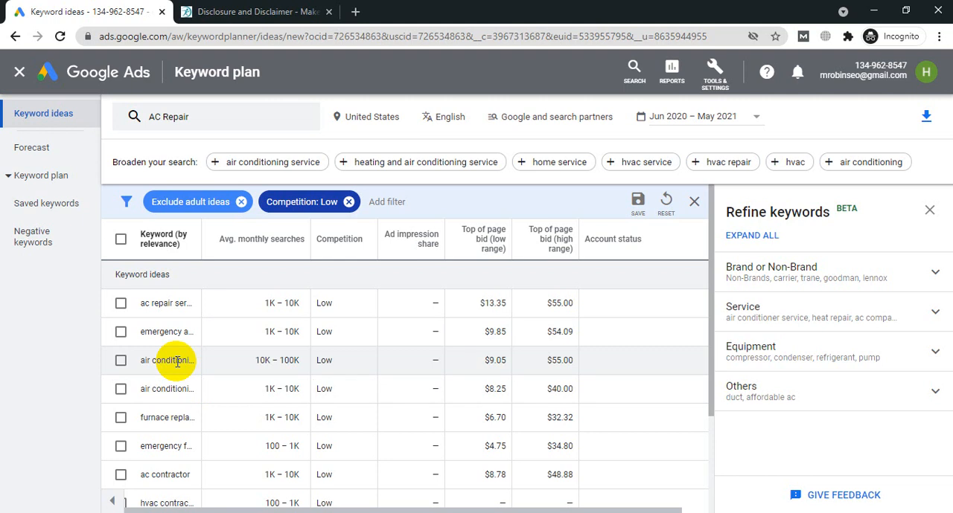
Step: Add a filter limiting the high-range top of page bid to at most $20
click(388, 202)
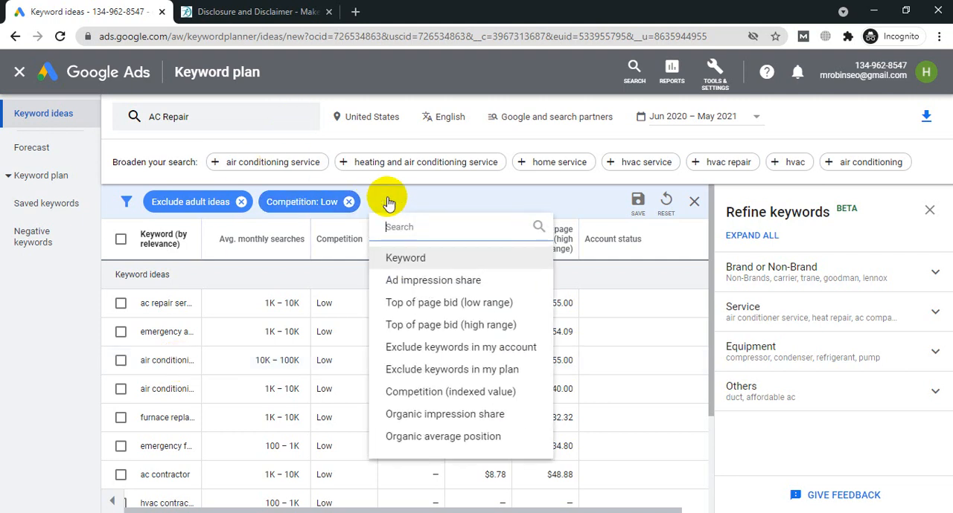
click(481, 326)
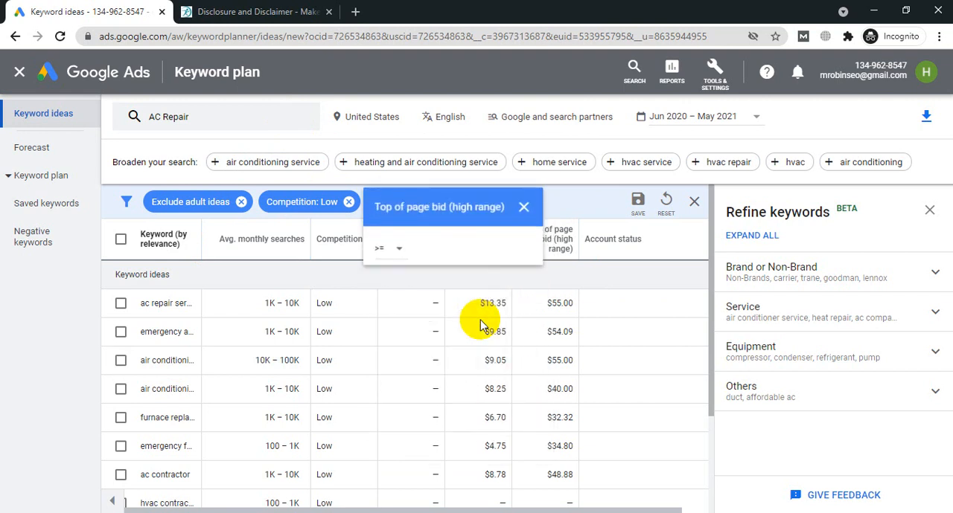
click(393, 253)
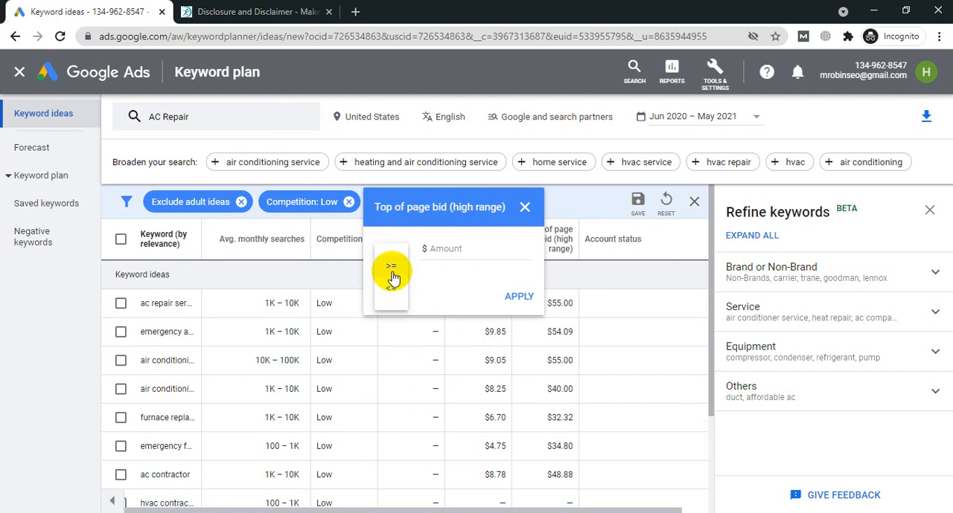
click(388, 288)
click(390, 291)
click(451, 253)
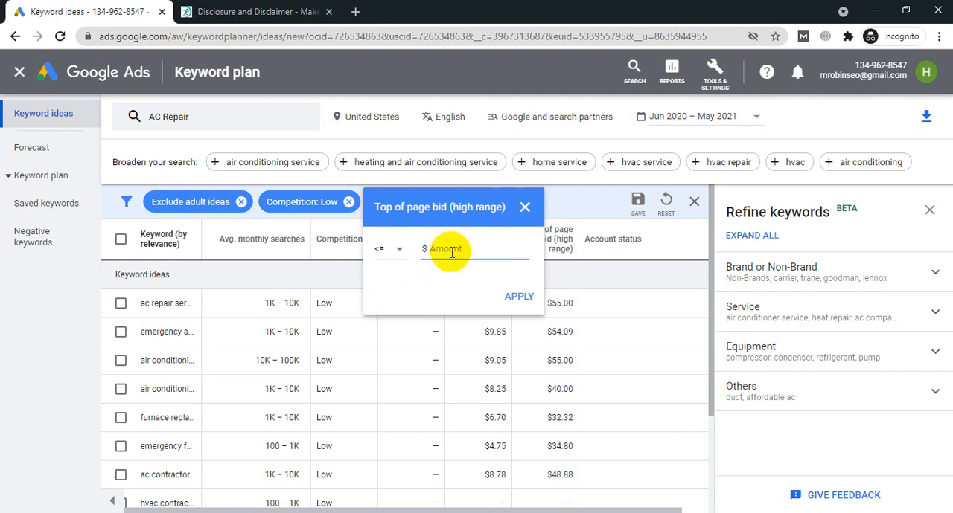
text(20)
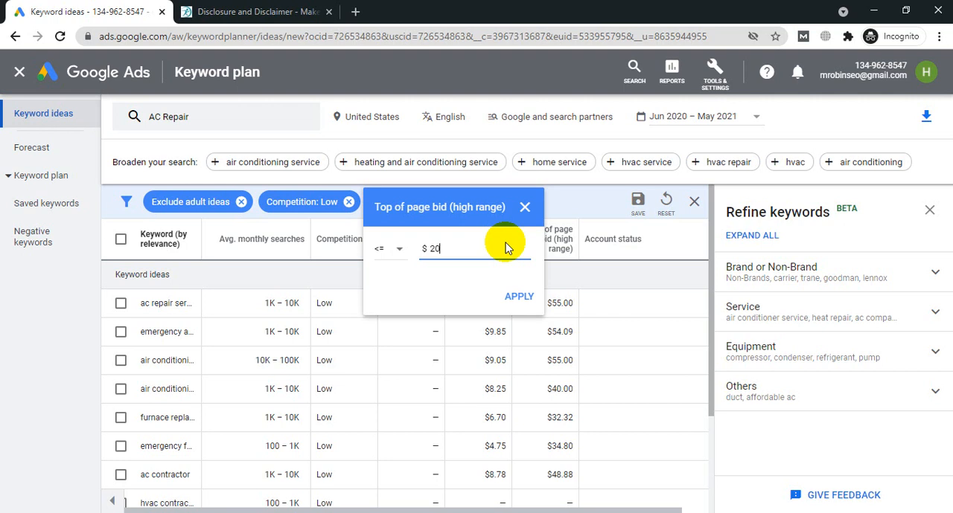
click(518, 296)
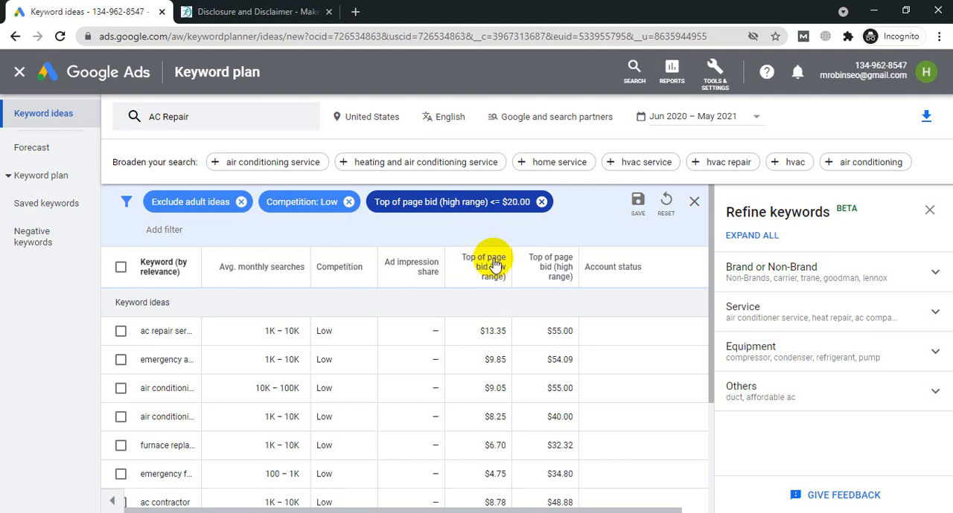
Step: Look through the filtered keyword ideas and select all keywords on the current page
click(489, 273)
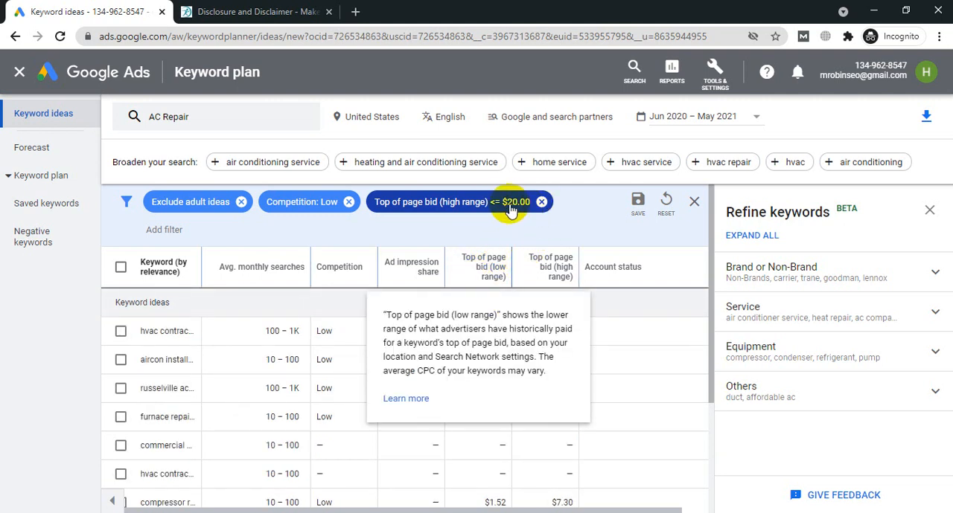
scroll(566, 350, down, 3)
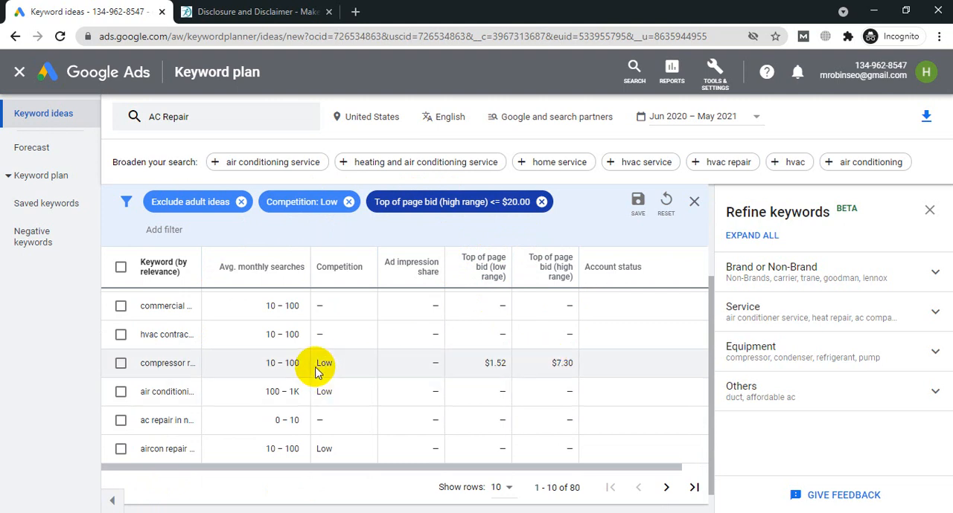
scroll(438, 390, up, 3)
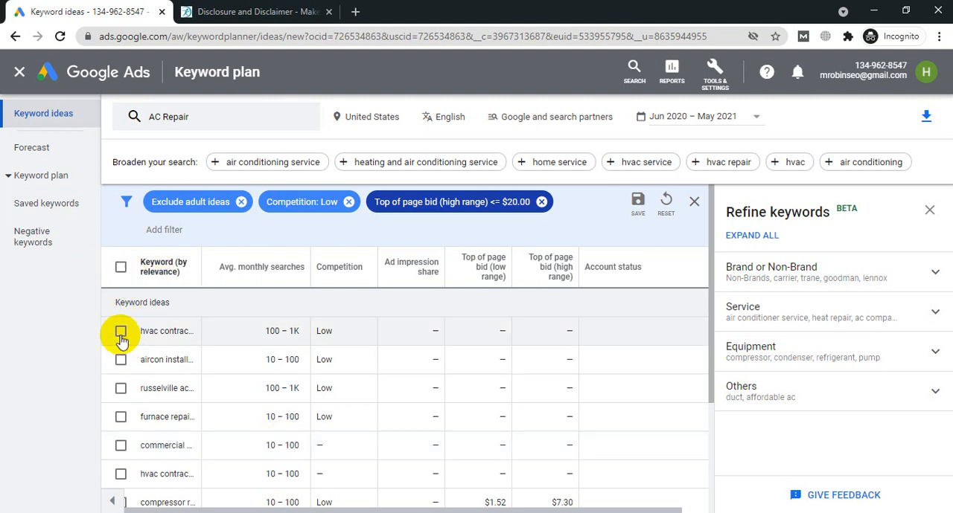
scroll(159, 416, down, 5)
scroll(156, 402, up, 5)
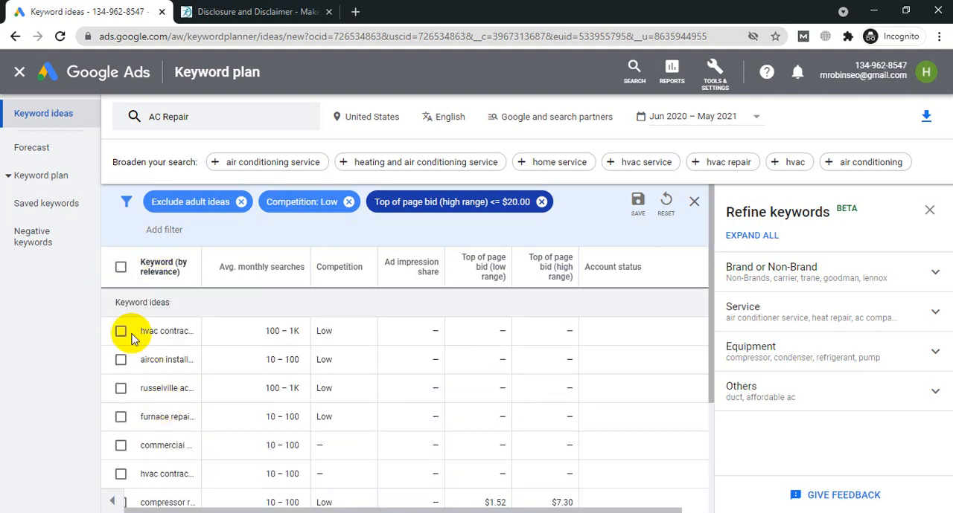
click(119, 271)
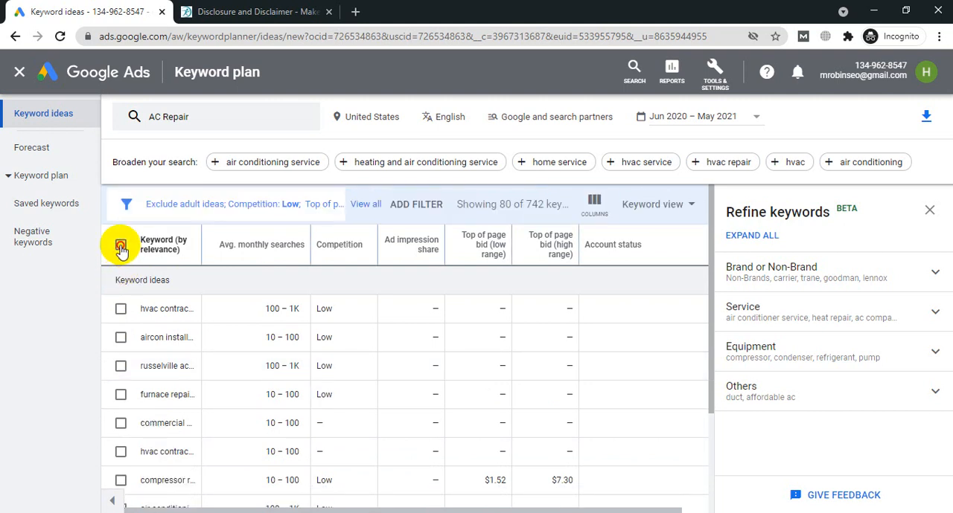
click(121, 247)
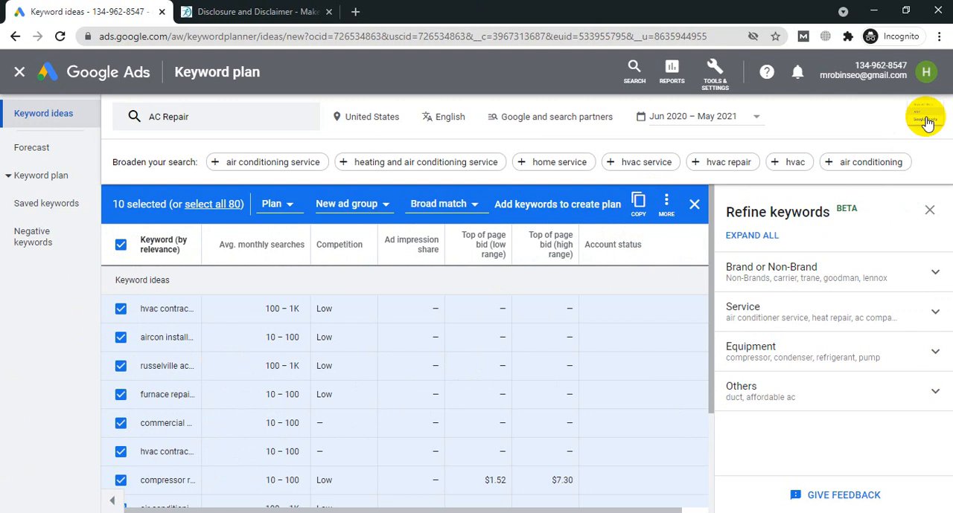
Step: Download the keyword ideas as a .csv file and open the downloaded file in Excel
click(926, 119)
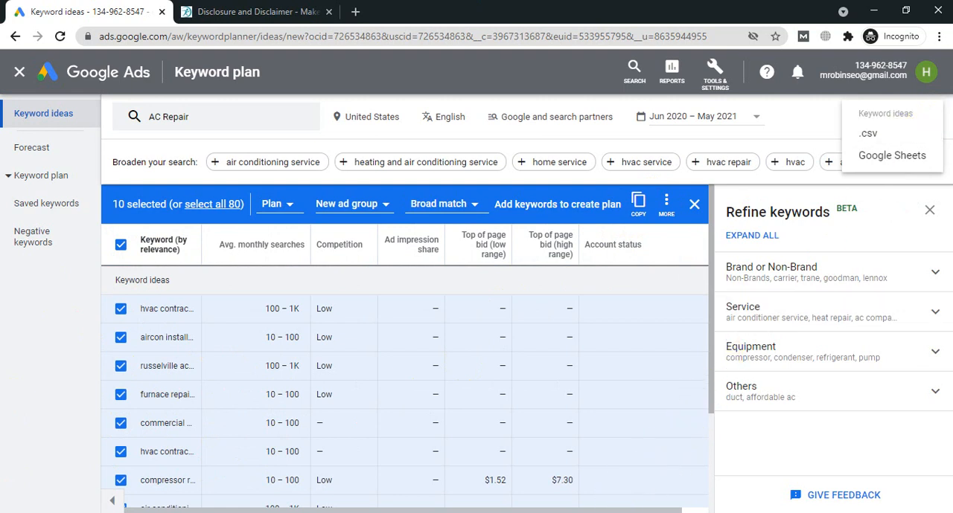
click(873, 144)
click(873, 142)
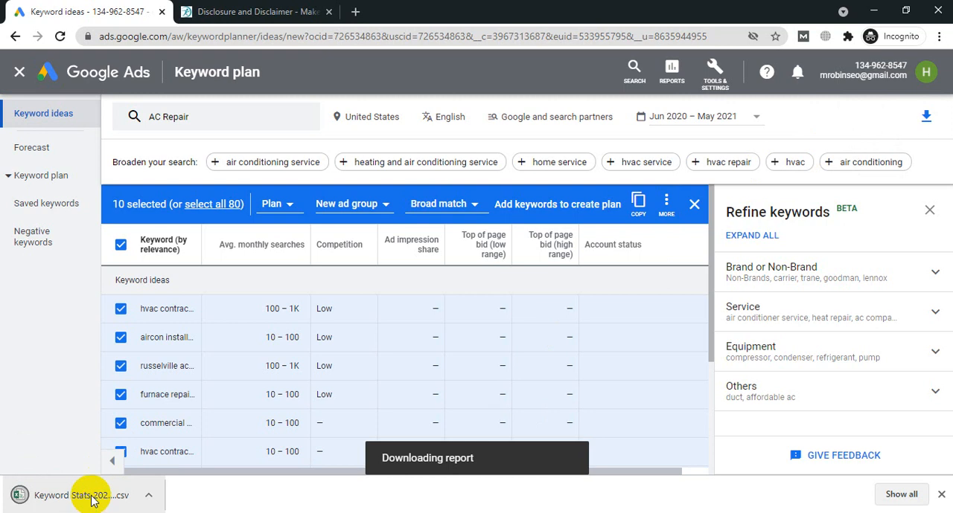
click(93, 501)
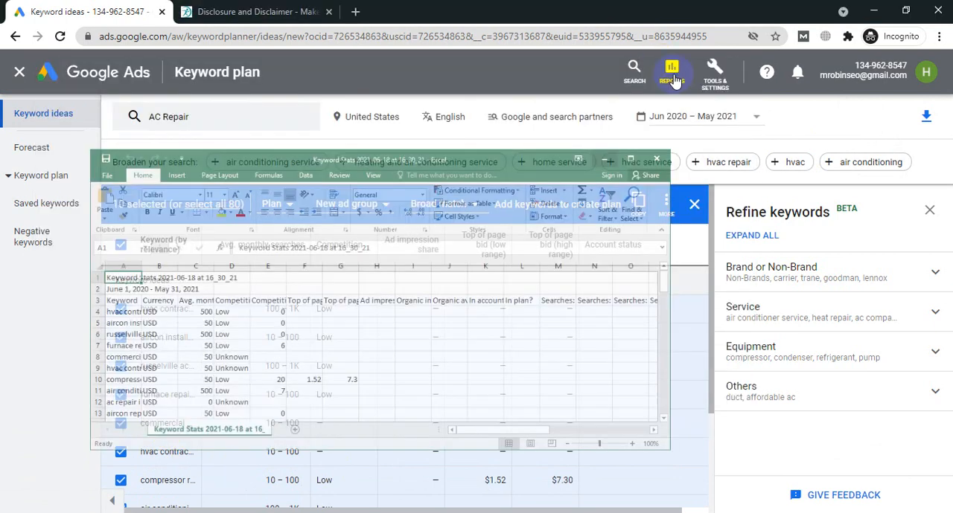
Step: Switch back to the browser and return to the keywords section of the Search campaign's Ad group 1 setup
click(670, 75)
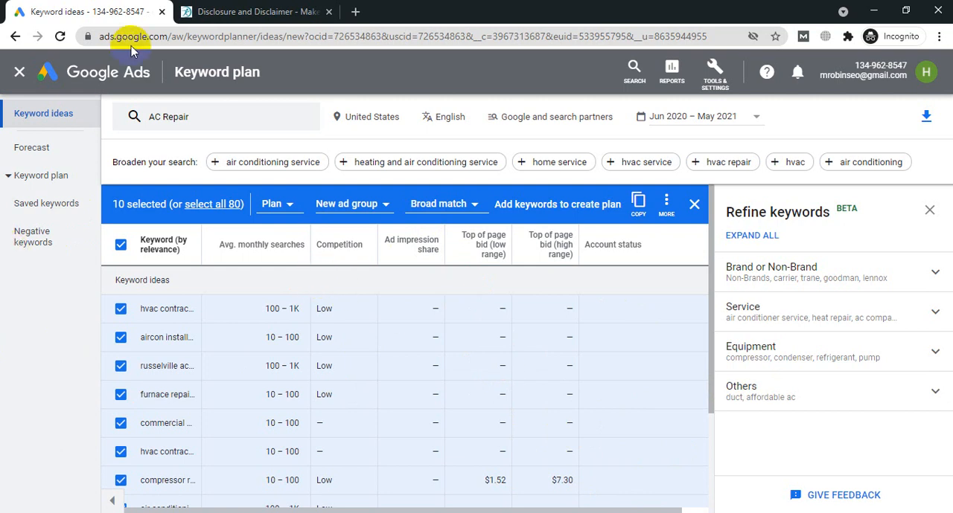
click(14, 37)
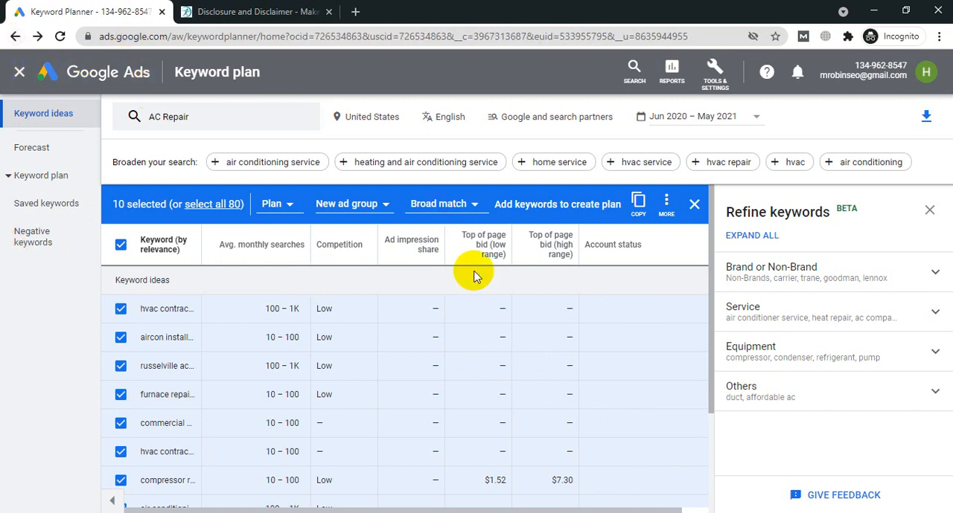
scroll(401, 301, down, 1)
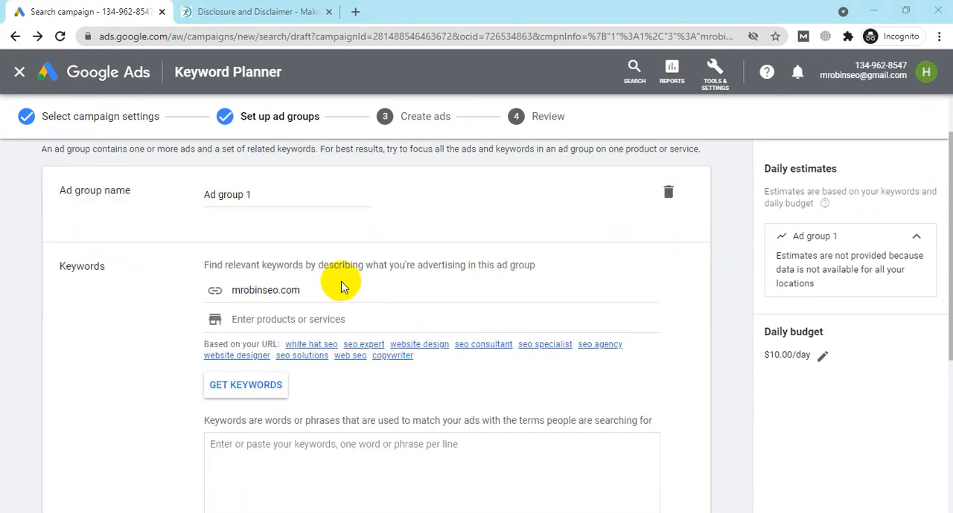
scroll(335, 461, down, 1)
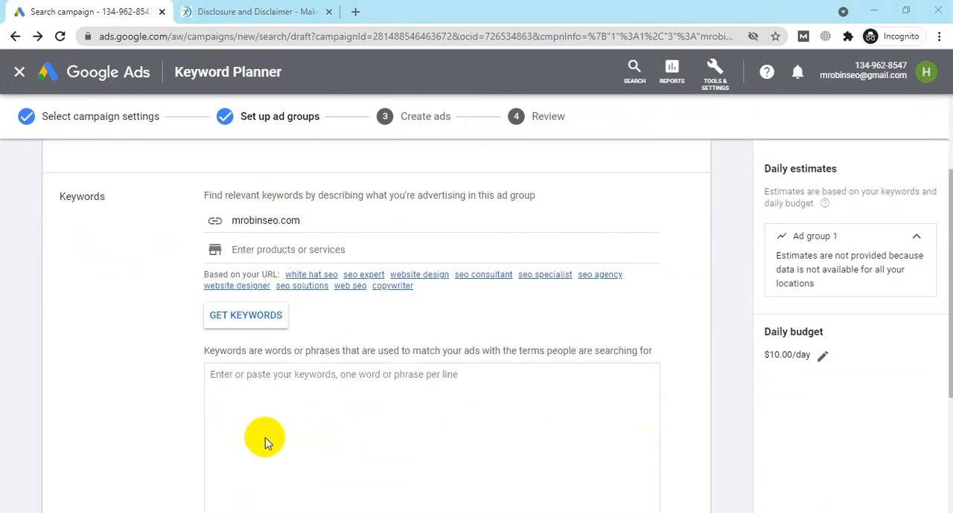
Step: Switch to the Keyword Stats sheet in Excel, fit column A to its contents and copy the keywords in A4:A83
key(alt+Tab)
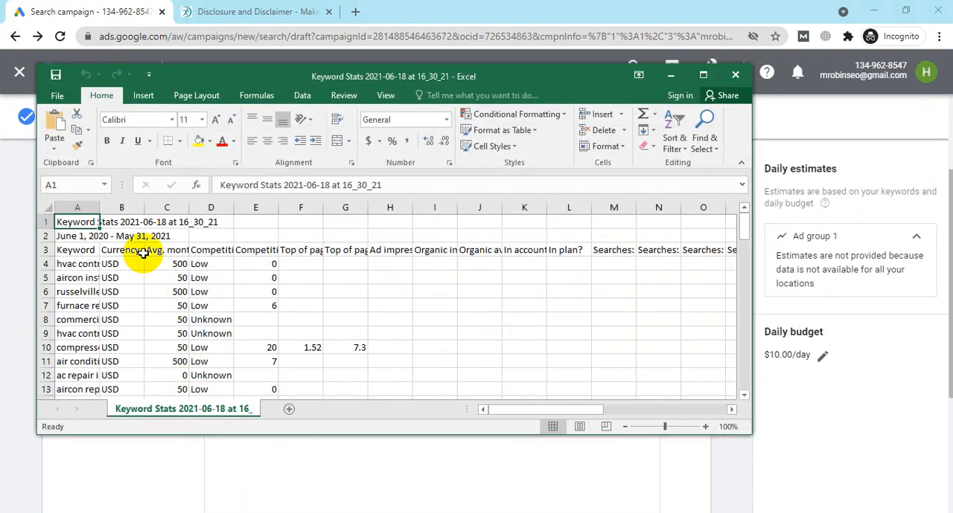
double_click(100, 206)
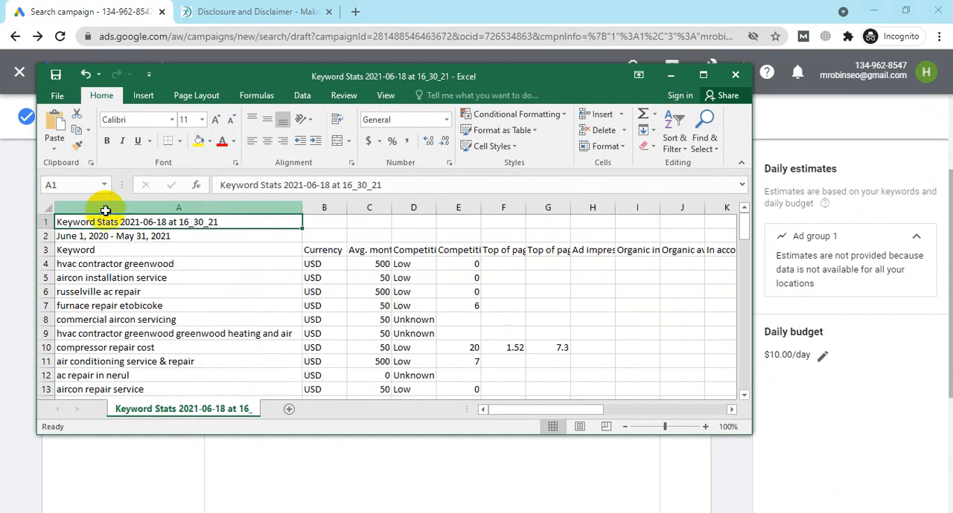
drag(159, 265, 183, 360)
click(704, 76)
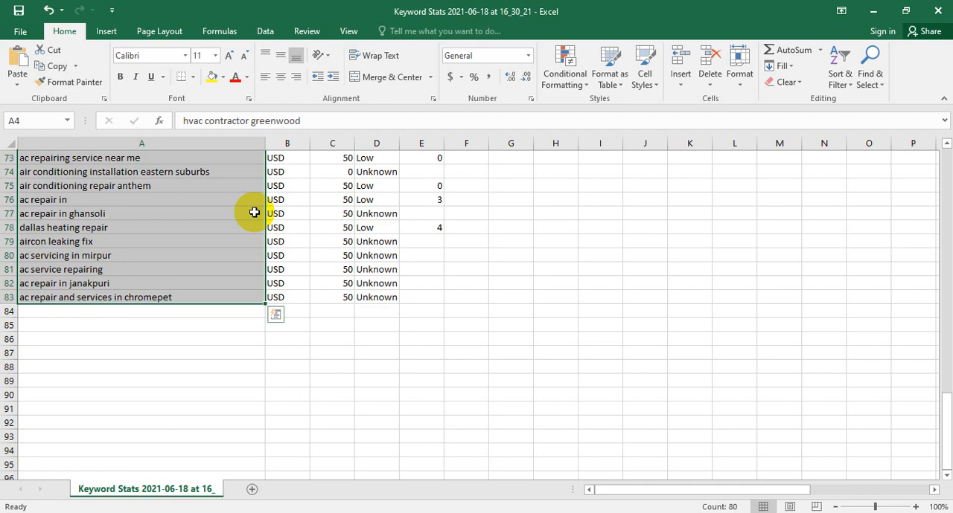
scroll(254, 212, up, 20)
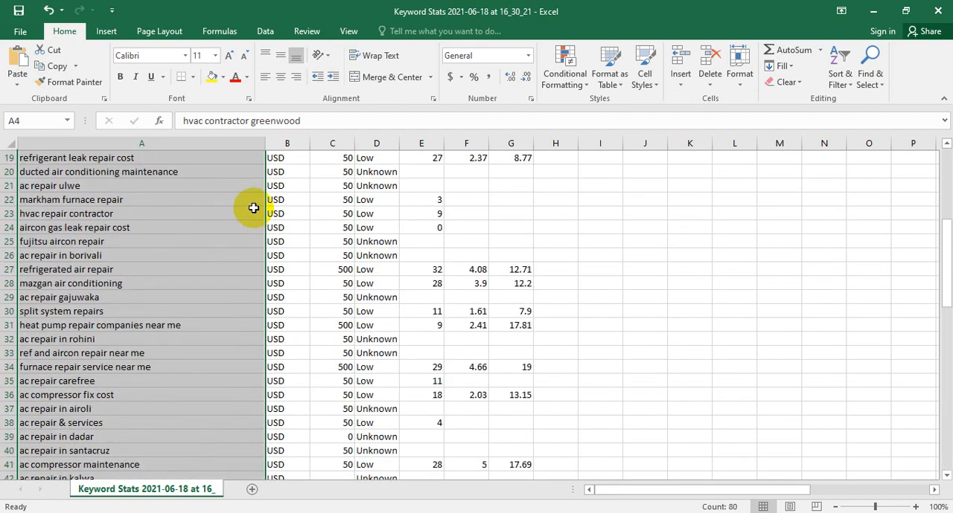
scroll(254, 208, up, 1)
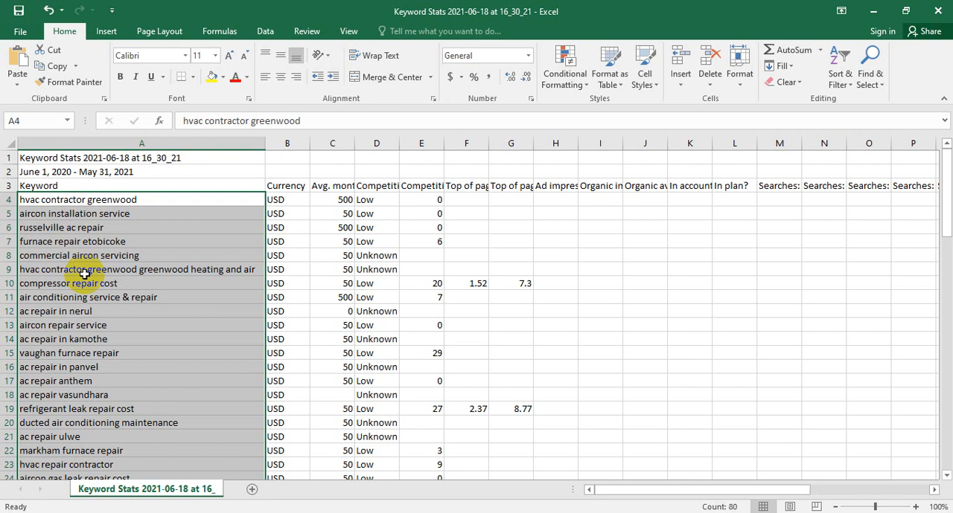
key(ctrl+c)
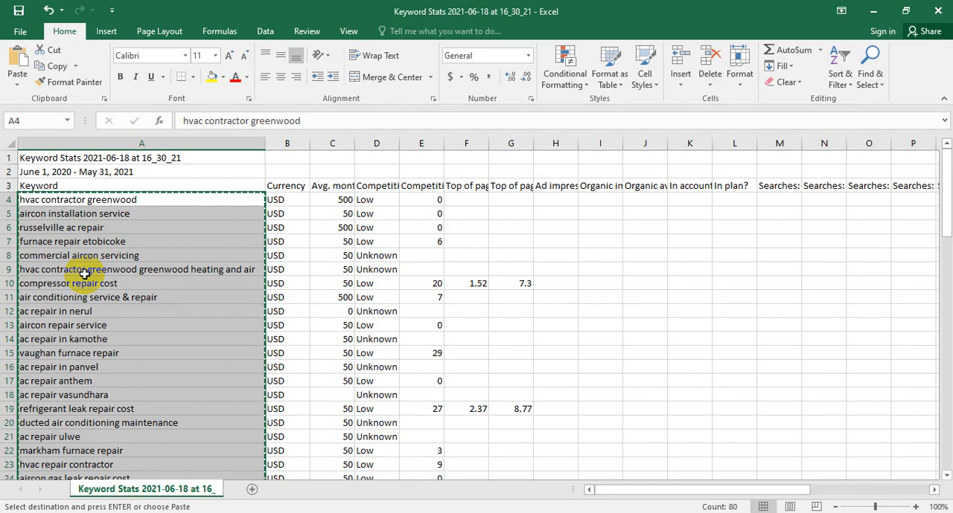
Step: Switch to the browser and paste the copied keywords into Ad group 1's keyword list
click(875, 9)
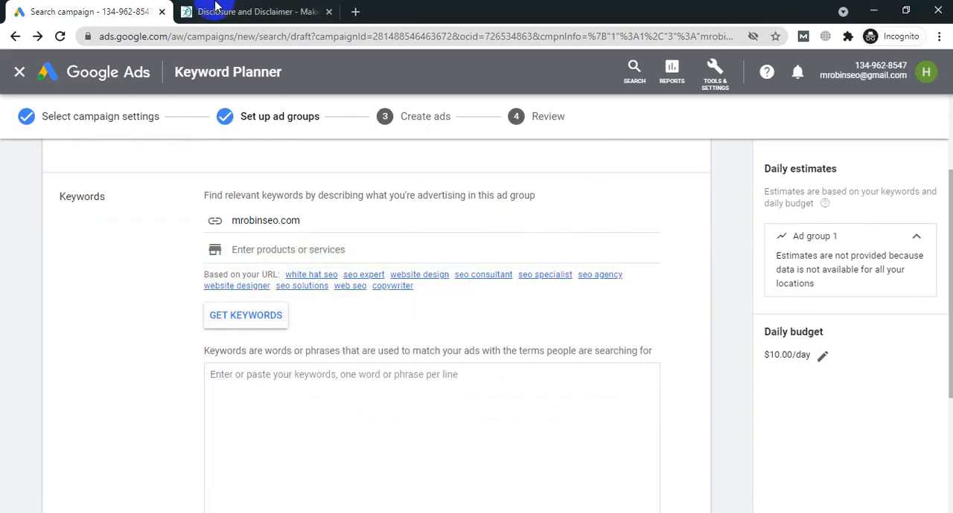
scroll(263, 415, down, 2)
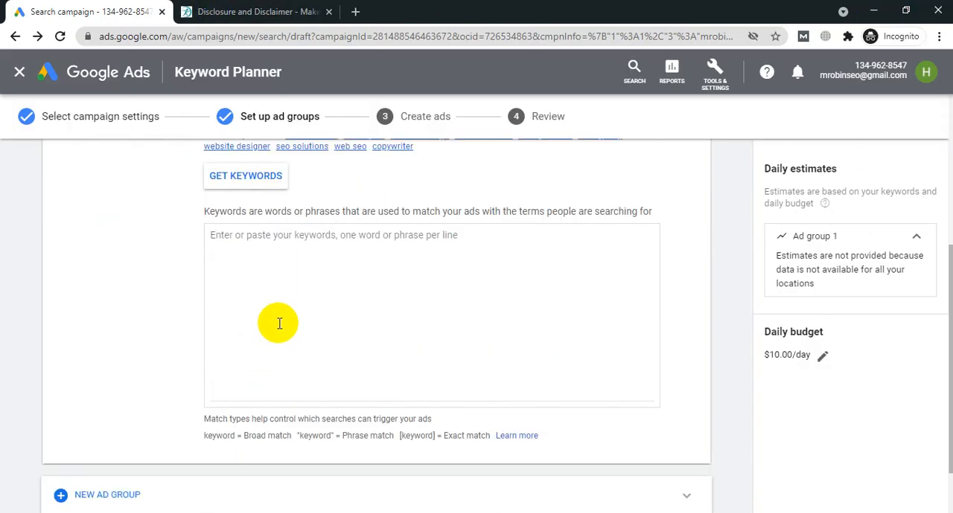
click(270, 274)
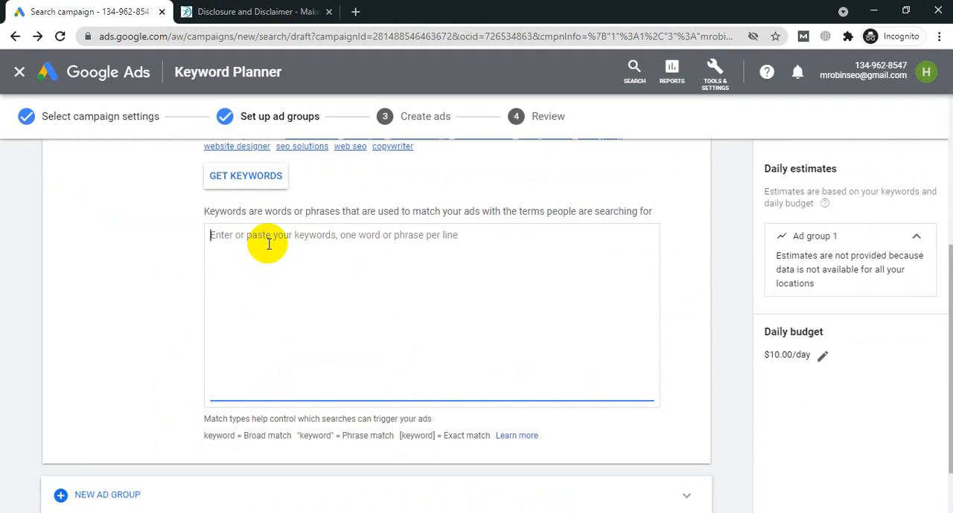
key(ctrl+v)
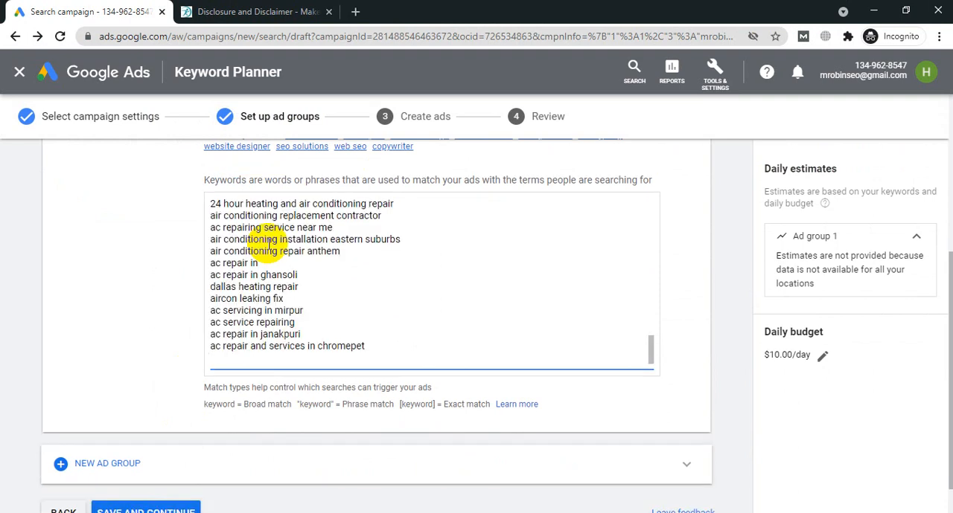
Step: Delete the keyword "ac repair in" and its leftover blank line from Ad group 1's keyword list
click(257, 263)
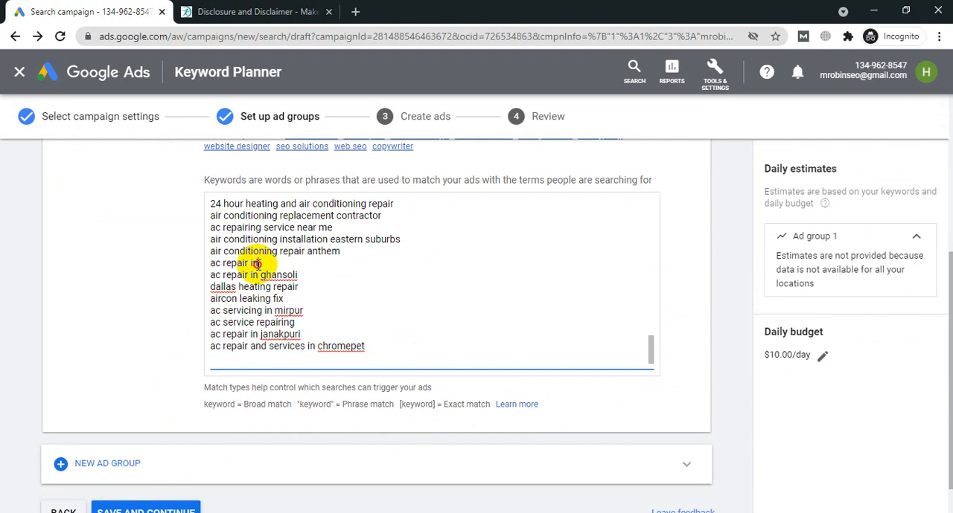
shift+click(211, 266)
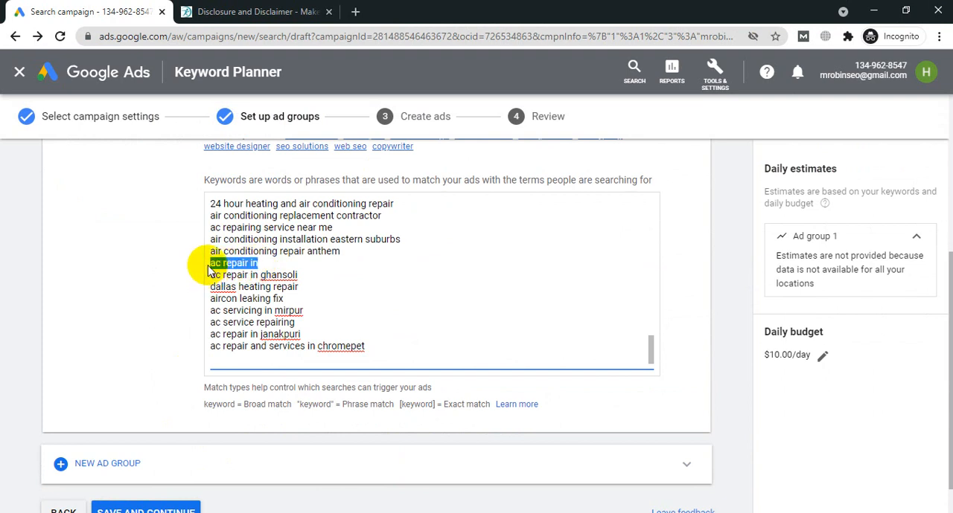
key(BackSpace)
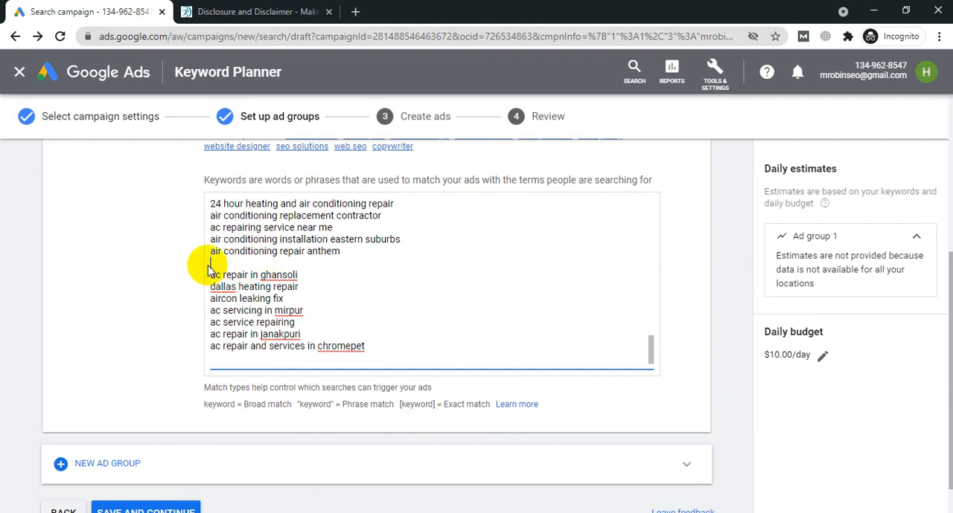
key(BackSpace)
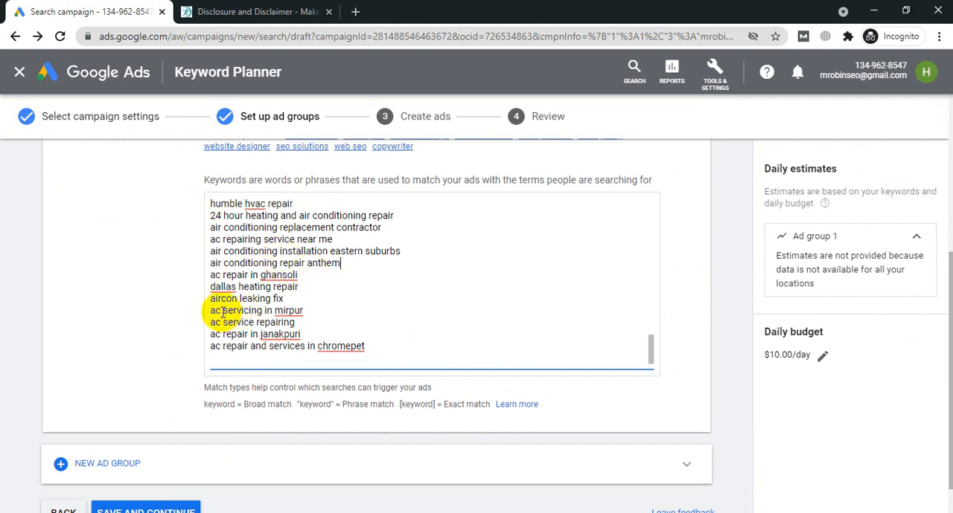
Step: Make the keyword "ac servicing in mirpur" an exact match by enclosing it in square brackets
click(307, 309)
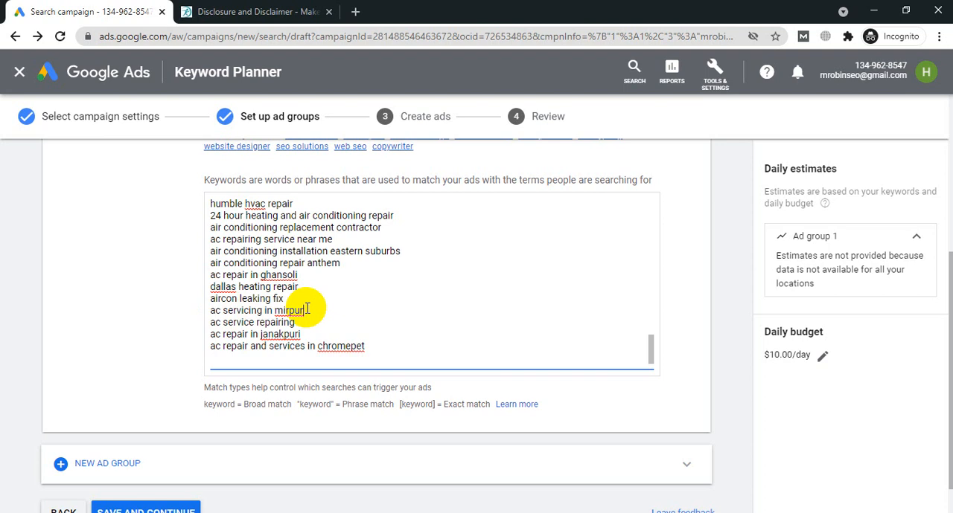
drag(306, 309, 208, 314)
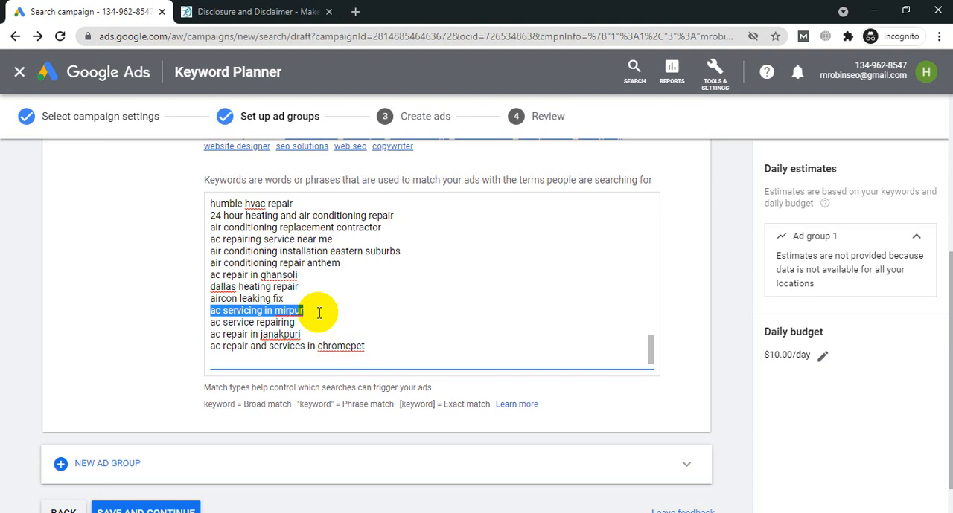
click(306, 308)
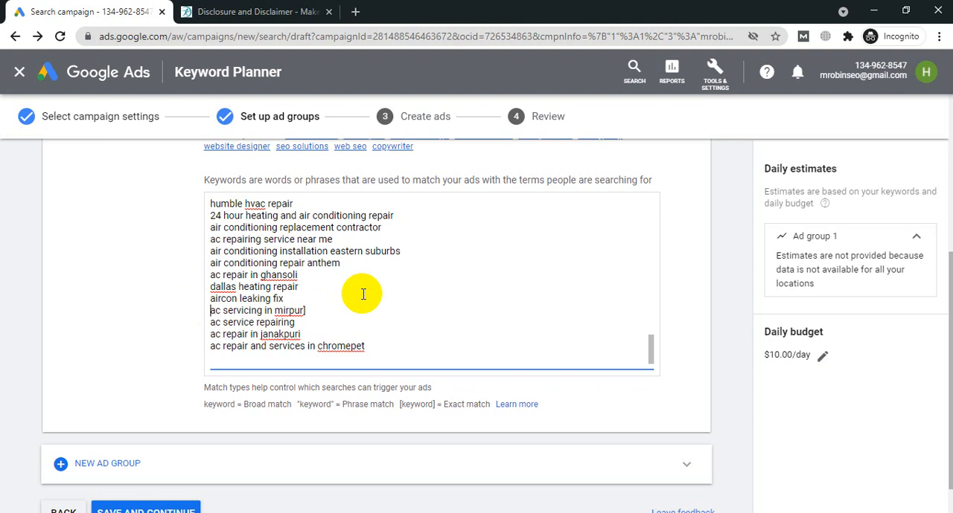
text([)
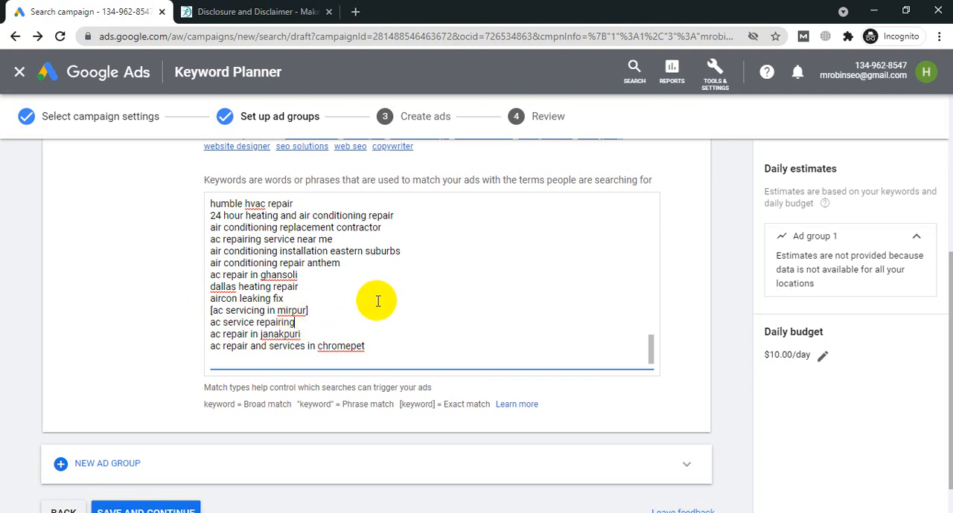
Step: Make the keyword "ac service repairing" a phrase match by enclosing it in double quotation marks
text(")
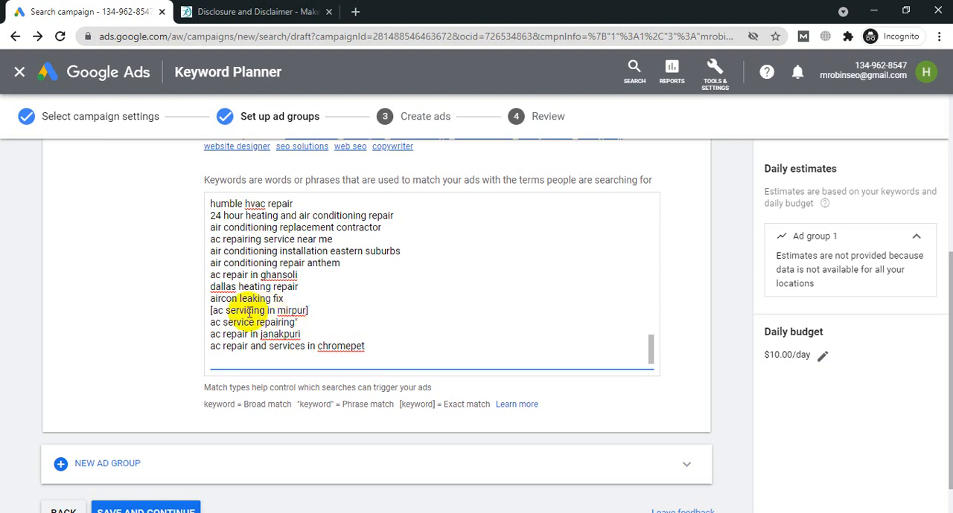
click(212, 321)
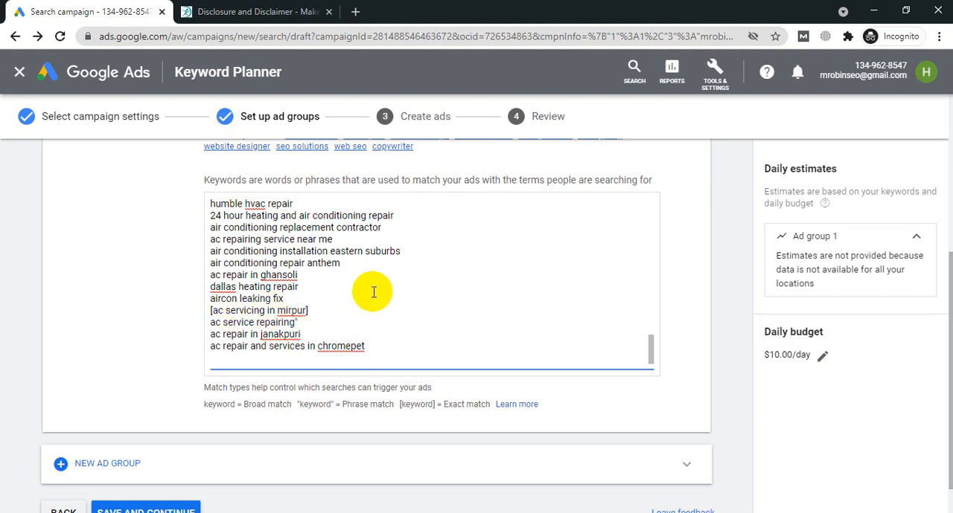
text(")
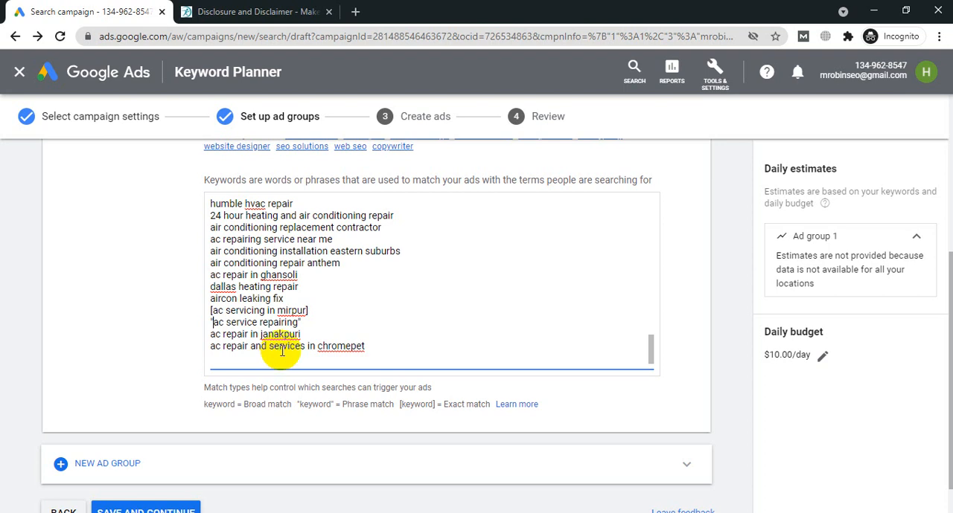
Step: Review Ad group 1's name and keywords, and save the ad group to continue to creating ads
scroll(147, 285, up, 3)
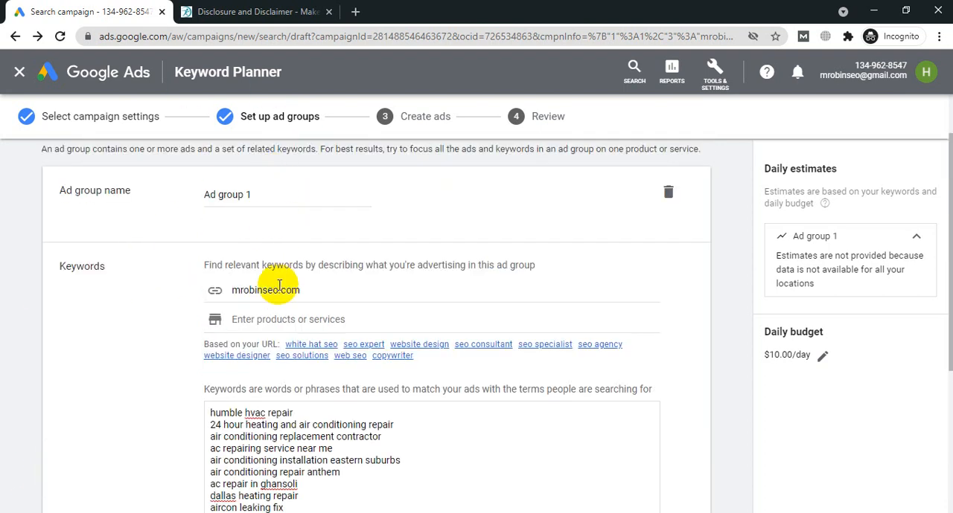
scroll(121, 330, down, 3)
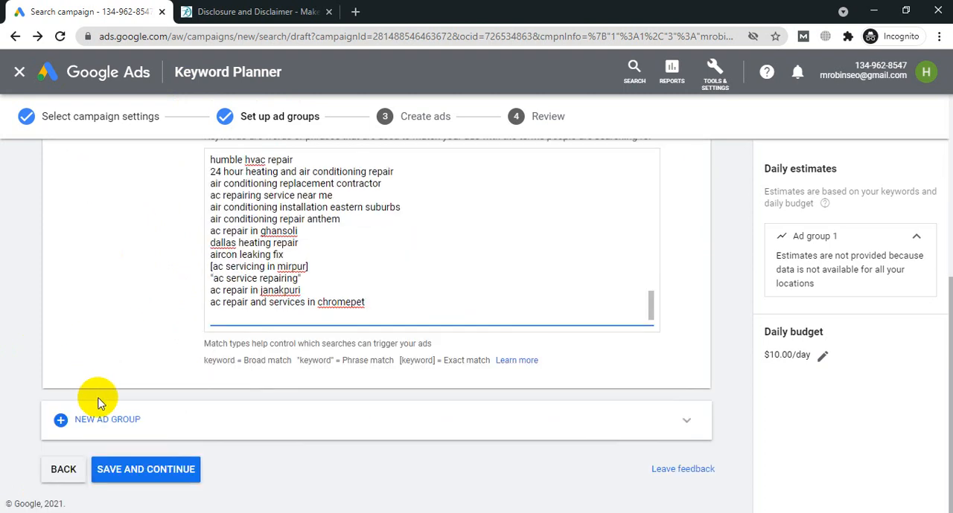
scroll(100, 402, up, 3)
scroll(97, 402, down, 3)
click(130, 476)
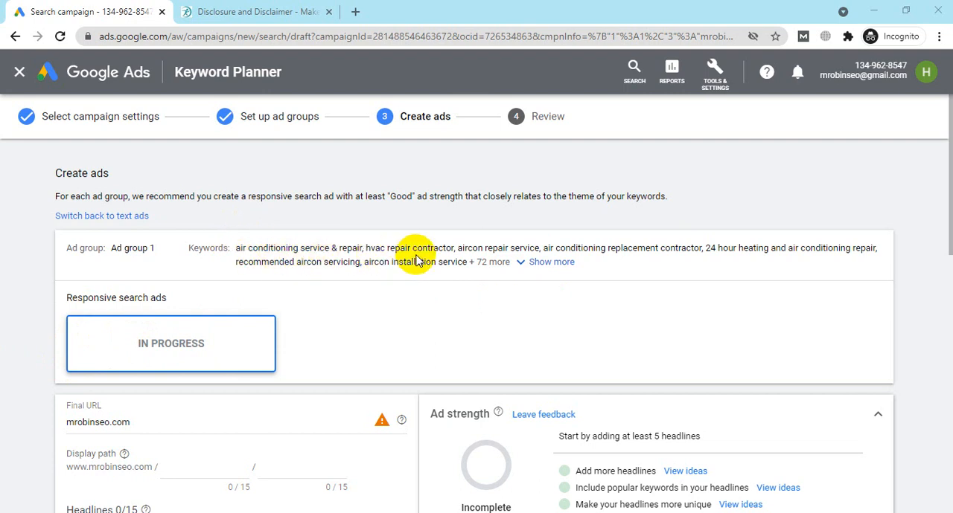
click(121, 250)
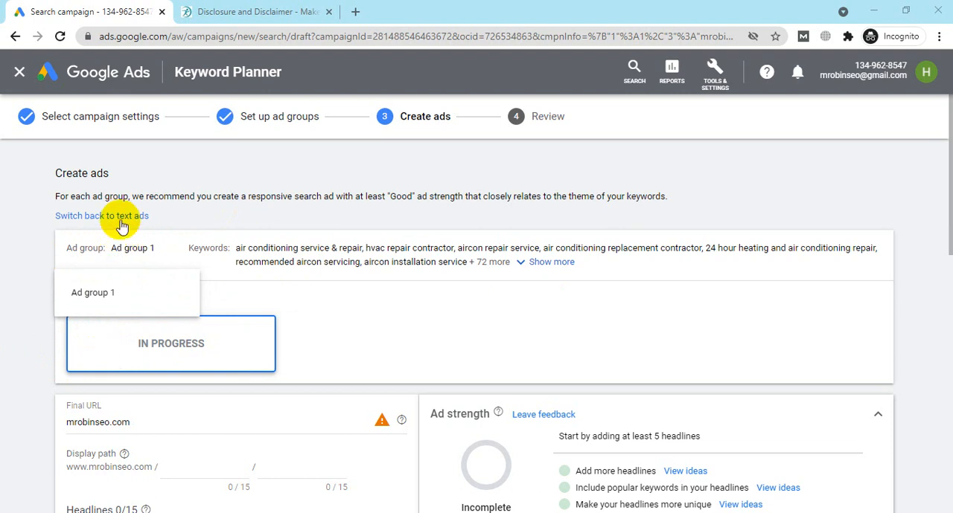
click(123, 226)
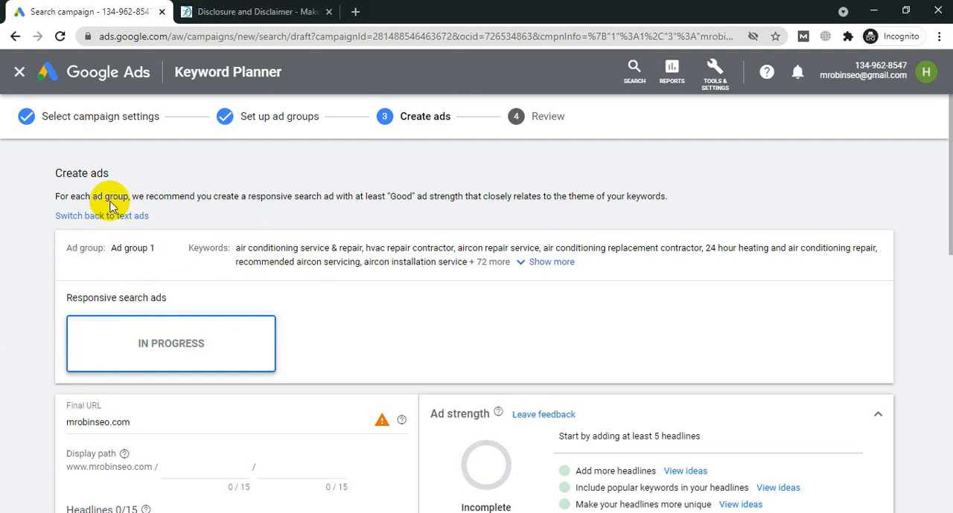
click(110, 208)
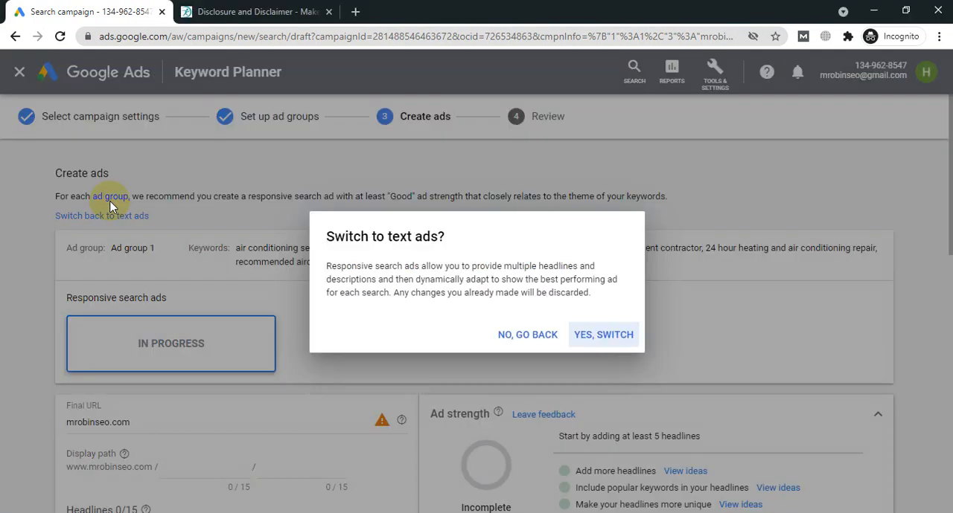
click(543, 337)
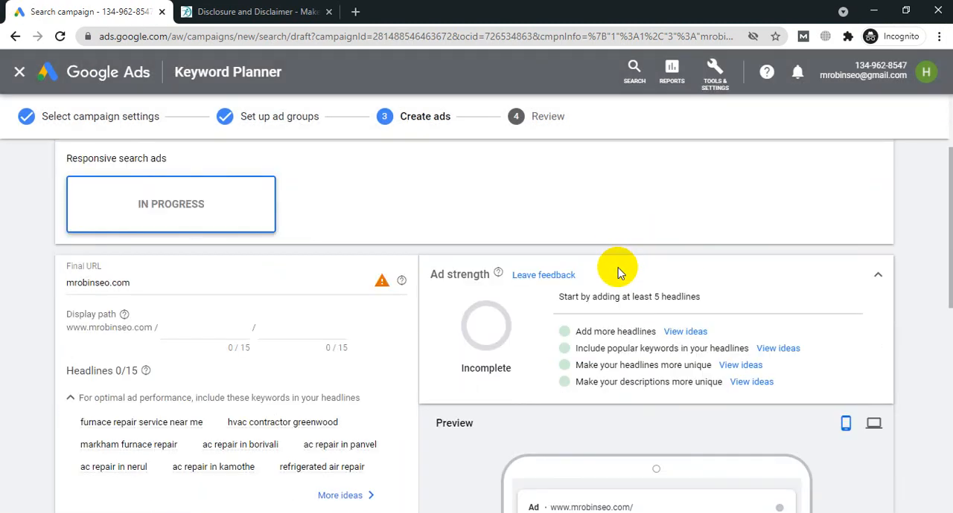
Step: Examine the responsive search ad form: final URL, display path, suggested headline keywords, headline and description fields, and the ad preview
scroll(618, 269, down, 4)
scroll(472, 323, down, 3)
scroll(472, 379, up, 2)
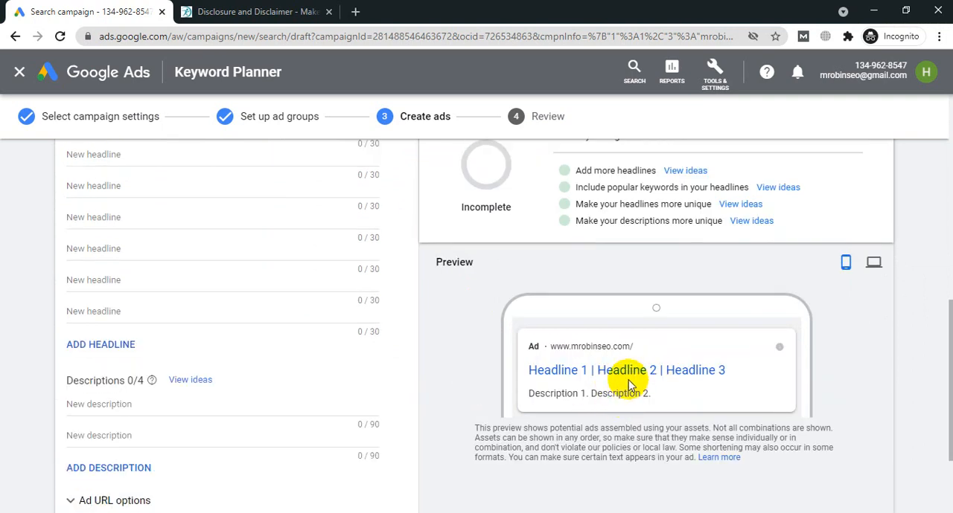
scroll(628, 379, up, 1)
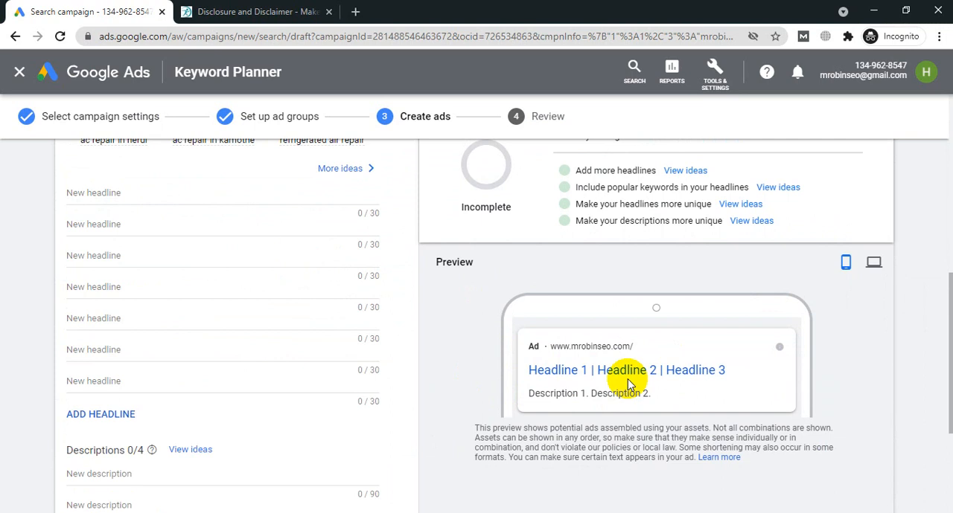
scroll(628, 383, up, 2)
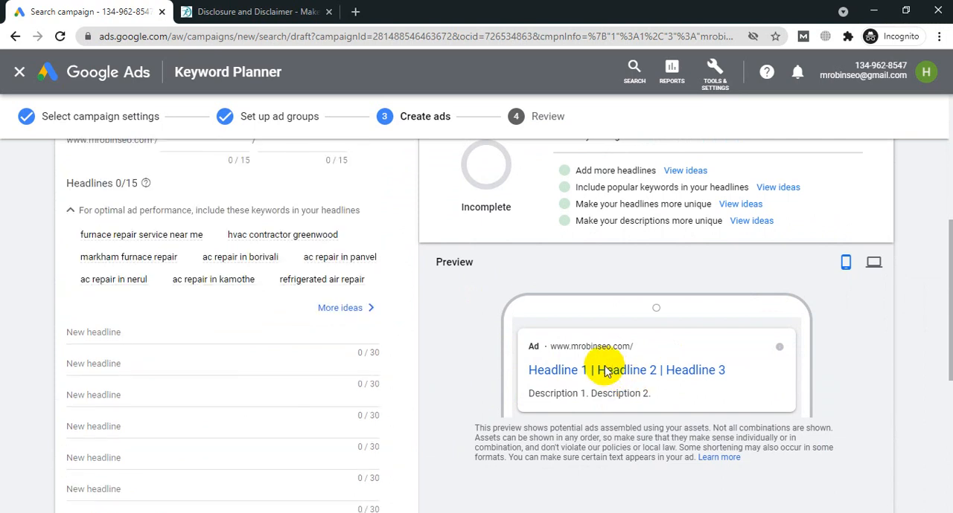
scroll(931, 343, up, 2)
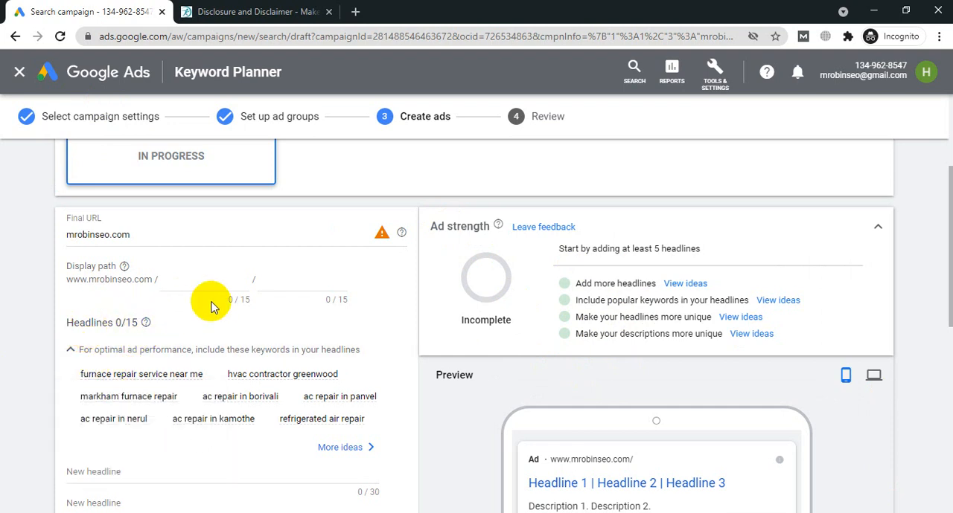
scroll(538, 239, down, 2)
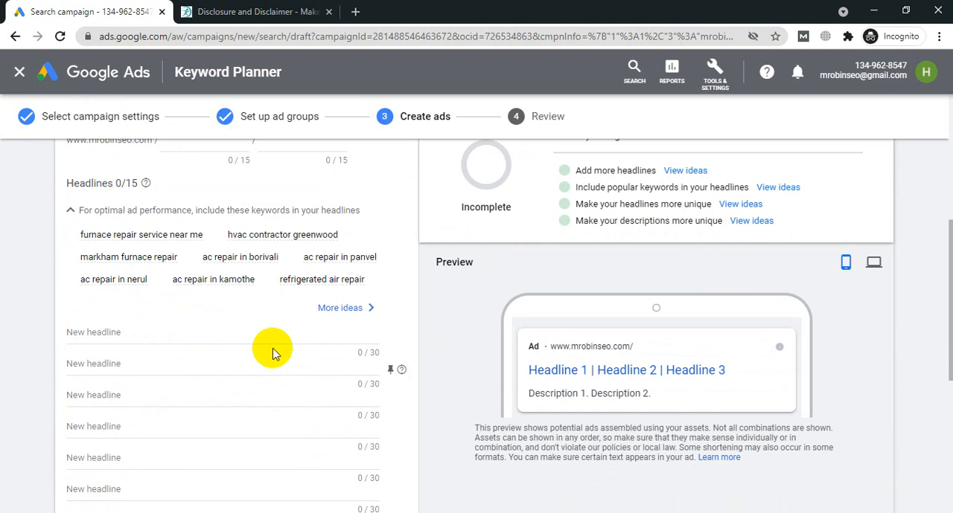
scroll(223, 328, down, 2)
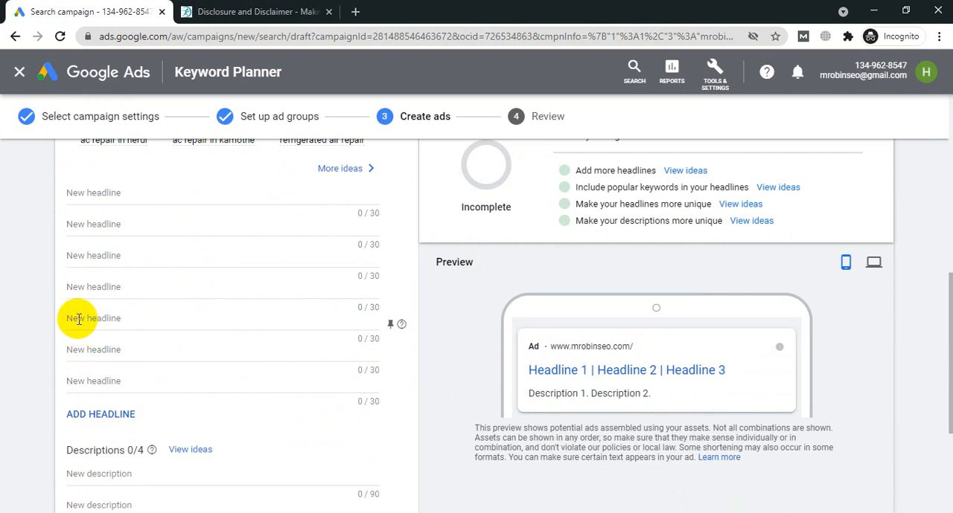
scroll(77, 320, down, 2)
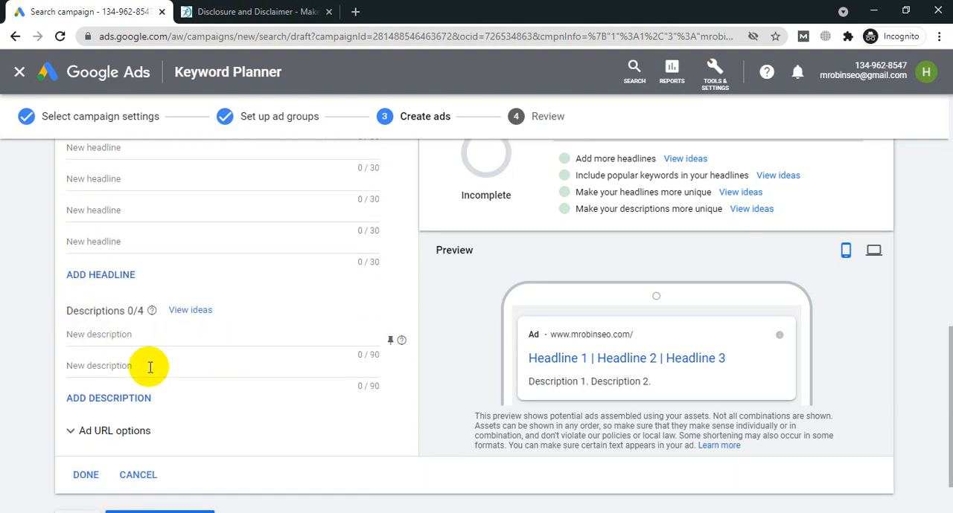
scroll(141, 366, up, 3)
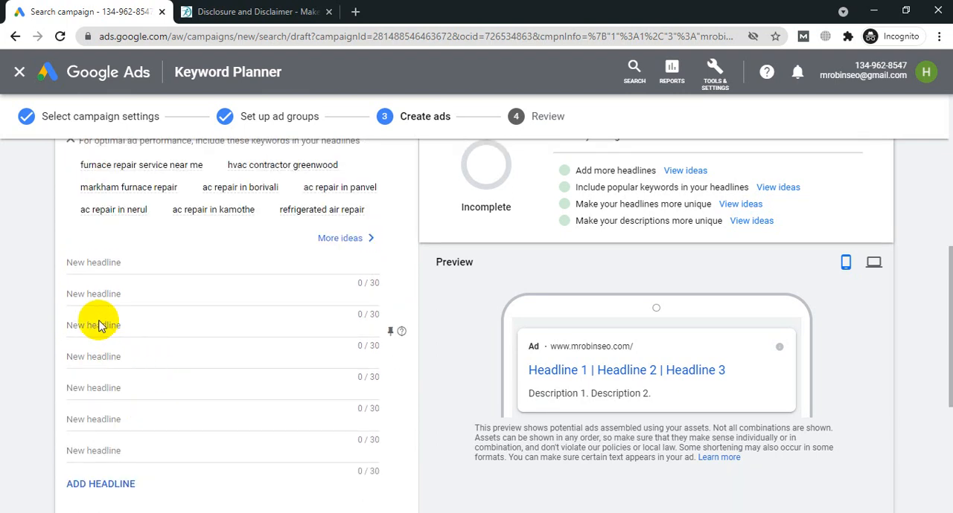
scroll(124, 357, up, 2)
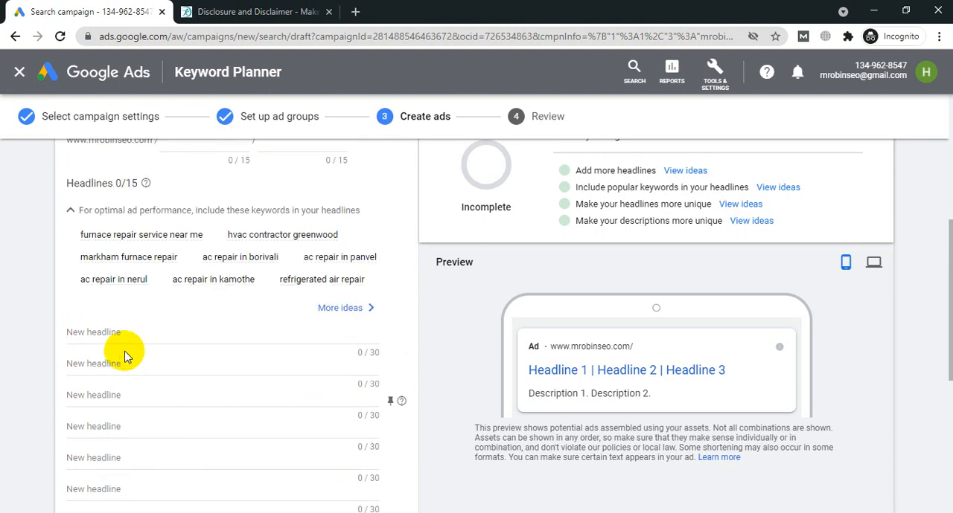
mouse_move(124, 358)
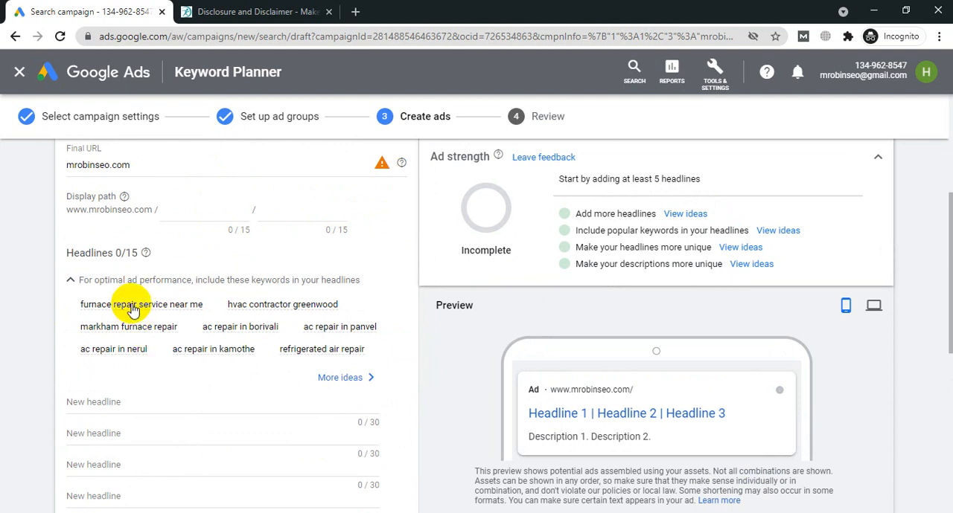
mouse_move(133, 309)
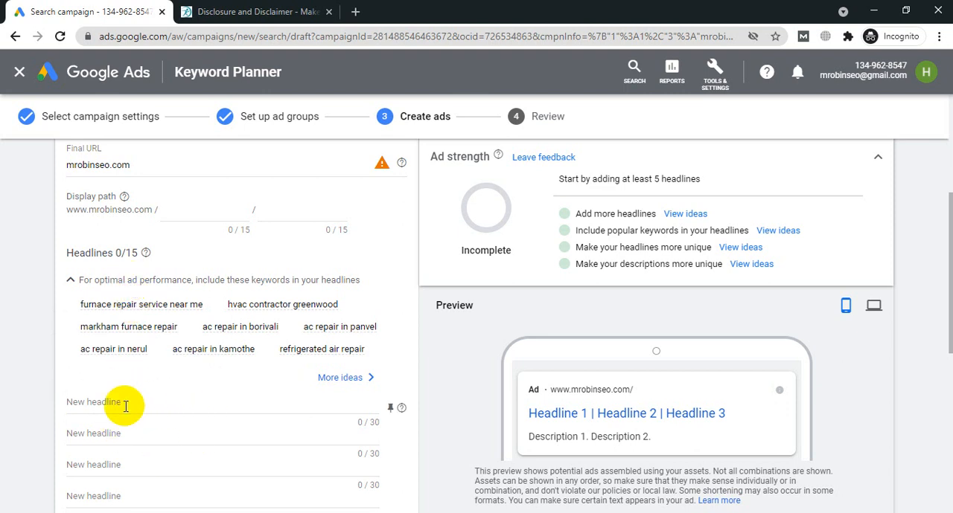
Step: Begin the first headline entry of Ad group 1's responsive search ad
click(100, 404)
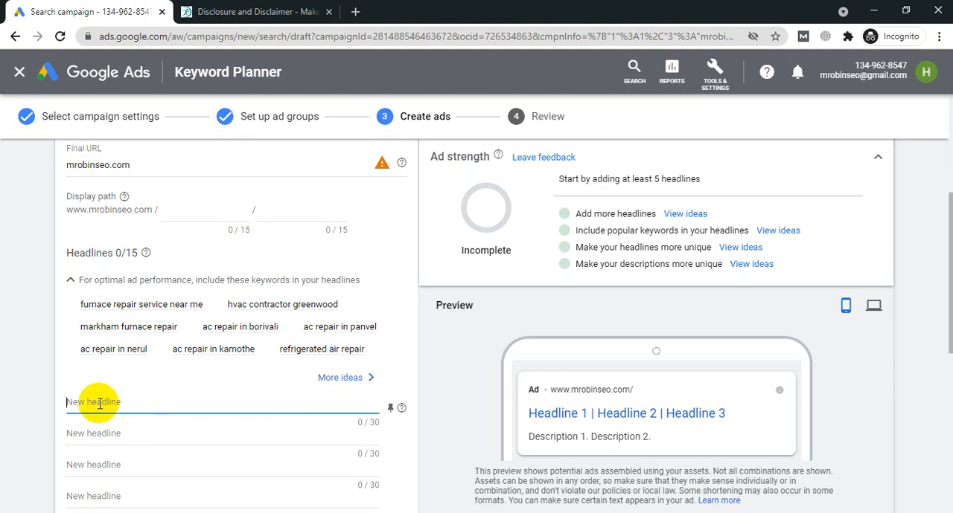
scroll(209, 330, down, 1)
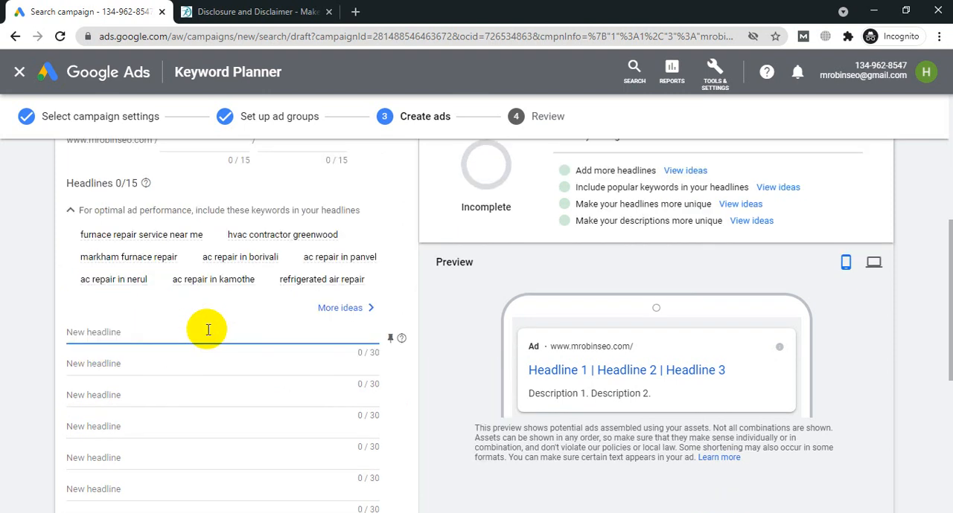
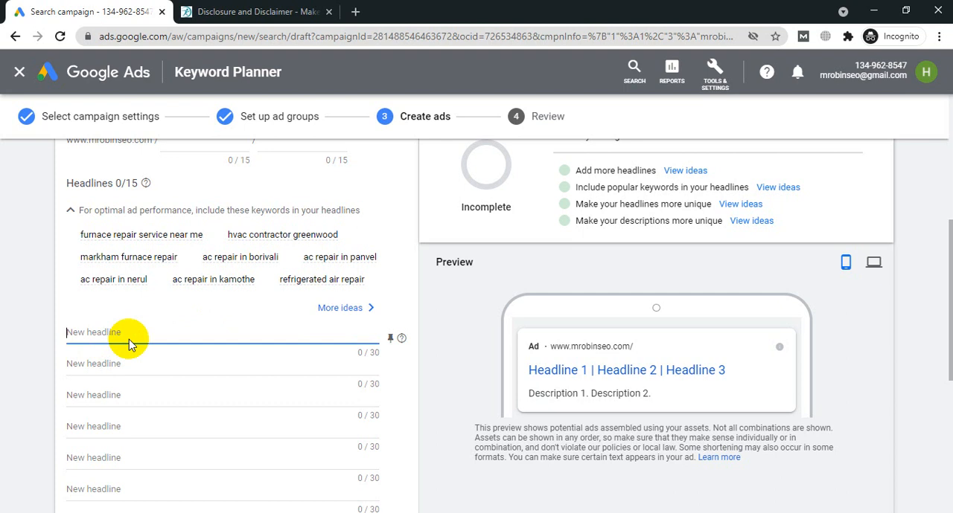
Step: Enter the headlines "Best fitness website", "How to keep fit" and "Tips & tricks for your health", and pin the third headline to position 1
text(Best fitness website)
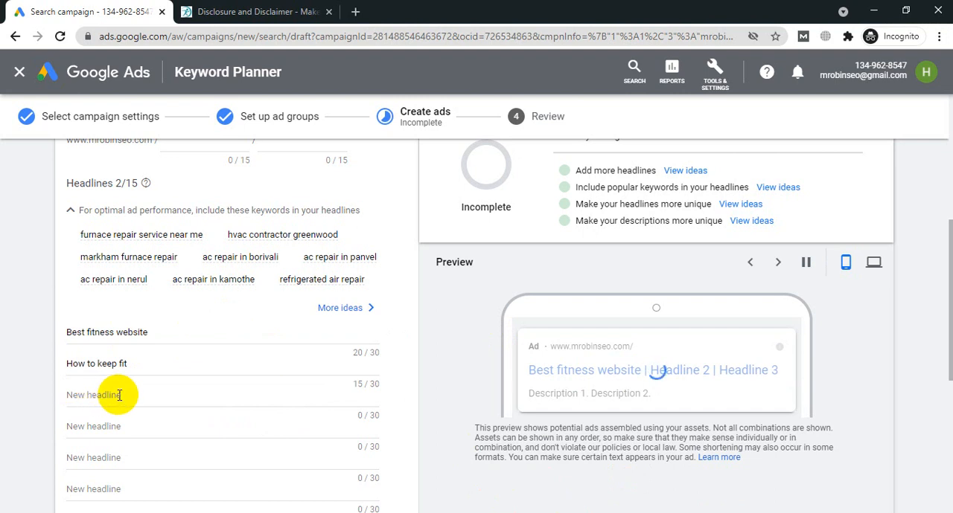
click(108, 395)
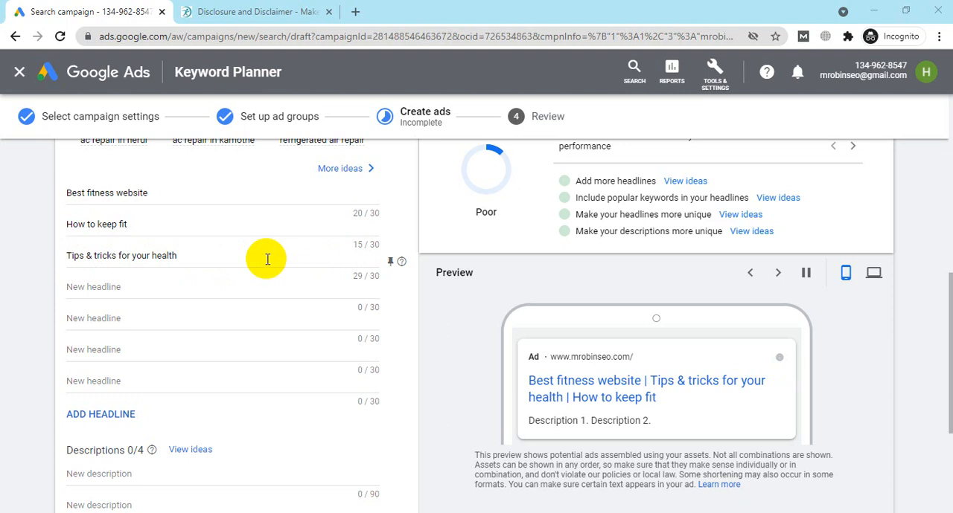
click(389, 262)
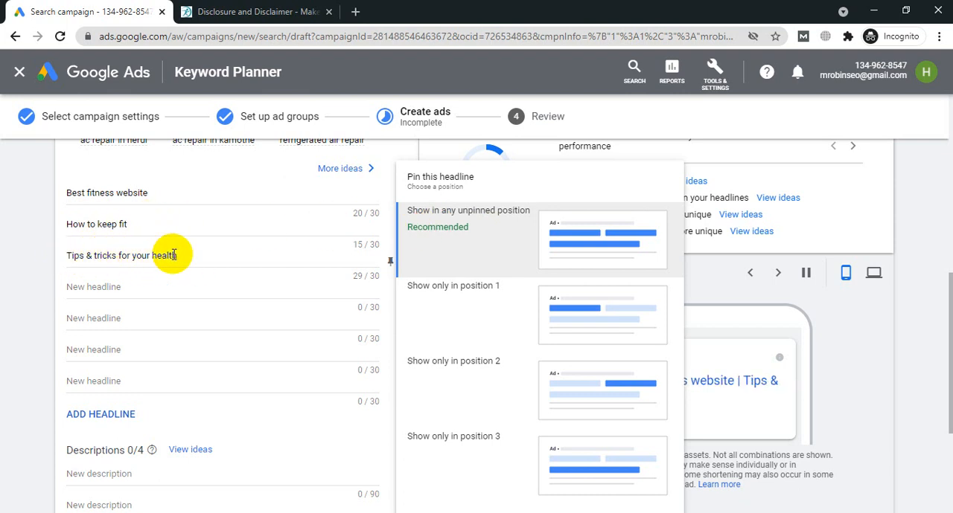
click(495, 319)
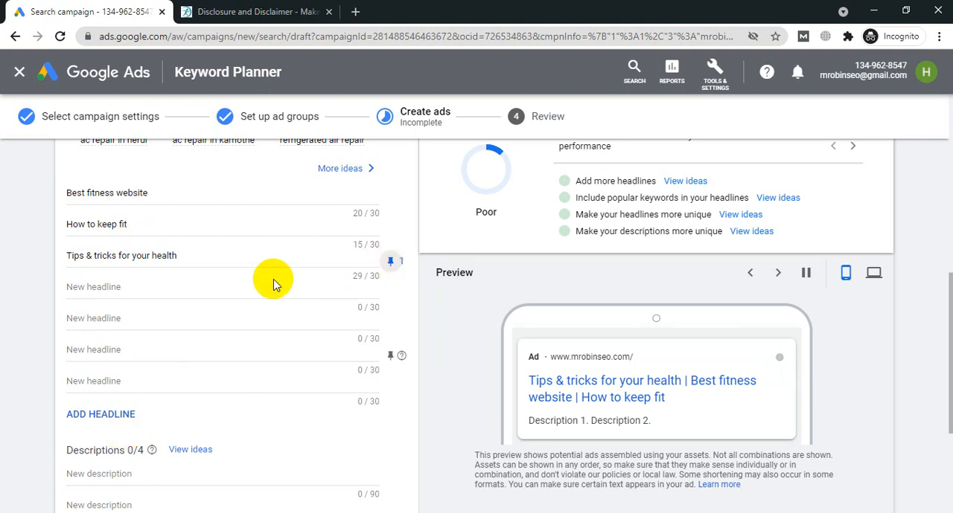
Step: Try the Disclaimer passage from "The Content is not intend" through "medical condition of your pet." as the first description, and clear it again
scroll(181, 271, down, 2)
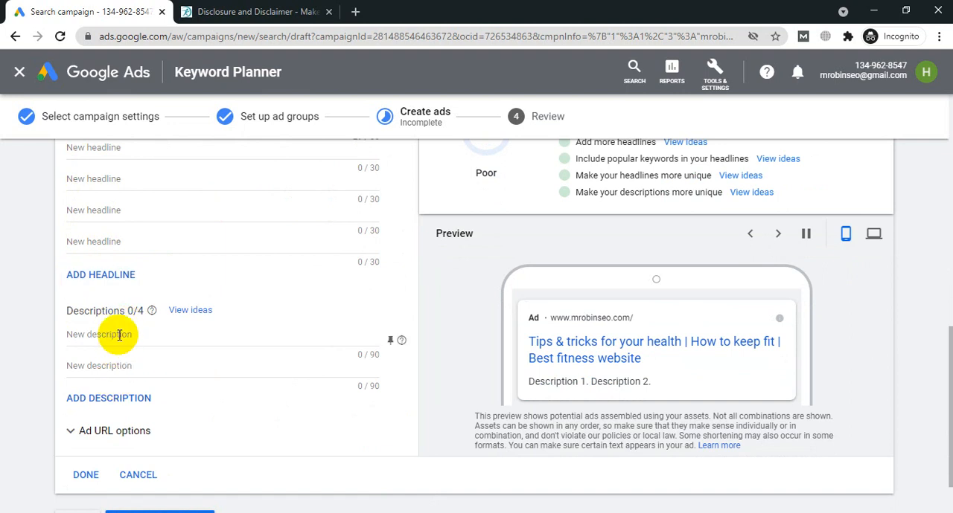
click(267, 9)
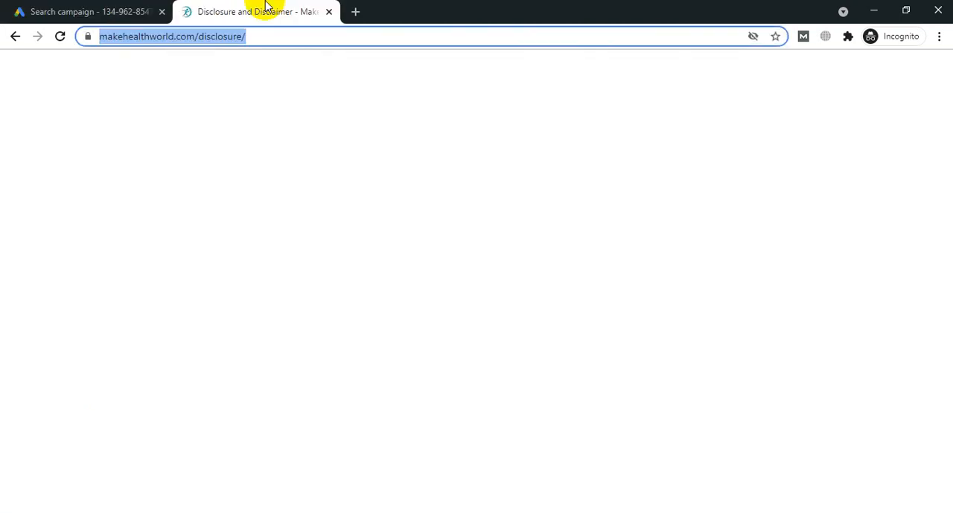
scroll(213, 298, down, 3)
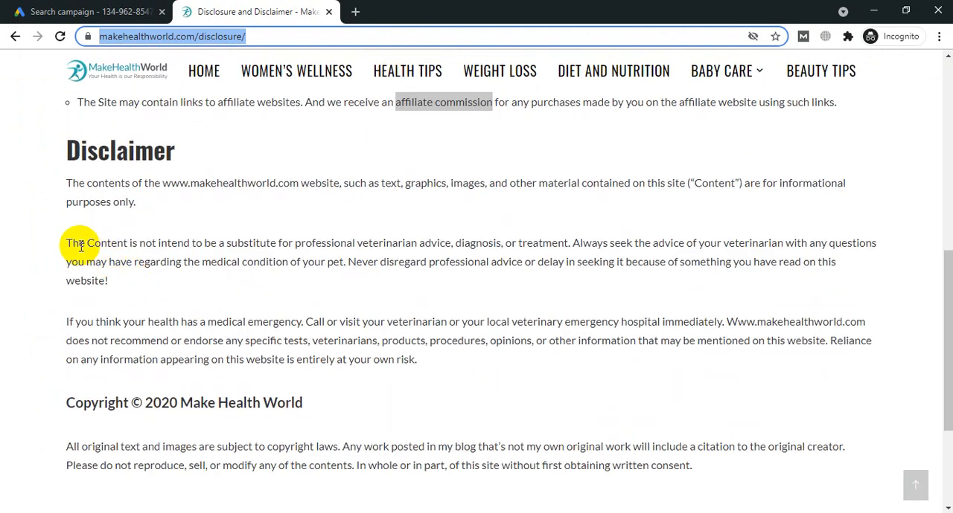
drag(66, 243, 345, 257)
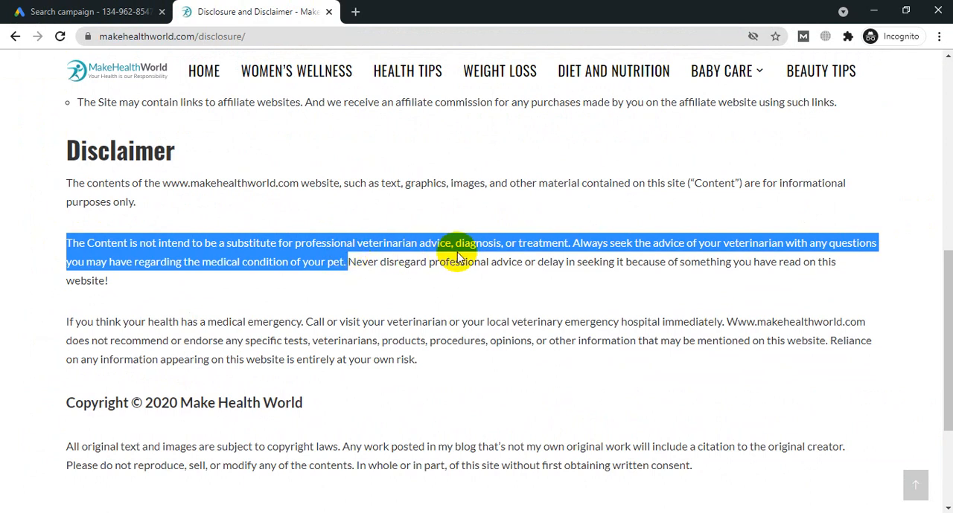
click(170, 8)
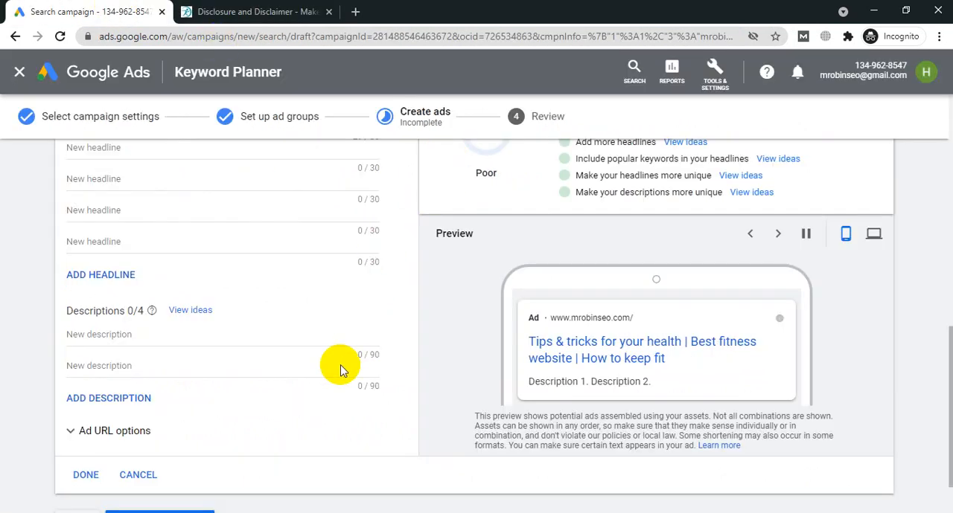
click(224, 337)
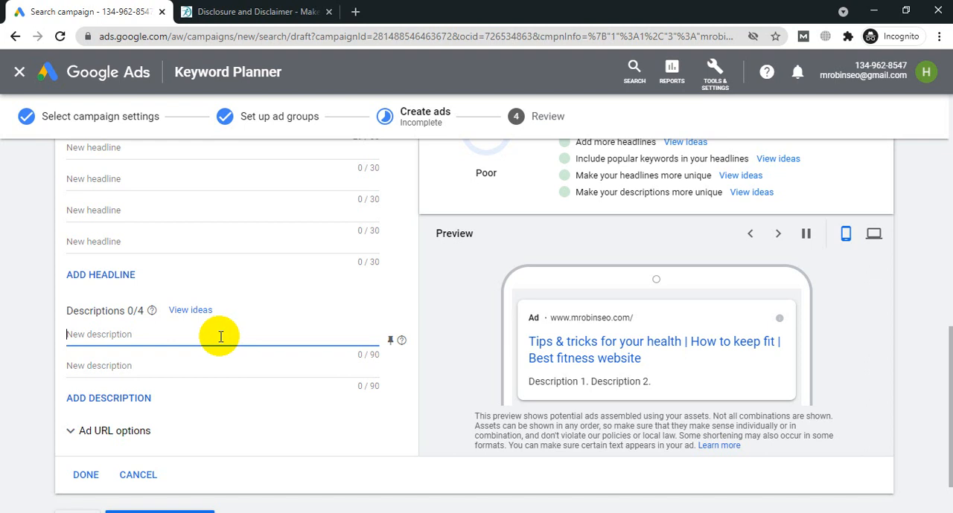
key(ctrl+v)
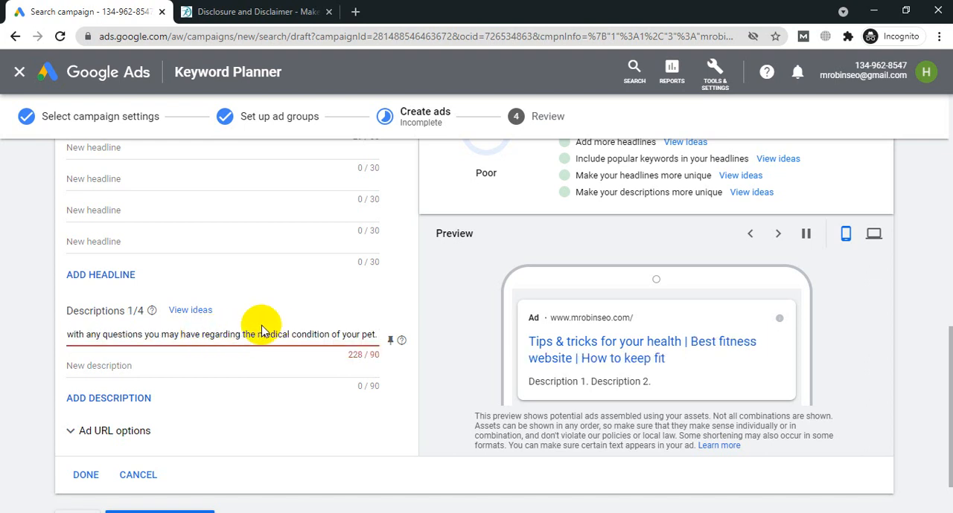
key(ctrl+a)
Step: Copy "The Content is not intend to be a substitute for professional veterinarian advice" from the Disclaimer page into the ad's first description
click(216, 11)
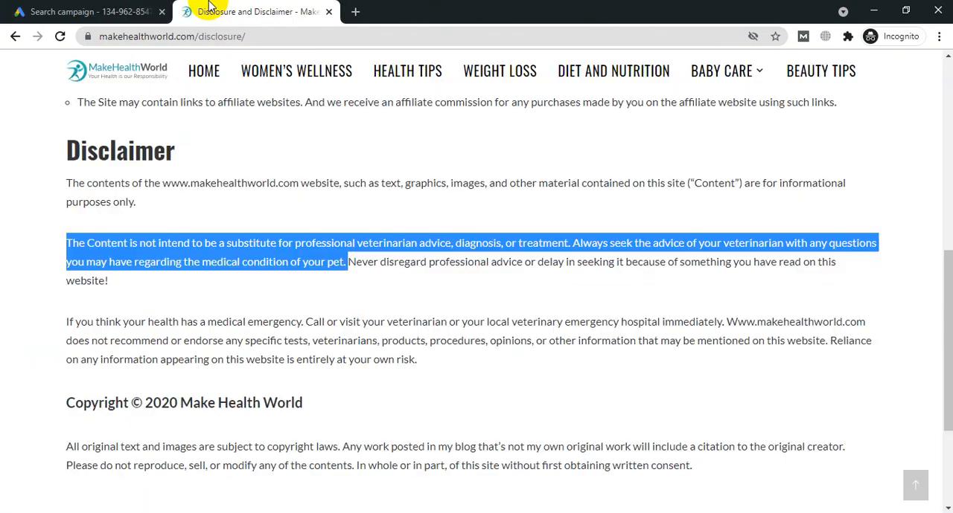
click(261, 262)
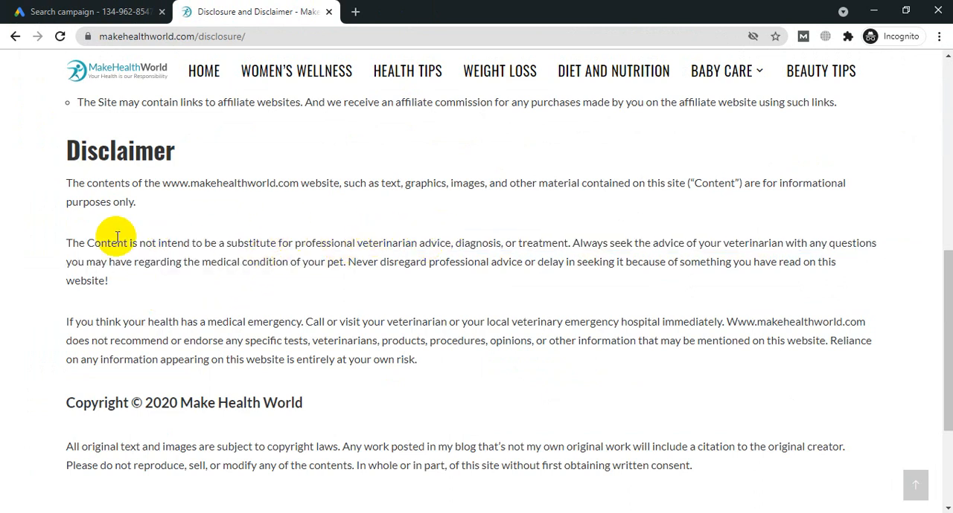
drag(69, 243, 440, 245)
key(ctrl+c)
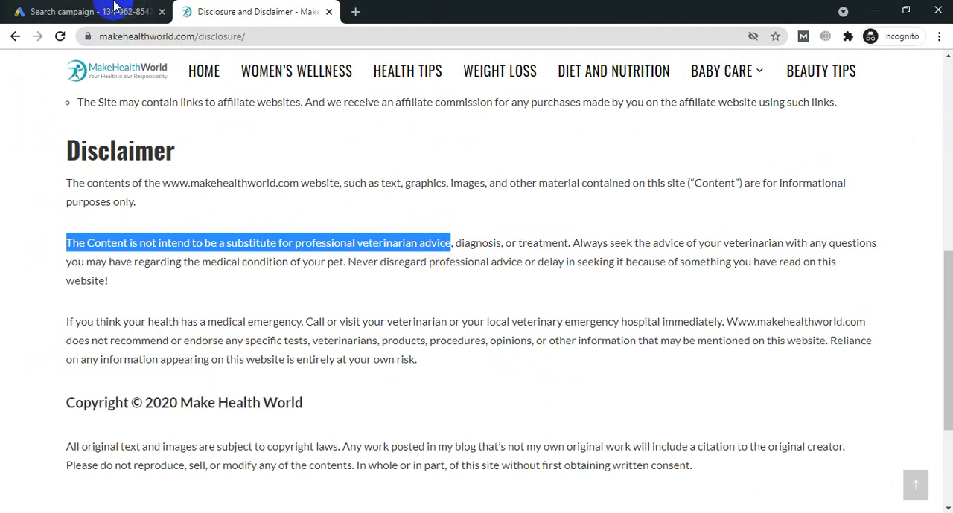
click(89, 12)
click(131, 332)
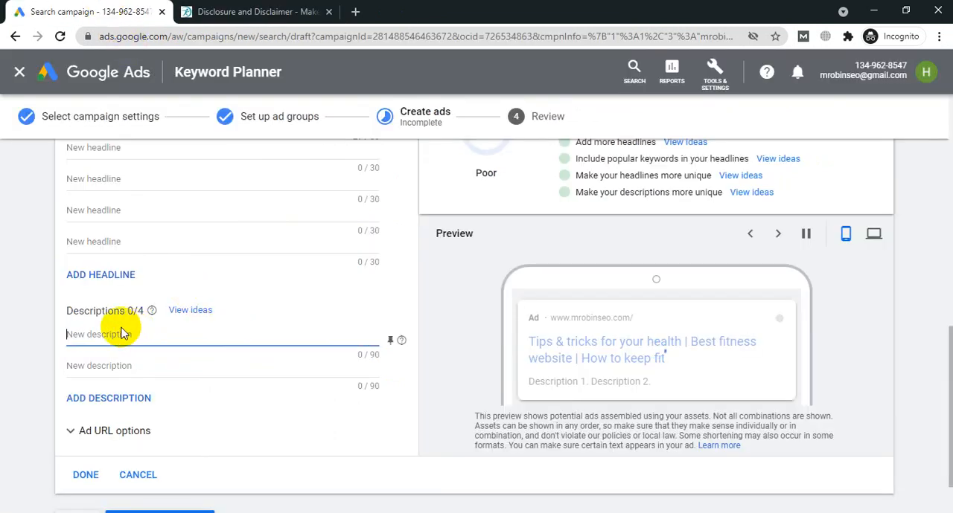
key(ctrl+v)
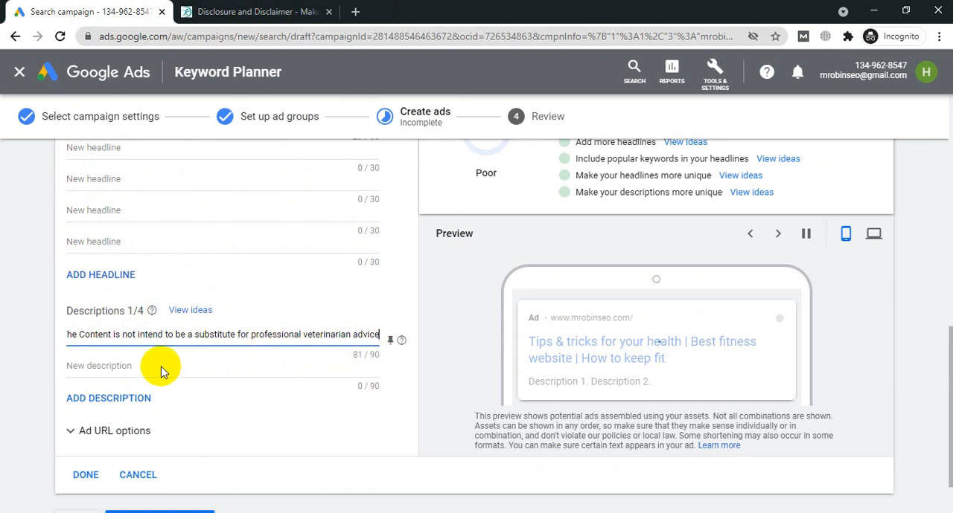
Step: Try the Disclaimer text from "diagnosis, or treatment" through "medical condition of your pet" as the second description, and clear it again
click(253, 12)
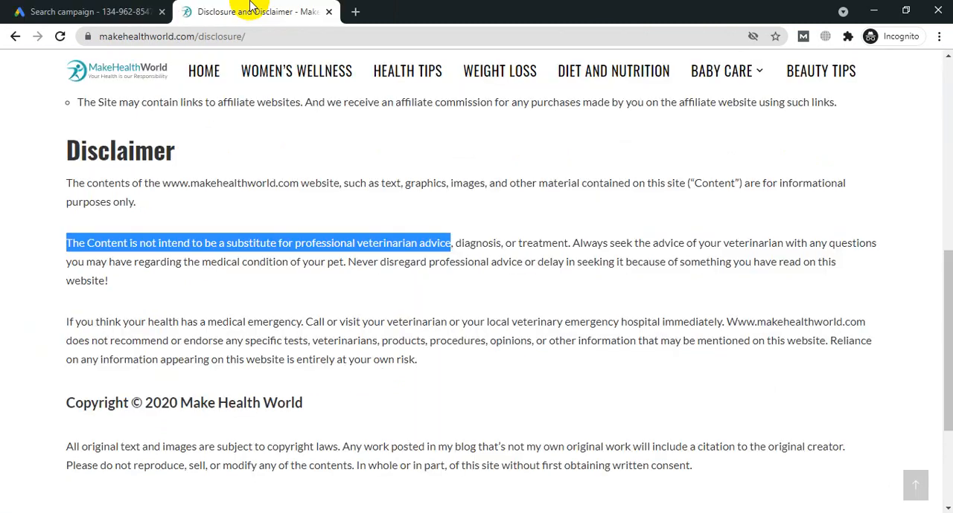
click(429, 240)
drag(454, 243, 645, 243)
drag(557, 238, 342, 262)
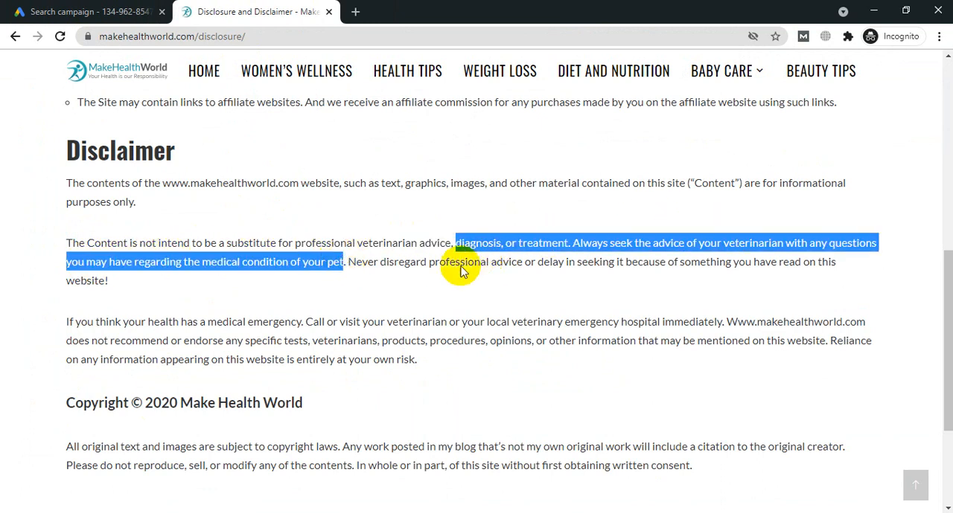
click(63, 6)
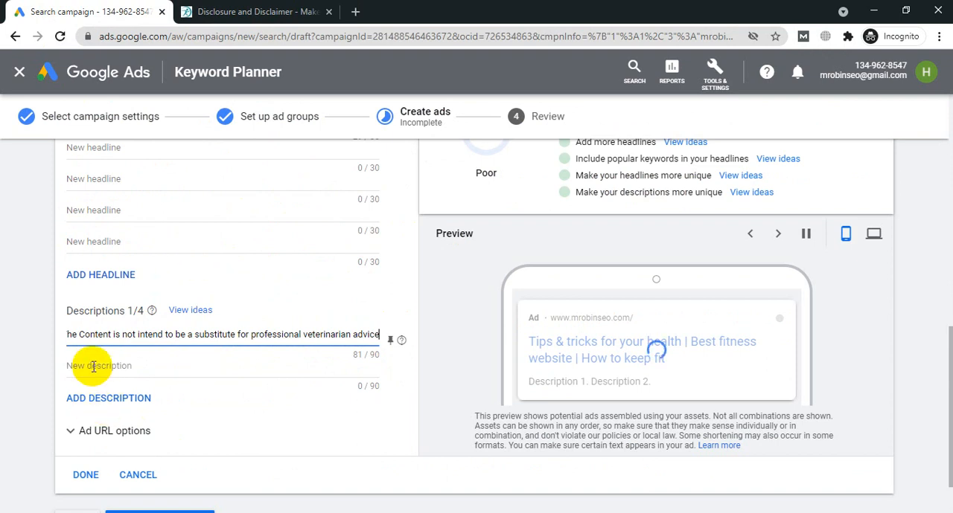
click(92, 364)
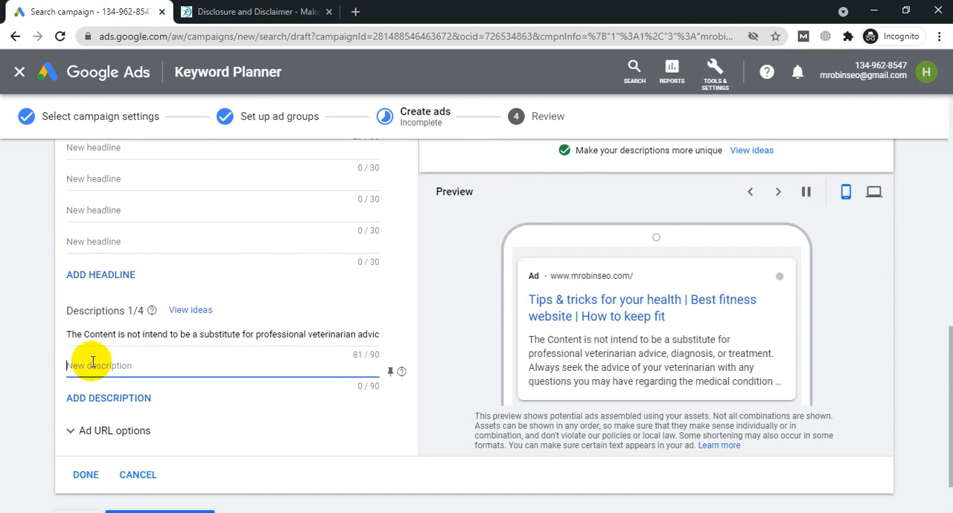
key(ctrl+v)
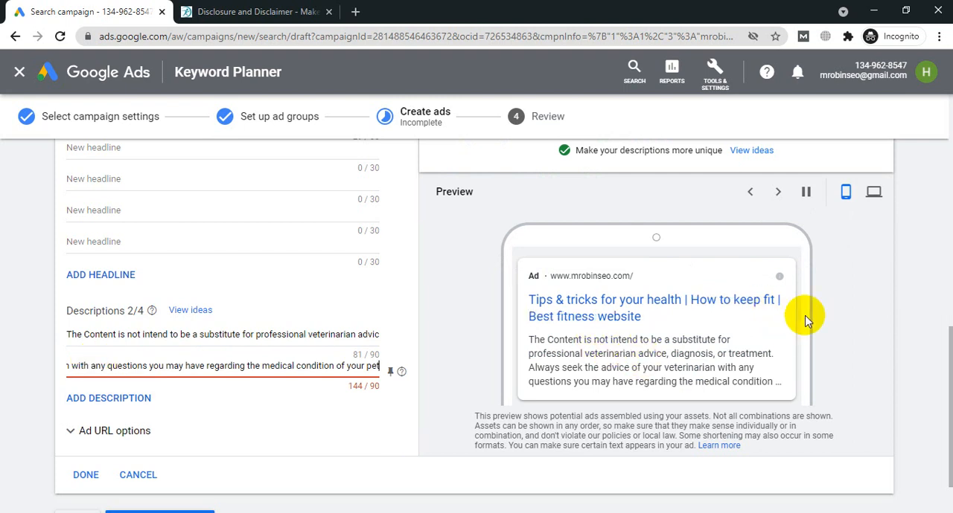
scroll(853, 320, down, 1)
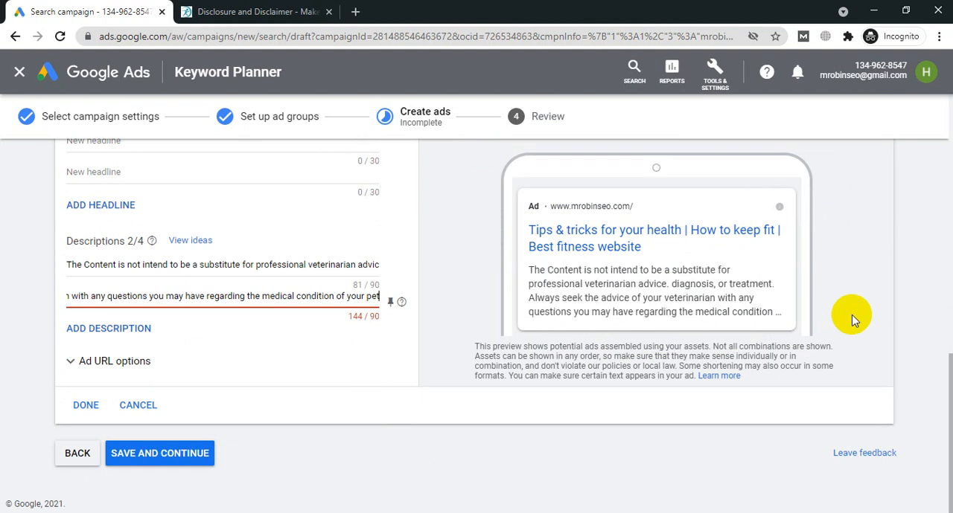
key(ctrl+a)
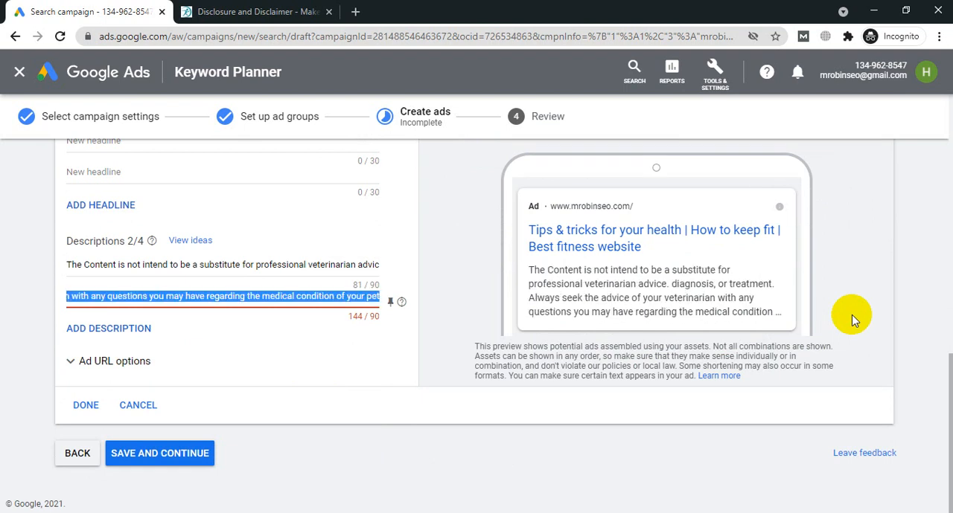
key(BackSpace)
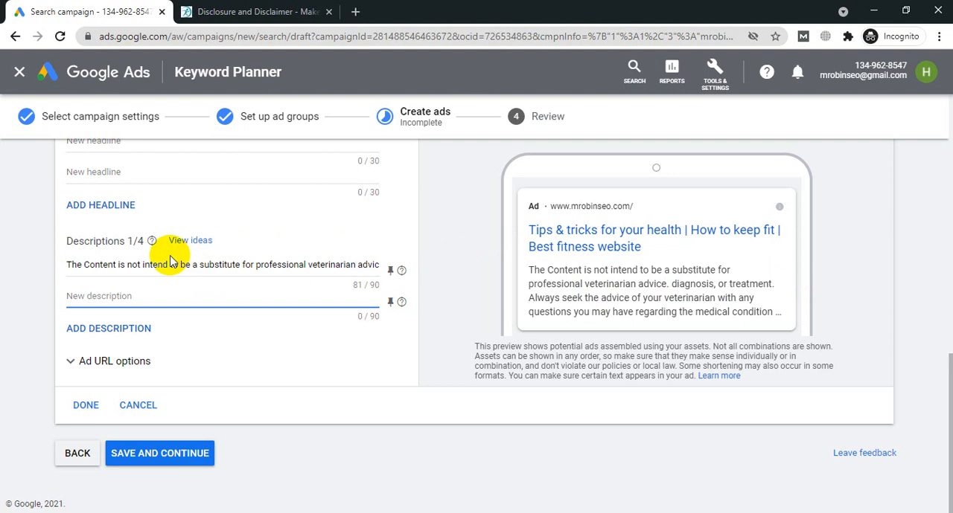
Step: Copy "If you think your health has a medical emergency. Call or visit" from the Disclaimer page into the ad's second description
mouse_move(153, 246)
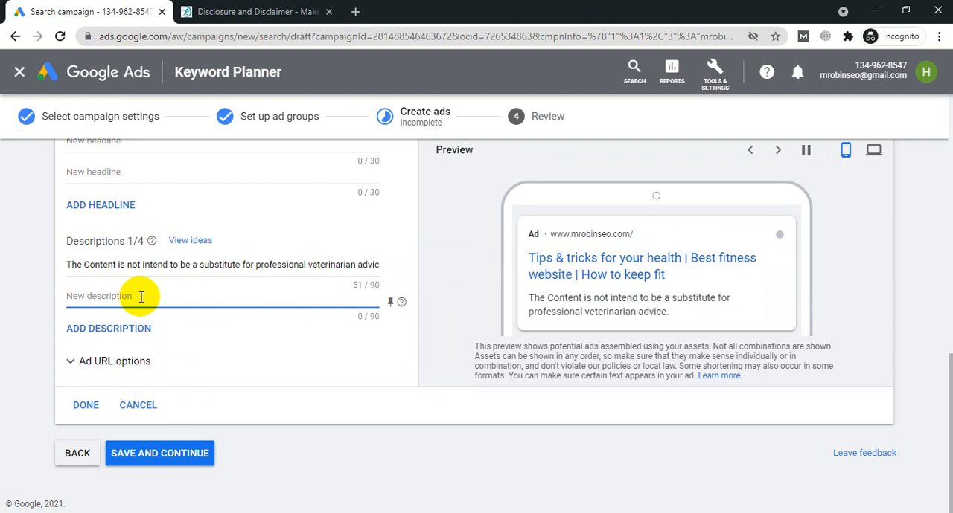
click(253, 11)
click(349, 253)
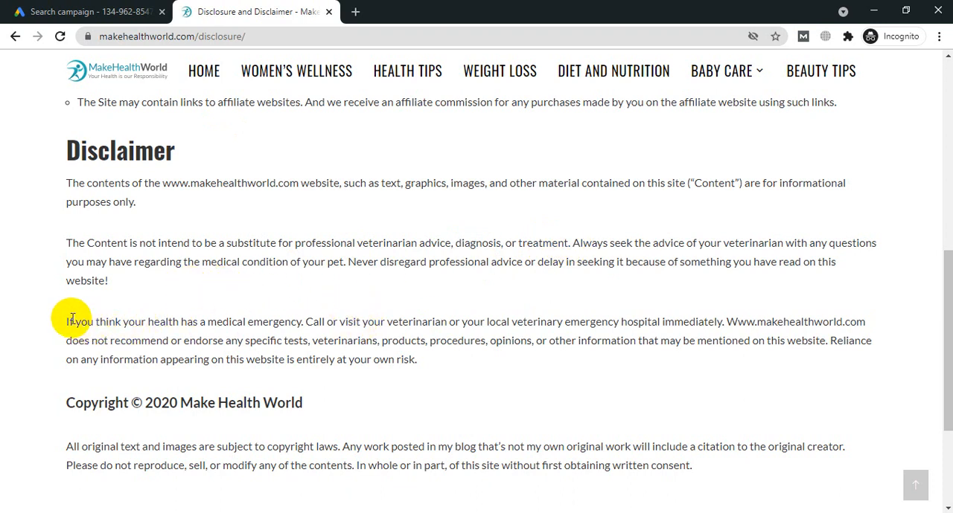
drag(66, 321, 348, 318)
key(ctrl+c)
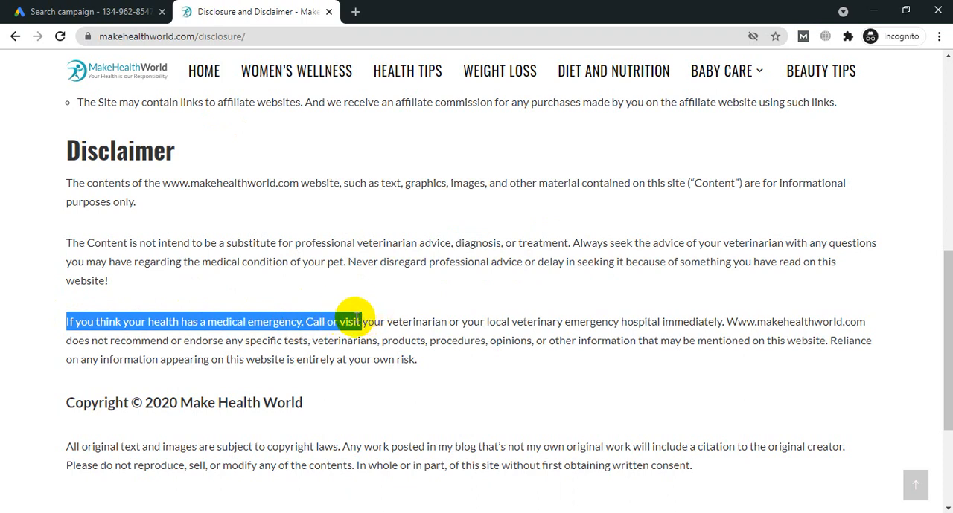
click(96, 11)
click(134, 296)
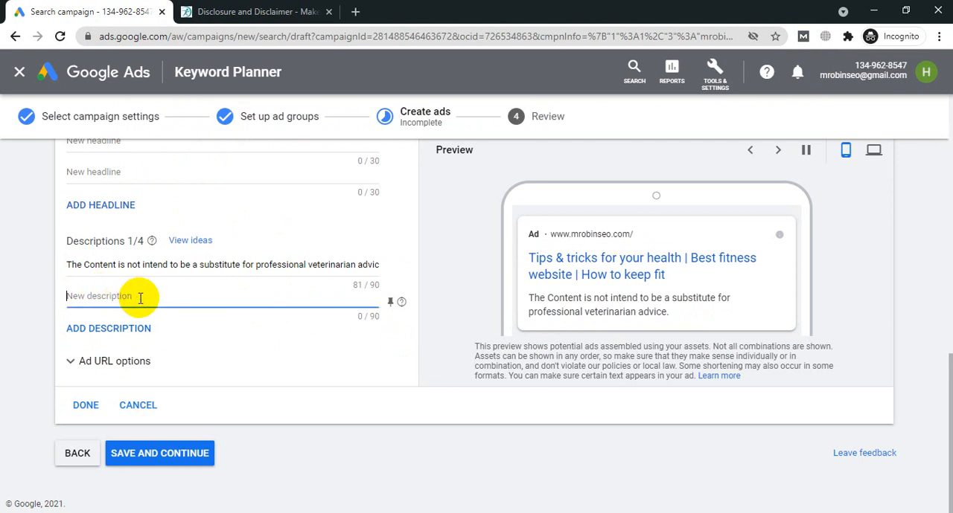
key(ctrl+v)
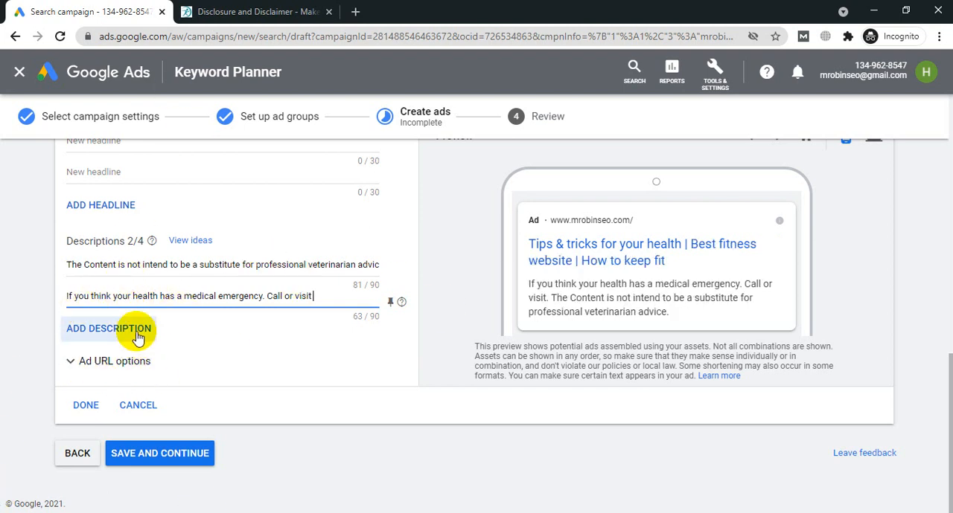
Step: Examine the ad strength rating and its improvement suggestions, the suggested headline keywords, the entered headlines and the ad preview
scroll(918, 282, up, 5)
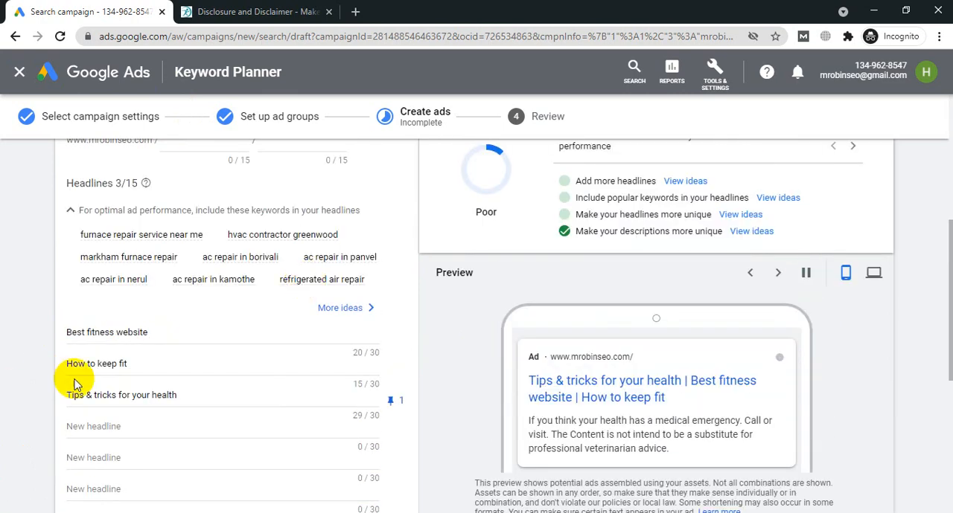
scroll(227, 289, up, 3)
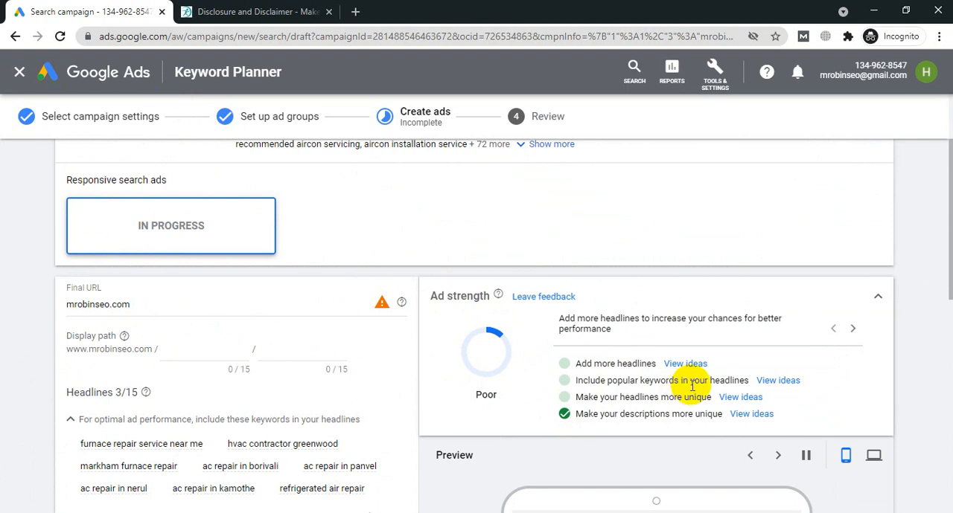
scroll(250, 340, down, 2)
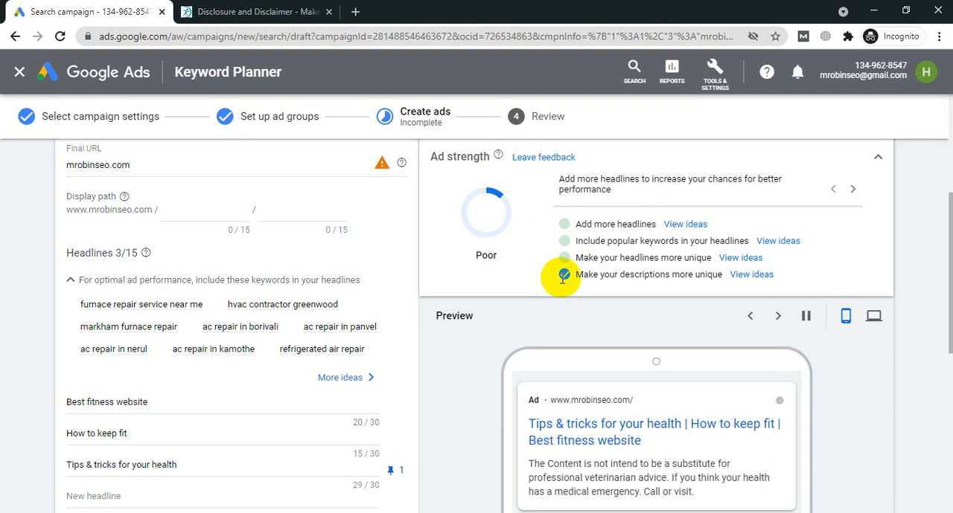
scroll(457, 343, down, 1)
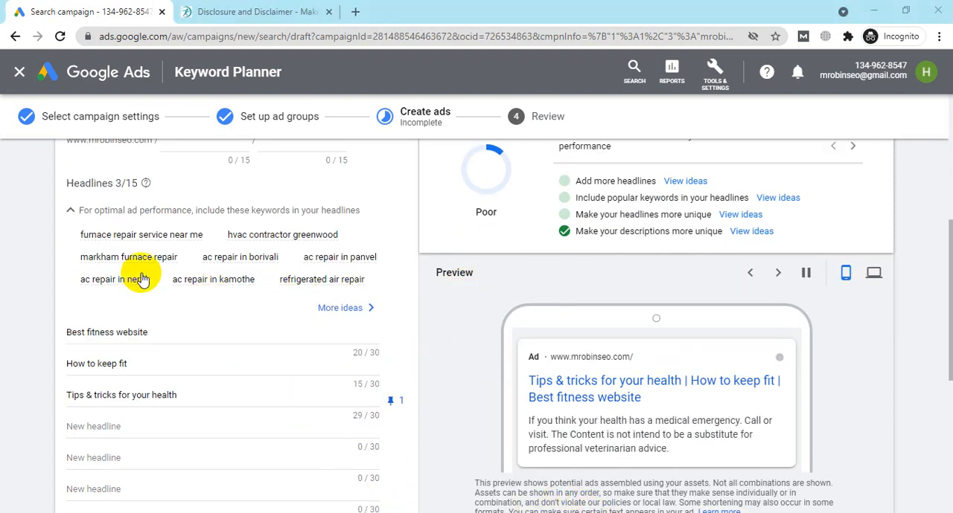
scroll(137, 279, up, 1)
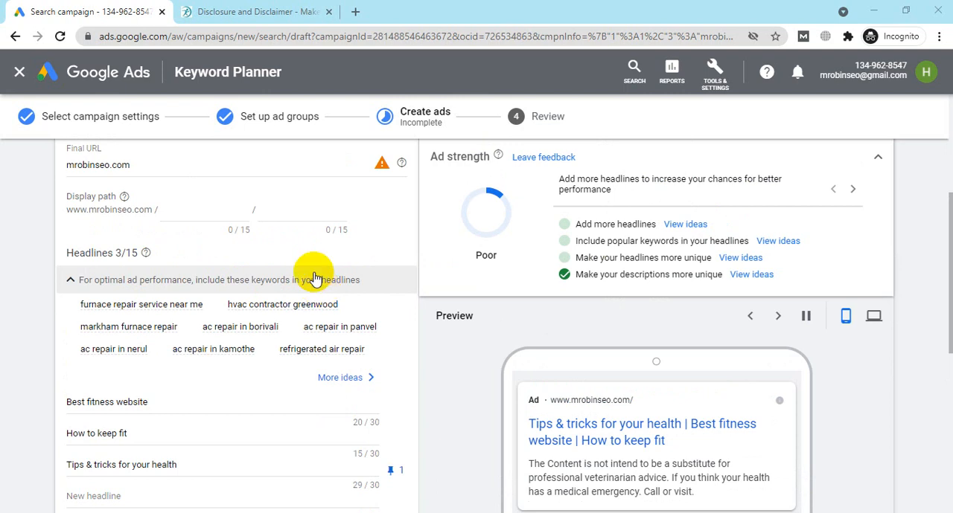
scroll(313, 279, down, 1)
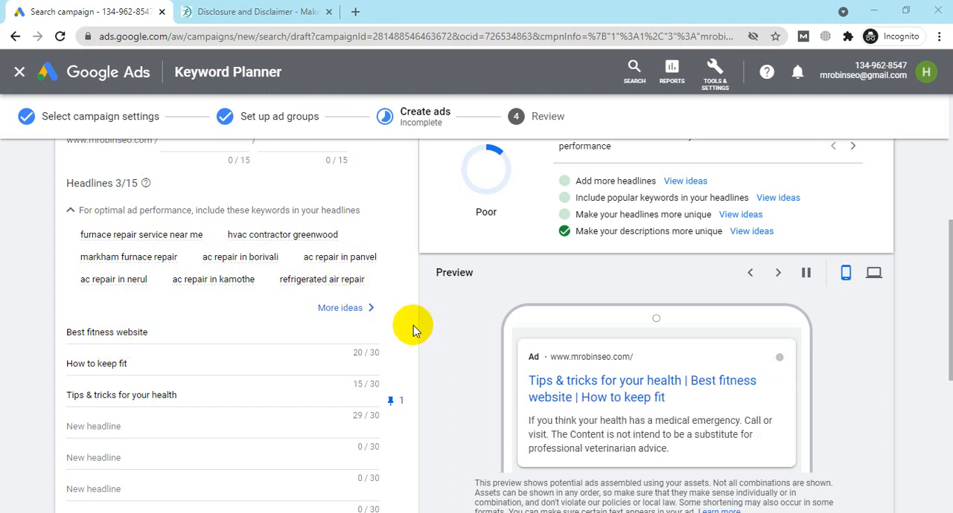
Step: Finish the responsive search ad for Ad group 1 and save the ads to continue to the campaign review
scroll(421, 324, down, 2)
scroll(334, 349, down, 1)
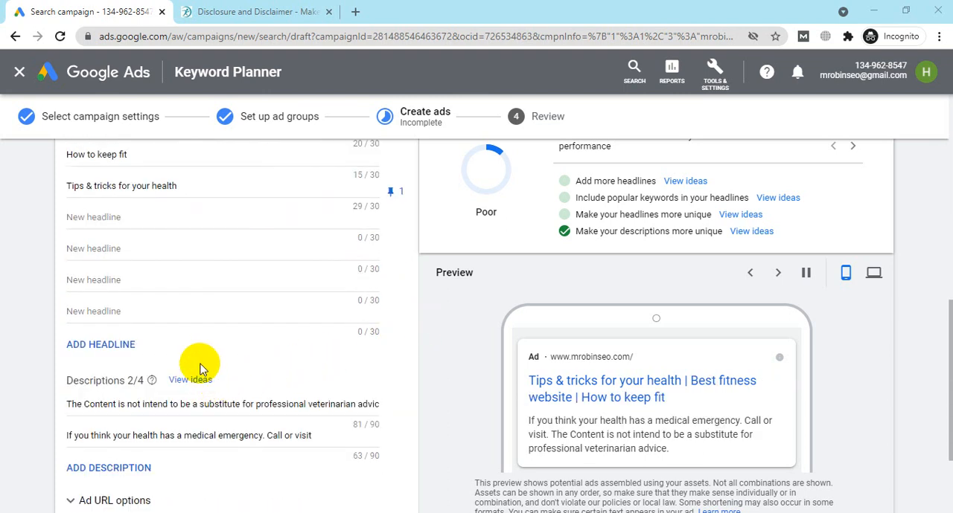
scroll(197, 365, down, 2)
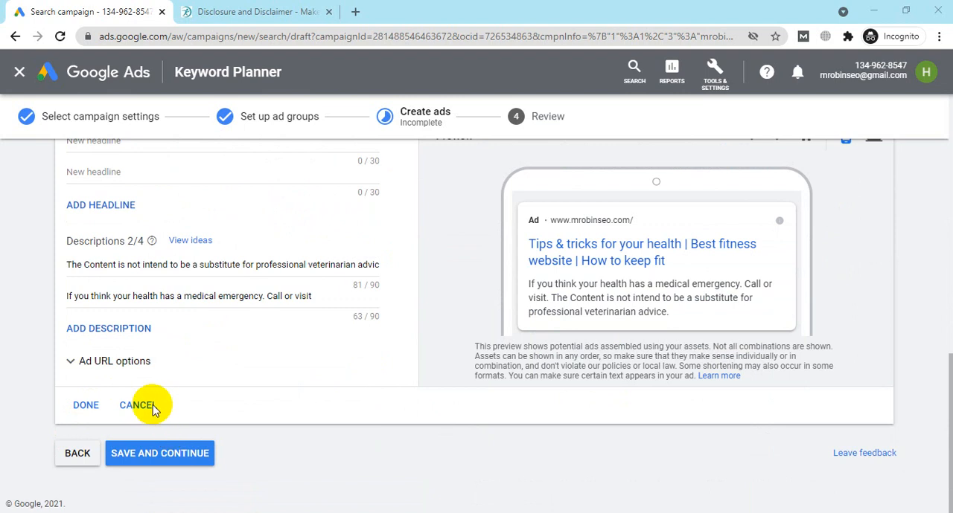
click(86, 405)
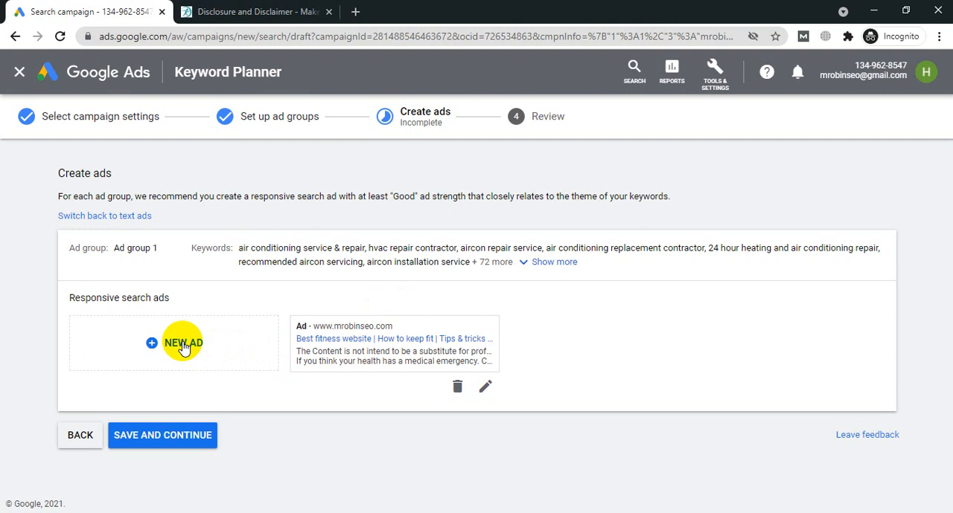
click(170, 437)
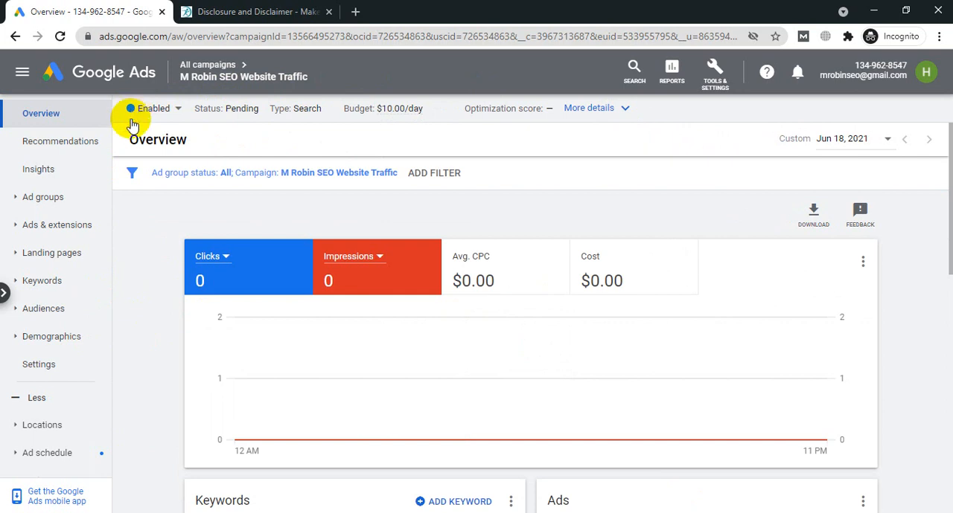
Step: Examine the M Robin SEO Website Traffic campaign overview, including its keyword costs, ad preview and status, and targeted locations
scroll(450, 199, down, 4)
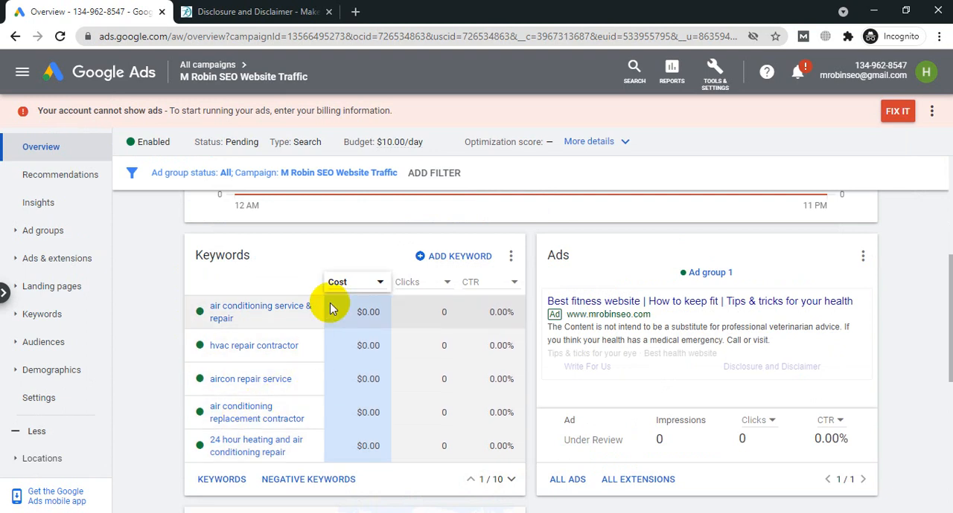
mouse_move(368, 313)
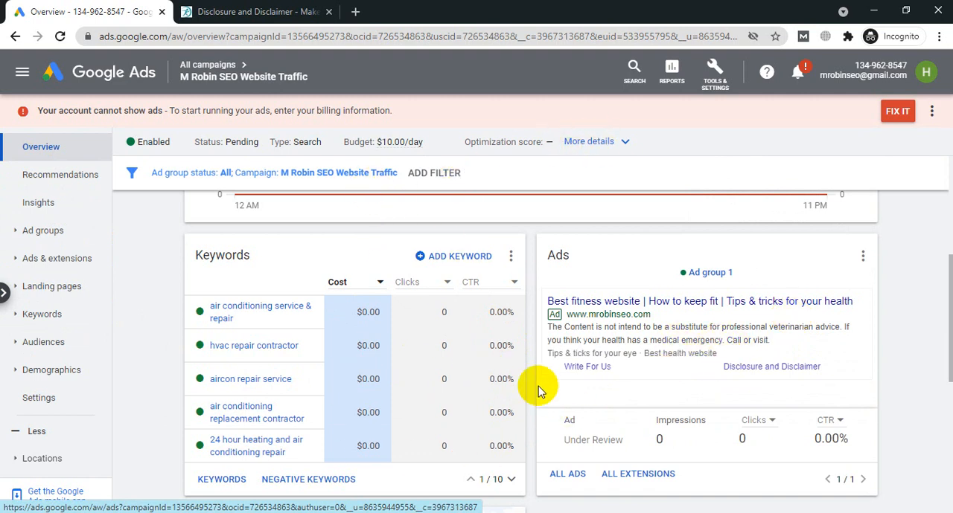
scroll(478, 358, down, 1)
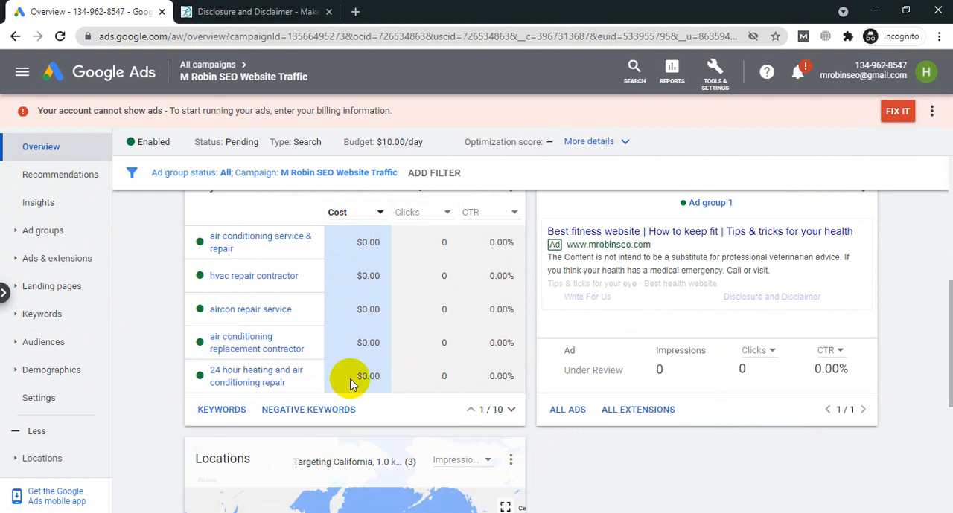
scroll(408, 439, down, 2)
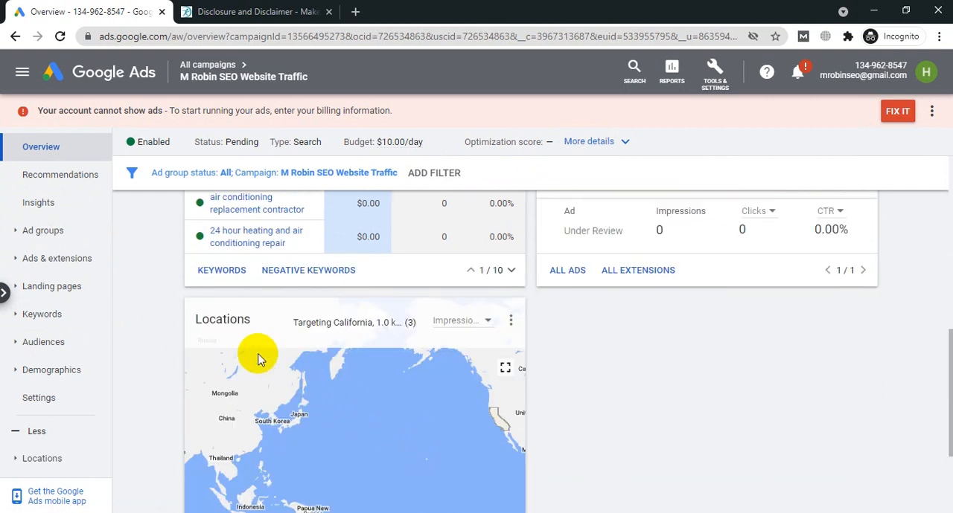
mouse_move(366, 319)
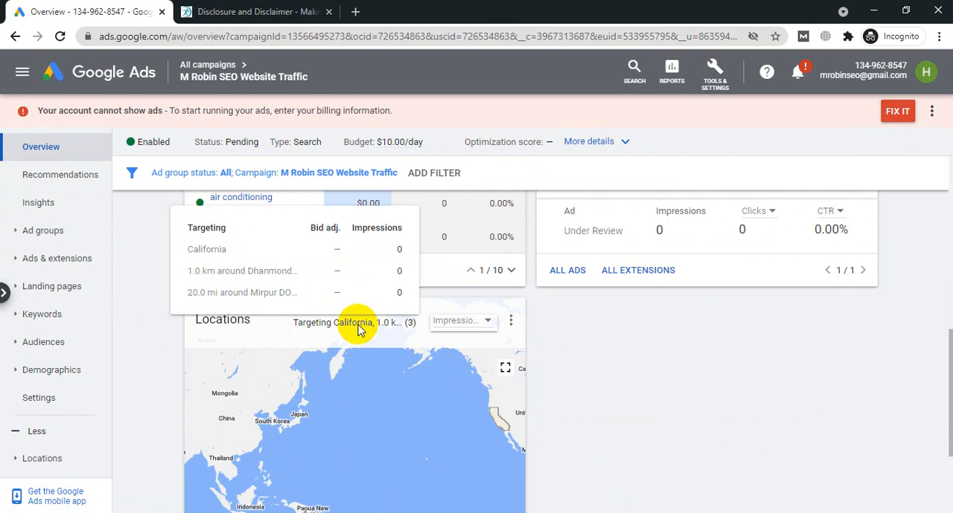
scroll(763, 322, down, 2)
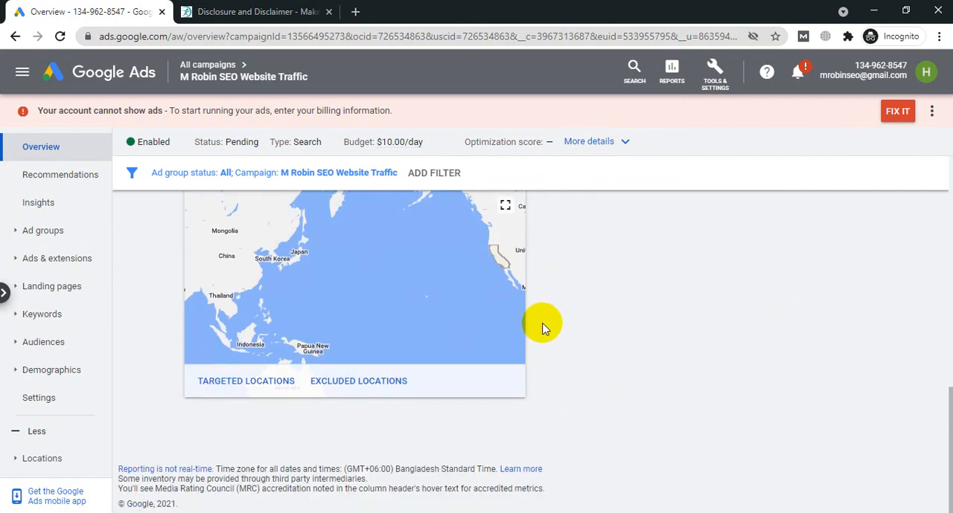
scroll(542, 326, up, 2)
scroll(542, 326, up, 6)
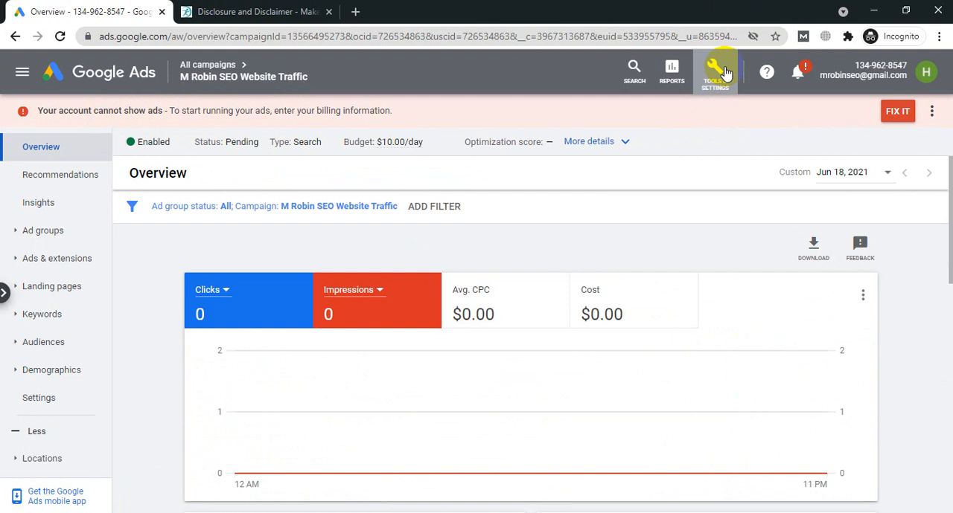
Step: Open the billing settings and review the billing country, customer info, primary contact and automatic payments sections
click(726, 73)
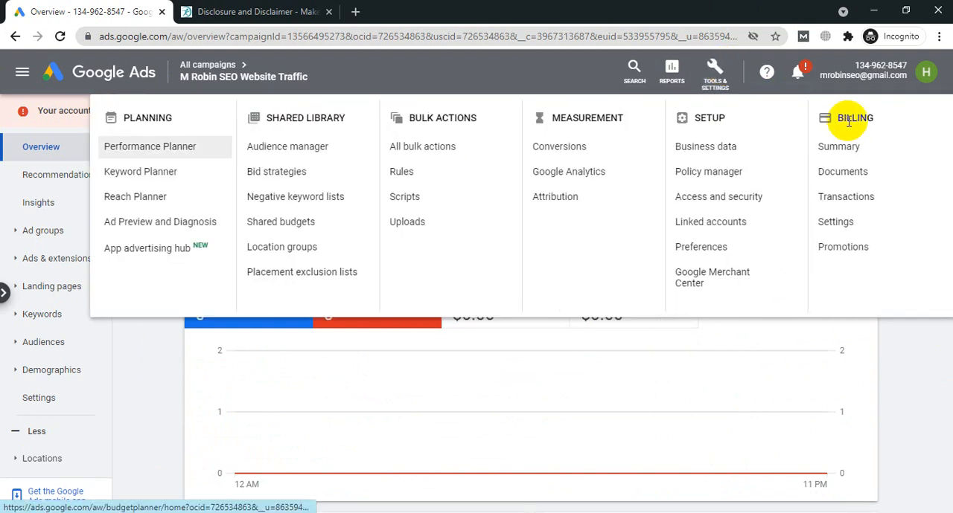
click(833, 225)
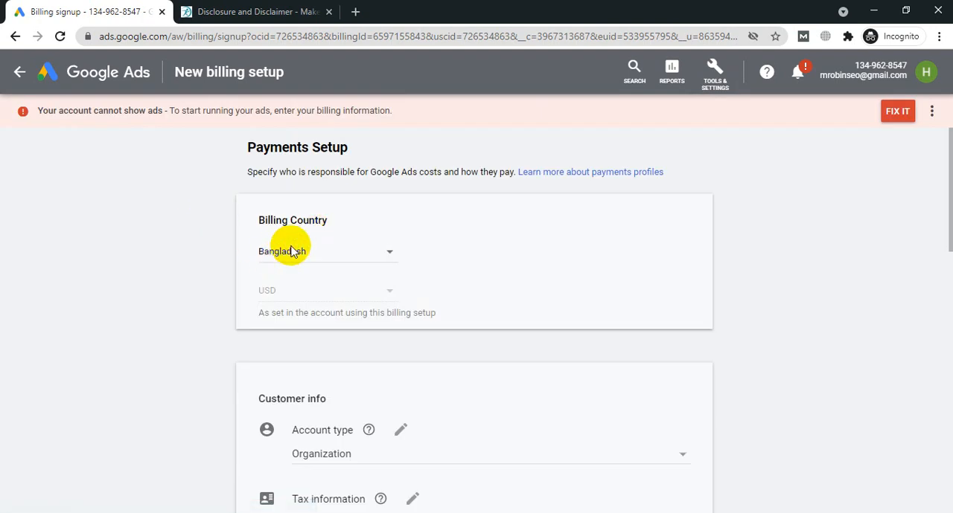
scroll(401, 290, down, 2)
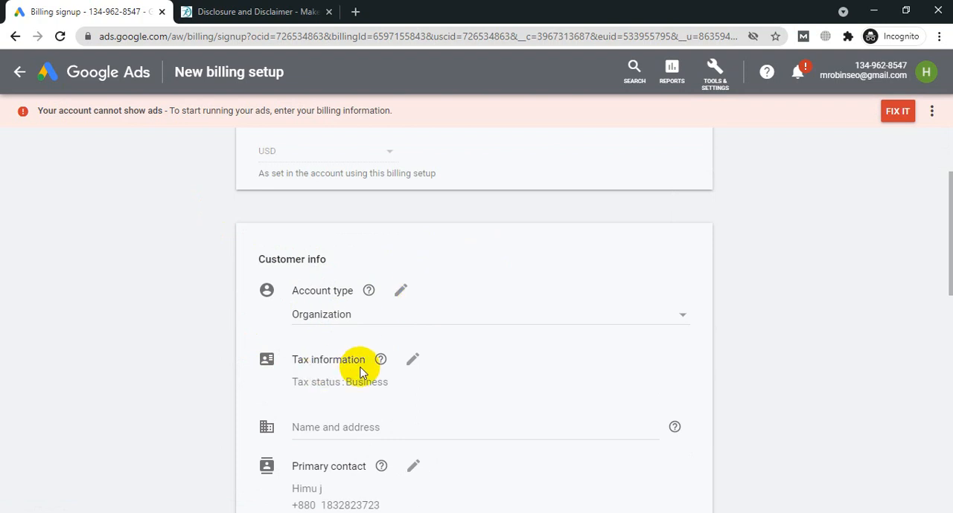
scroll(564, 313, down, 1)
scroll(563, 316, down, 2)
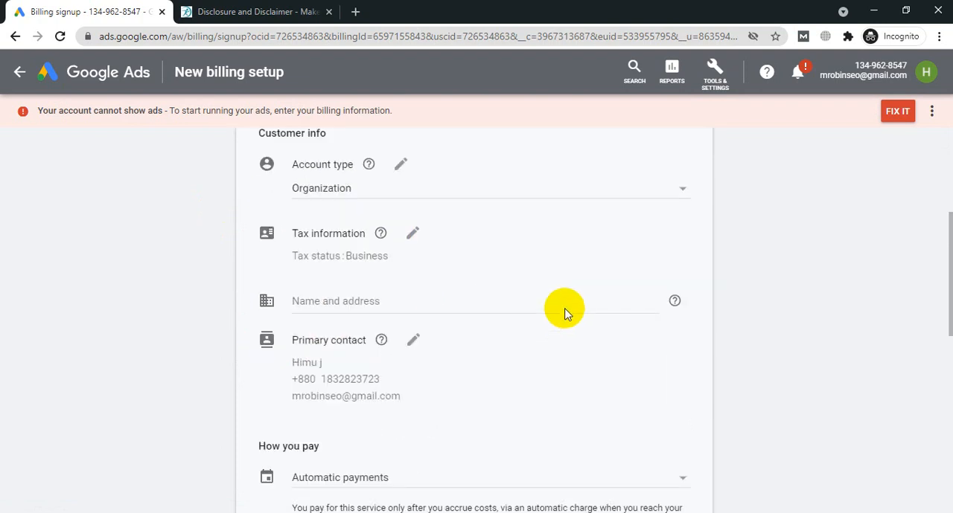
scroll(377, 274, down, 2)
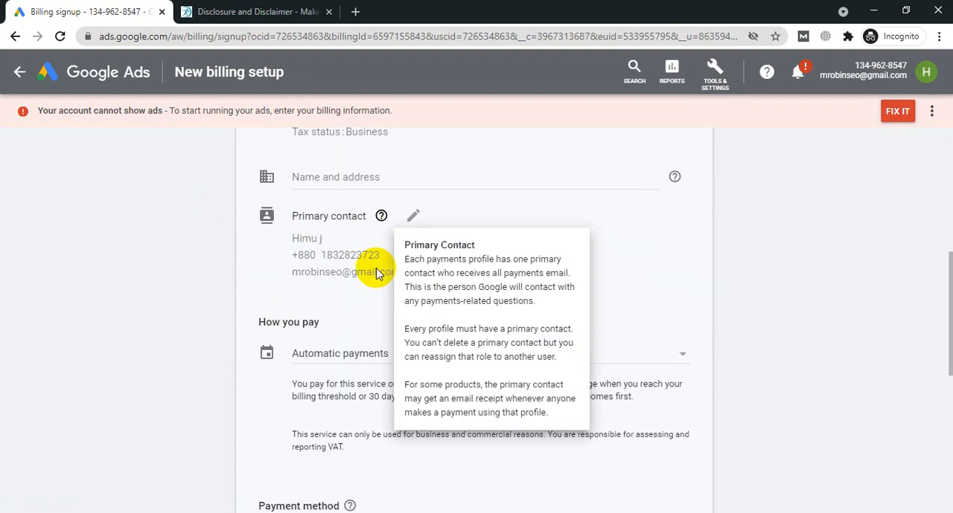
scroll(323, 216, up, 2)
scroll(315, 294, down, 4)
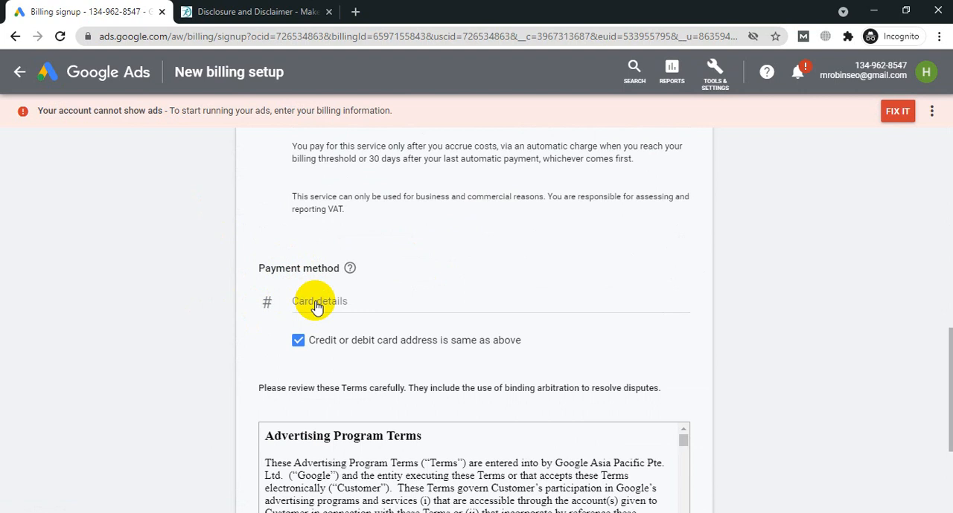
Step: Open the payment method's card details fields and try submitting the billing setup with the Google Ads terms and conditions accepted
click(316, 306)
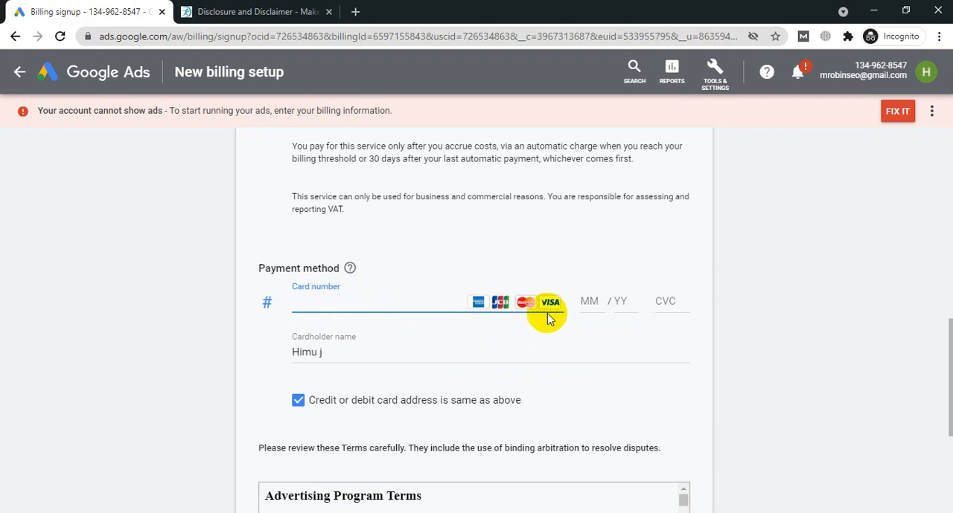
scroll(414, 230, down, 2)
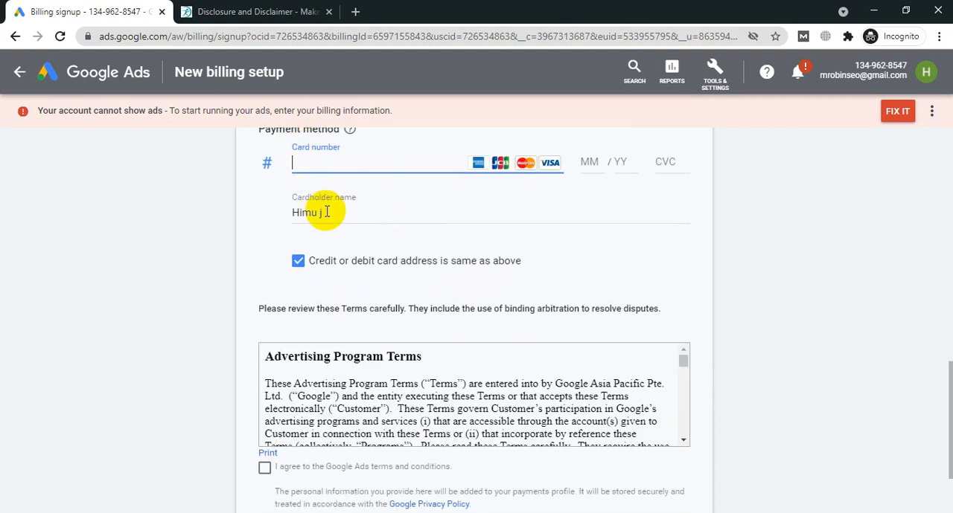
scroll(521, 238, down, 2)
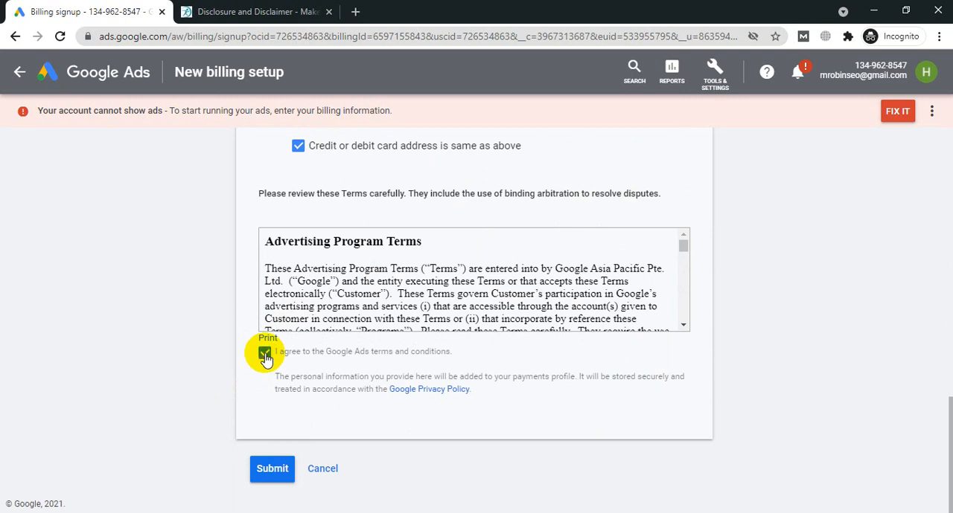
click(273, 469)
scroll(769, 352, up, 5)
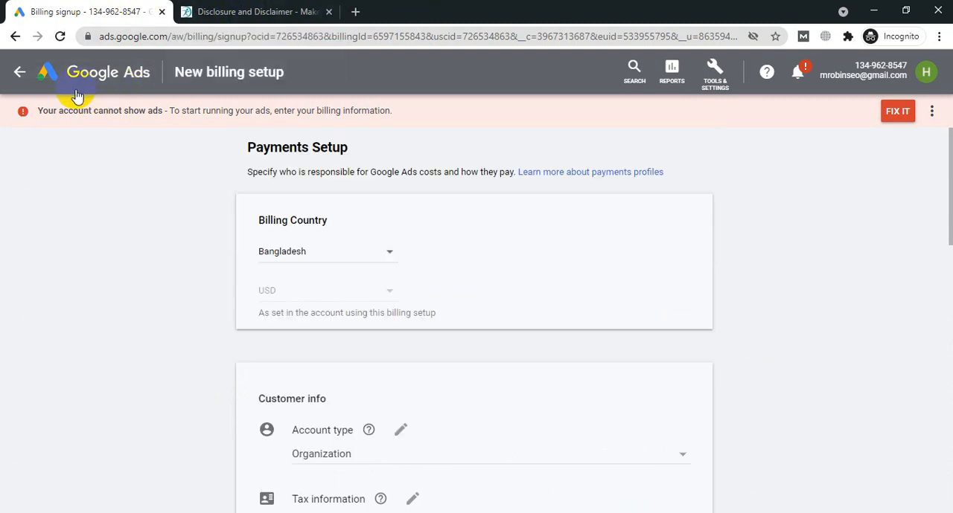
Step: Minimize the Google Ads window, switch to the Google Meet call and close its participant list
click(874, 13)
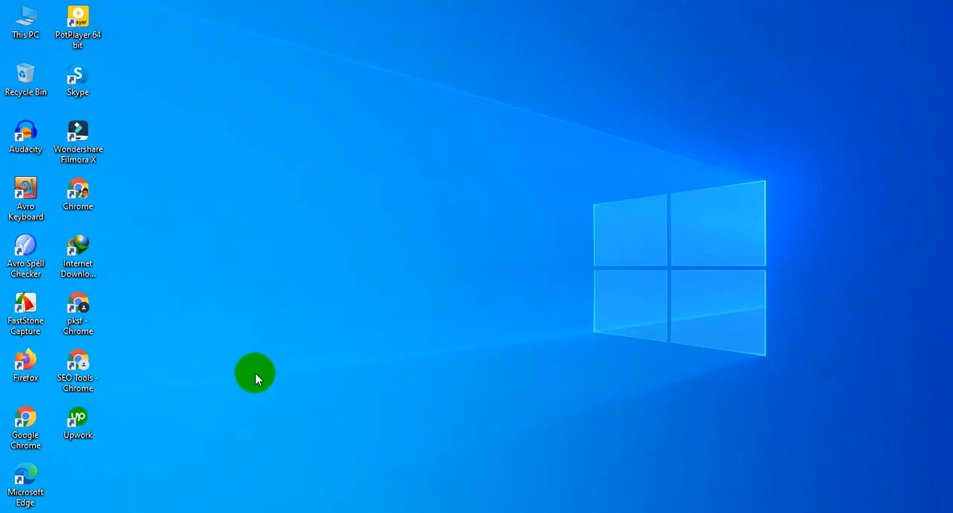
click(83, 467)
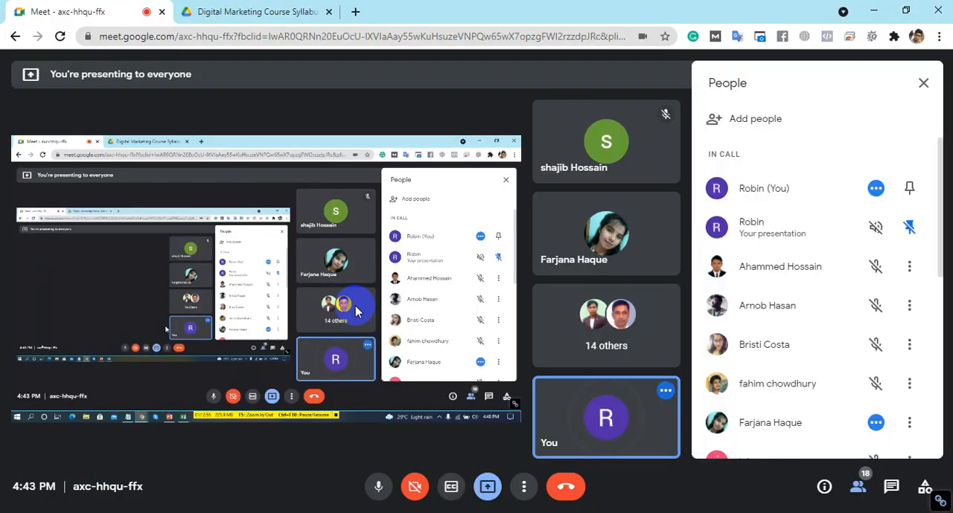
click(923, 88)
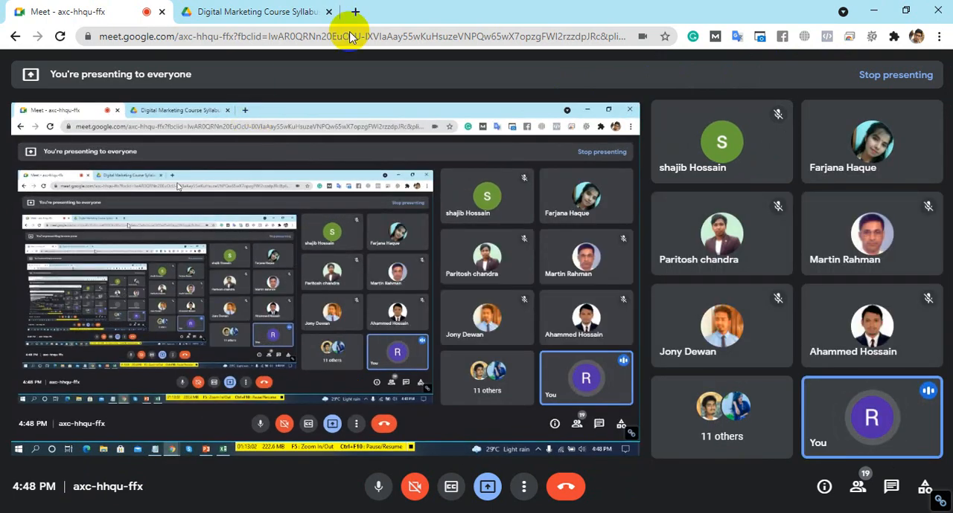
click(325, 7)
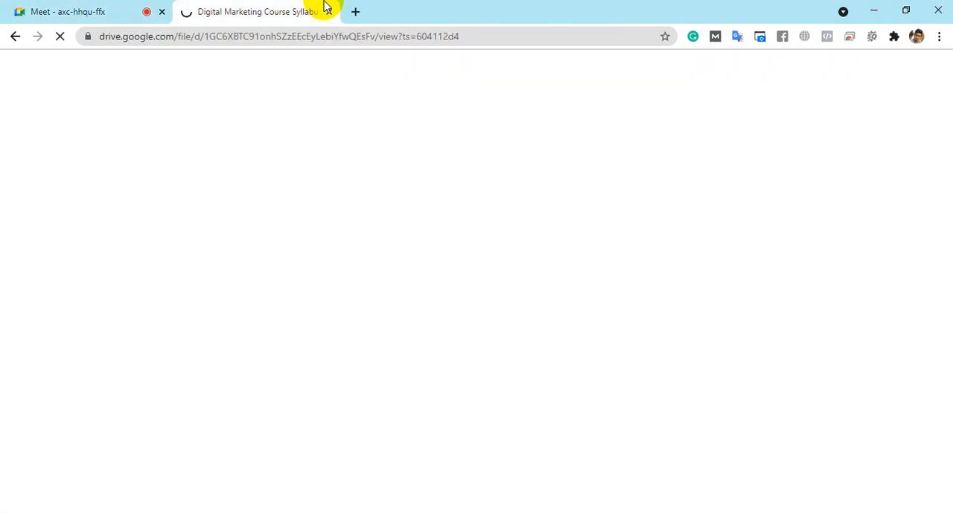
click(7, 9)
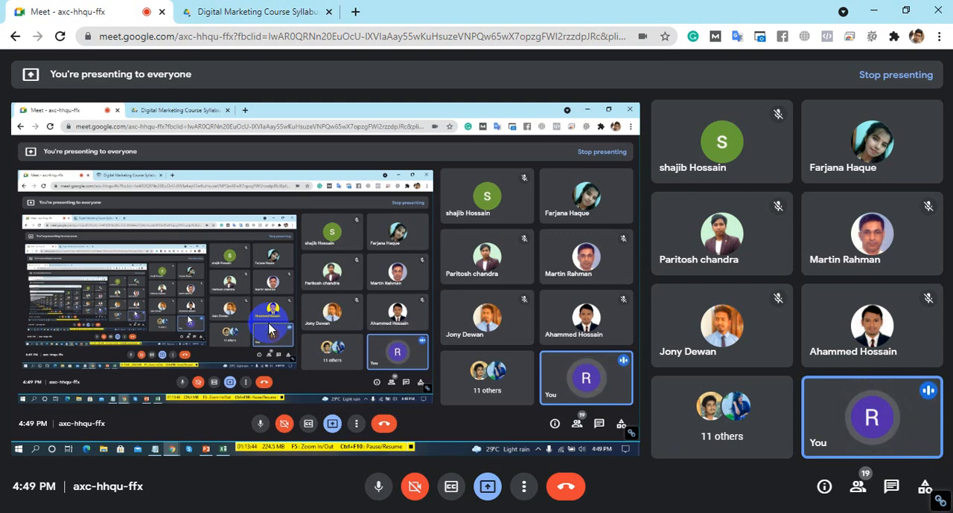
click(415, 485)
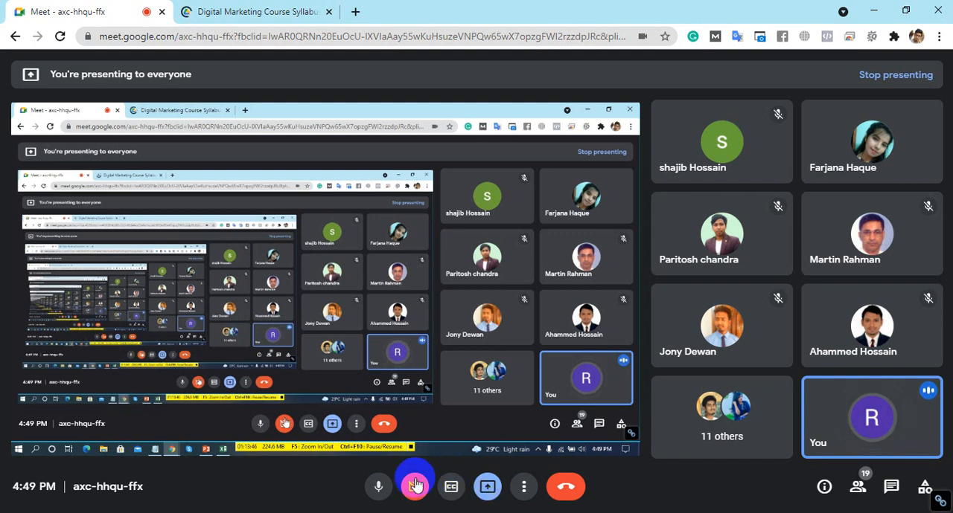
click(745, 291)
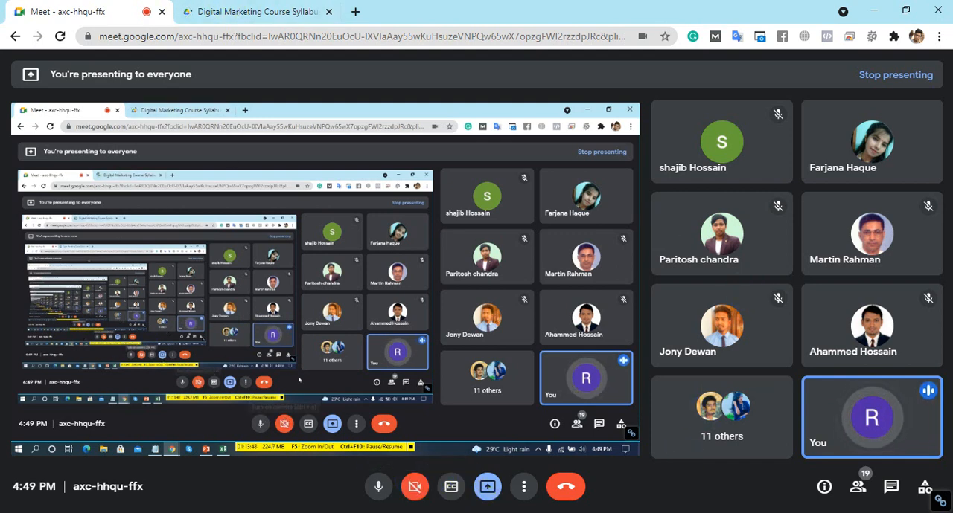